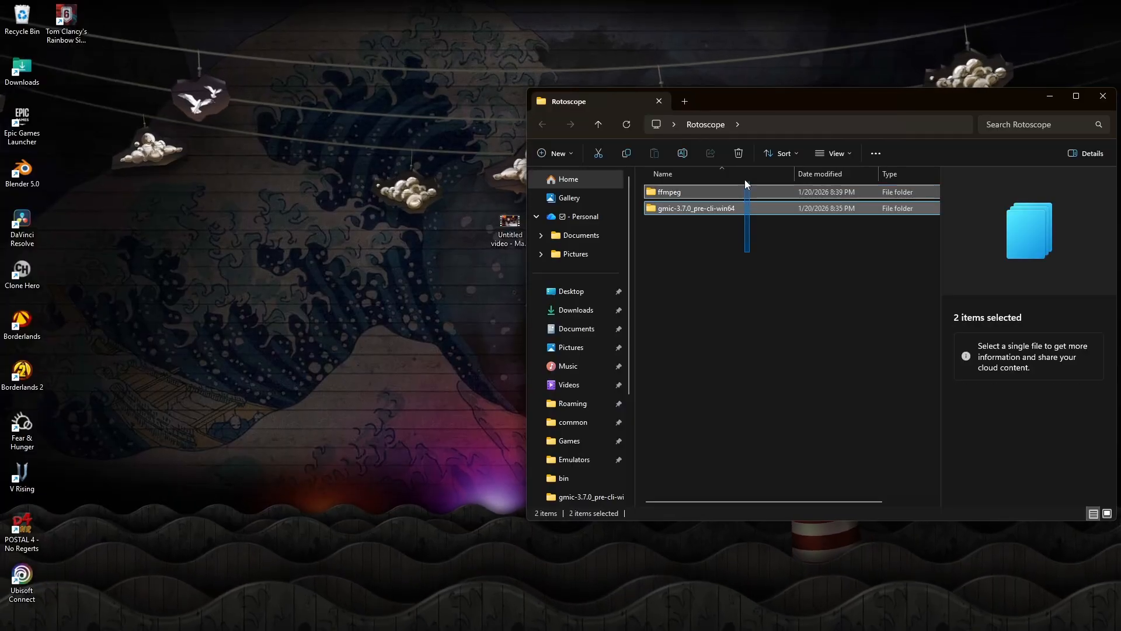
- Close the Rotoscope folder window to get back to the desktop
left_click(746, 252)
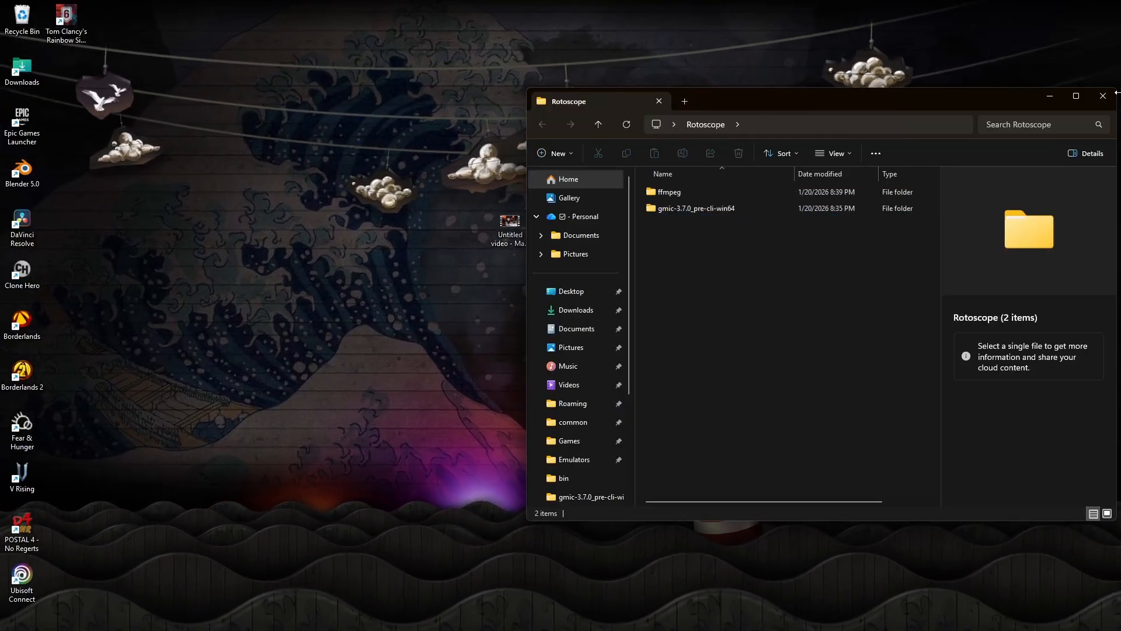
left_click(1104, 96)
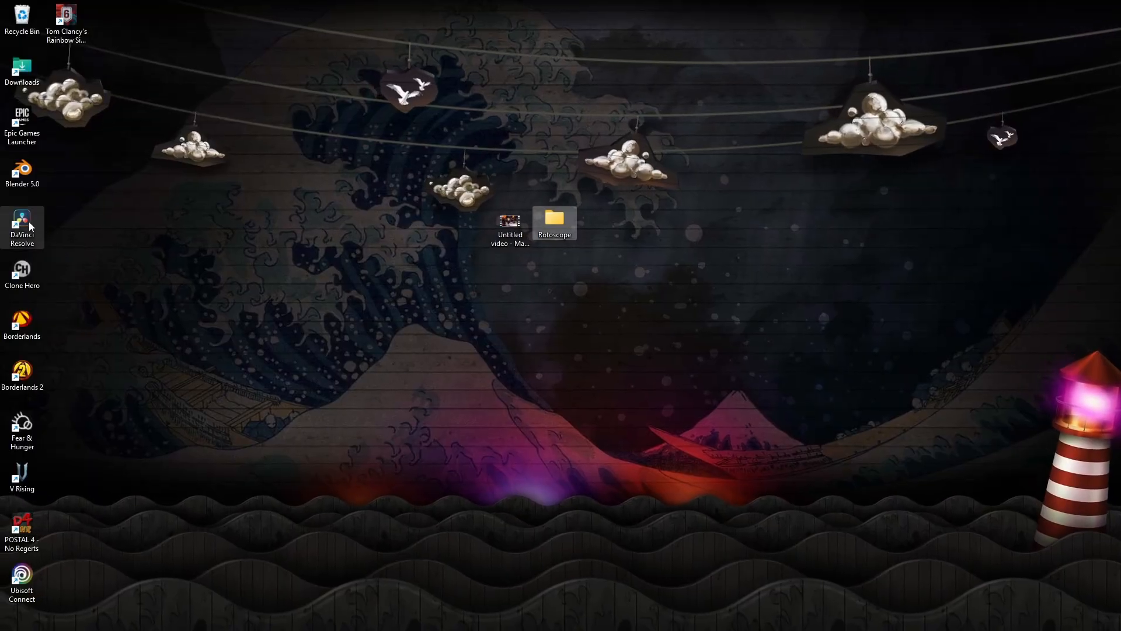
left_click_drag(72, 211, 24, 243)
left_click(69, 244)
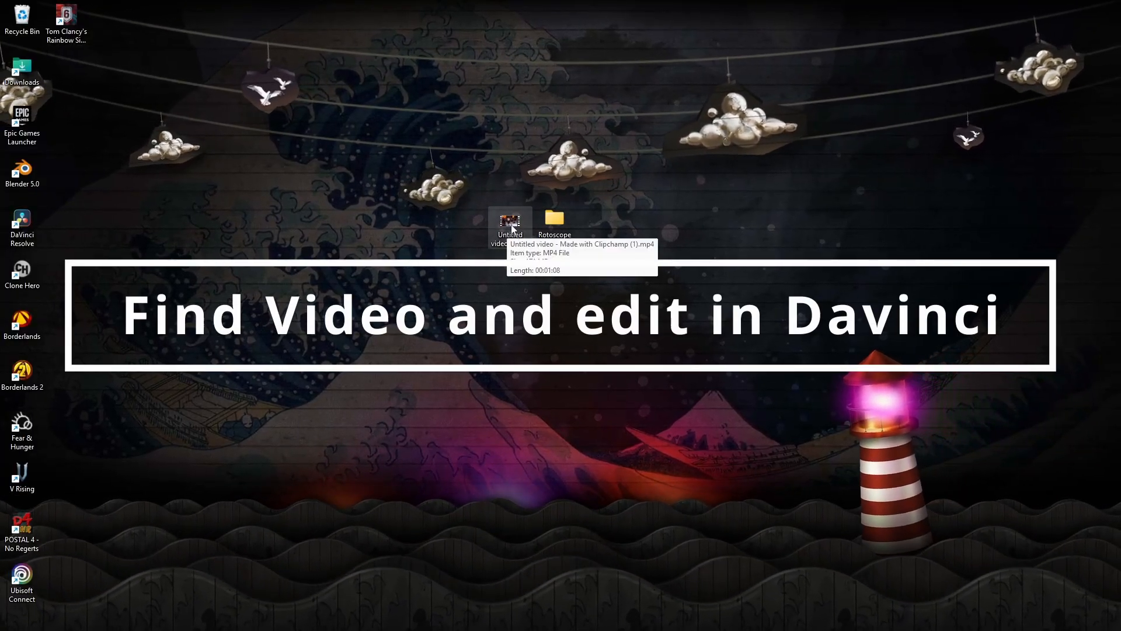
- Launch DaVinci Resolve and delete the existing project Untitled Project 1
double_click(38, 233)
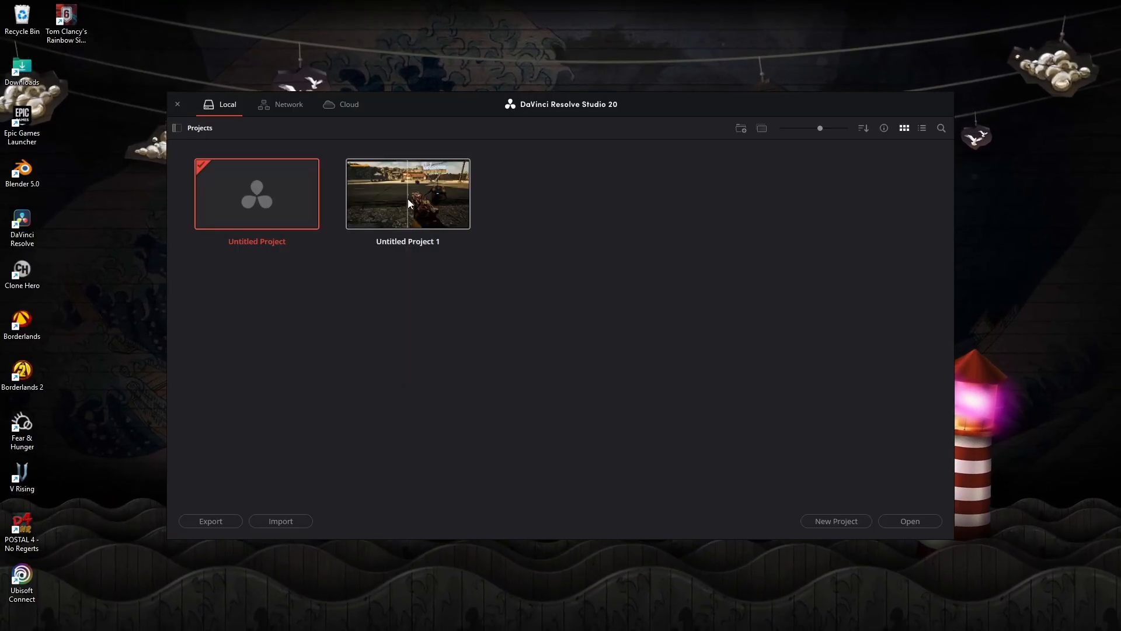
right_click(409, 200)
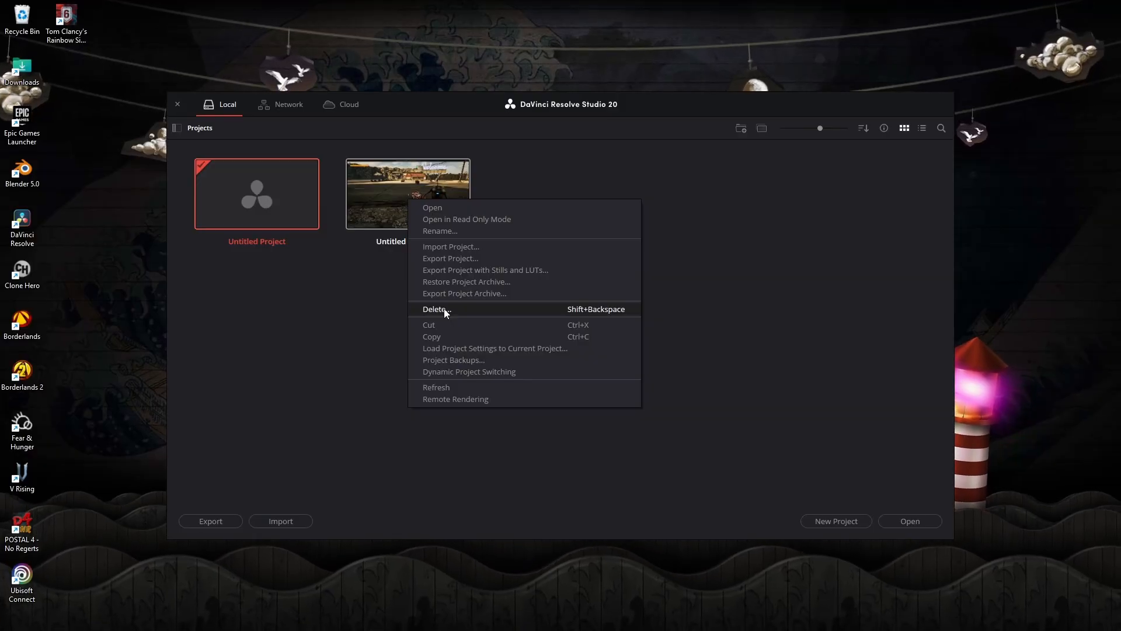
left_click(445, 309)
left_click(670, 355)
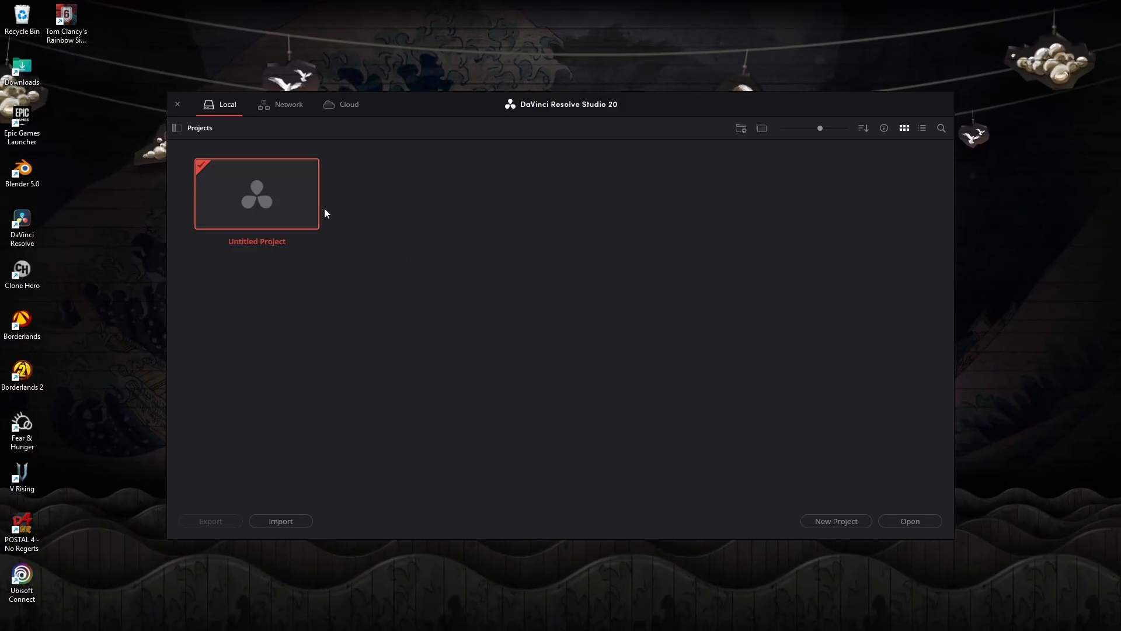
- Create a new project with the name Untitled Project 1
key("ctrl+n")
left_click(659, 352)
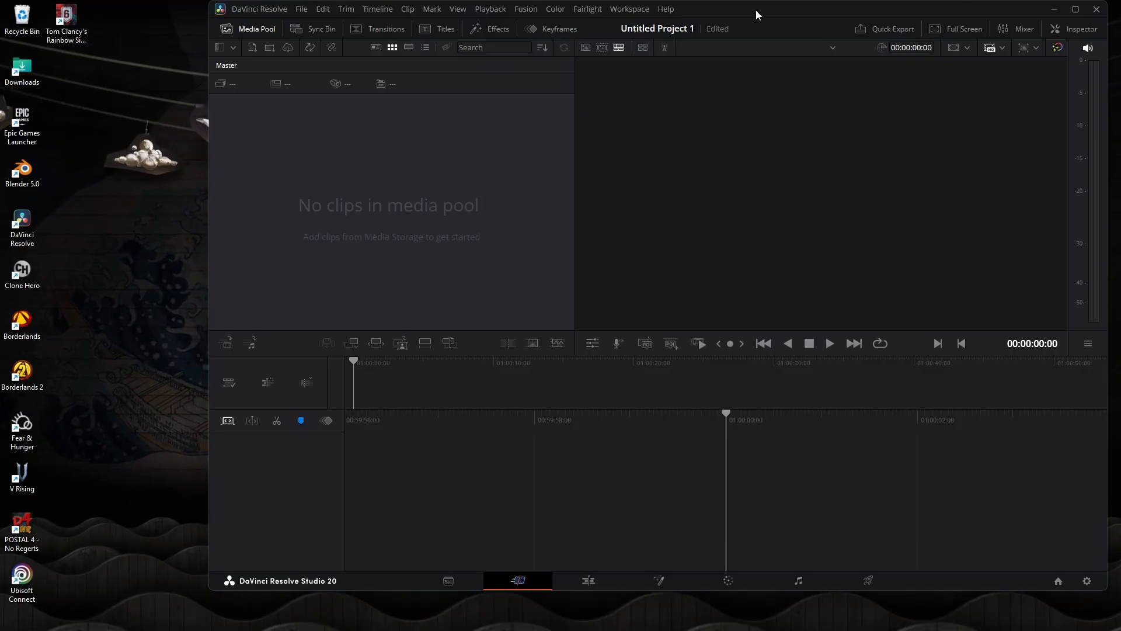
- Import the Clipchamp video from the desktop, match the project frame rate to it, and place the clip on the timeline
left_click_drag(756, 9, 697, 267)
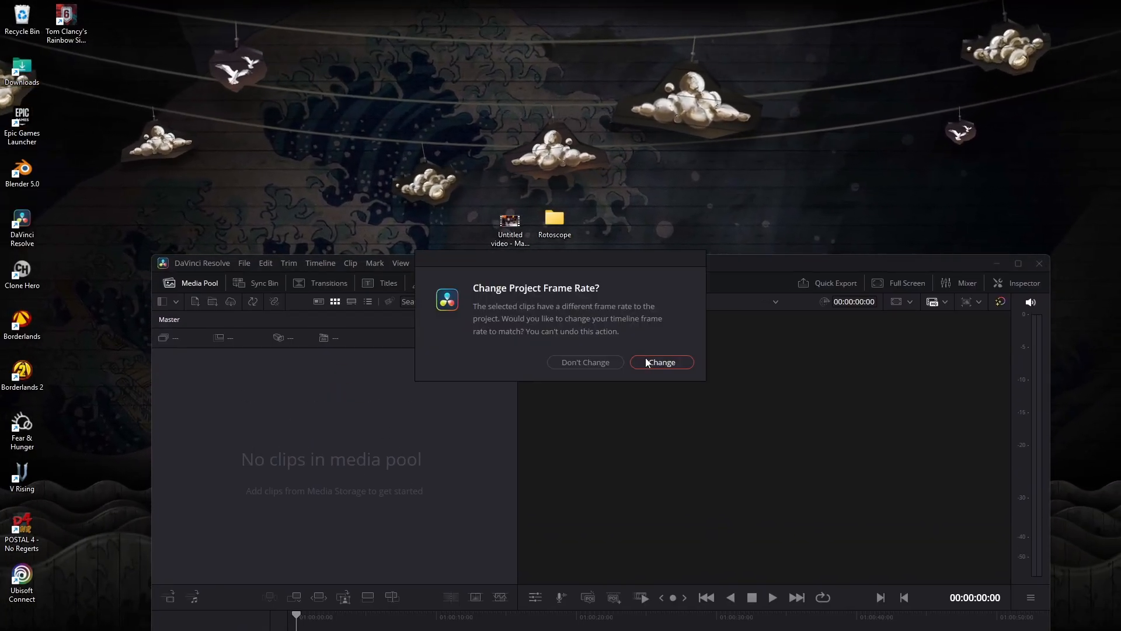
left_click(658, 361)
left_click_drag(646, 261, 581, 23)
left_click_drag(131, 138, 442, 401)
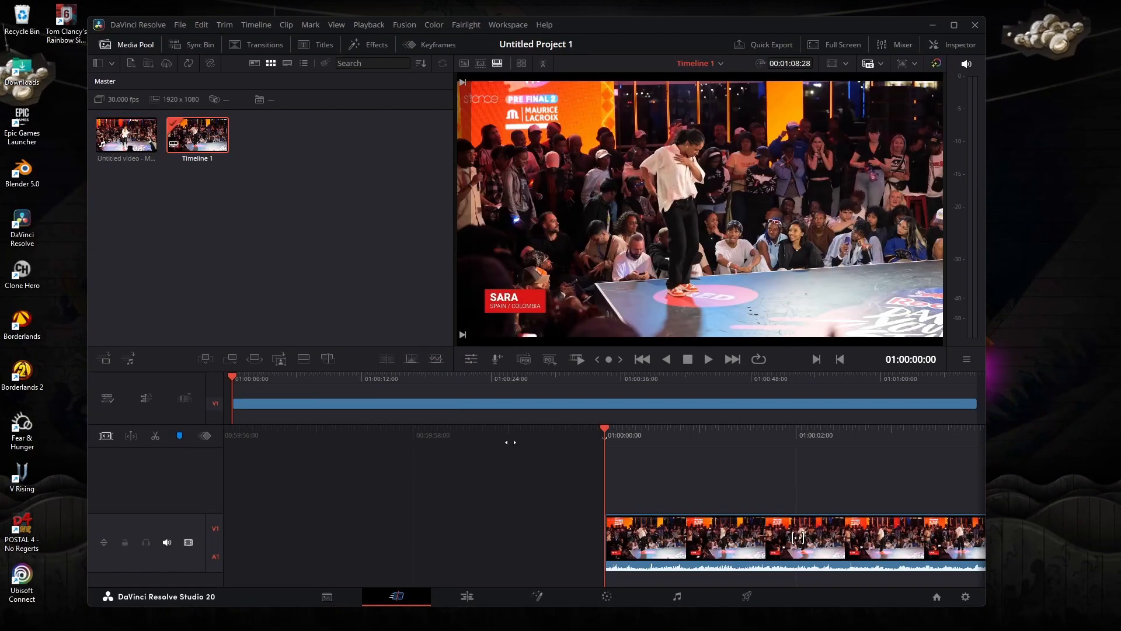
- Play the opening of the timeline clip and return to its start
left_click(707, 361)
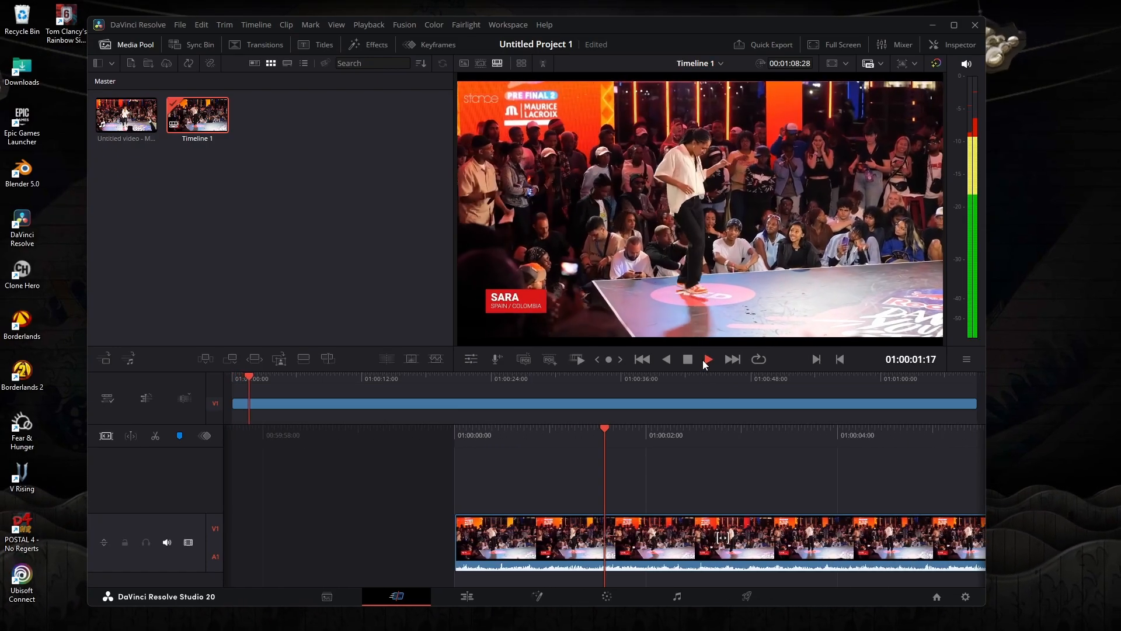
left_click(687, 361)
left_click(666, 360)
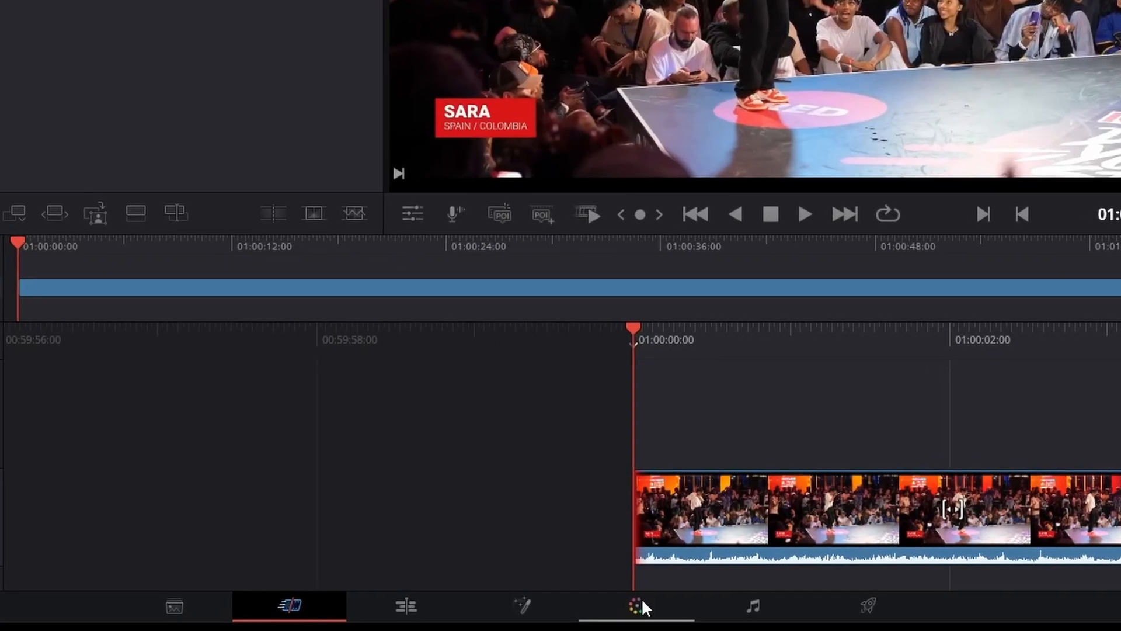
- On the Color page, mark the dancer's head, shirt, leg and foot with AI Magic Mask points using the Qualifier viewer mode
left_click(642, 601)
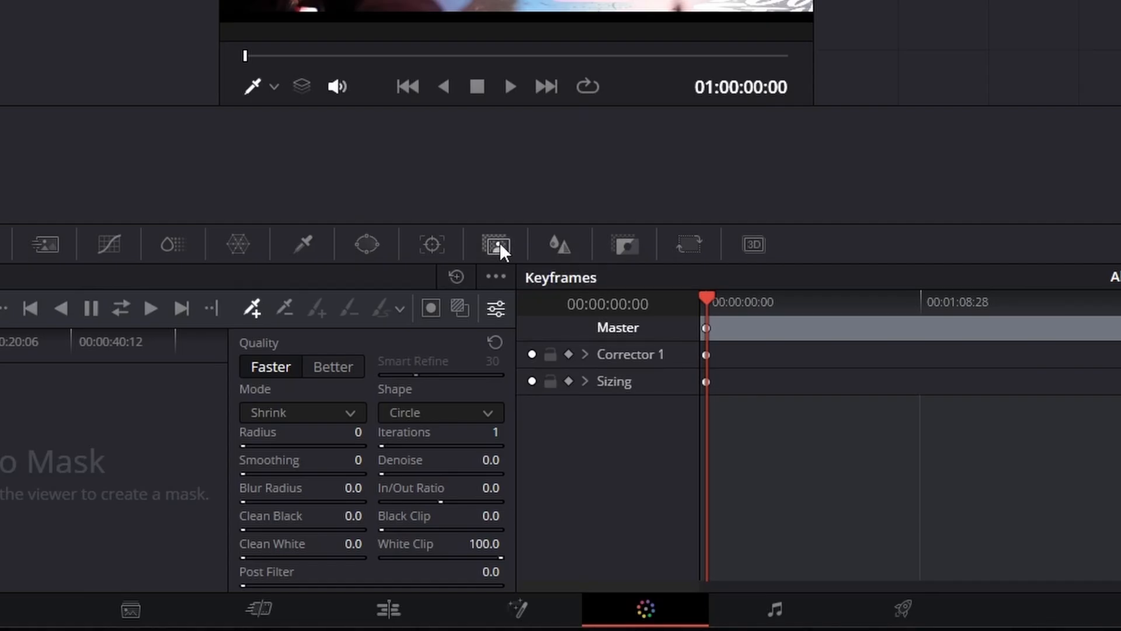
left_click(261, 85)
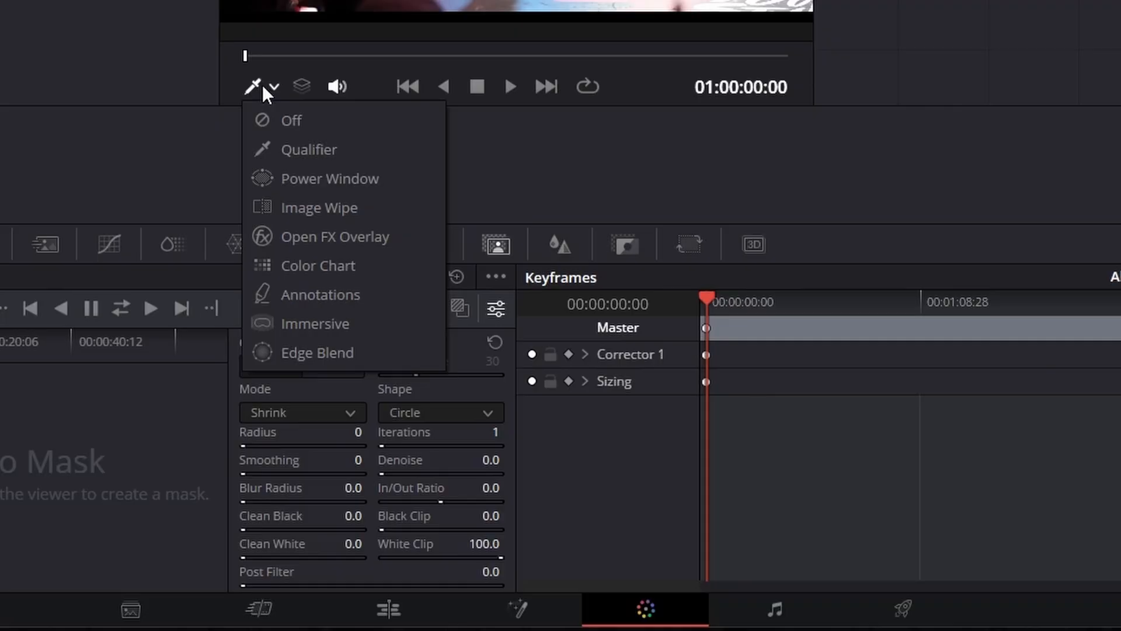
left_click(282, 151)
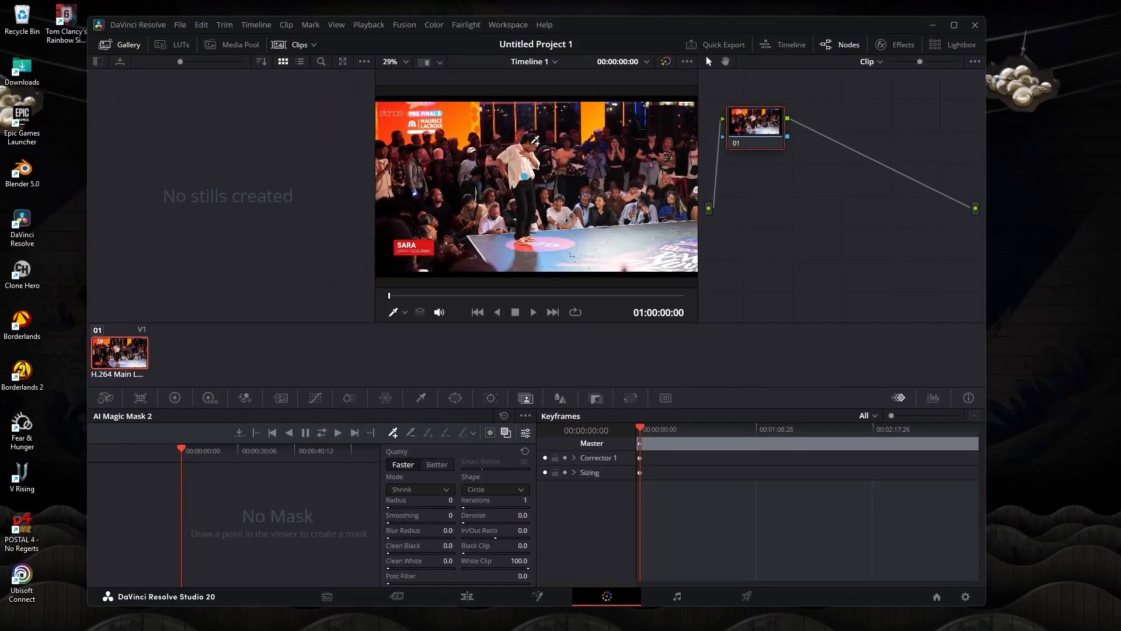
left_click(532, 144)
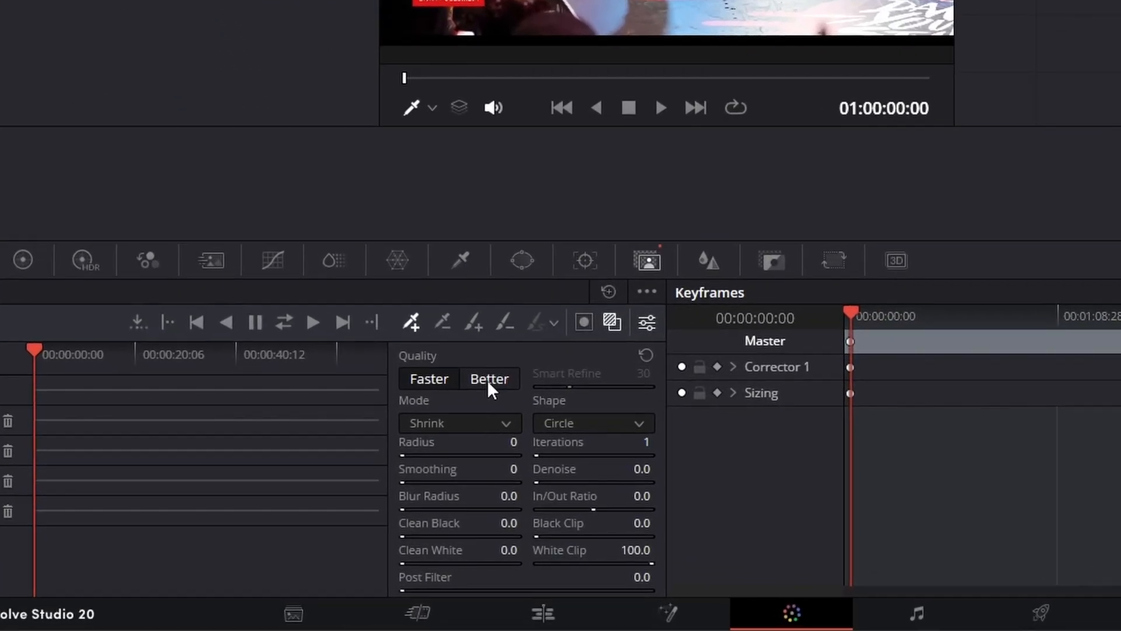
- Set the Magic Mask quality to Better and track the dancer forward and backward through the whole clip
left_click(487, 379)
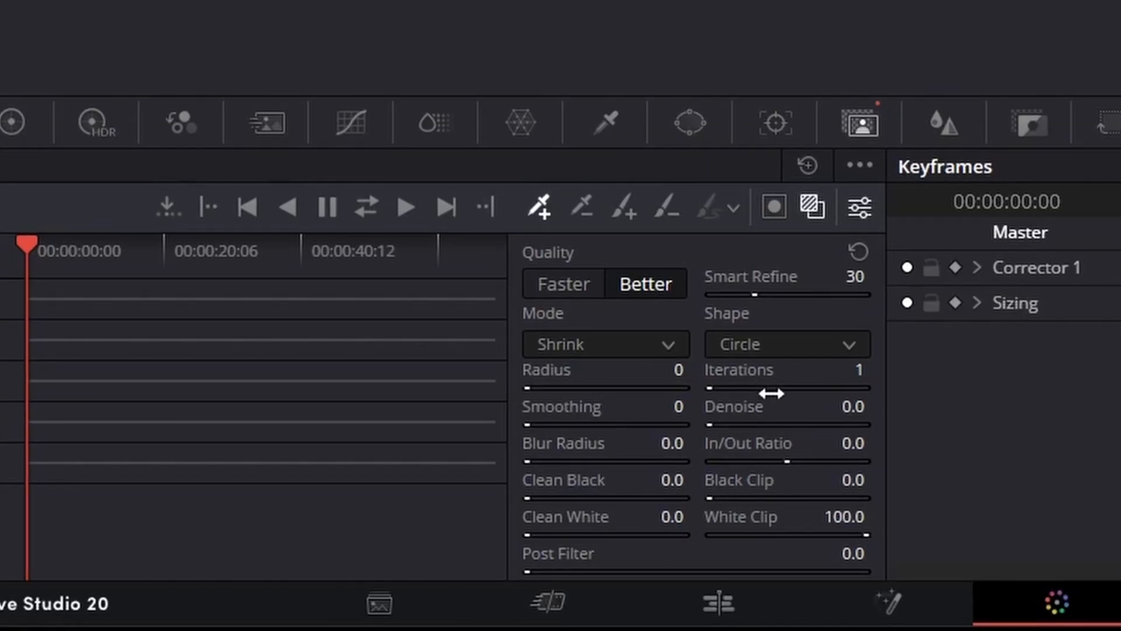
left_click(366, 205)
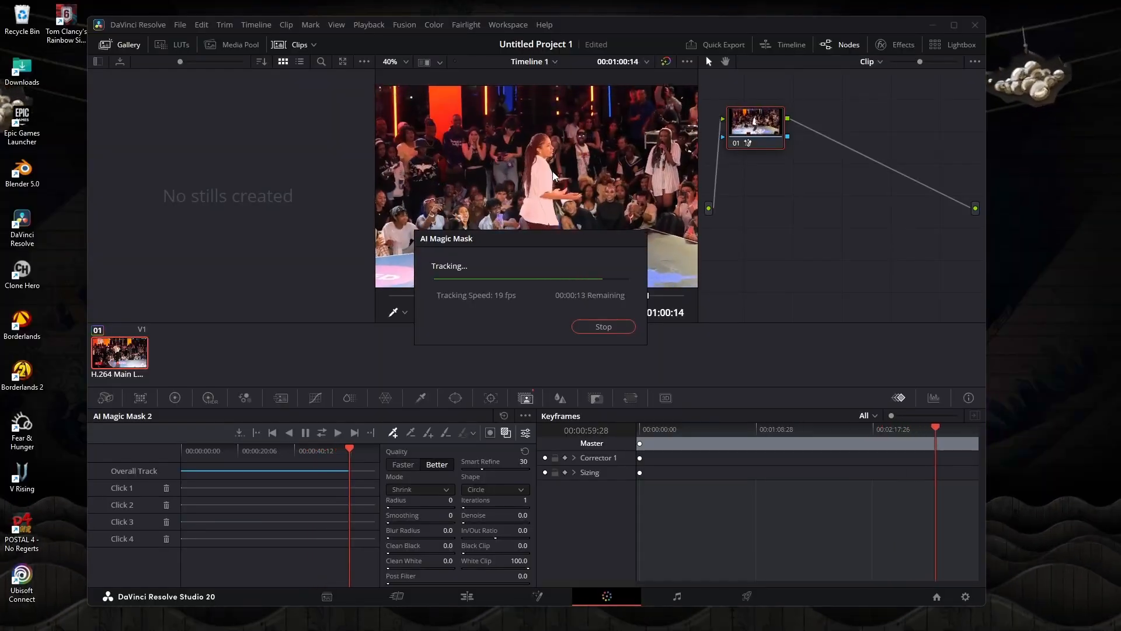
- Add an alpha output to the node graph and connect node 01's alpha output to it
right_click(787, 184)
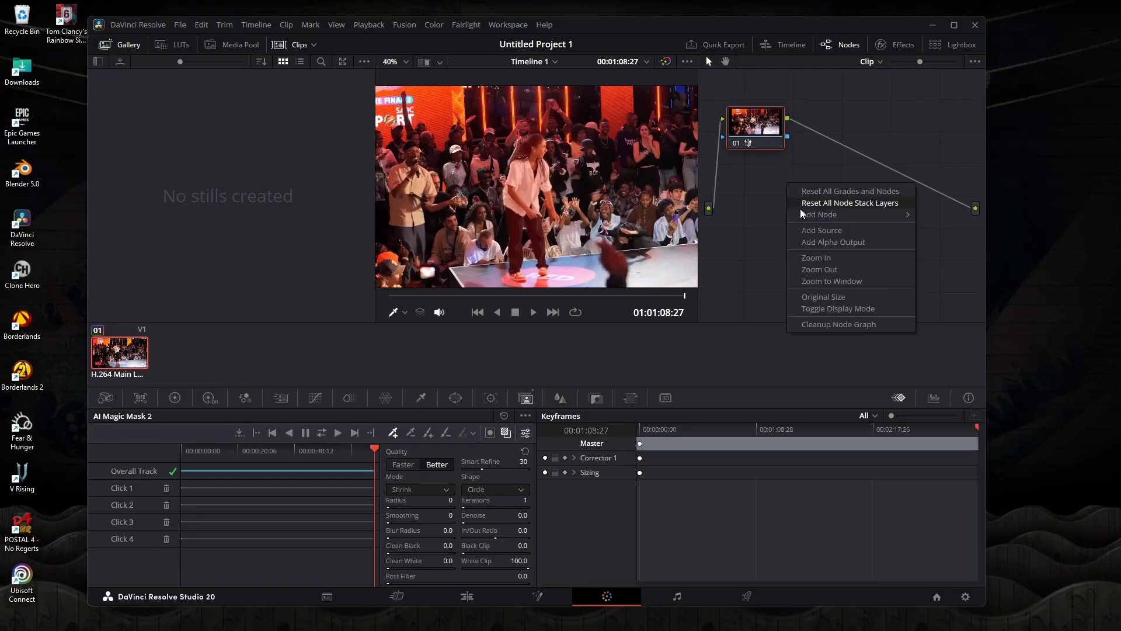
left_click(816, 242)
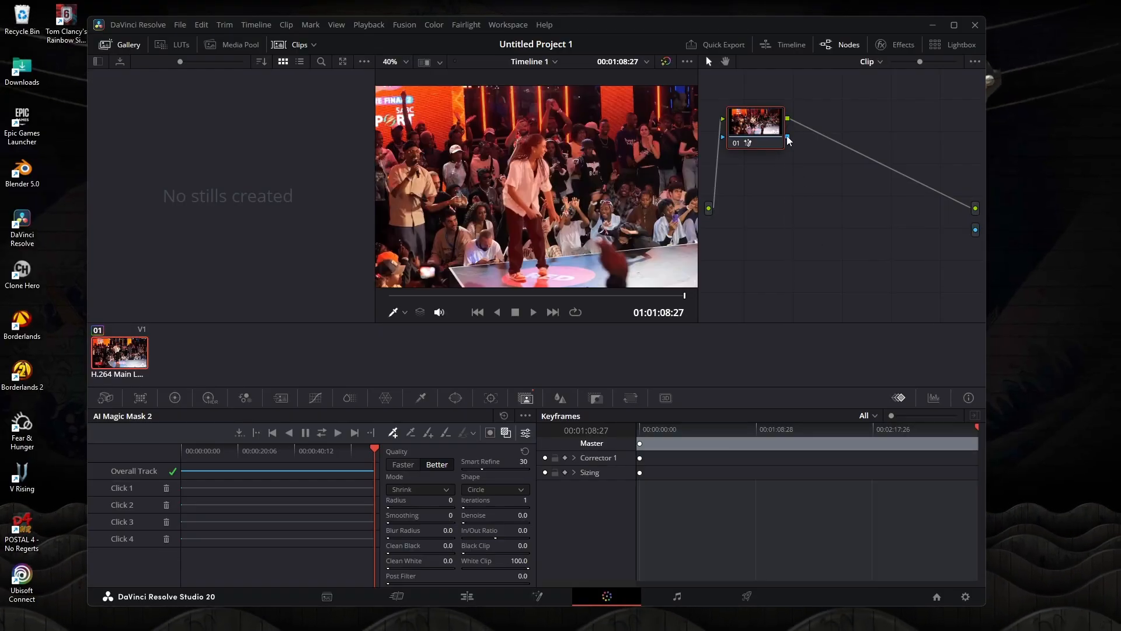
right_click(795, 188)
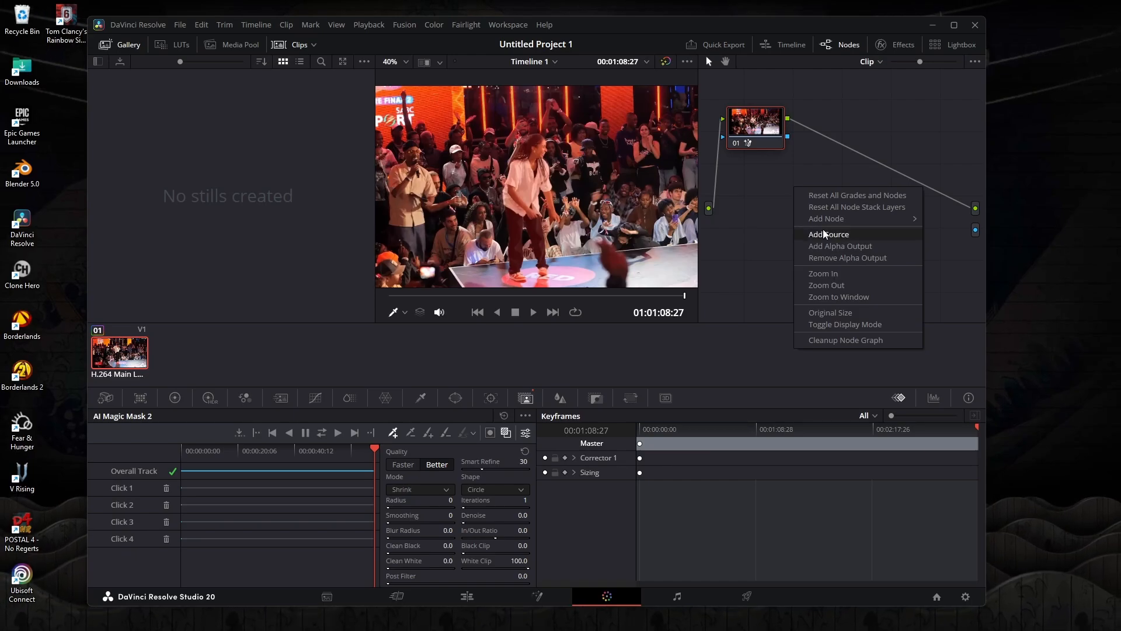
left_click(795, 153)
left_click_drag(788, 137, 953, 231)
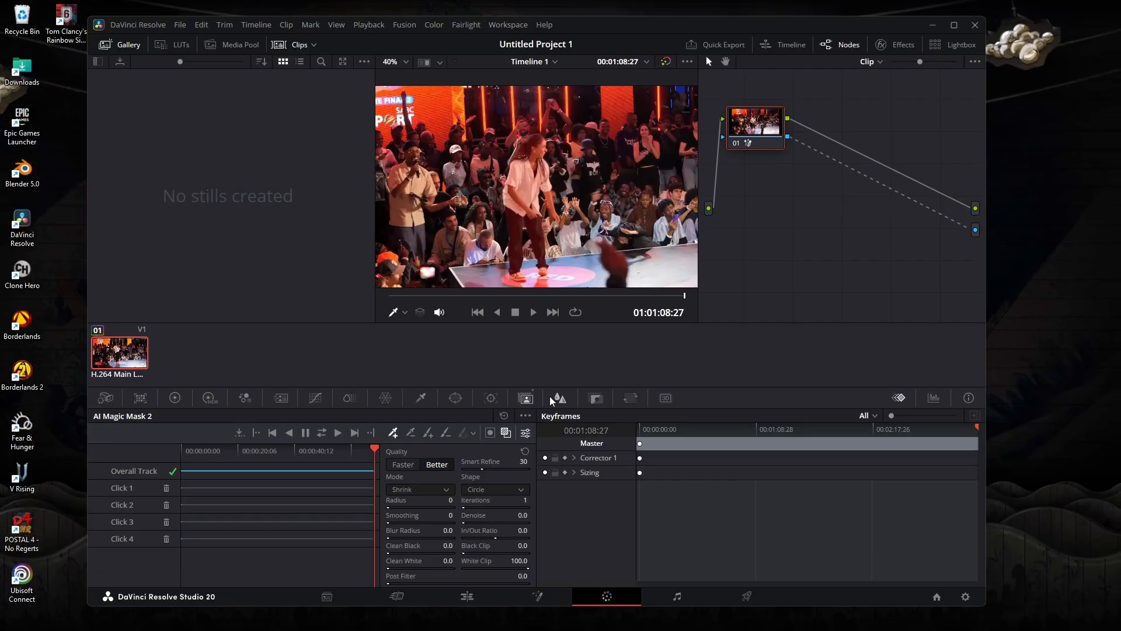
- Turn off the mask overlay and play back the isolated dancer with the audio muted
left_click(506, 433)
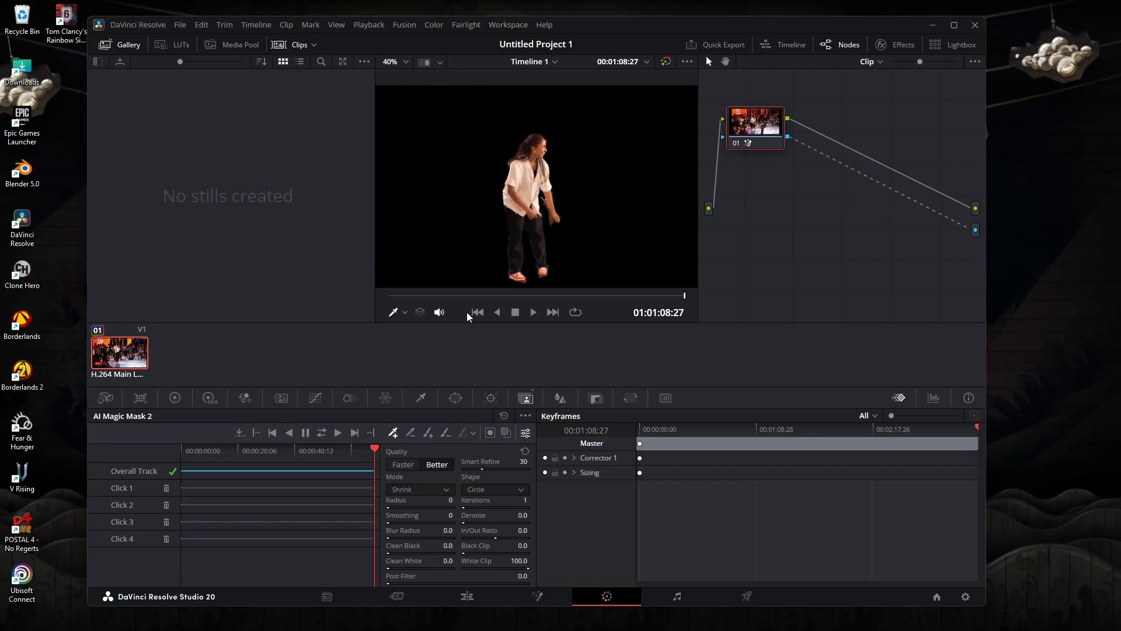
left_click(534, 312)
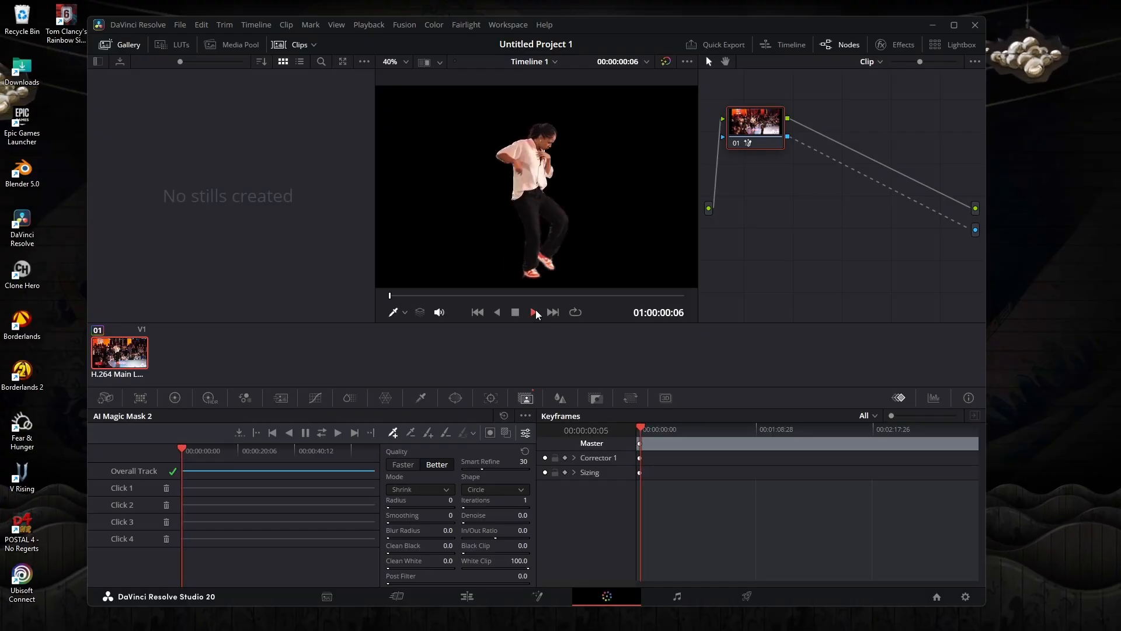
left_click(439, 312)
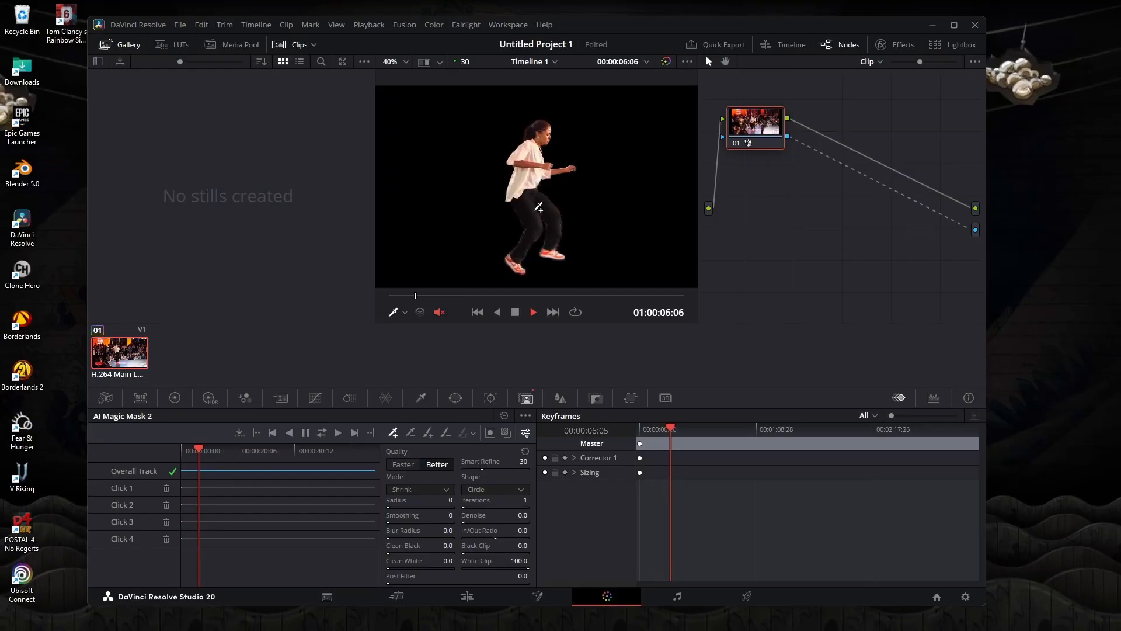
left_click(515, 312)
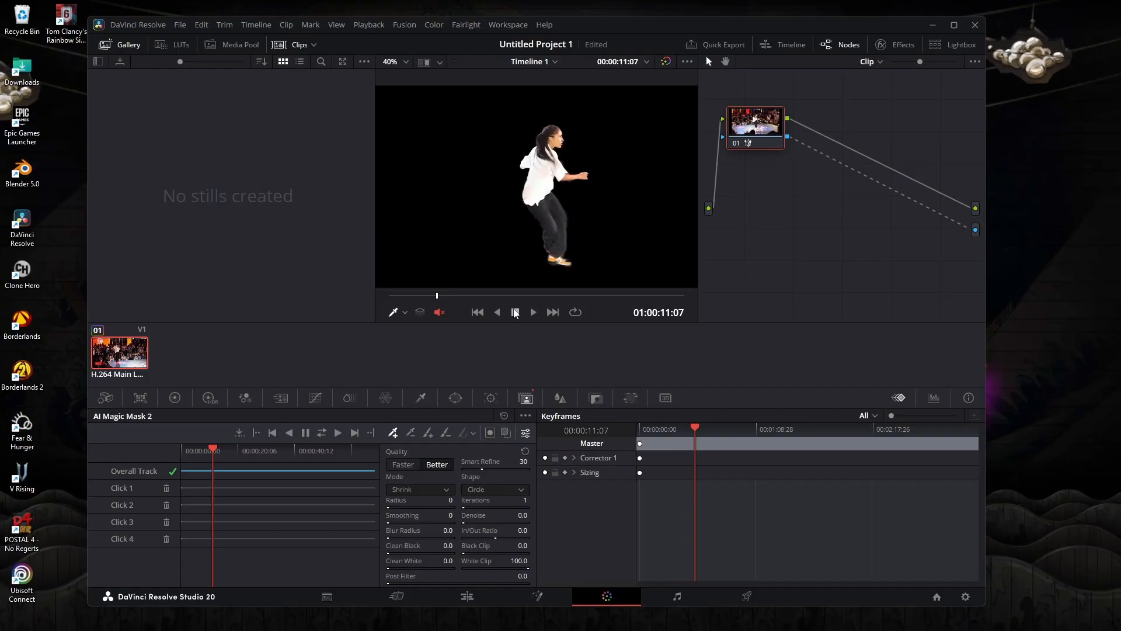
left_click(524, 314)
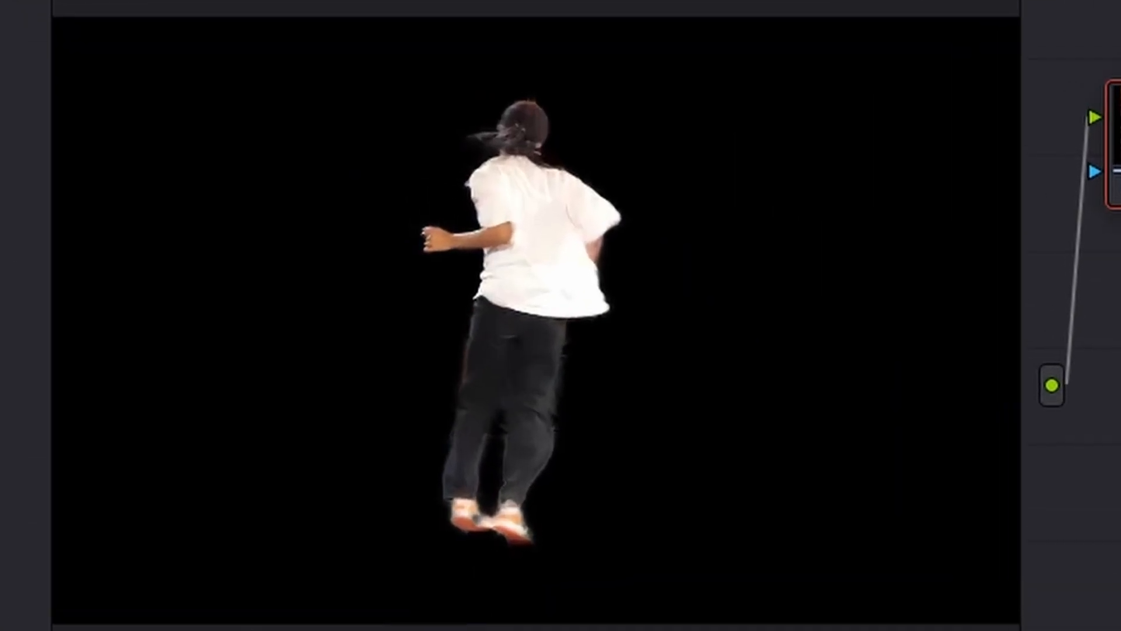
- Refine the dancer's mask by setting In/Out Ratio to -43.0 and Black Clip to 88.6
left_click_drag(275, 562, 329, 310)
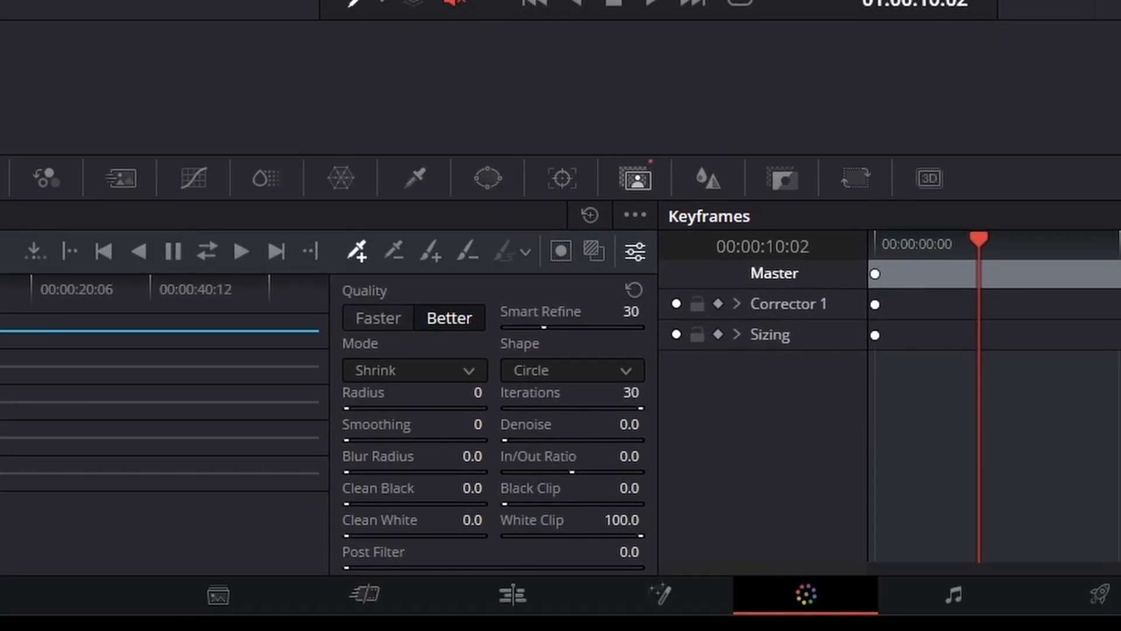
left_click_drag(517, 454, 523, 455)
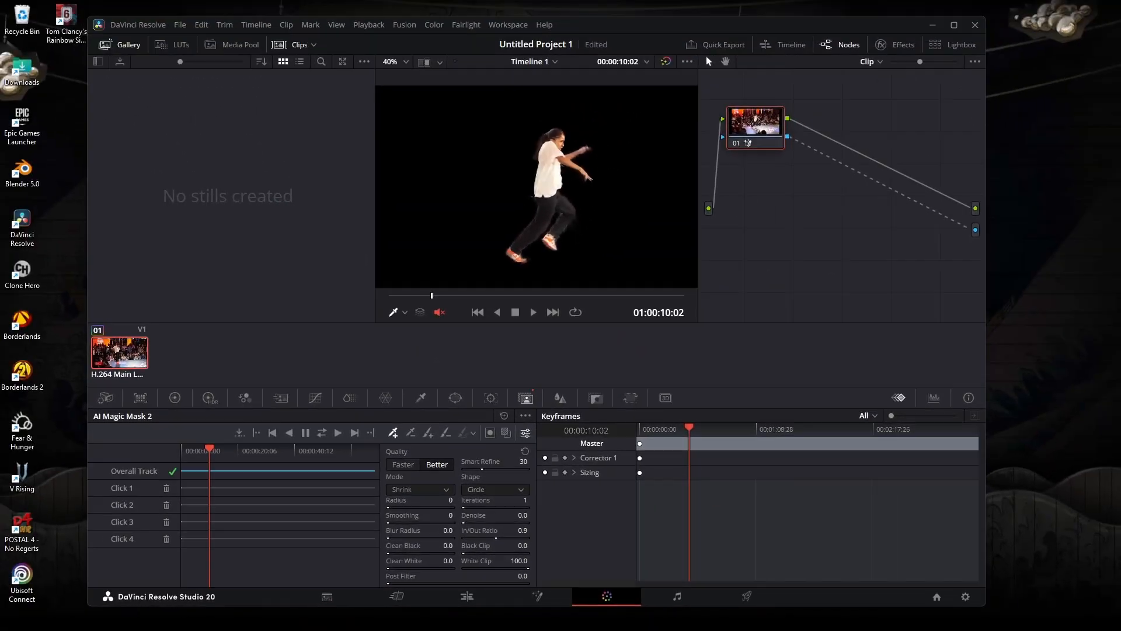
left_click_drag(520, 530, 466, 530)
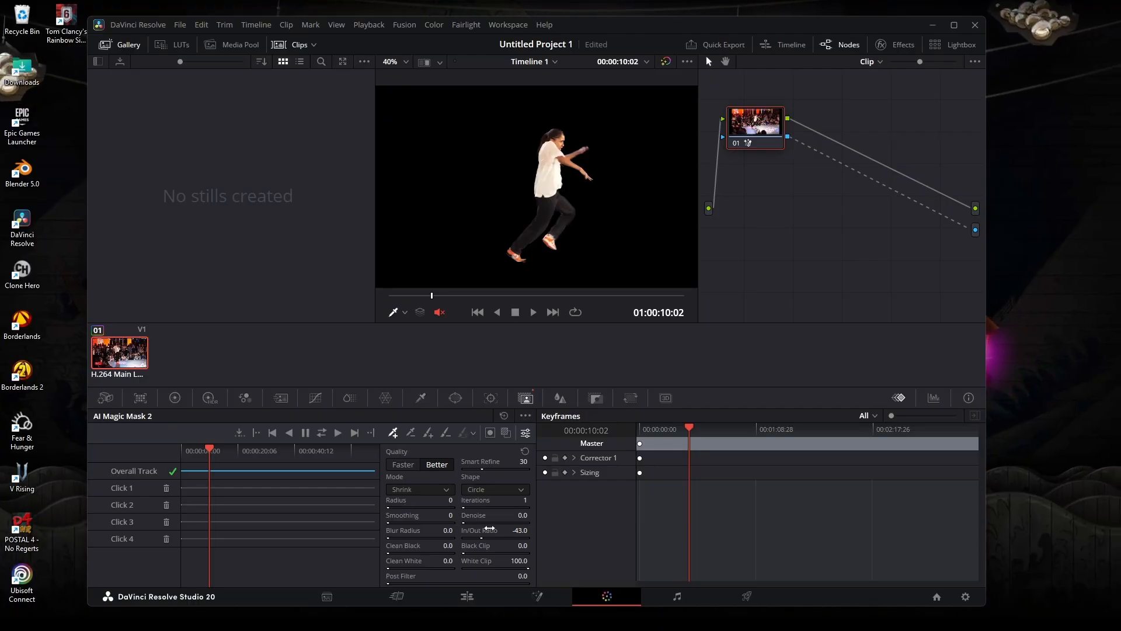
left_click_drag(425, 301, 421, 302)
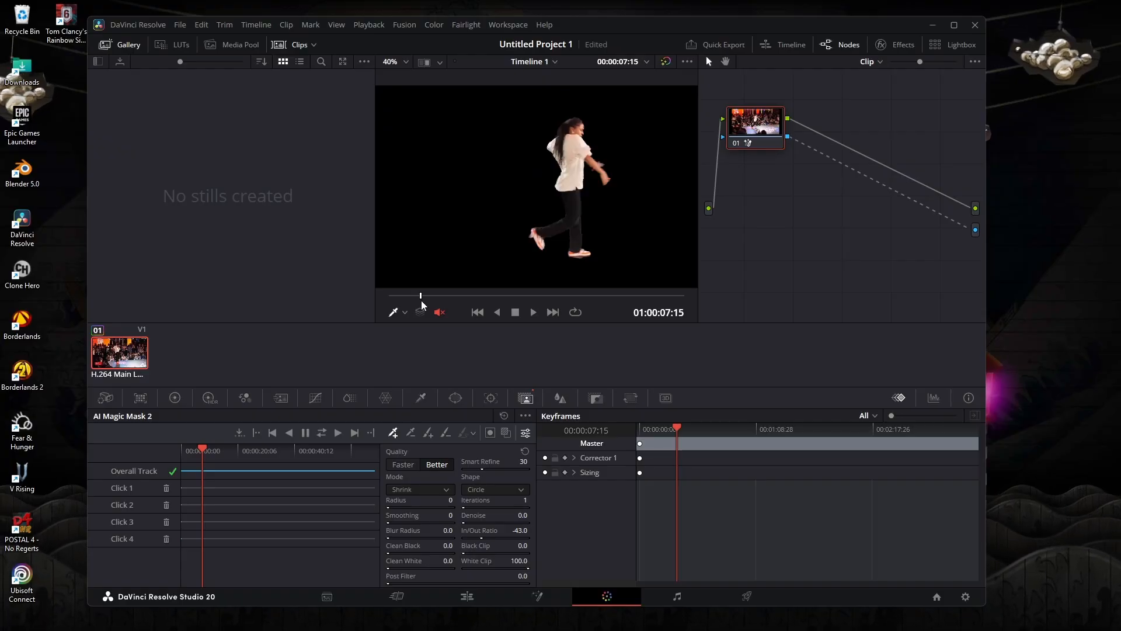
left_click_drag(475, 551, 551, 550)
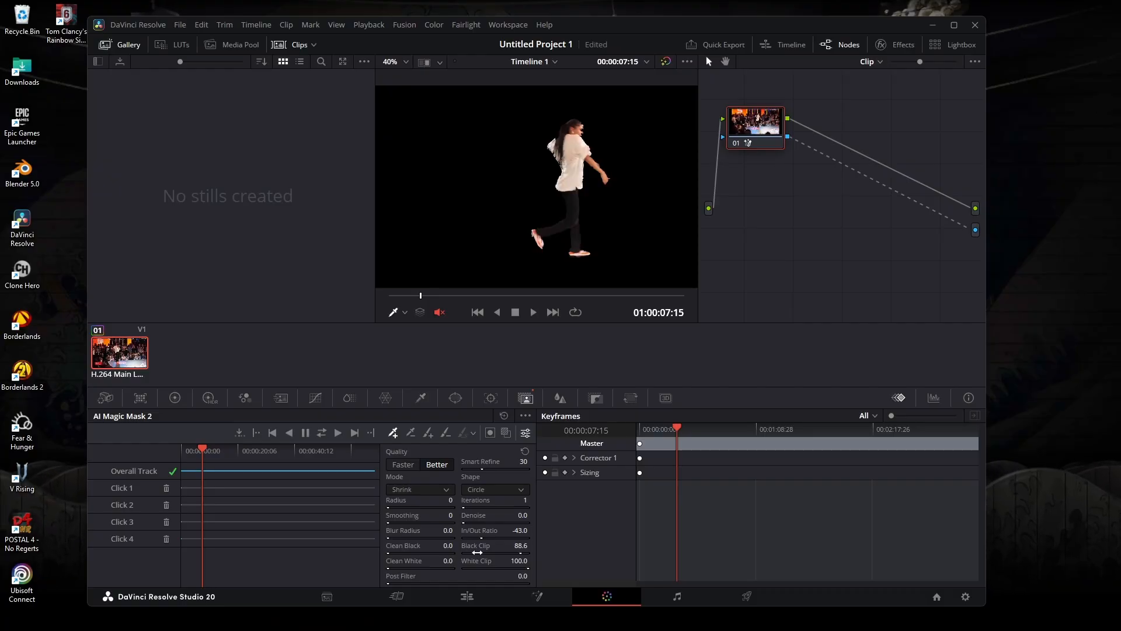
- Check the refined mask in playback and switch the Magic Mask quality to Faster
left_click(534, 312)
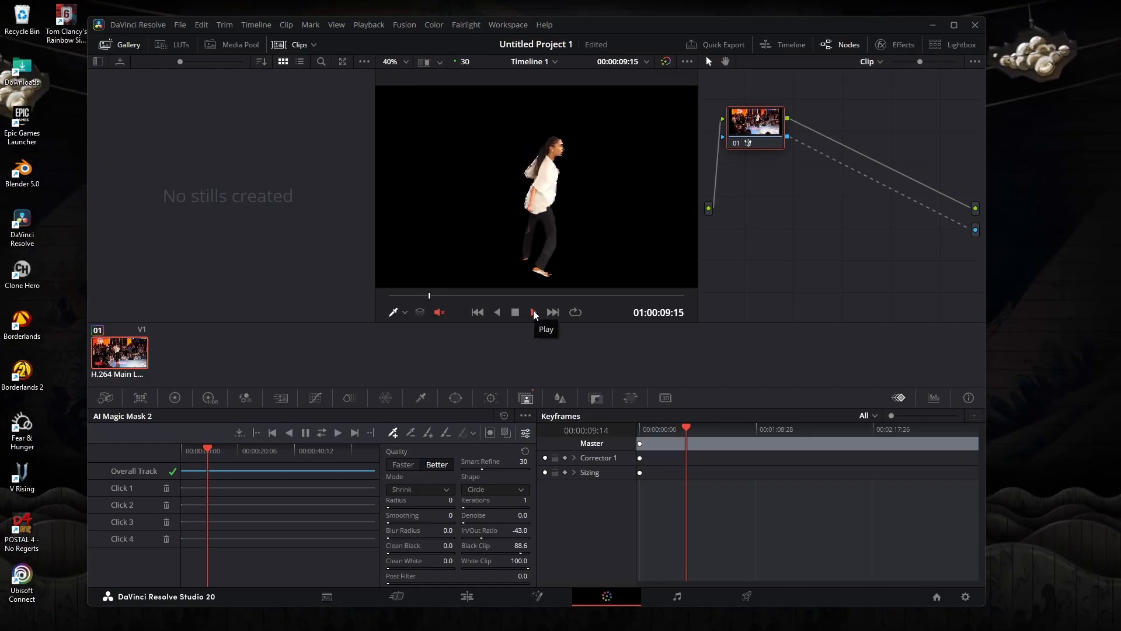
left_click(403, 466)
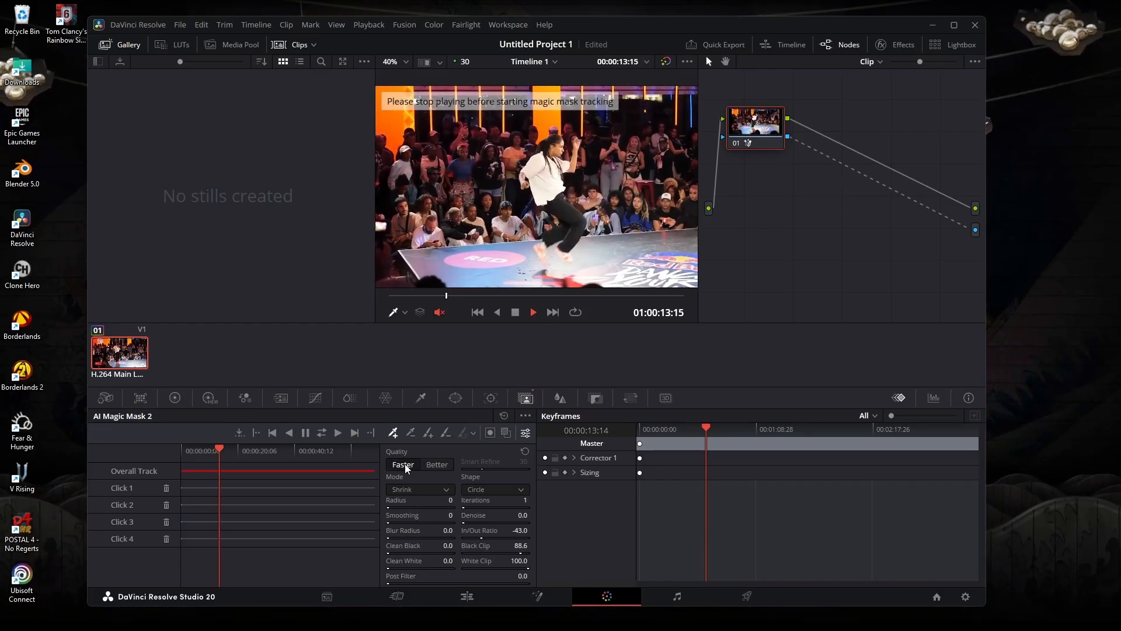
key("space")
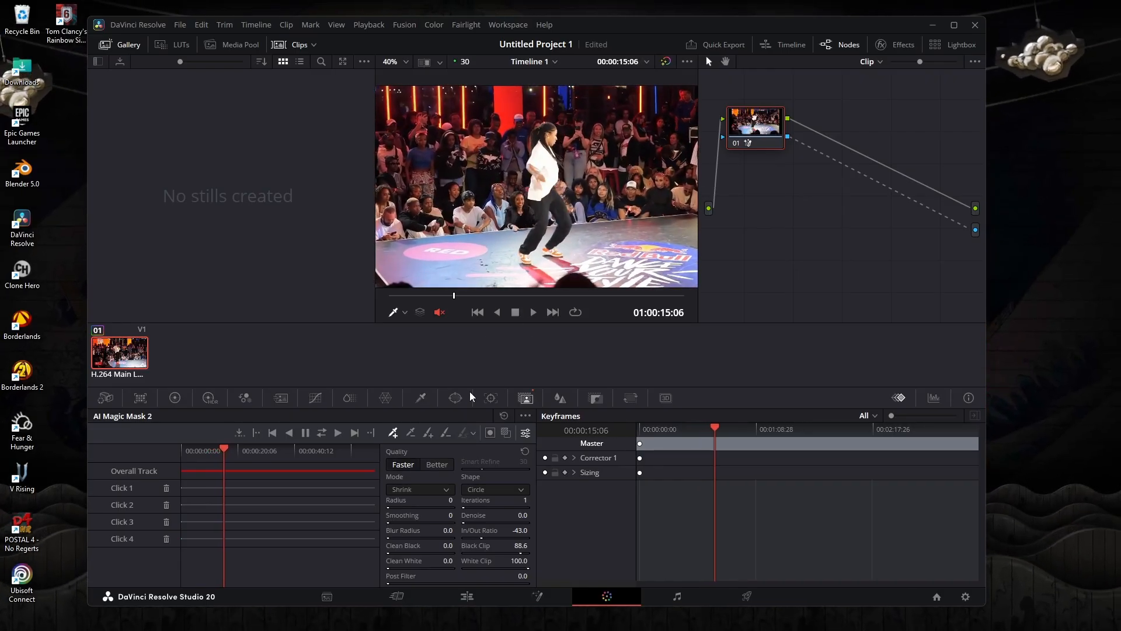
left_click(436, 464)
left_click(409, 468)
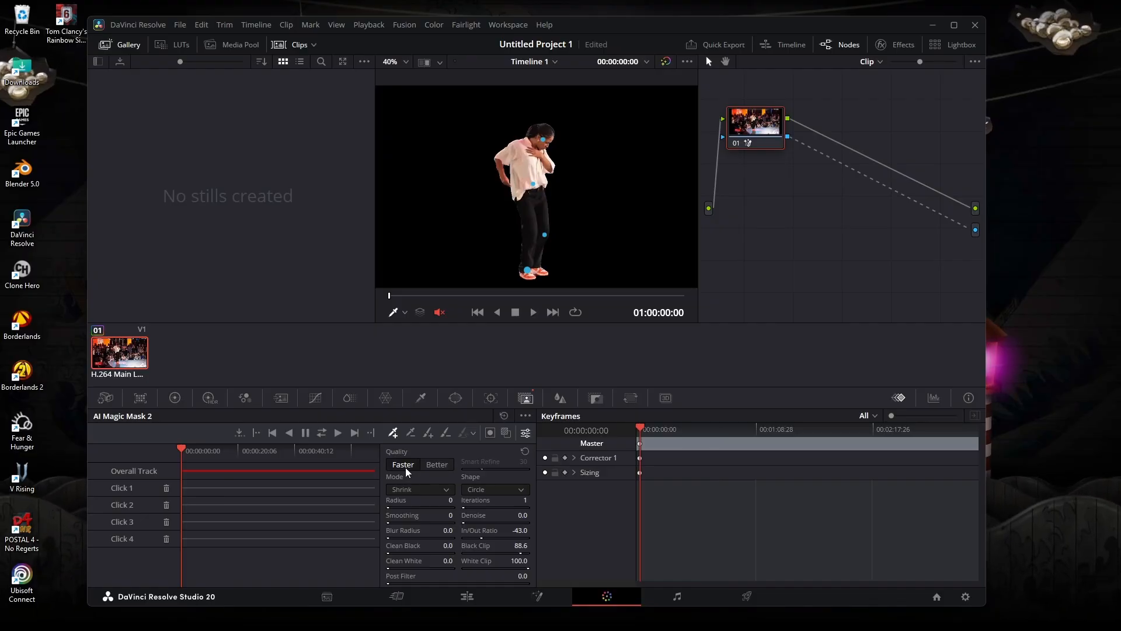
- Play back the clip before tracking and compare the Better mask quality with Faster
left_click(532, 312)
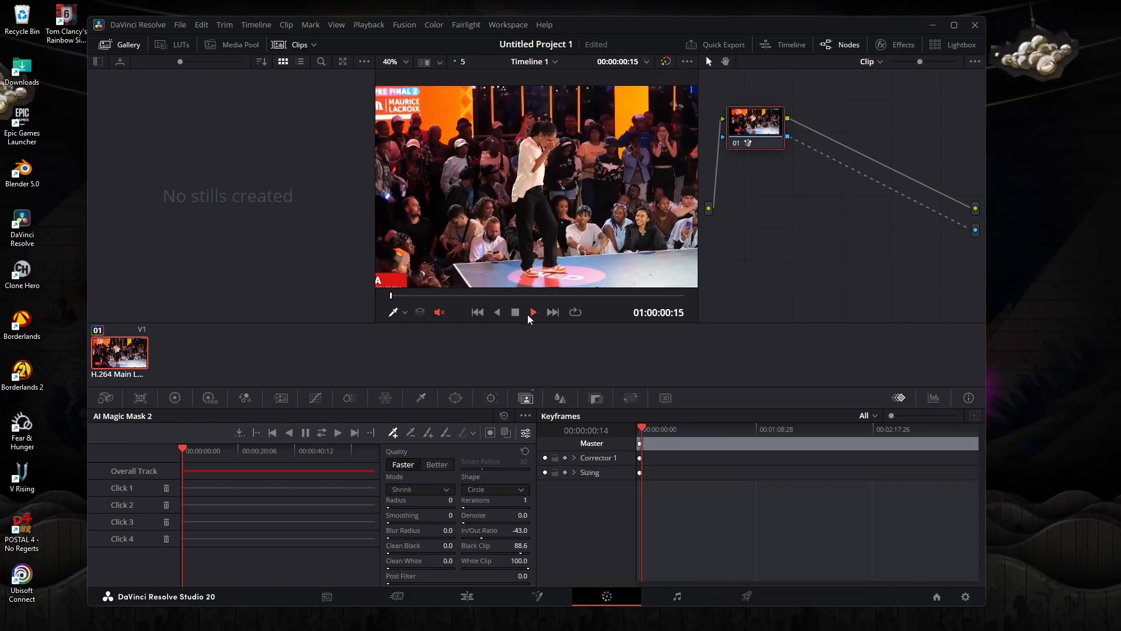
left_click(532, 313)
left_click(438, 465)
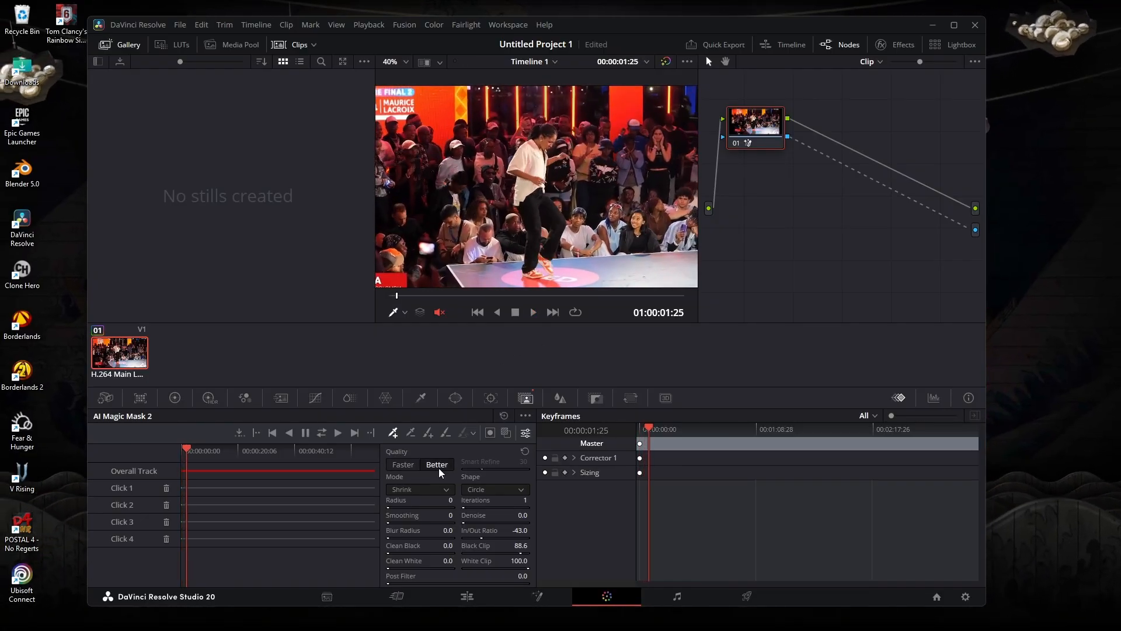
left_click(401, 464)
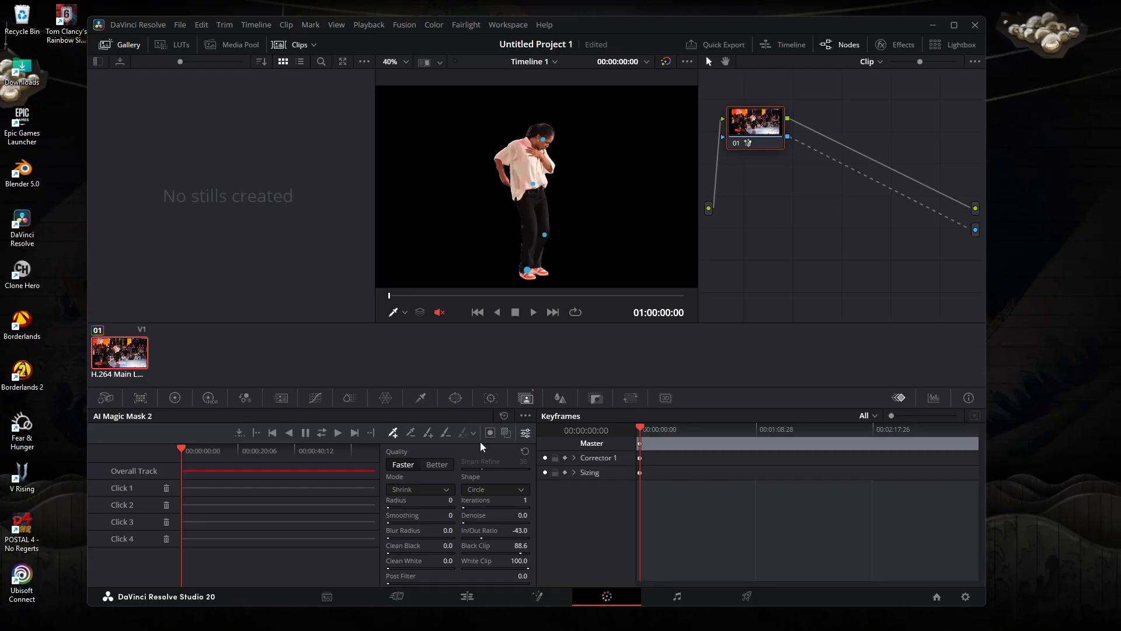
- Track the dancer's mask forward and backward through the whole clip and play back the isolated result
left_click(322, 433)
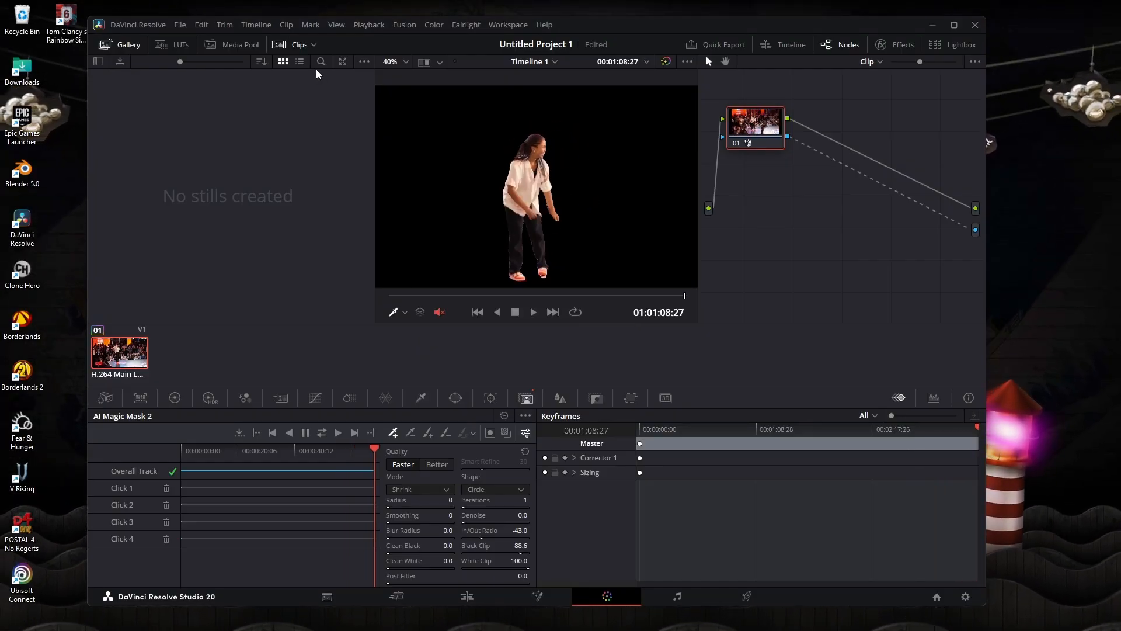
left_click(534, 313)
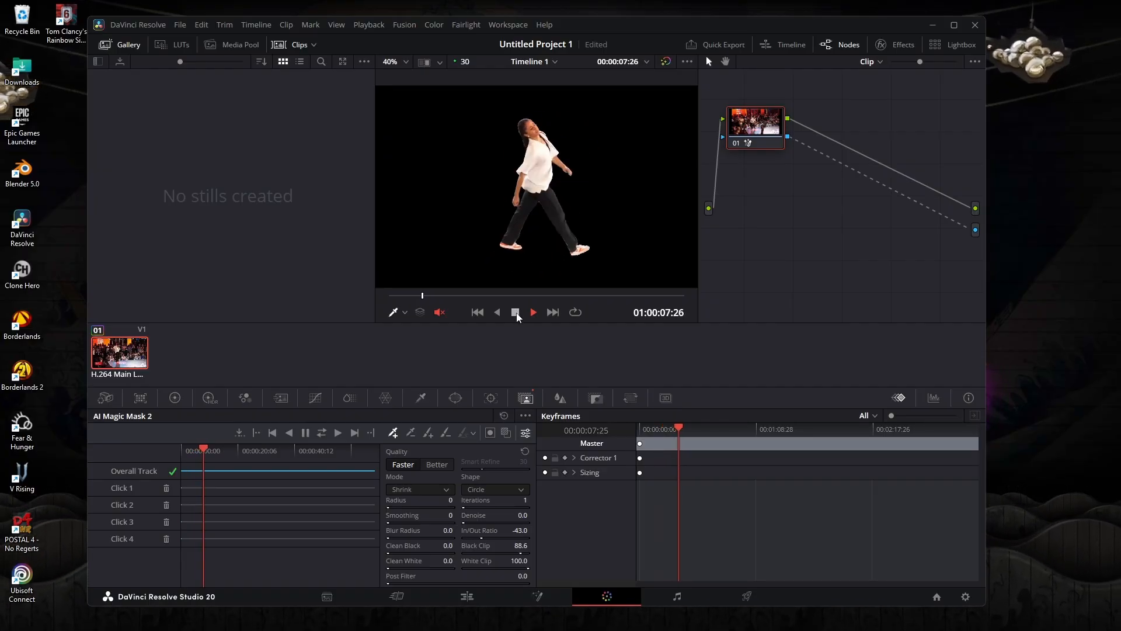
left_click(516, 314)
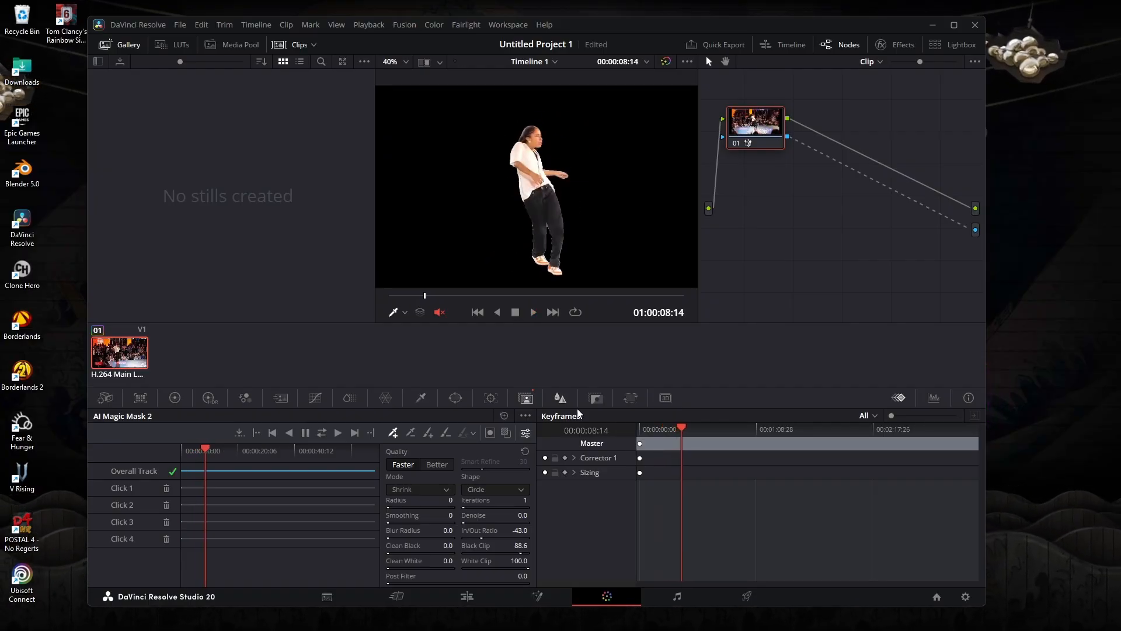
- Open the clip's Fusion composition and insert a Magic Mask node between MediaIn1 and MediaOut1
left_click(543, 600)
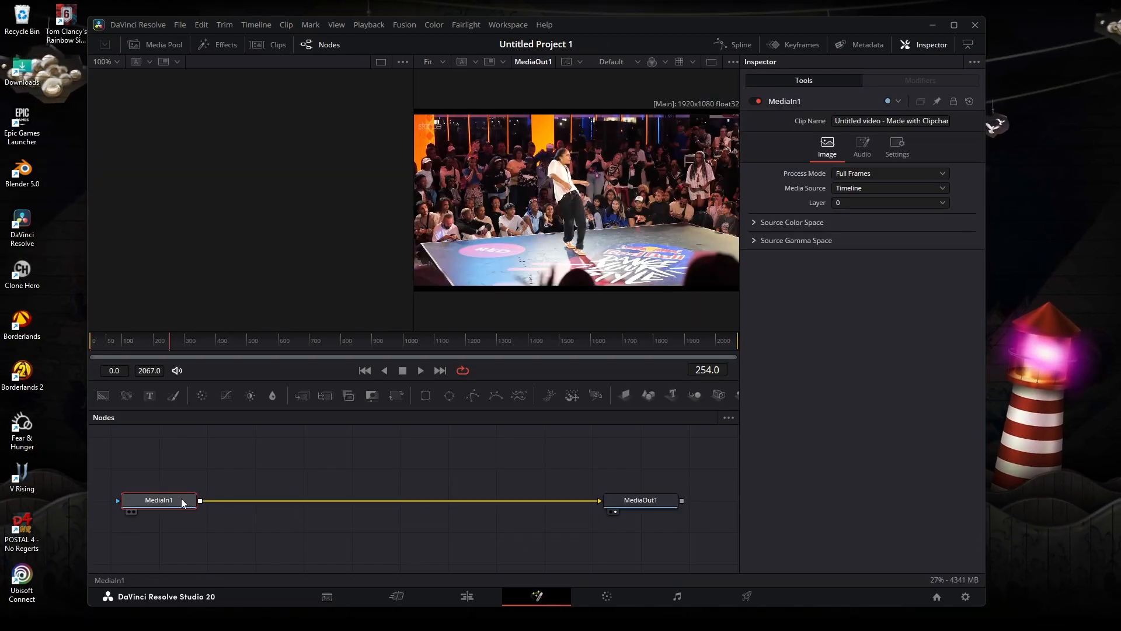
key("shift+space")
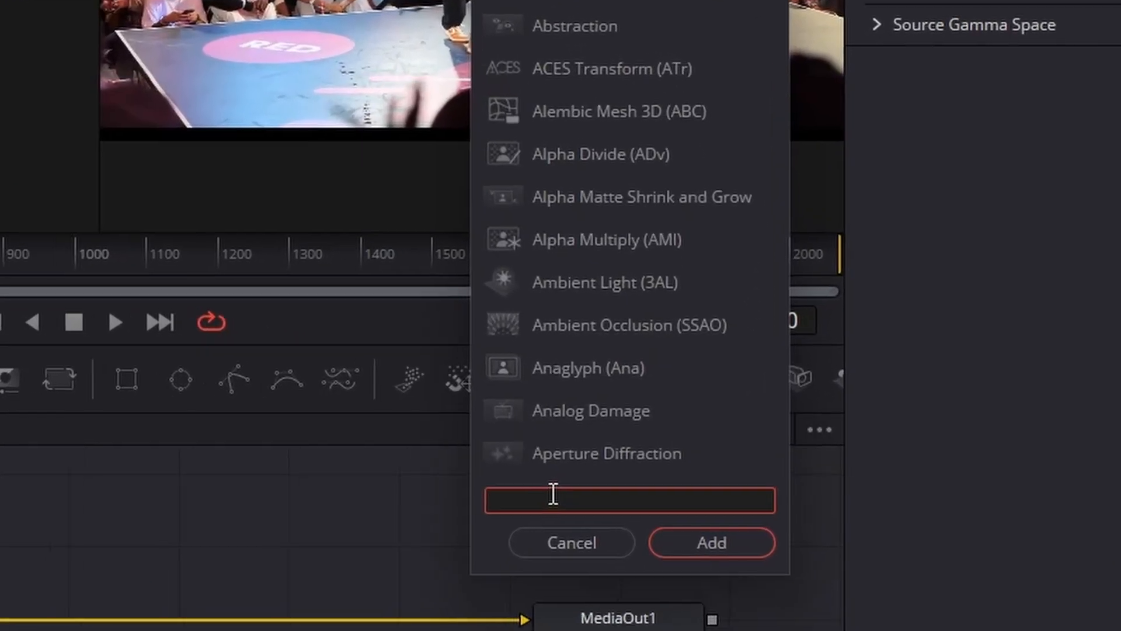
type("ma")
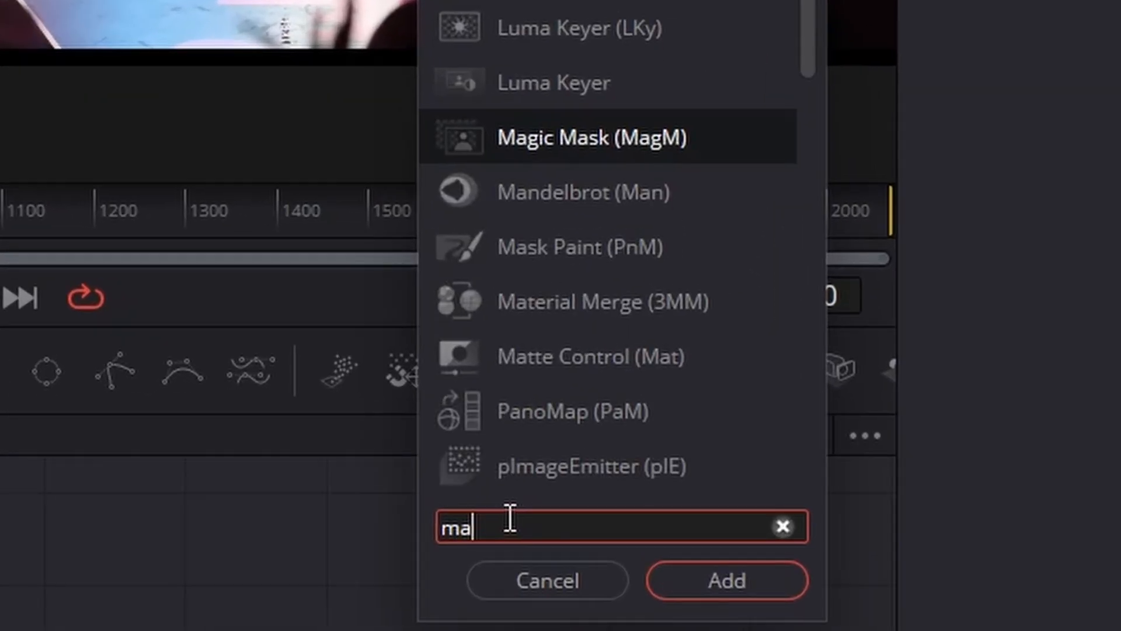
type("g")
left_click(536, 149)
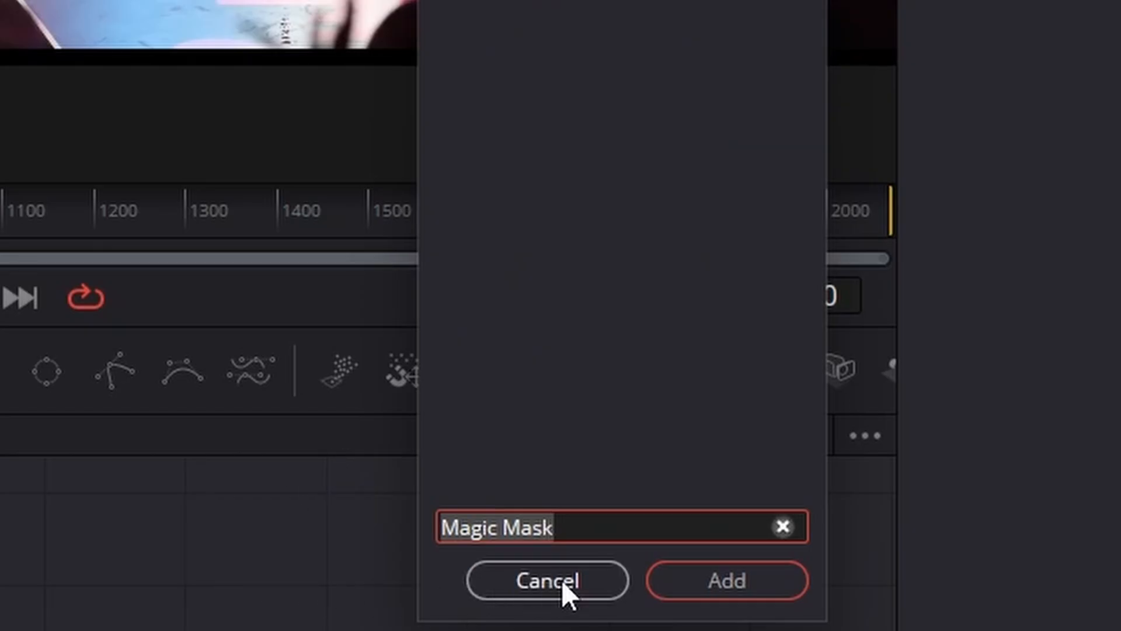
key("Return")
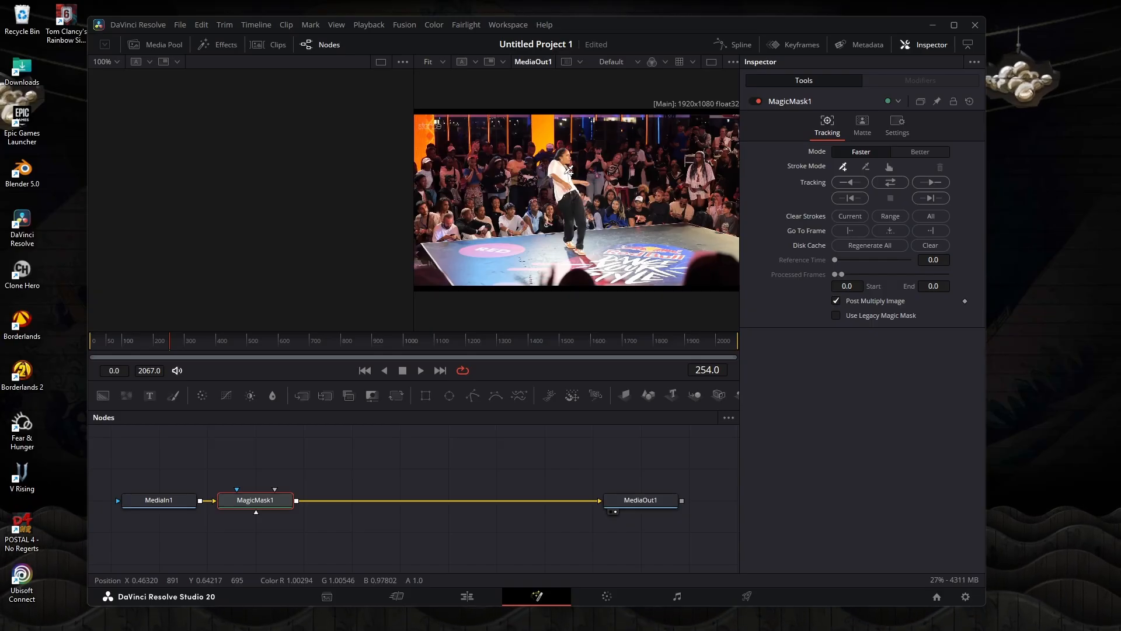
- Mark the dancer's head, shirt, waist and both legs with Magic Mask points at frame 254
left_click_drag(566, 156, 565, 175)
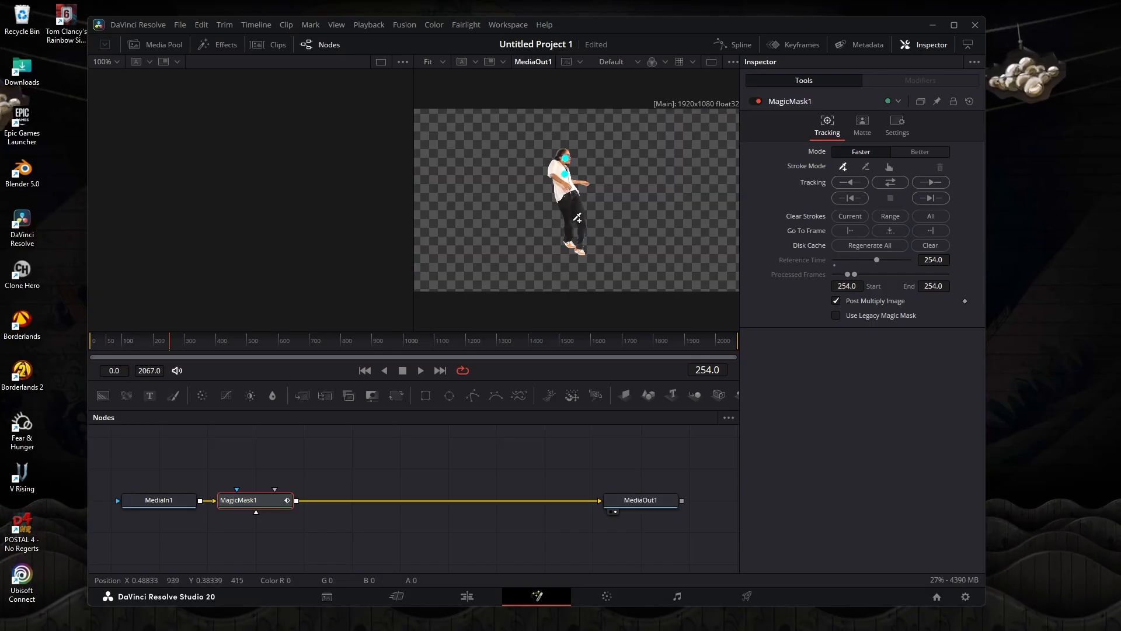
left_click(567, 211)
left_click(581, 209)
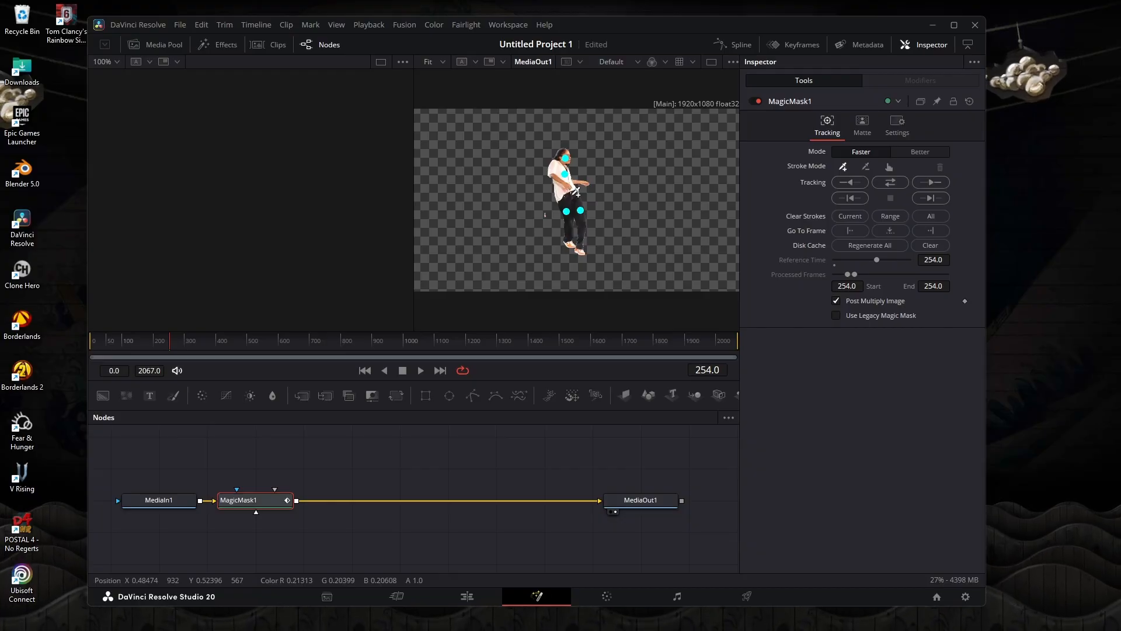
left_click(572, 194)
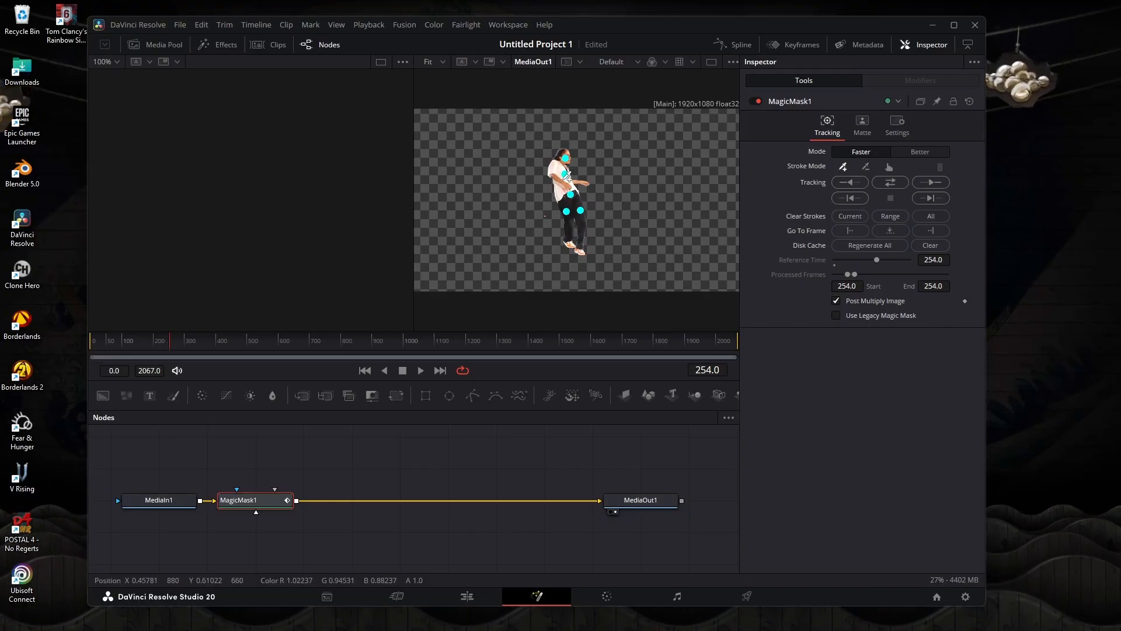
left_click(563, 183)
left_click(560, 170)
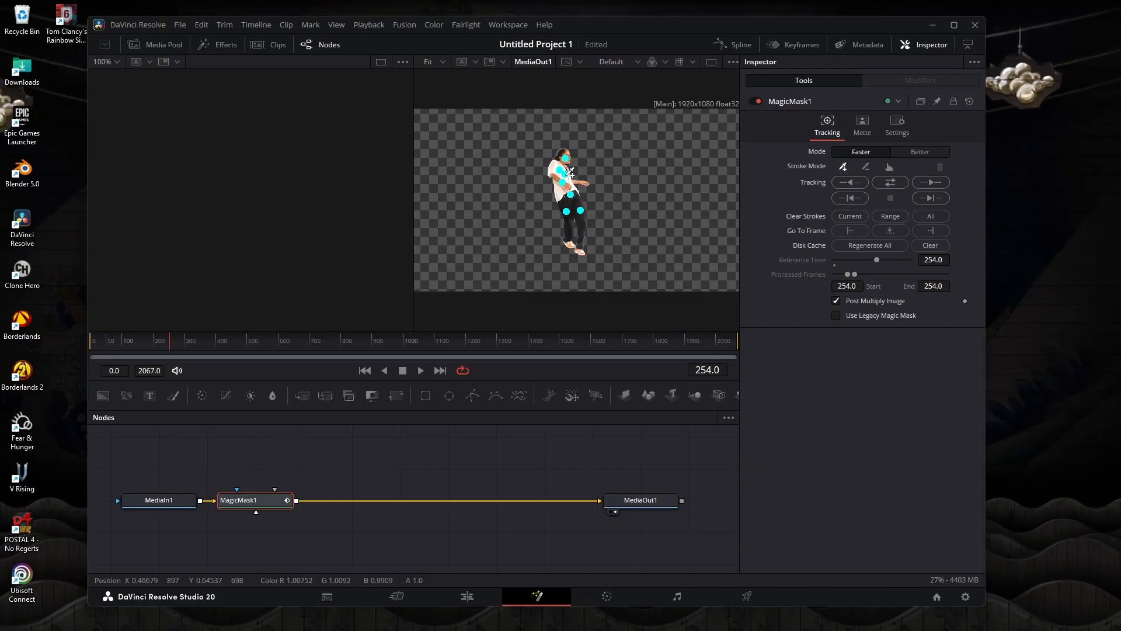
left_click(573, 202)
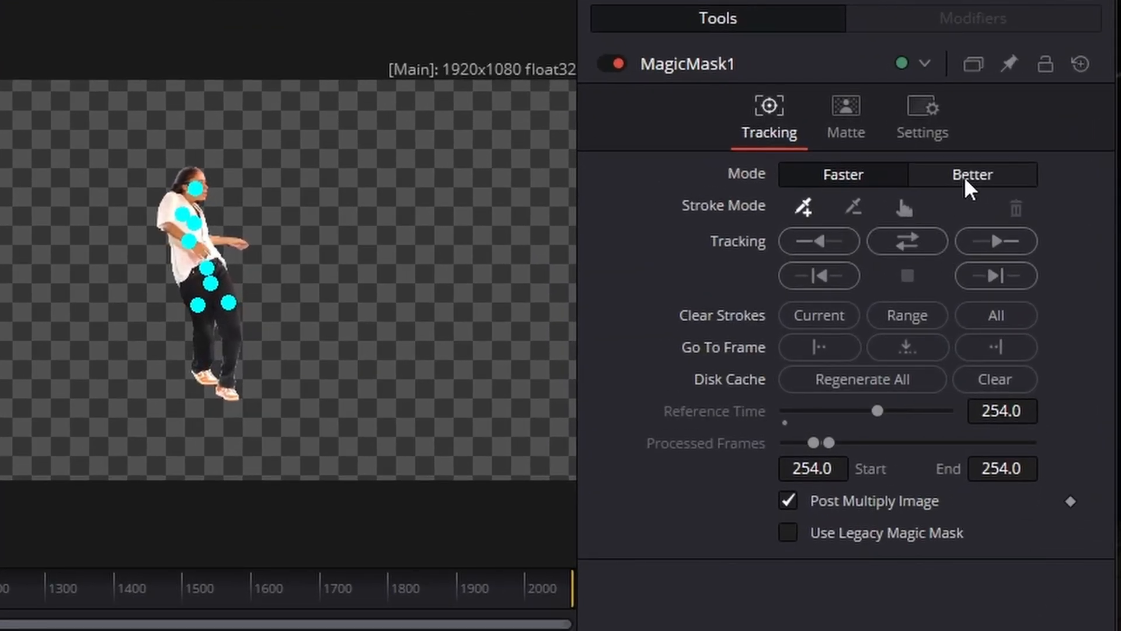
- Compare the two Magic Mask modes, leave it on Faster and track the mask in both directions
left_click(971, 176)
left_click(872, 181)
left_click(934, 174)
left_click(880, 171)
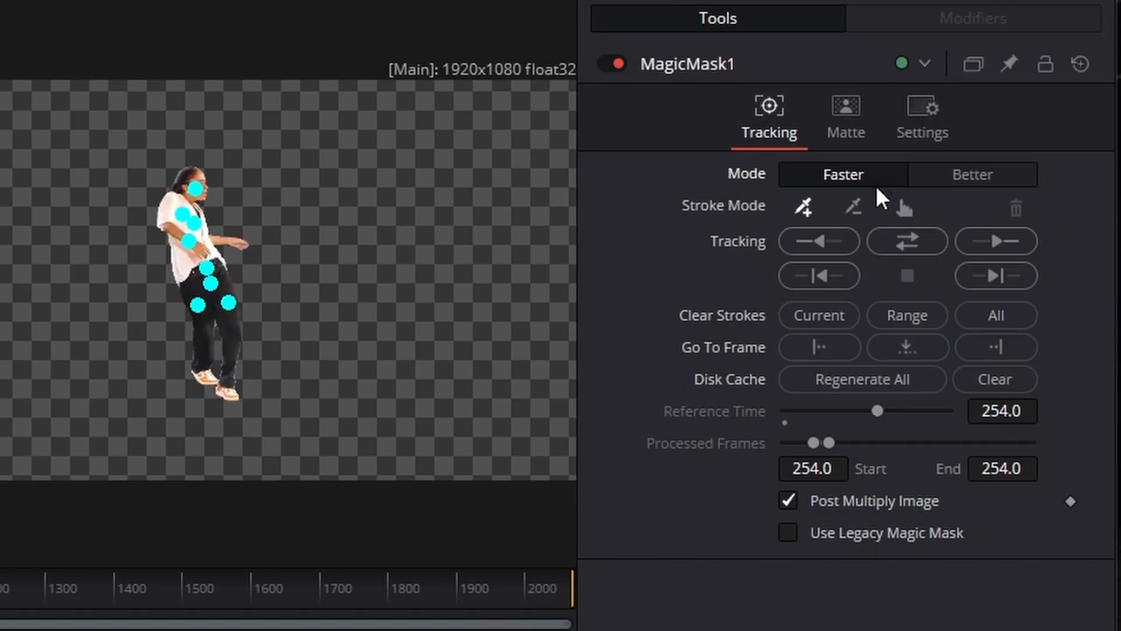
left_click(928, 174)
left_click(868, 174)
left_click(880, 234)
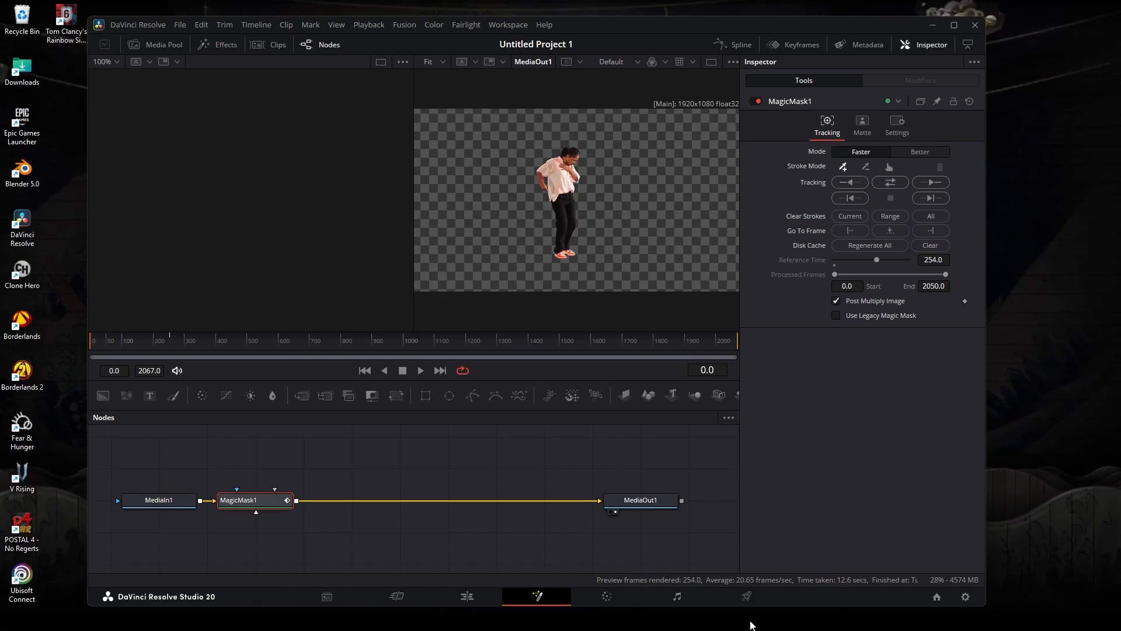
- Open the render page, play back the isolated dancer and return the playhead to the clip's start
left_click(747, 597)
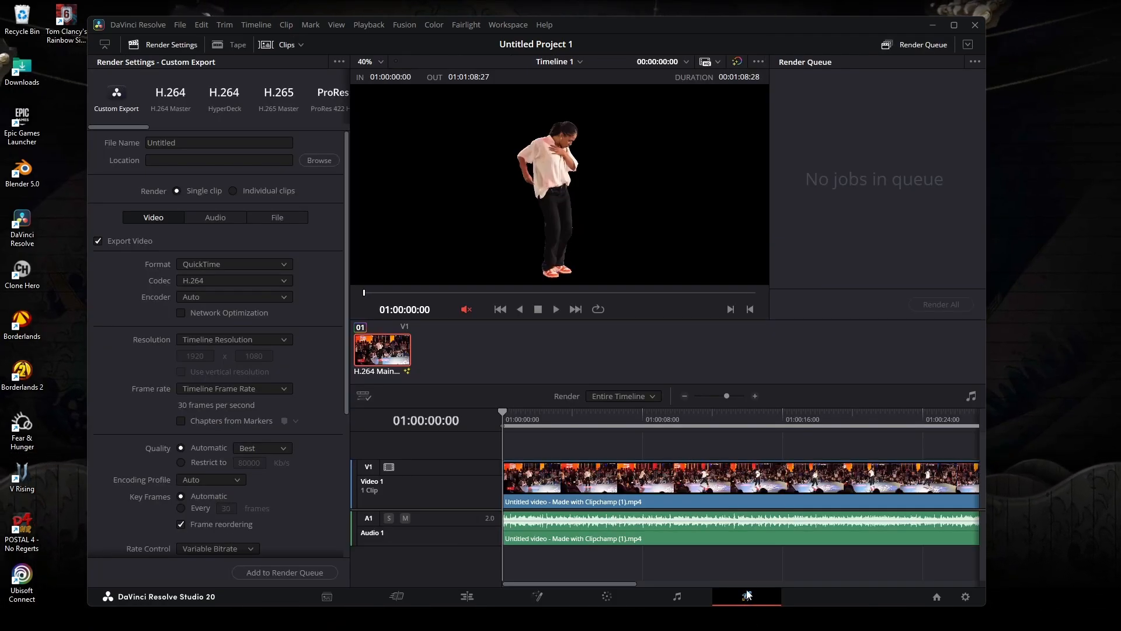
left_click(556, 309)
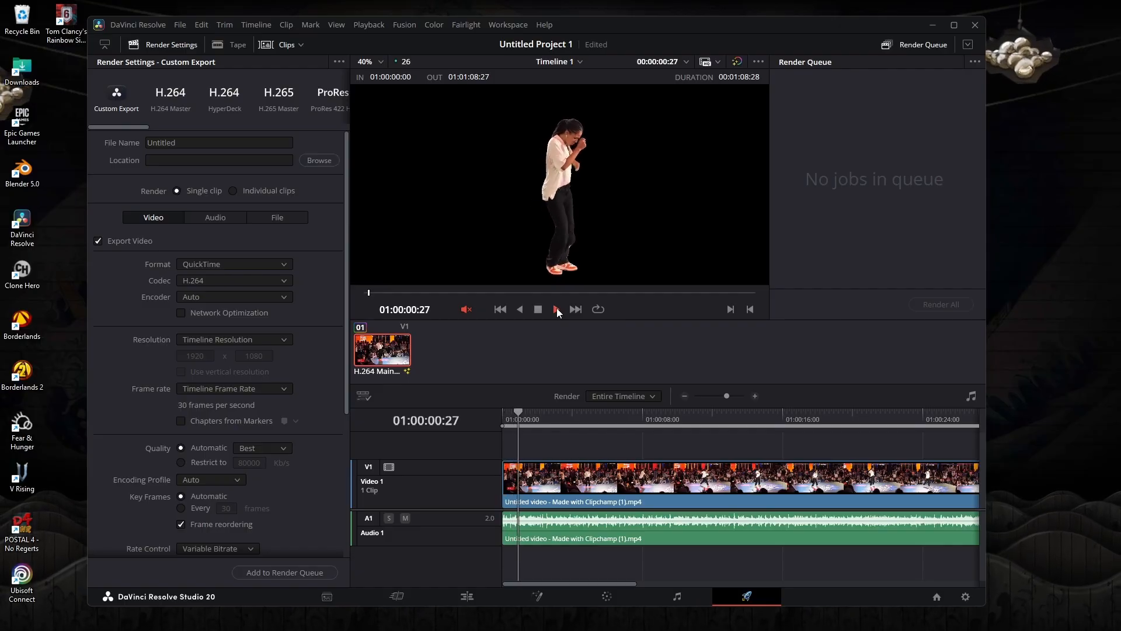
left_click(440, 292)
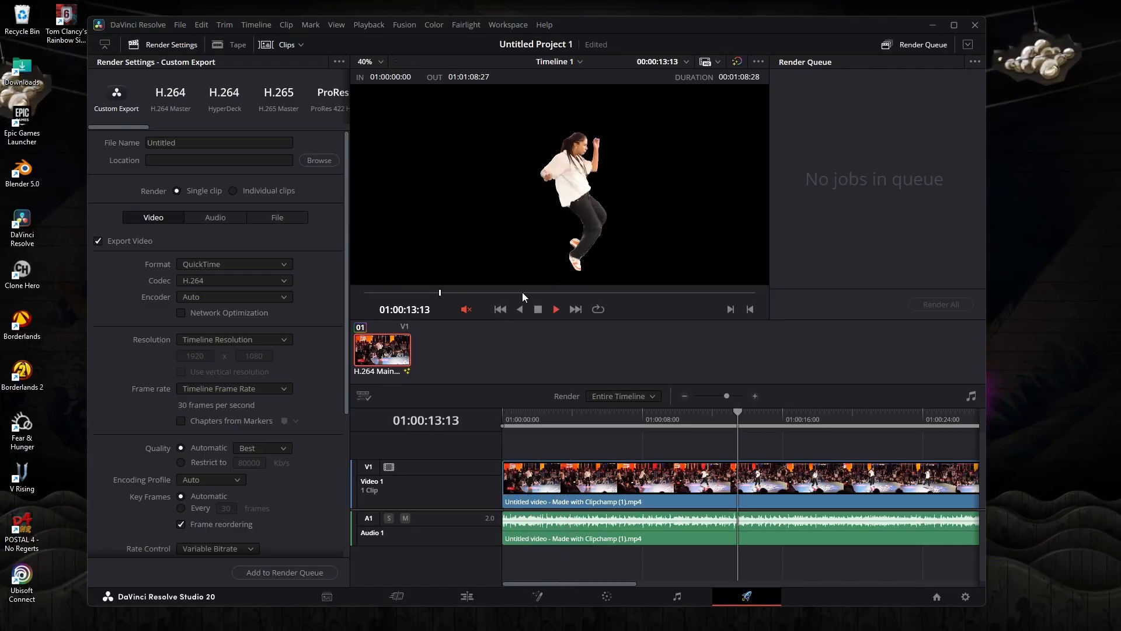
mouse_move(523, 292)
left_mouse_down()
mouse_move(664, 292)
mouse_move(349, 292)
left_mouse_up()
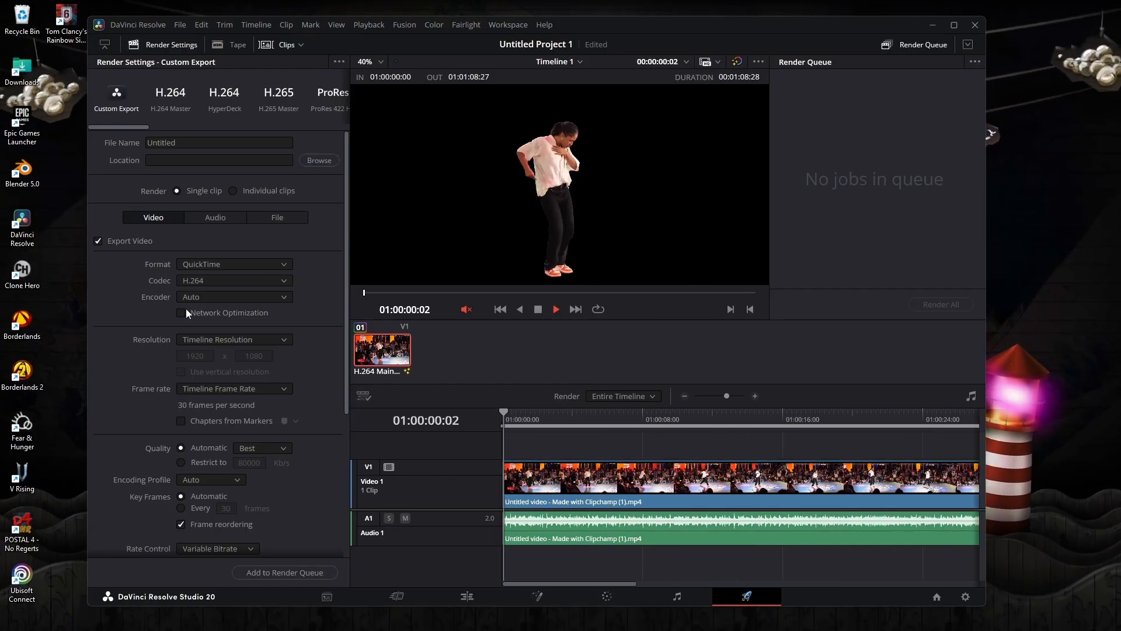
- Set the QuickTime render codec to Avid DNxHR and enable Export Alpha
left_click(212, 281)
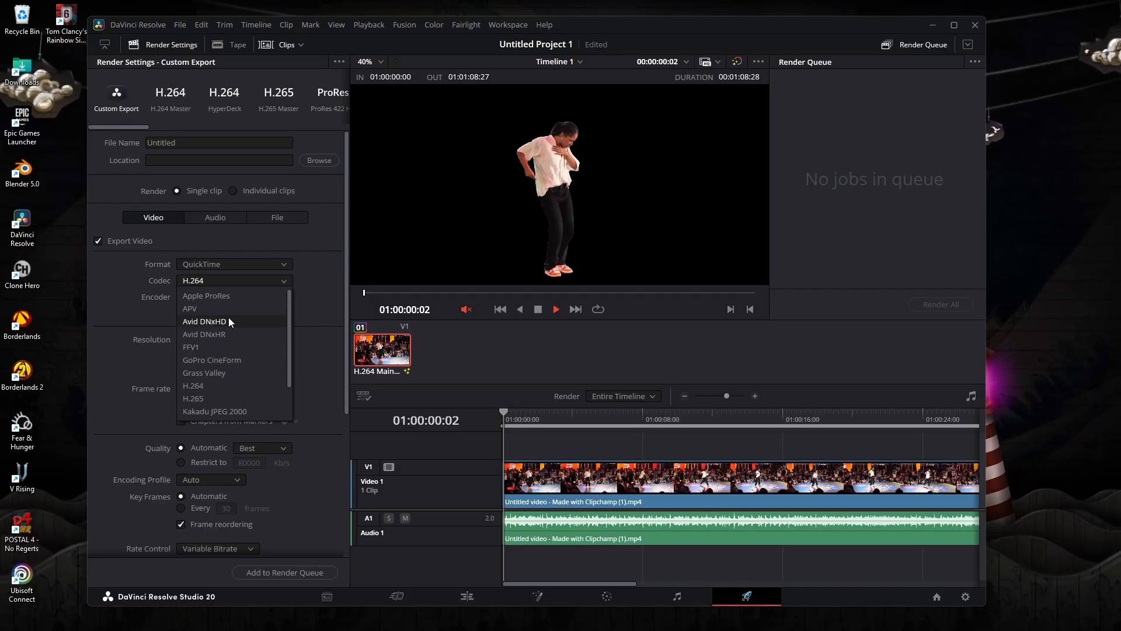
left_click(225, 282)
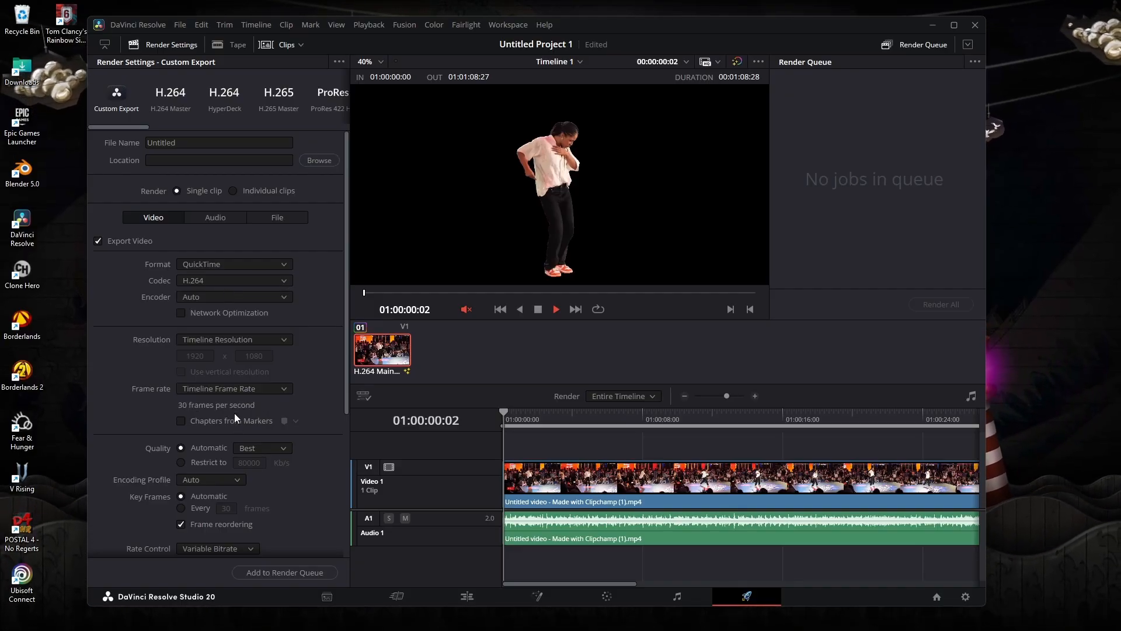
scroll(232, 409, "down", 1)
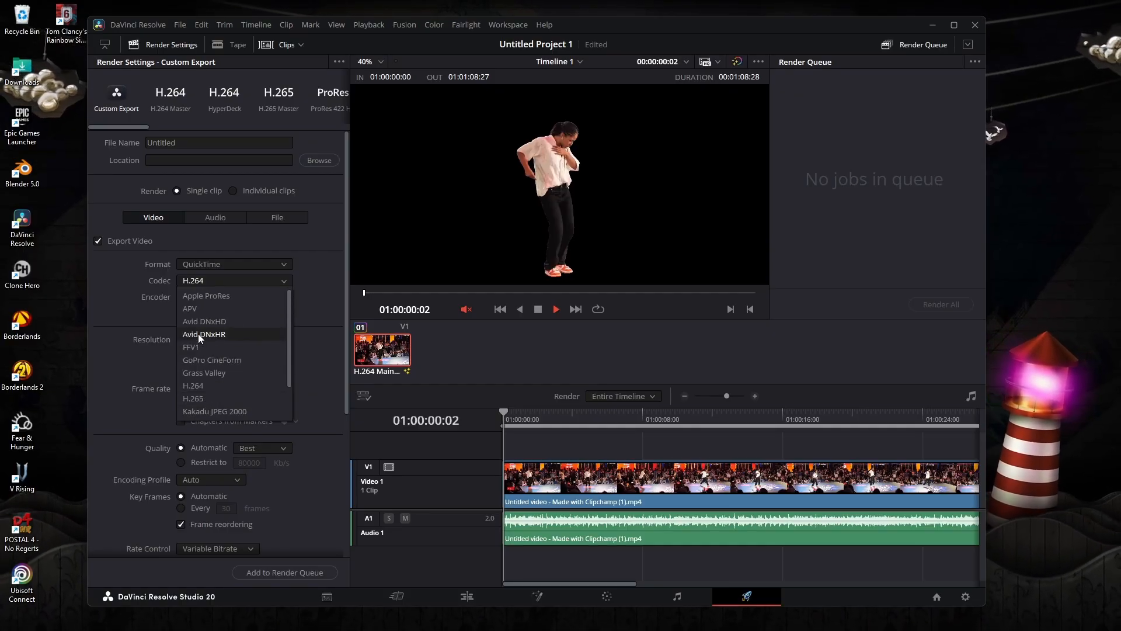
left_click(198, 334)
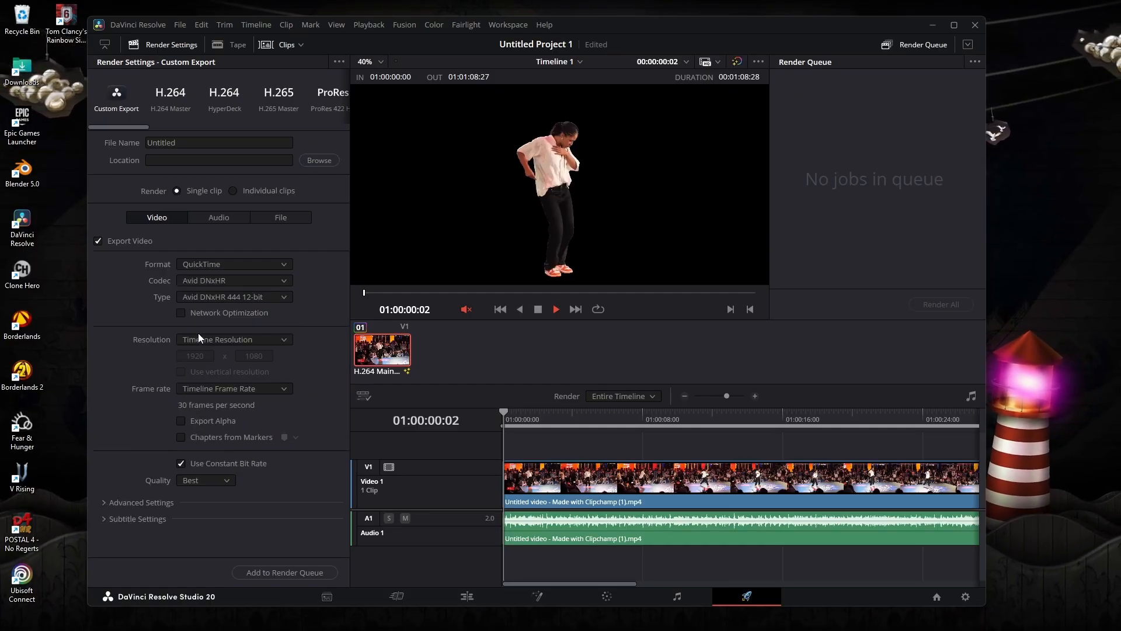
left_click(181, 422)
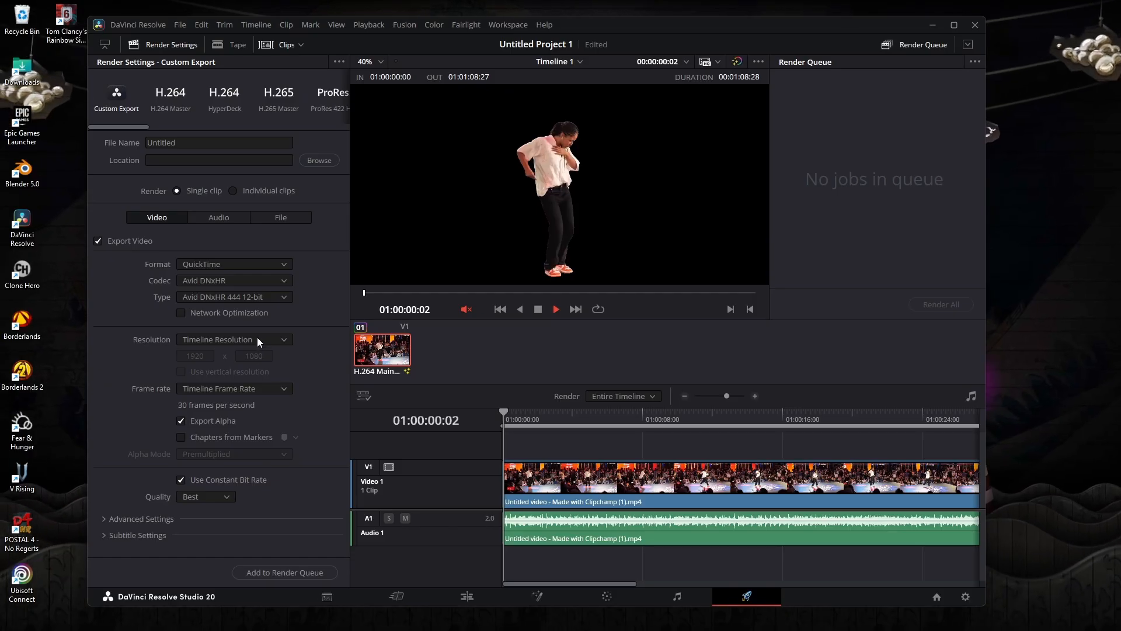
- Change the render codec to Apple ProRes
left_click(235, 282)
left_click(231, 298)
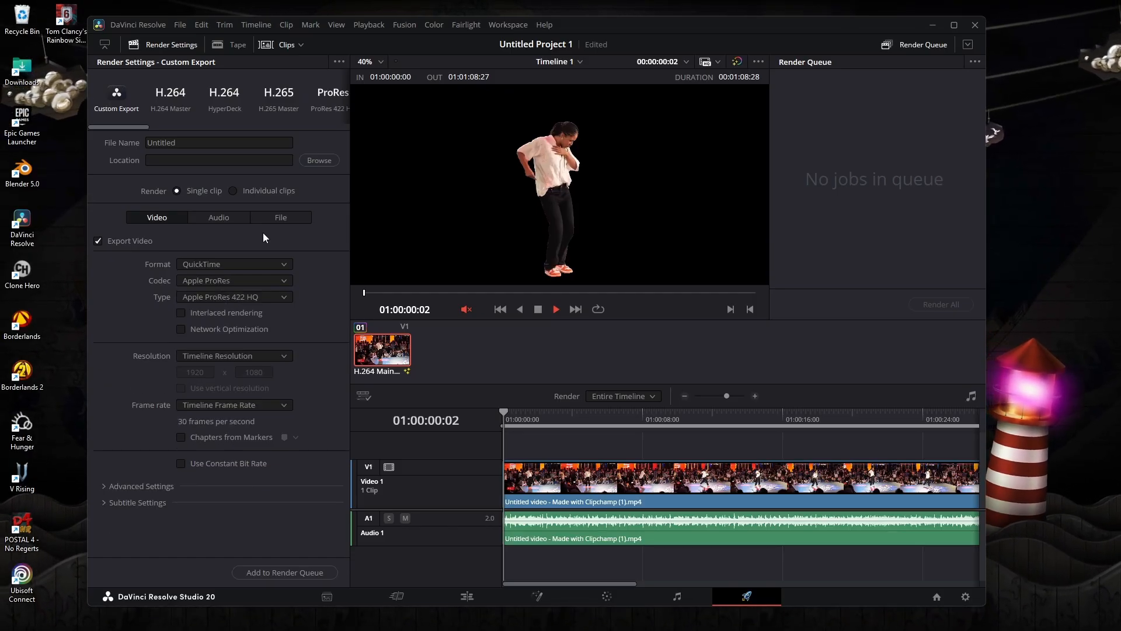
- Return to the Color page and quick-export the timeline as ProRes 422 HQ to the Desktop as Timeline 1.mov
left_click(549, 596)
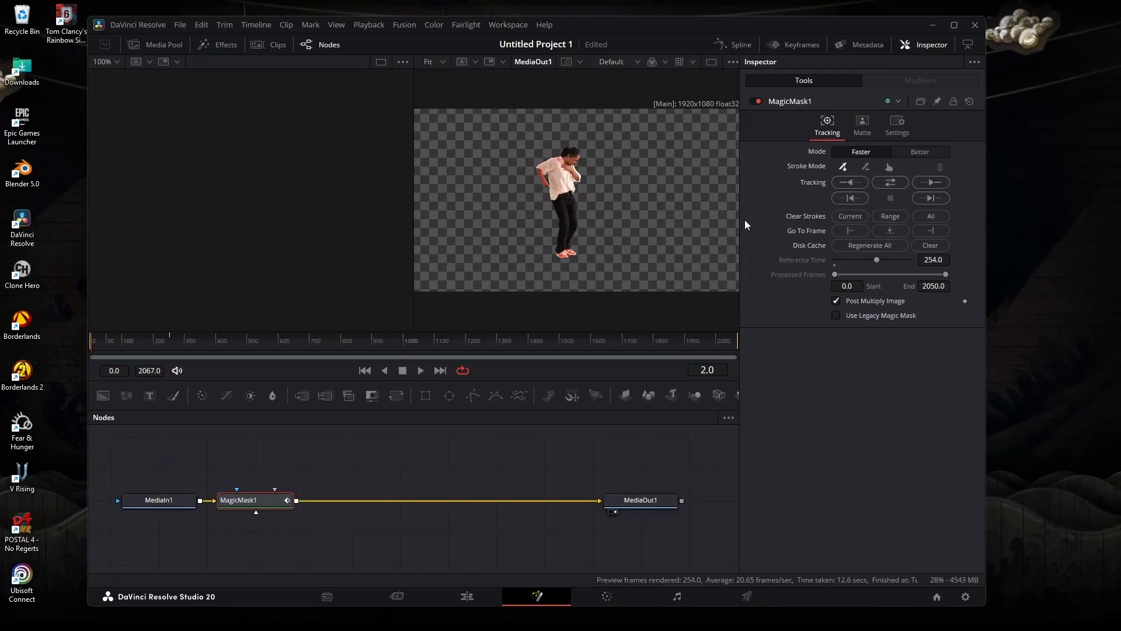
left_click(607, 597)
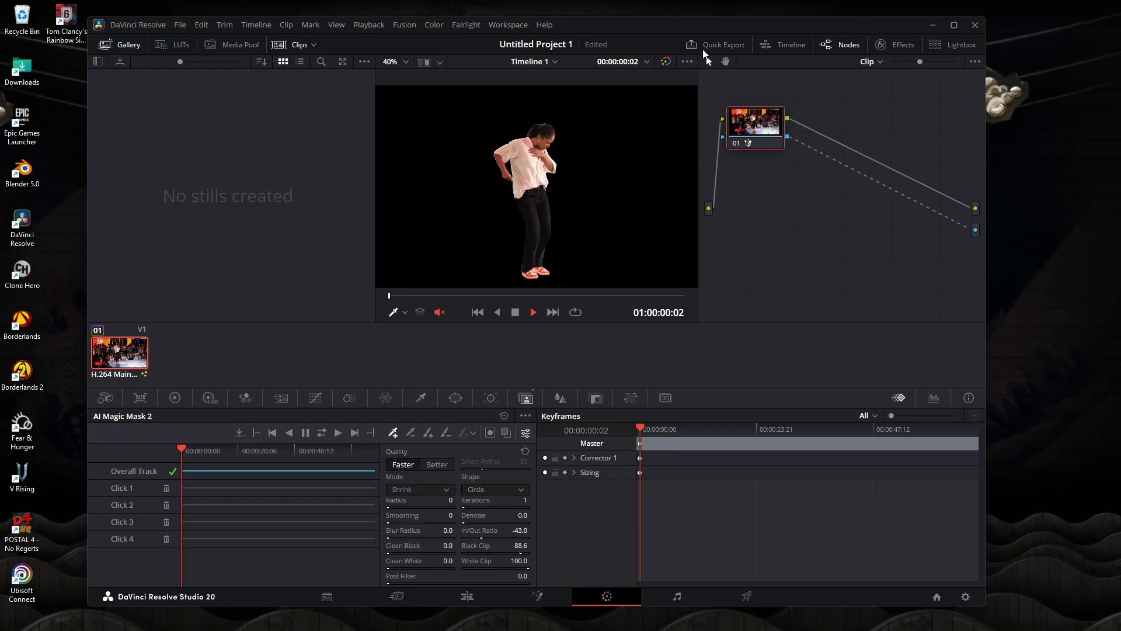
left_click(704, 49)
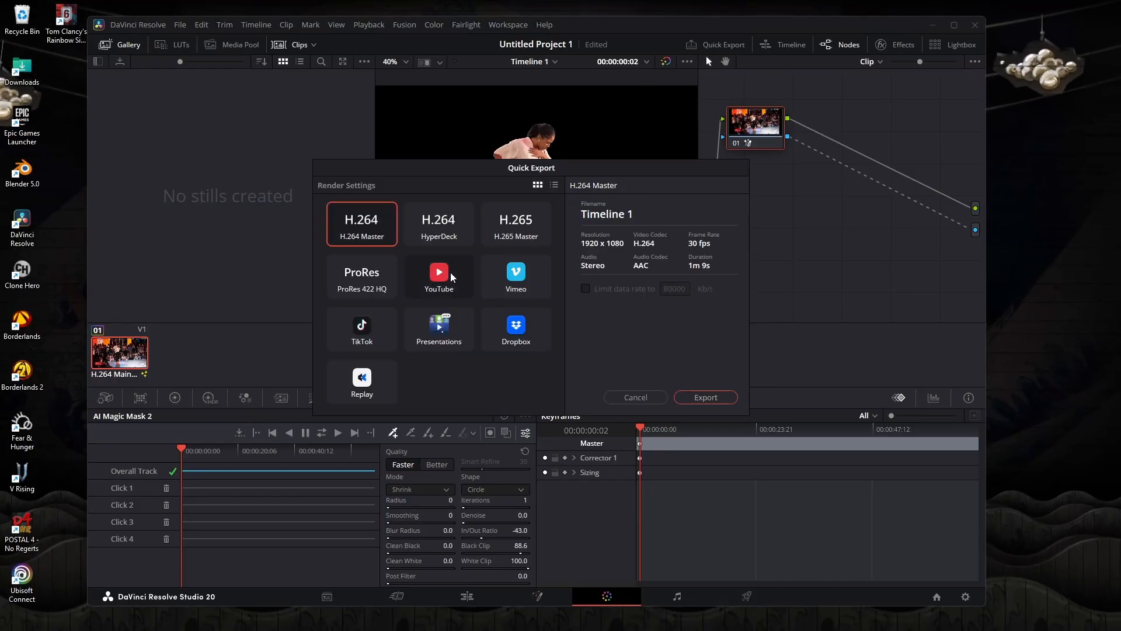
left_click(392, 284)
left_click(728, 396)
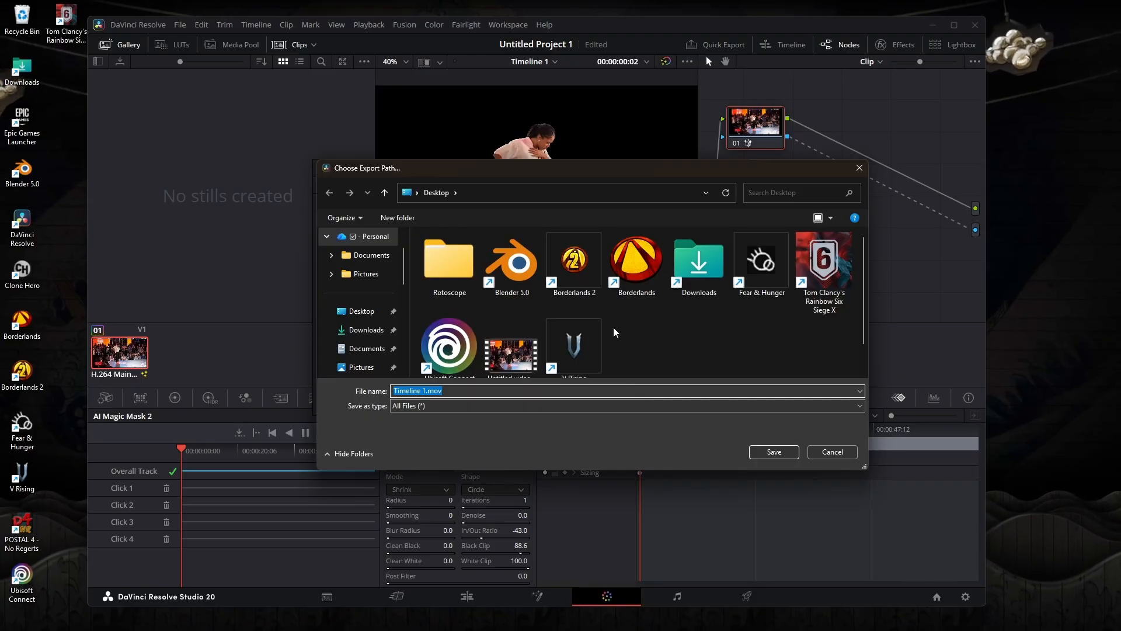
left_click(755, 453)
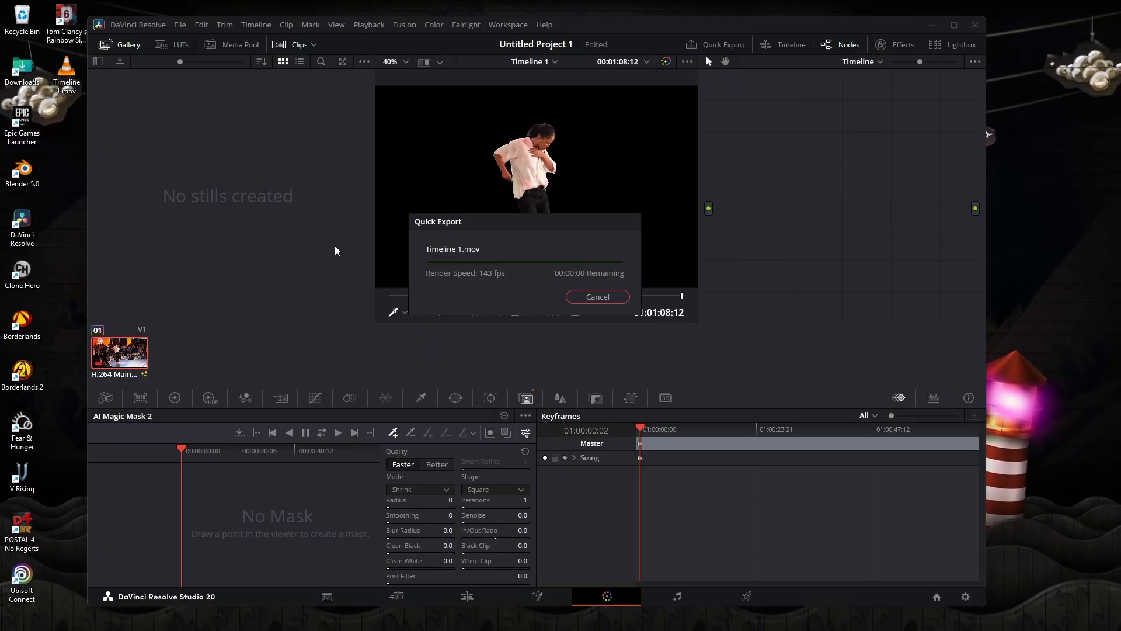
- Close DaVinci Resolve and move Timeline 1.mov next to the Rotoscope folder on the desktop
left_click(974, 25)
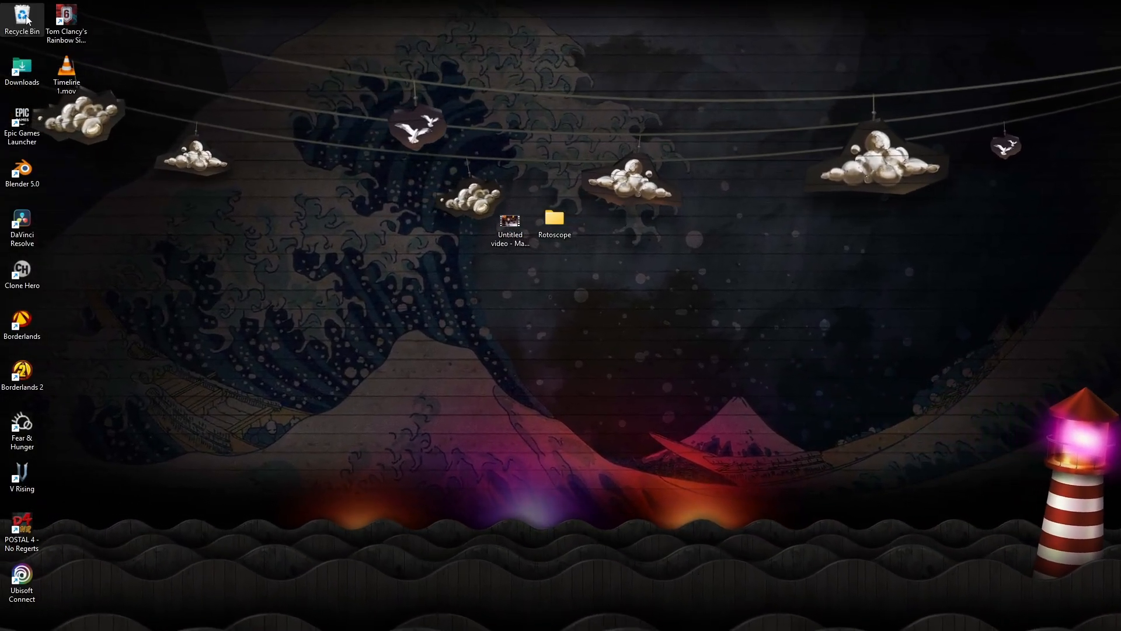
left_click_drag(65, 68, 520, 212)
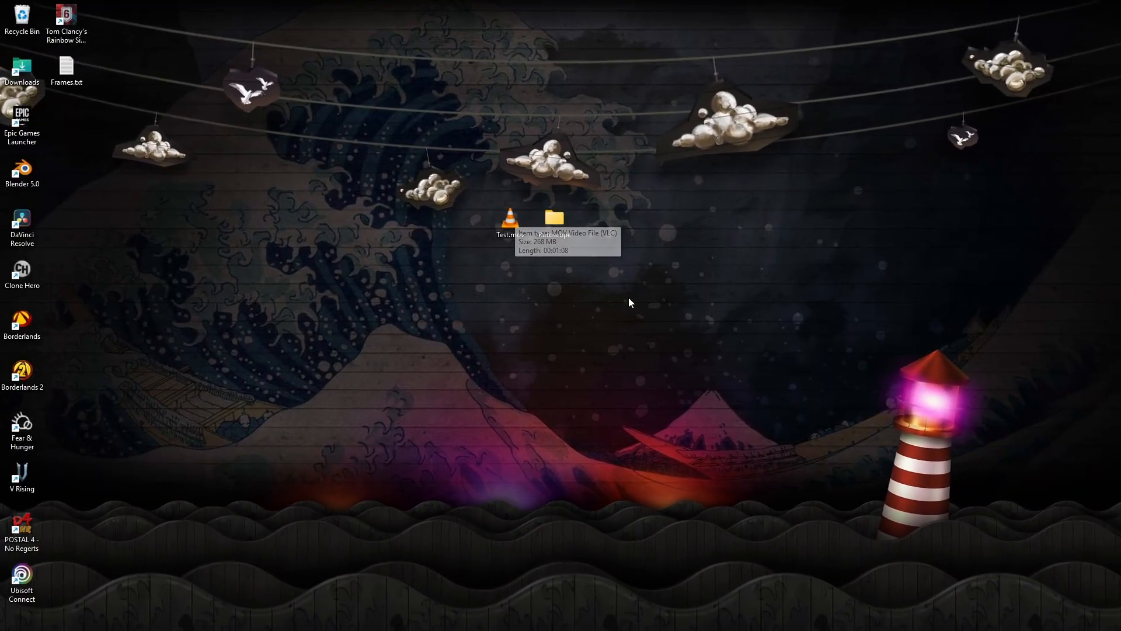
- Open Local Disk (C:) in File Explorer and select its ffmpeg folder
mouse_move(673, 616)
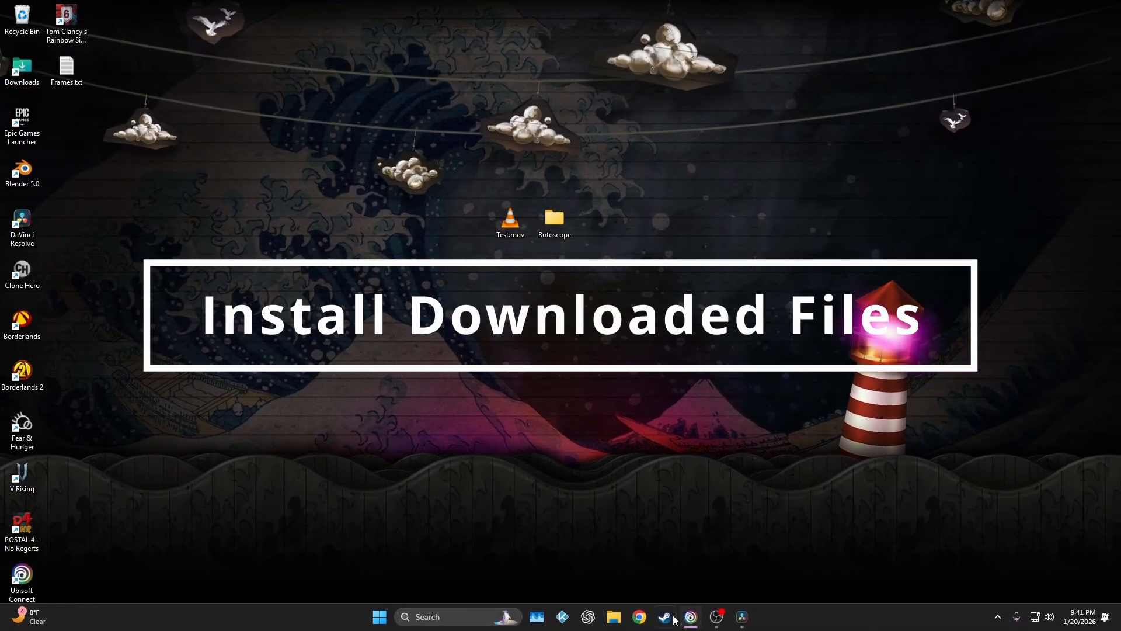
left_click(613, 617)
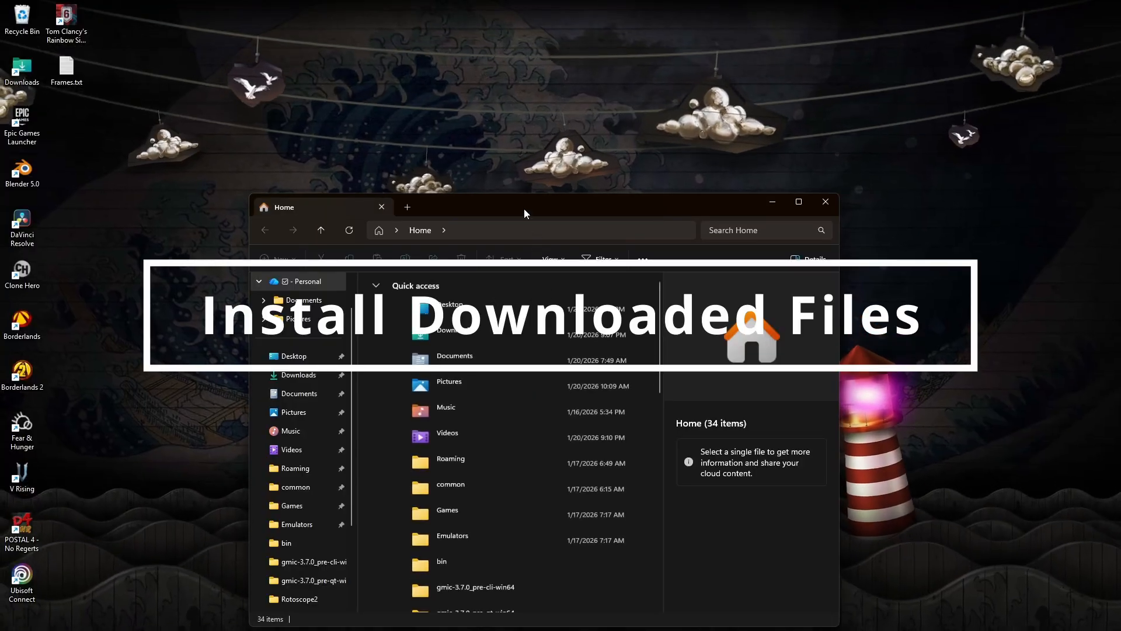
left_click_drag(524, 209, 612, 125)
scroll(401, 482, "down", 1)
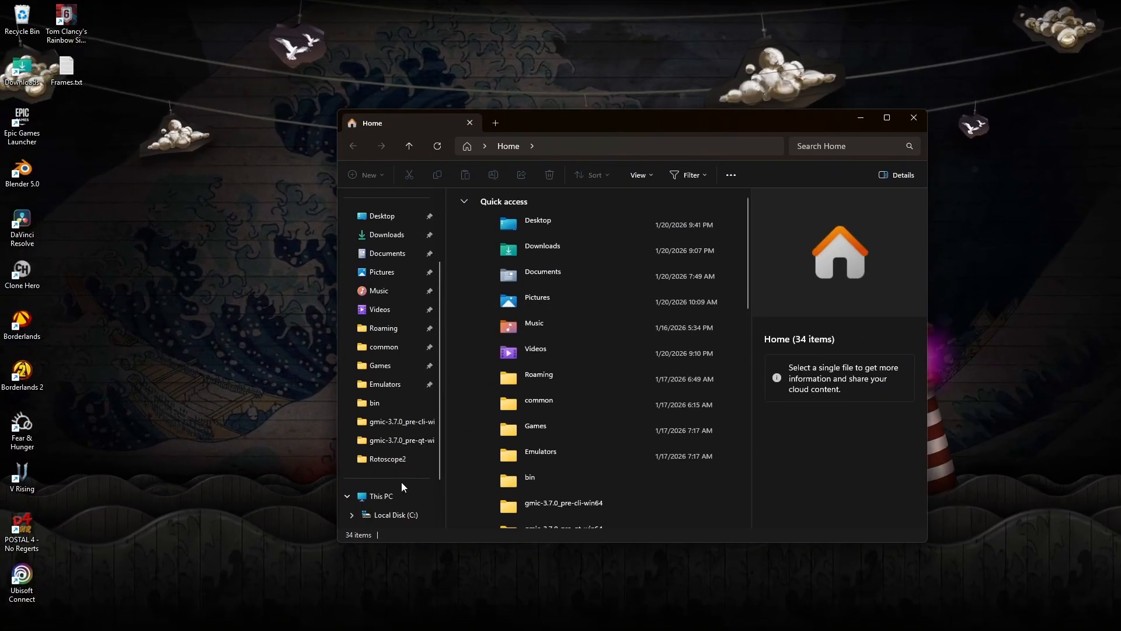
left_click(393, 514)
left_click_drag(563, 121, 598, 274)
left_click(496, 369)
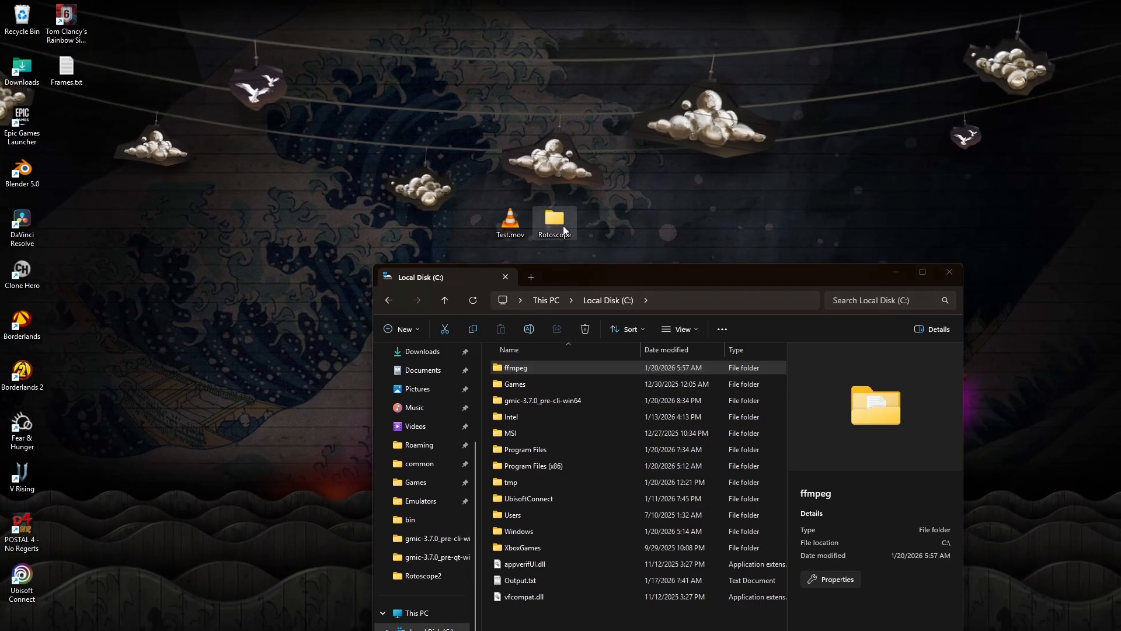
double_click(560, 222)
left_click_drag(535, 147, 544, 122)
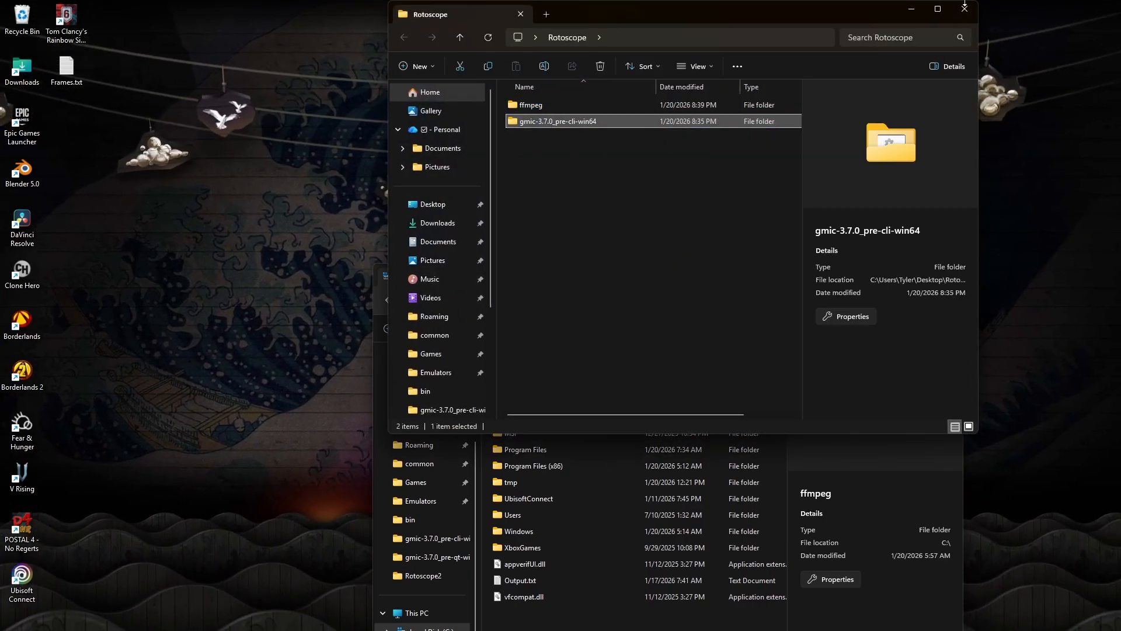
left_click(956, 13)
- Open the desktop Rotoscope folder beside the Local Disk (C:) window and select its ffmpeg and gmic-3.7.0_pre-cli-win64 folders
left_click_drag(616, 275, 614, 257)
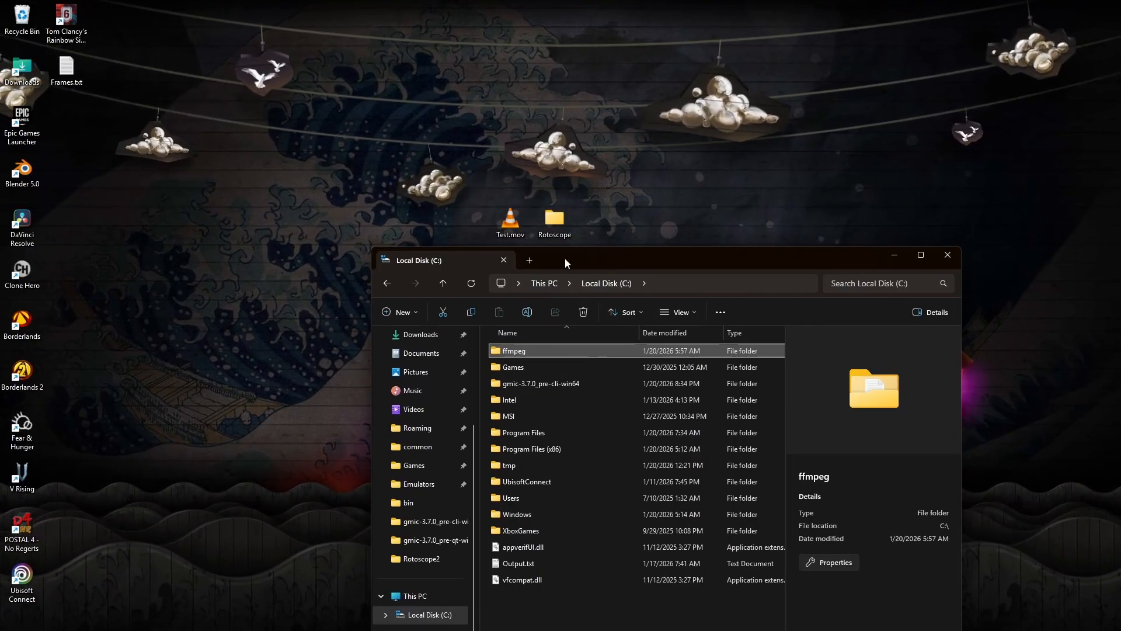
left_click(555, 223)
double_click(555, 223)
left_click_drag(615, 10, 729, 44)
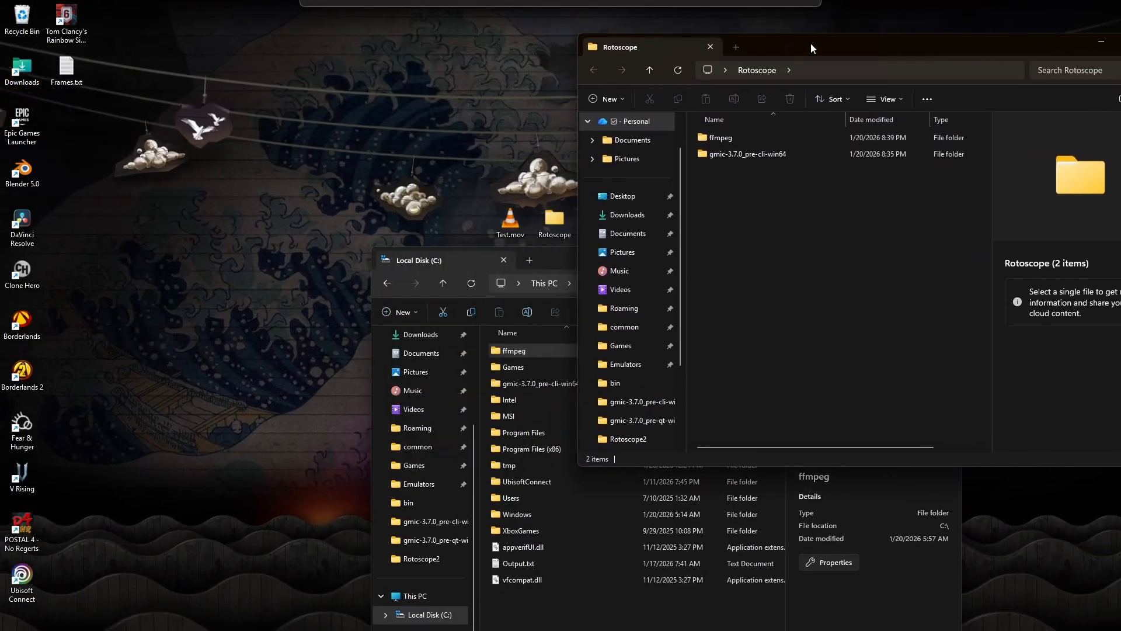
left_click_drag(743, 181, 731, 121)
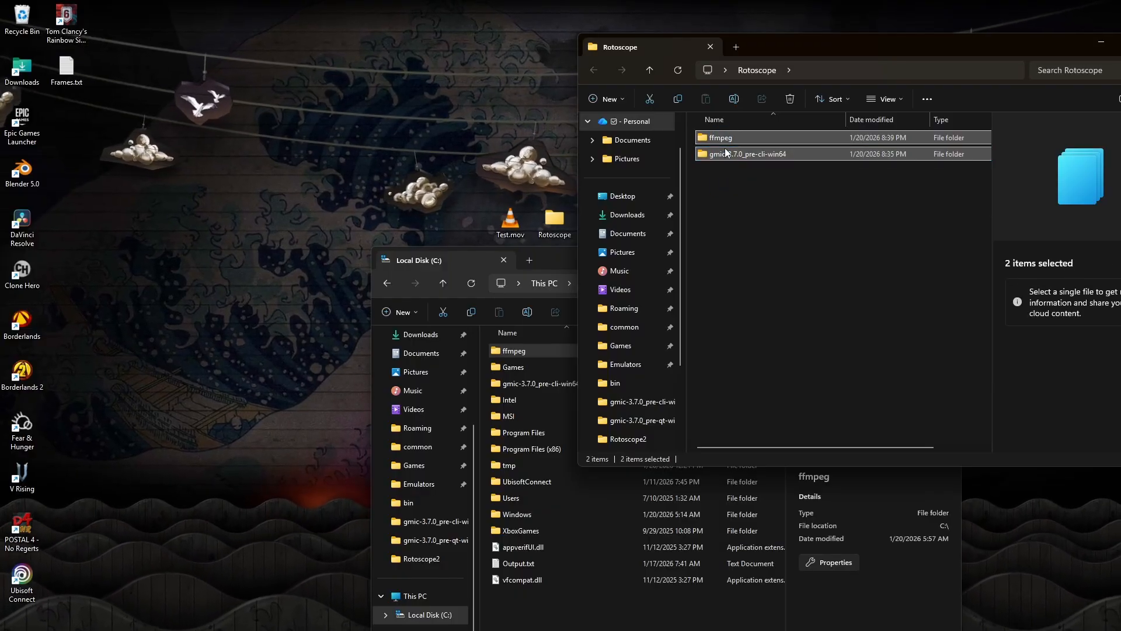
left_click_drag(713, 138, 822, 294)
- Show the root contents of Local Disk (C:) in front of the Rotoscope window, keeping the Rotoscope folder list in view
scroll(408, 584, "up", 3)
scroll(419, 586, "down", 3)
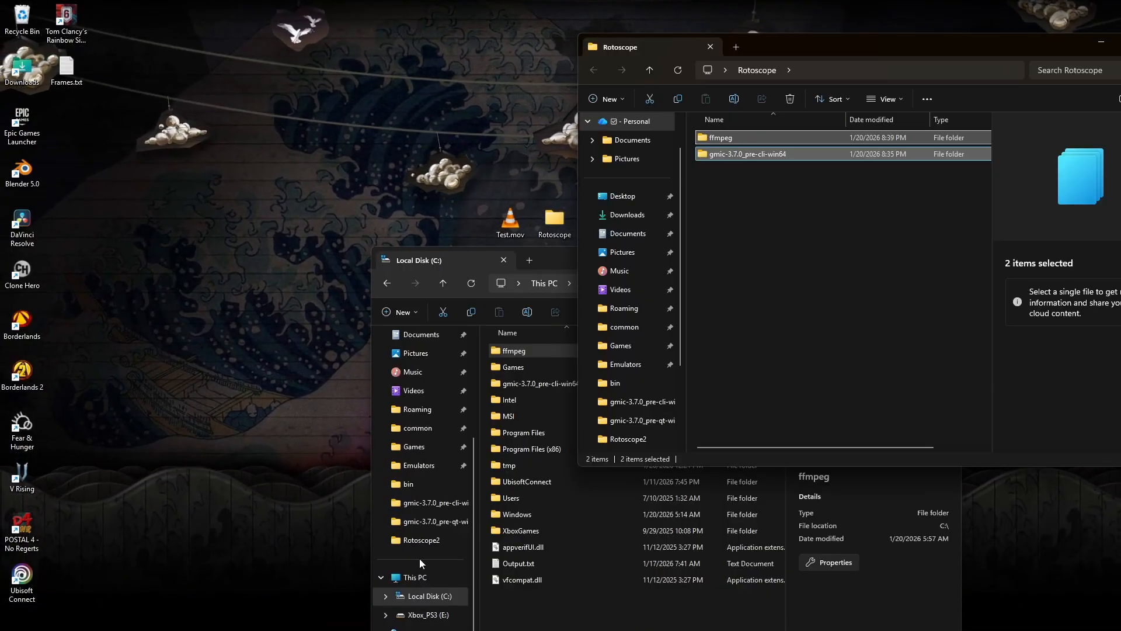
left_click(415, 577)
left_click(430, 596)
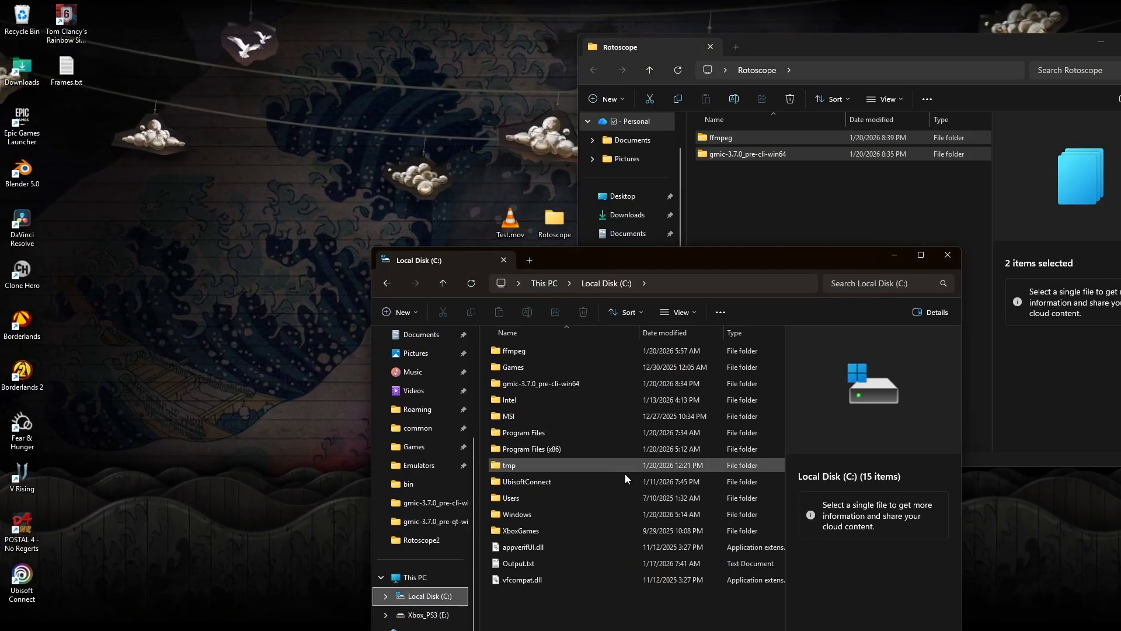
left_click_drag(611, 256, 433, 192)
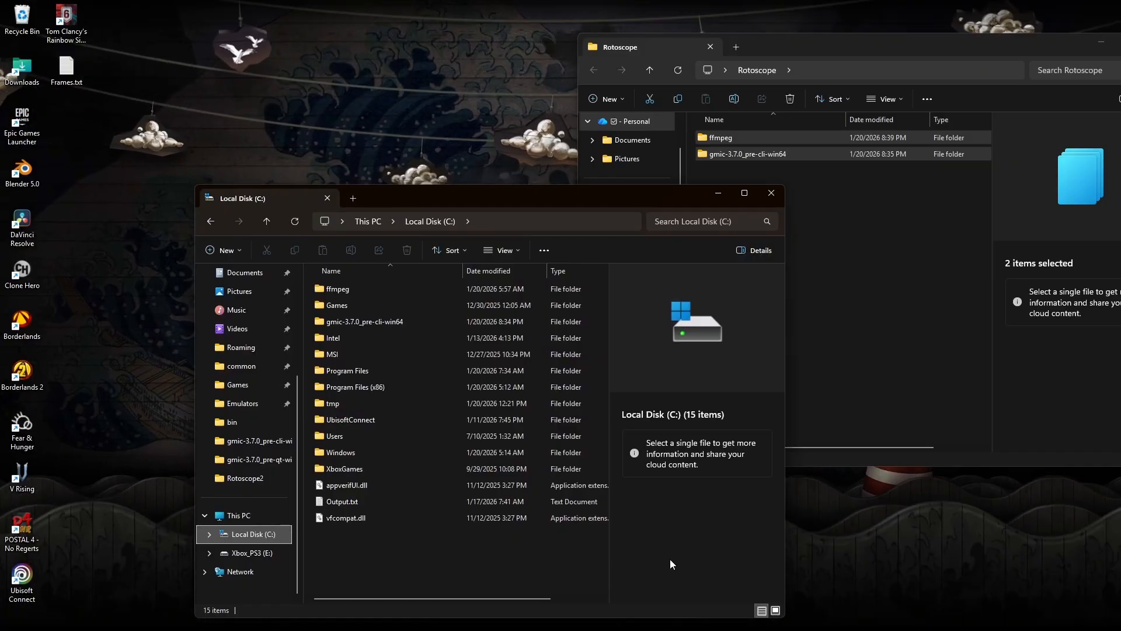
left_click_drag(644, 205, 652, 263)
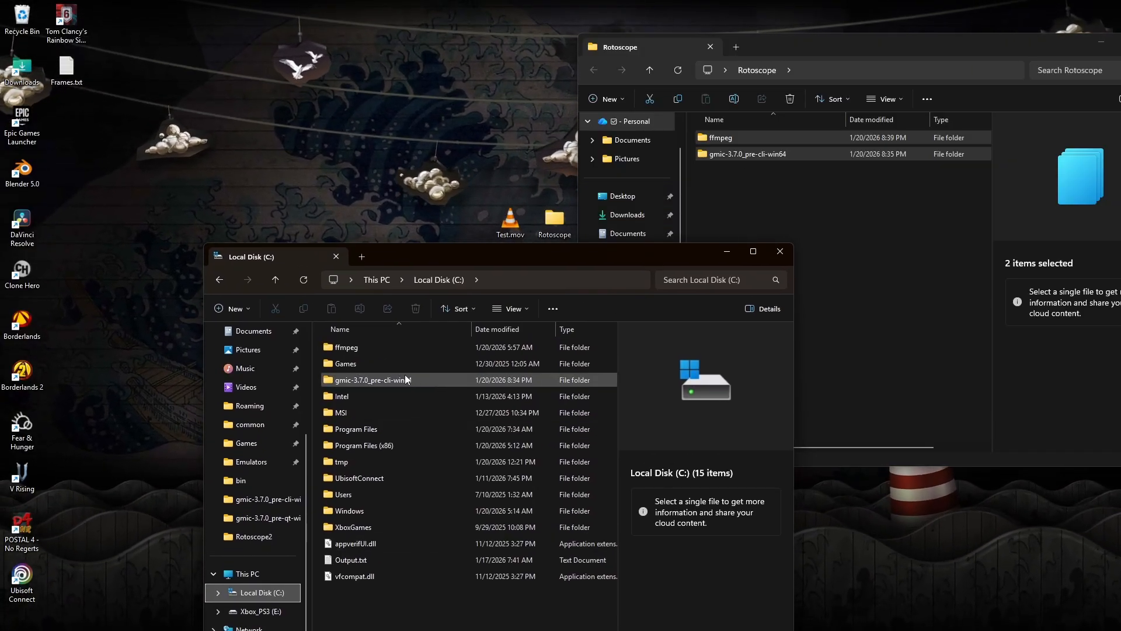
- Browse to C:\ffmpeg\bin and launch ffmpeg.exe, leaving the folder window clear of the desktop icons
double_click(390, 347)
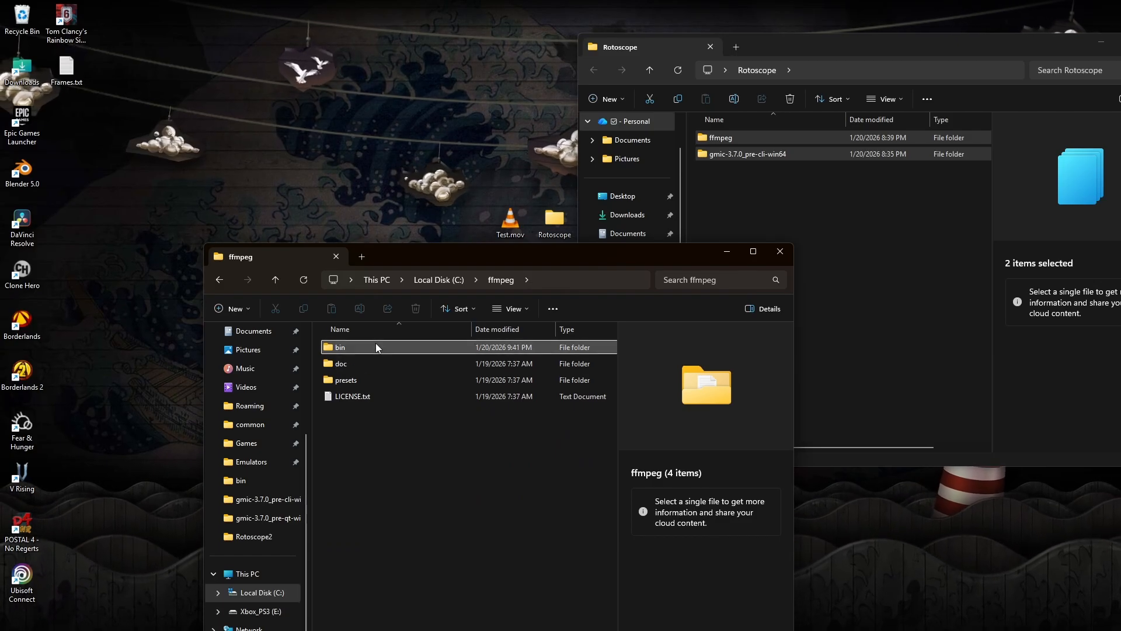
double_click(376, 346)
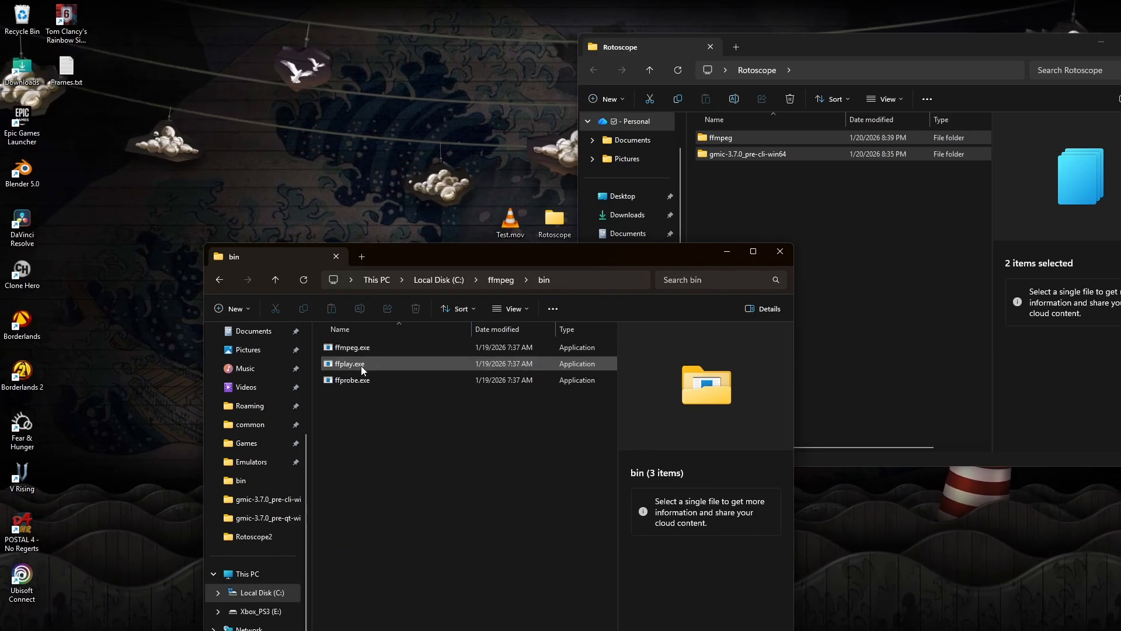
double_click(413, 350)
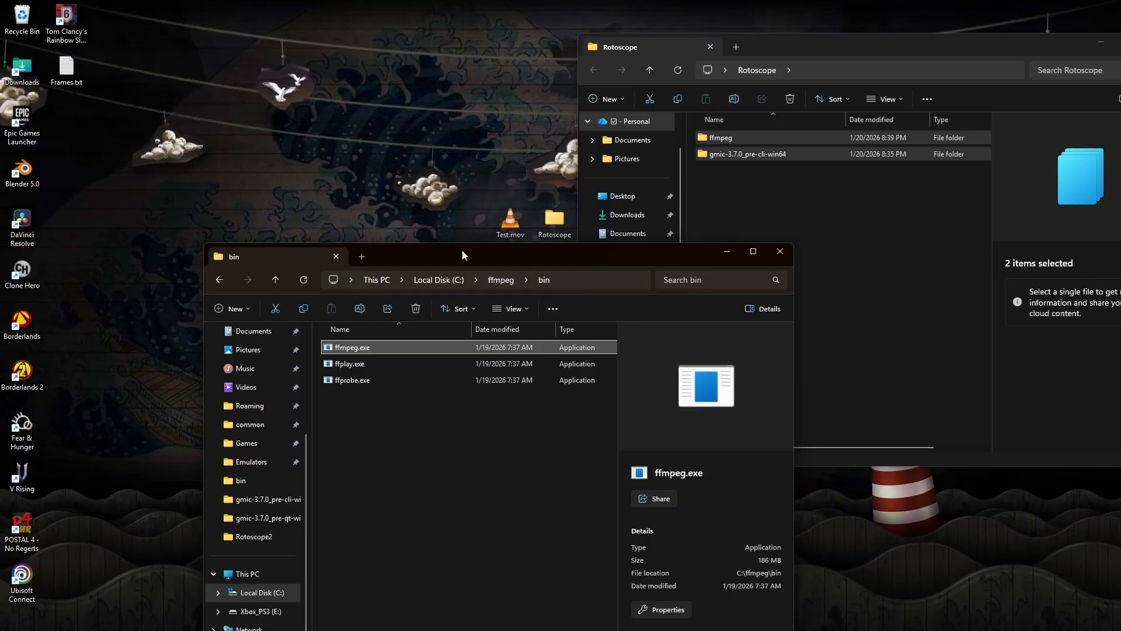
left_click_drag(461, 251, 384, 146)
left_click(411, 319)
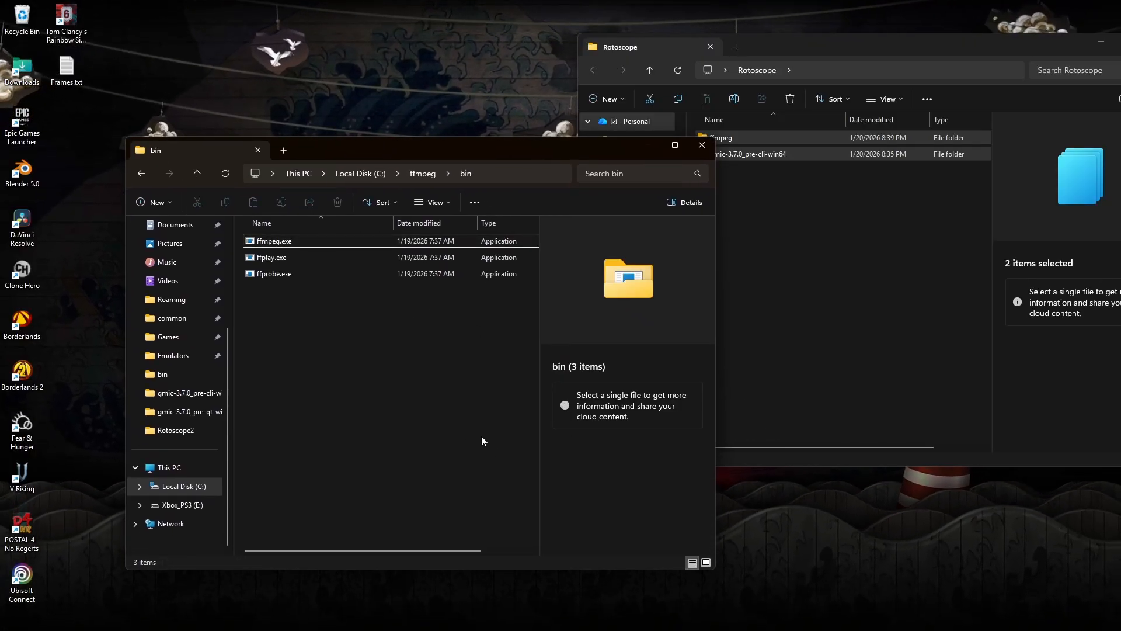
- Open Command Prompt and place its window beside the ffmpeg bin folder window
mouse_move(431, 615)
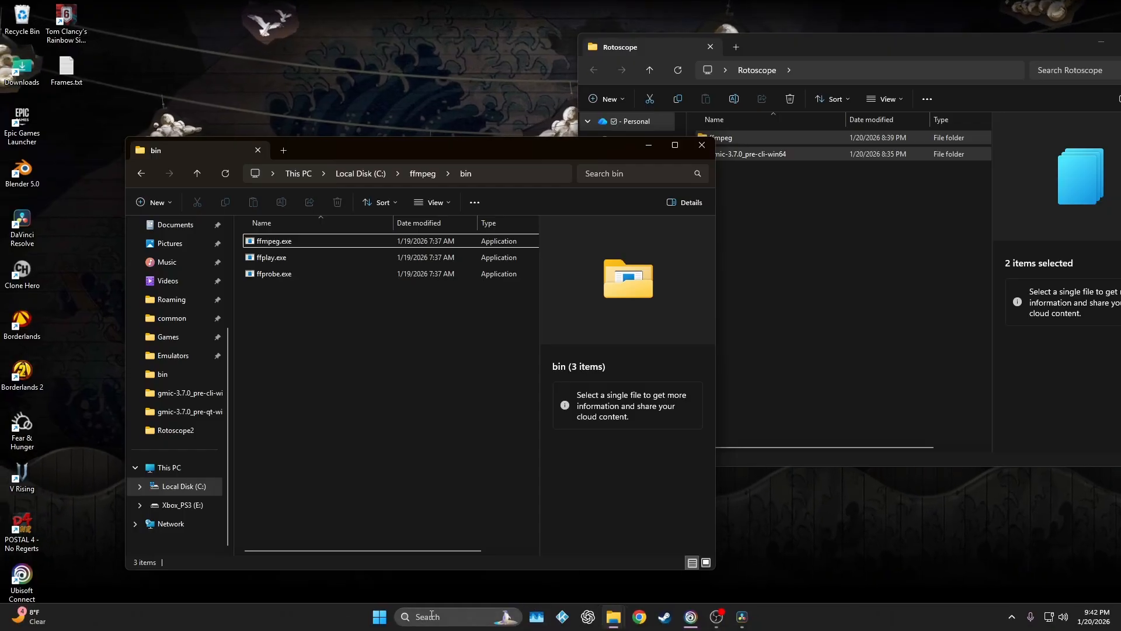
left_click(382, 620)
left_click(477, 377)
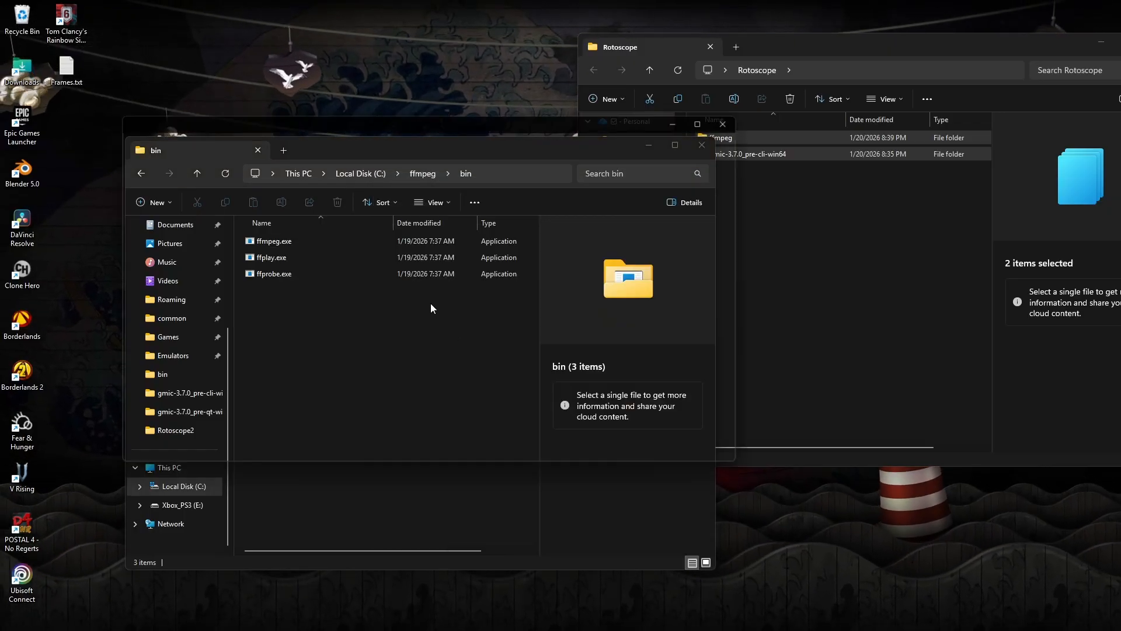
left_click_drag(312, 121, 569, 237)
left_click(285, 284)
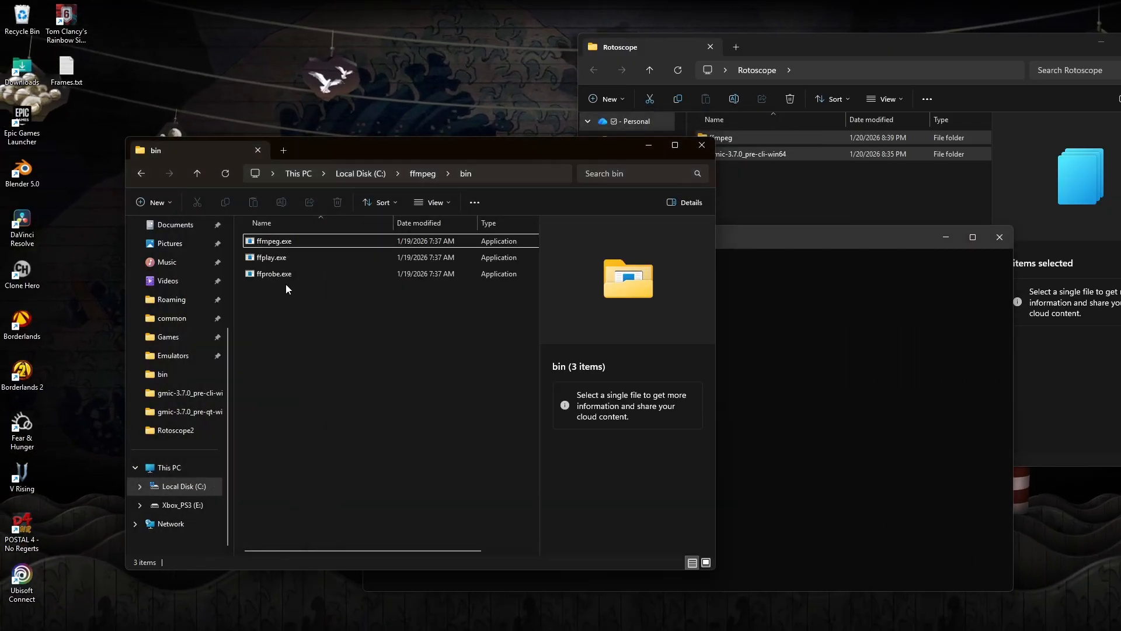
left_click(822, 367)
- Reveal the bin folder's full path and close both Command Prompt and the bin window
left_click(514, 174)
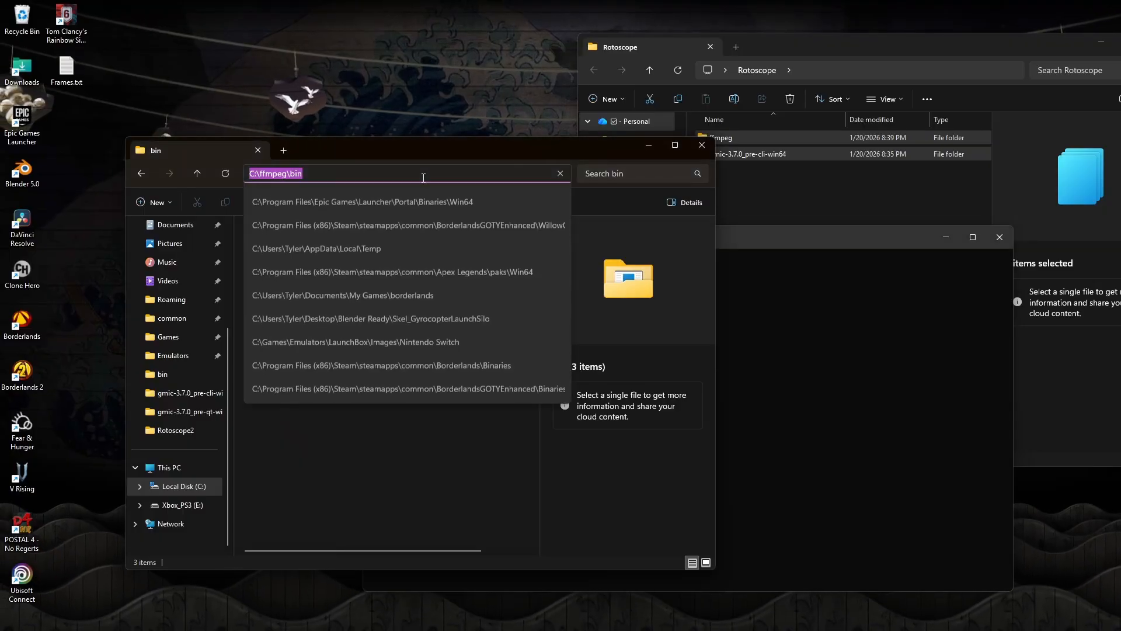
left_click(776, 317)
left_click(1000, 237)
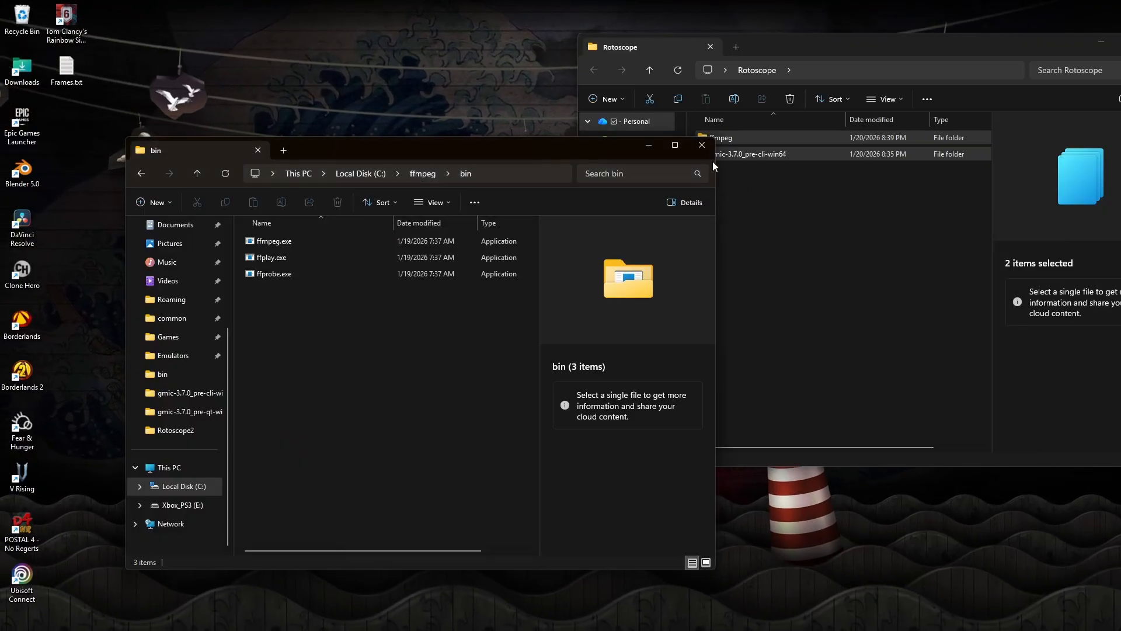
left_click(701, 151)
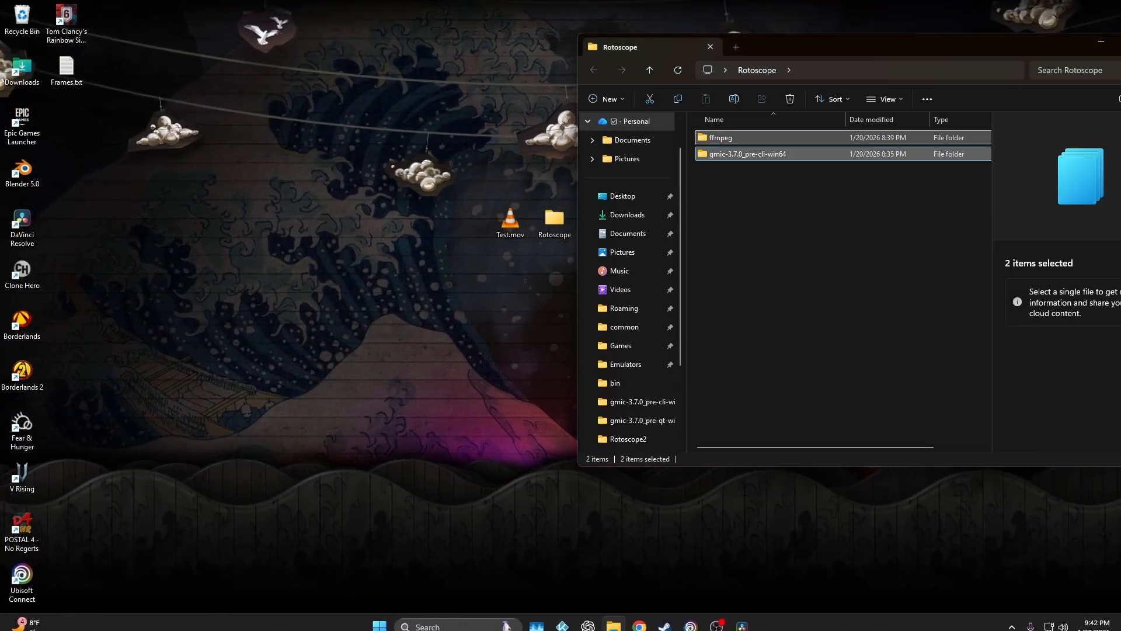
- Open the system environment variables settings and display the Environment Variables dialog
left_click(379, 617)
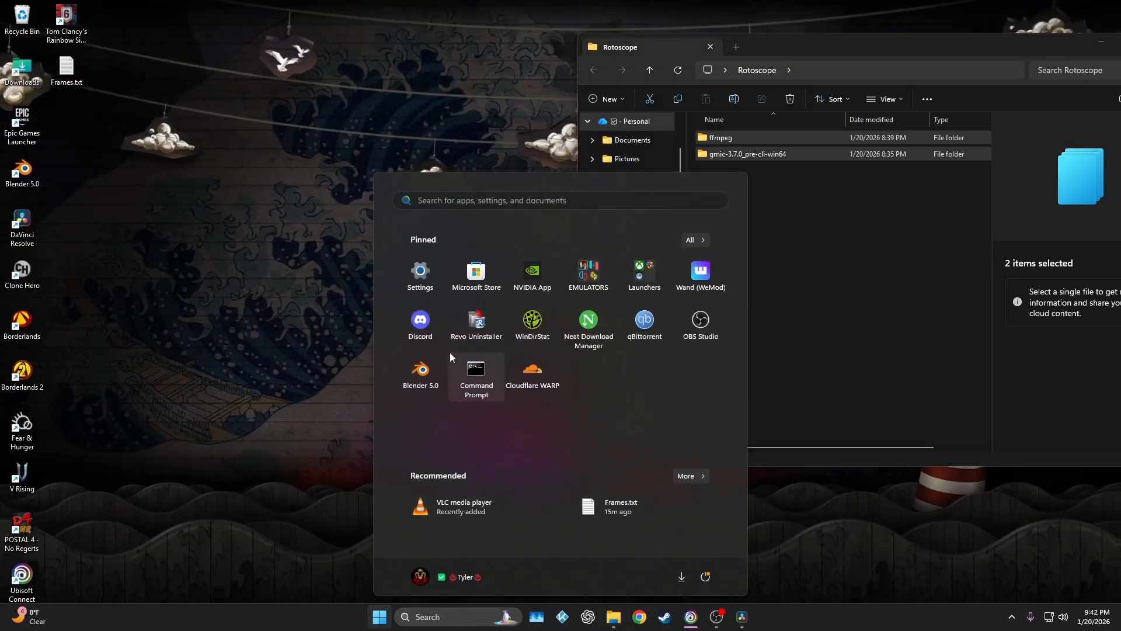
left_click(421, 620)
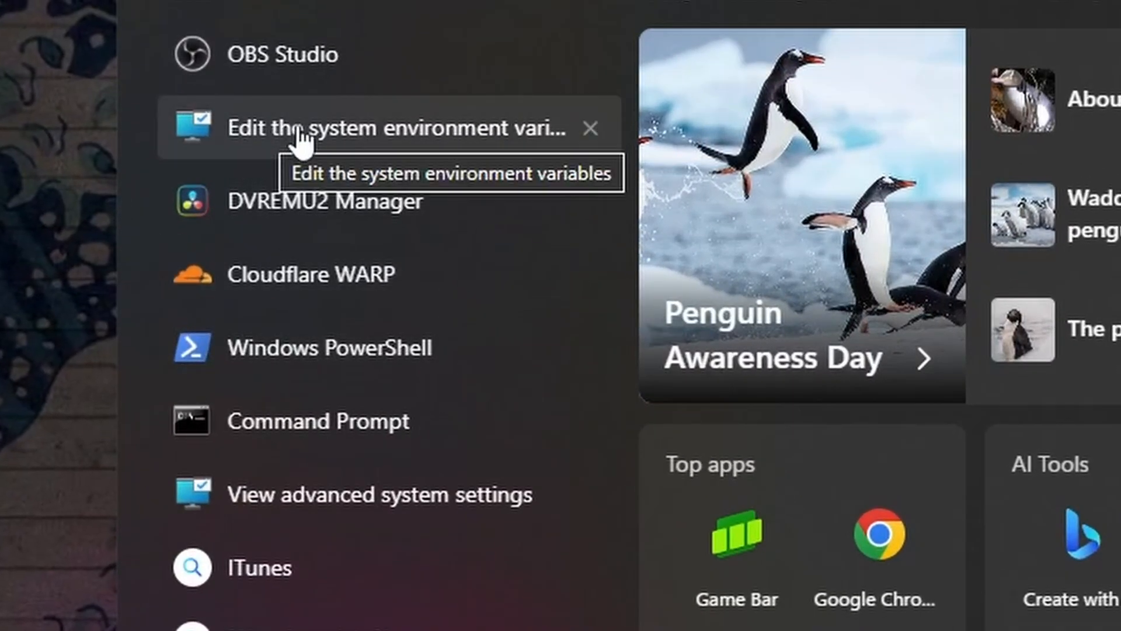
left_click(355, 146)
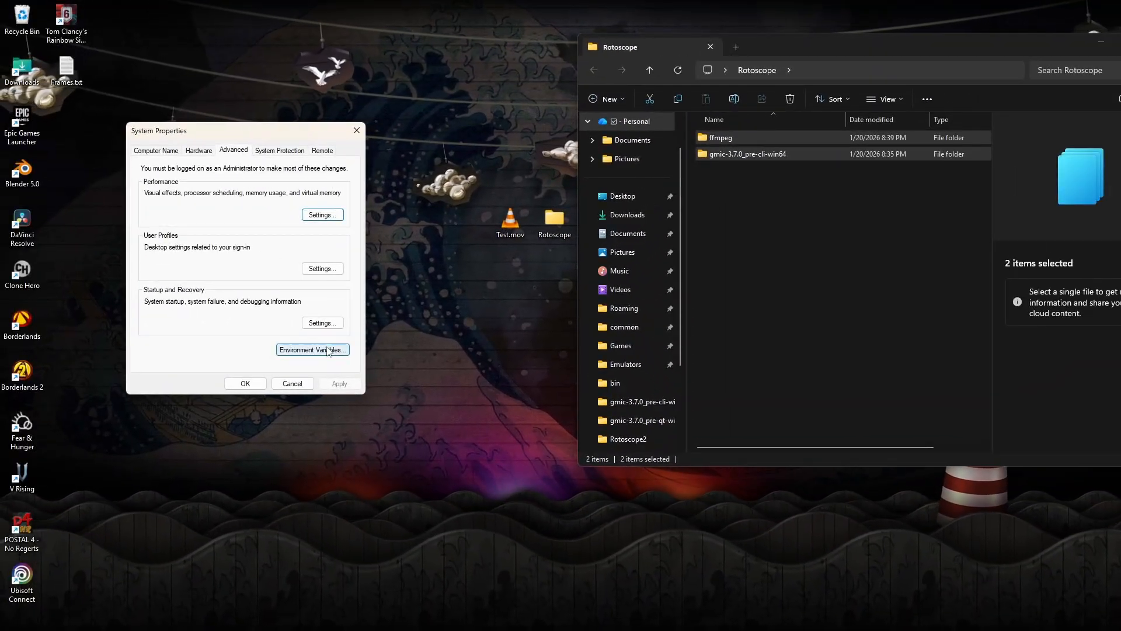
left_click(329, 351)
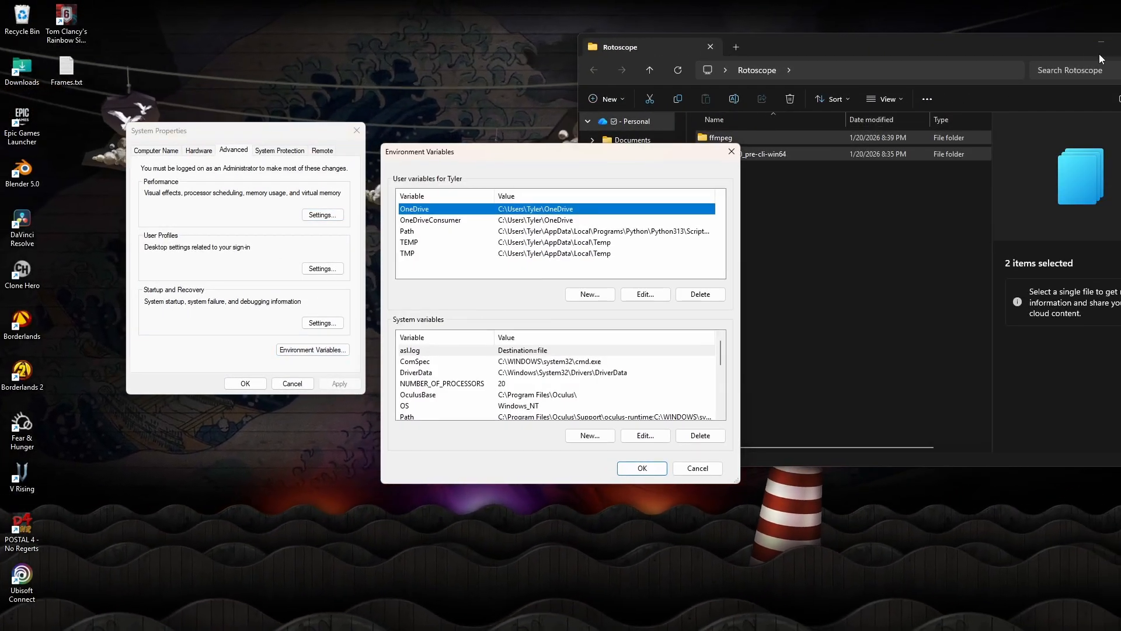
- Close the Rotoscope window, open the user Path variable for editing, and select its C:\ffmpeg\bin entry
left_click_drag(1052, 44, 975, 62)
left_click(1084, 63)
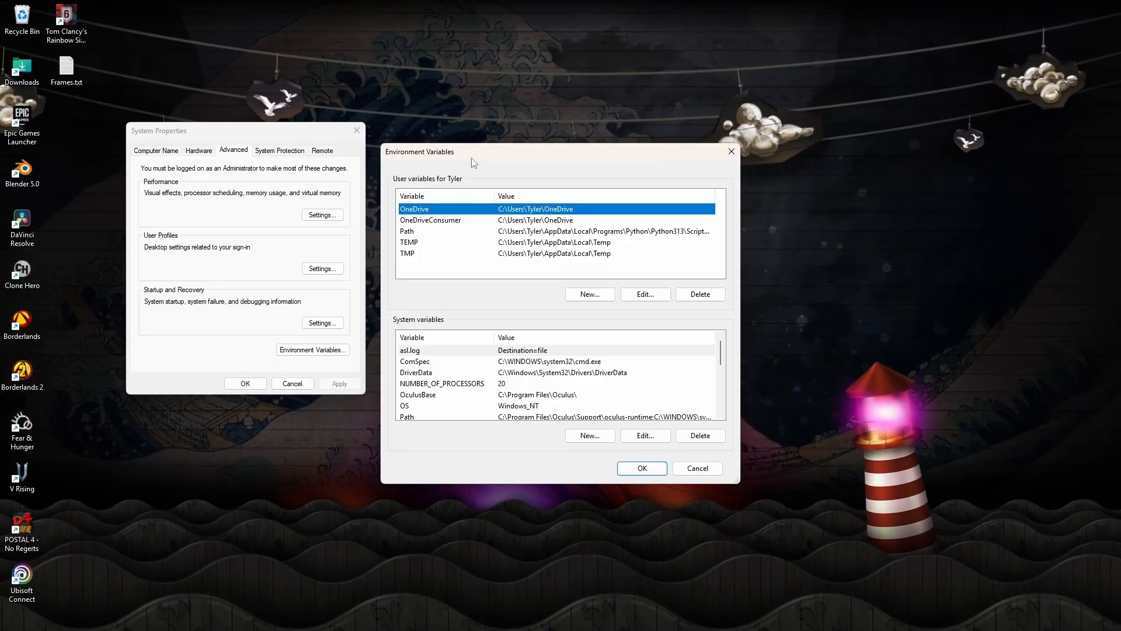
left_click_drag(464, 151, 467, 78)
double_click(442, 158)
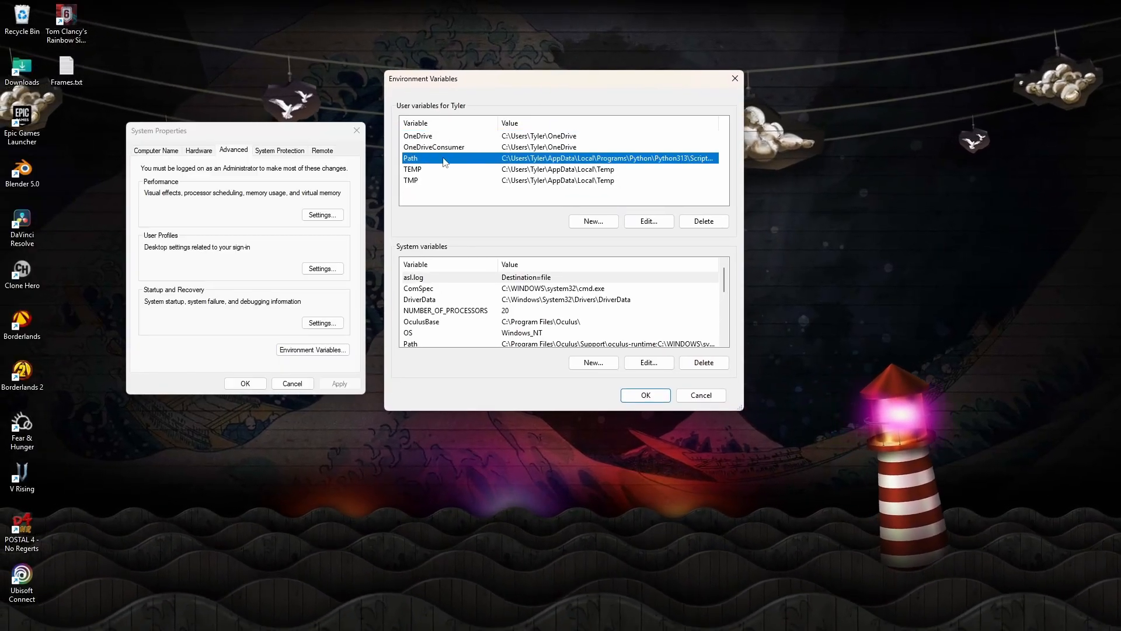
left_click(478, 259)
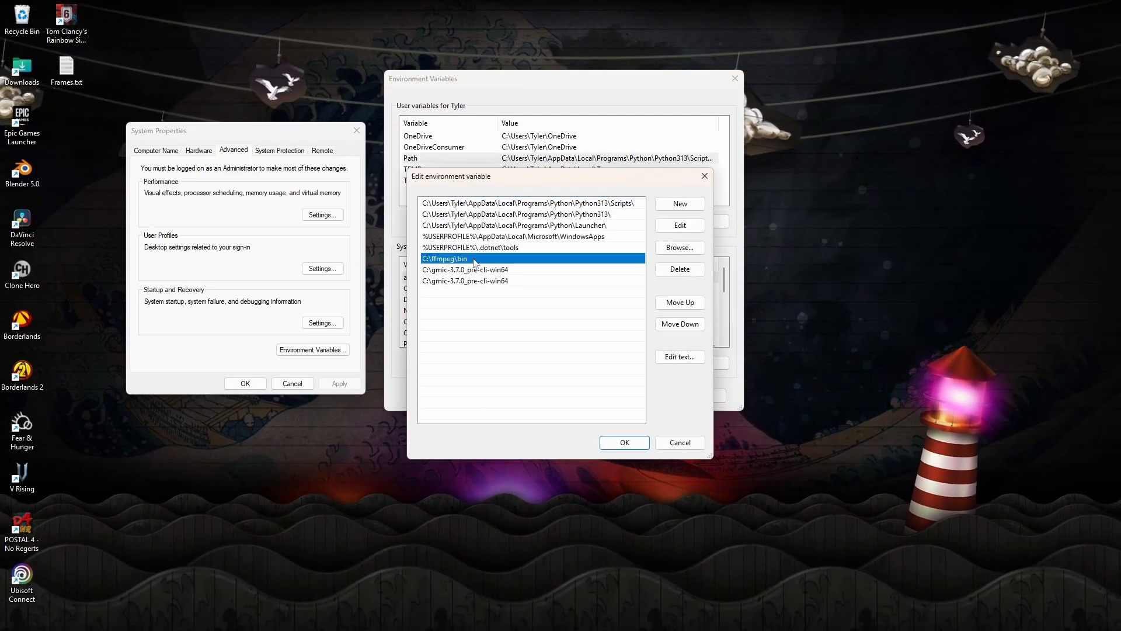
- Browse to C:\ffmpeg\bin in File Explorer and copy the folder's full path
mouse_move(614, 626)
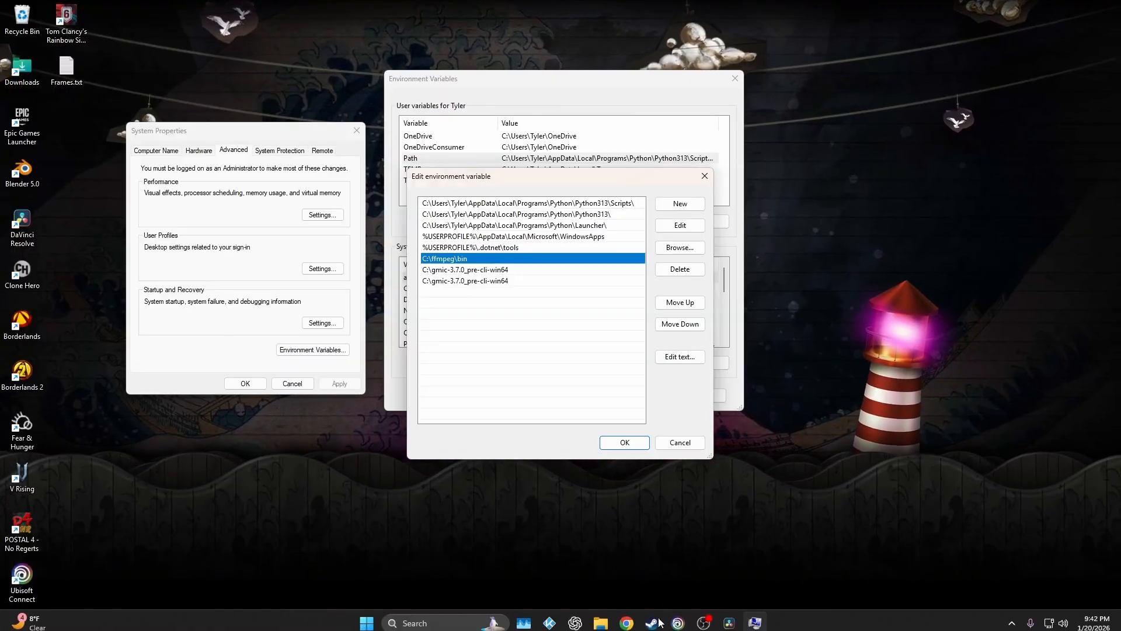
left_click(601, 618)
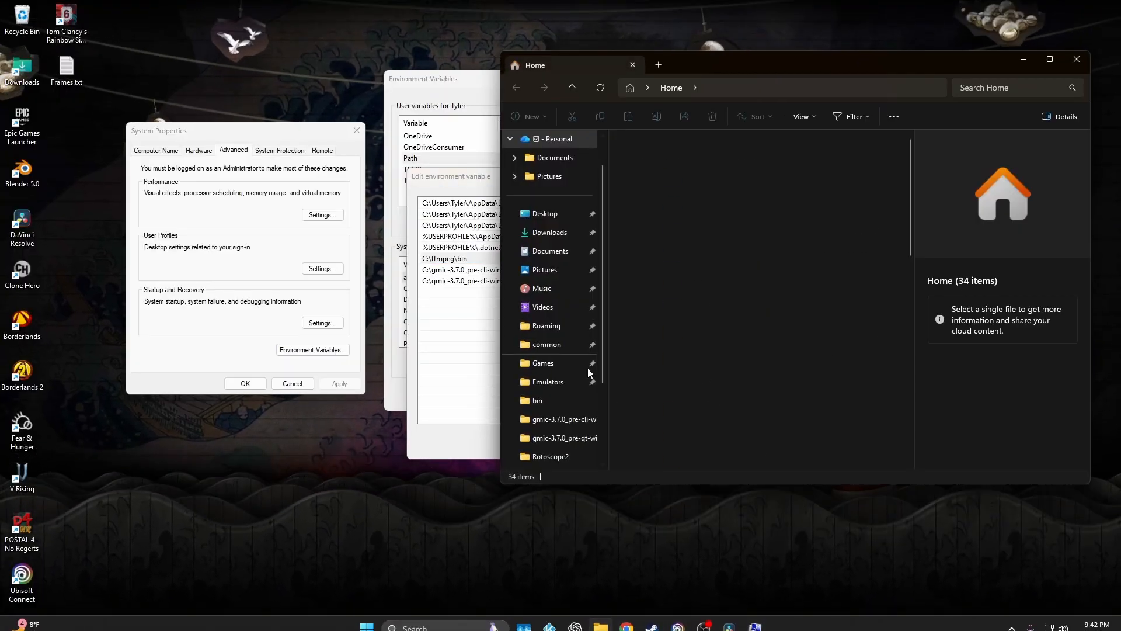
left_click(559, 401)
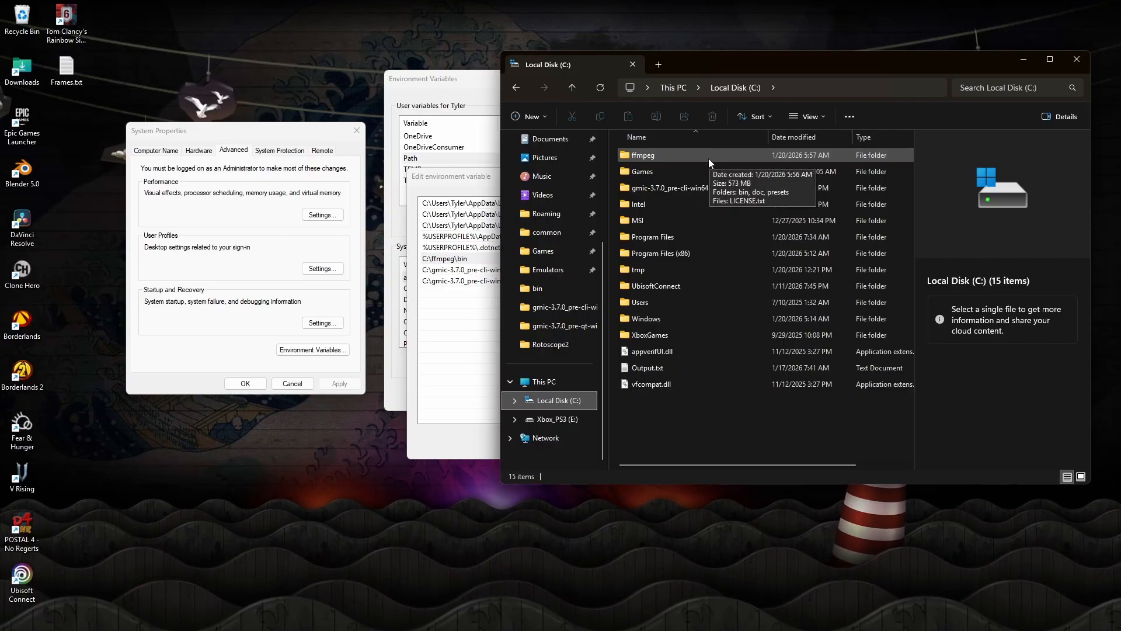
double_click(710, 160)
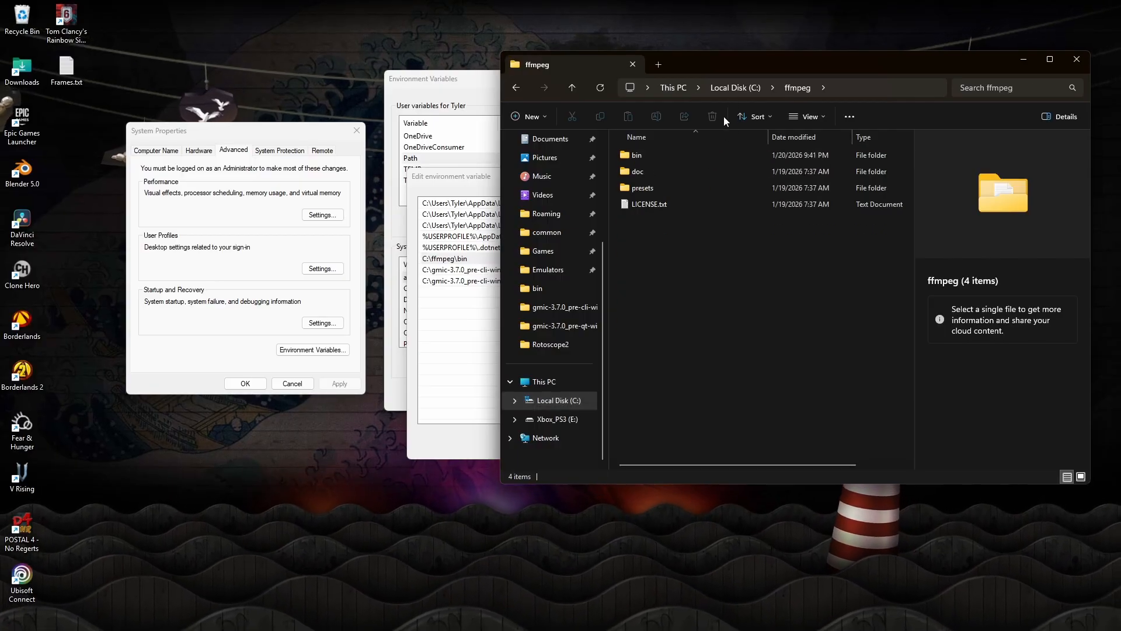
left_click(716, 153)
double_click(716, 153)
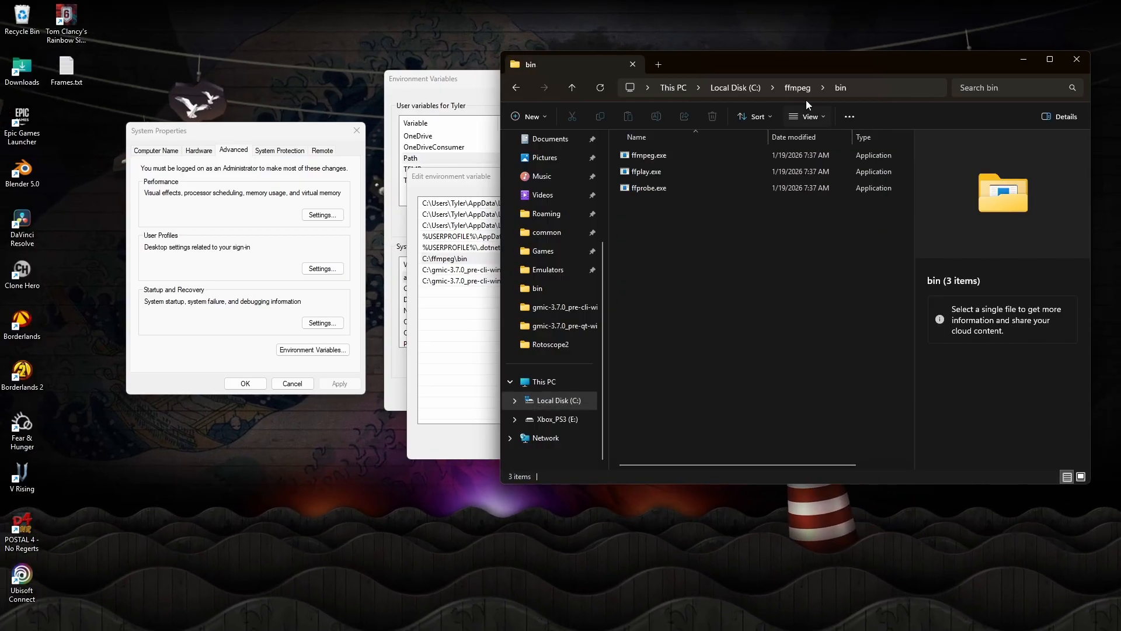
left_click(856, 94)
right_click(849, 86)
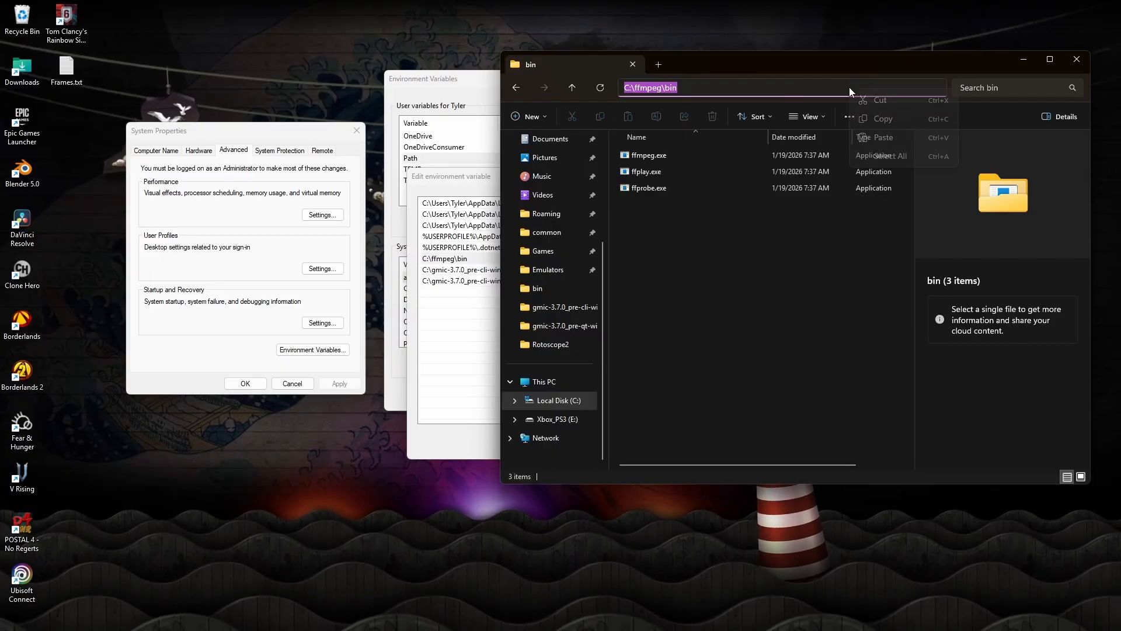
left_click(877, 116)
- Add C:\ffmpeg\bin as a new entry in the user Path variable and delete that duplicate entry again
left_click(453, 310)
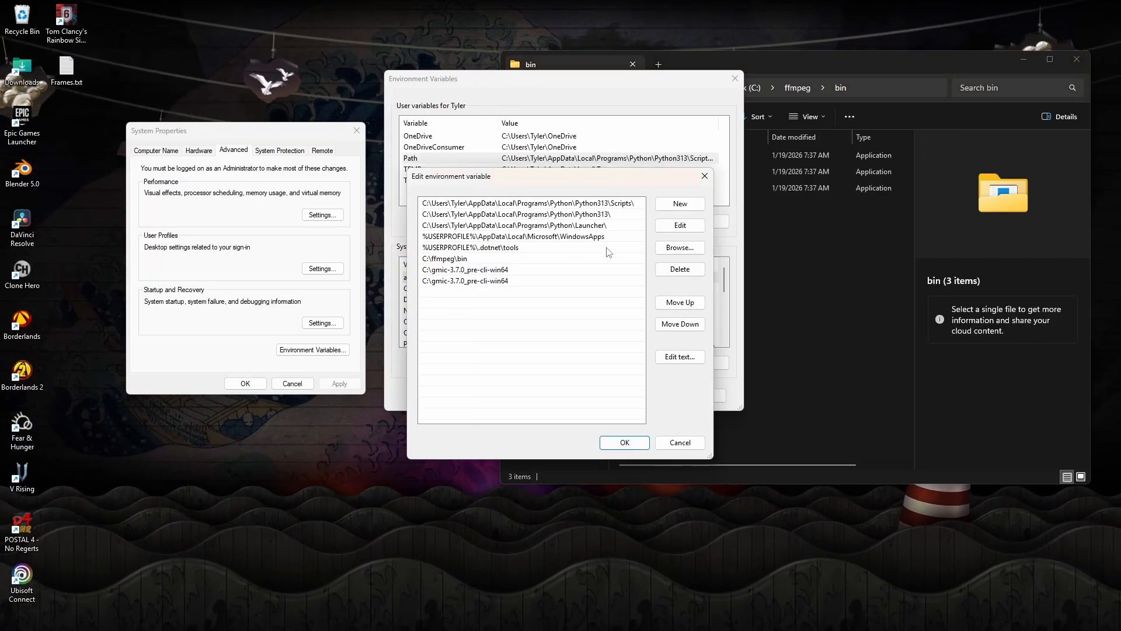
double_click(463, 295)
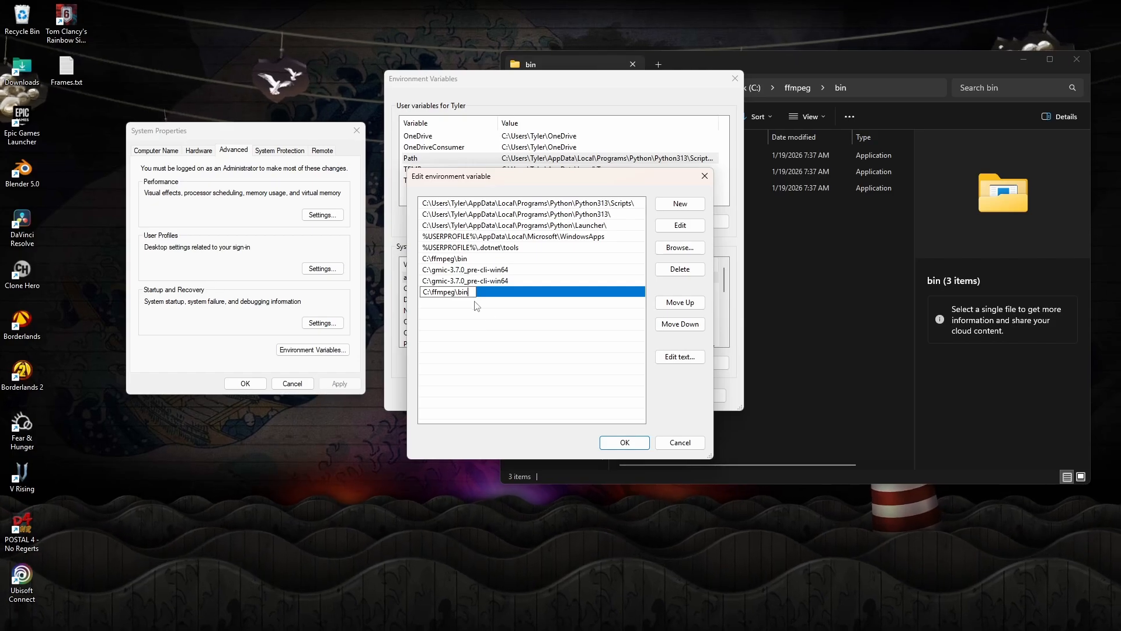
key("Return")
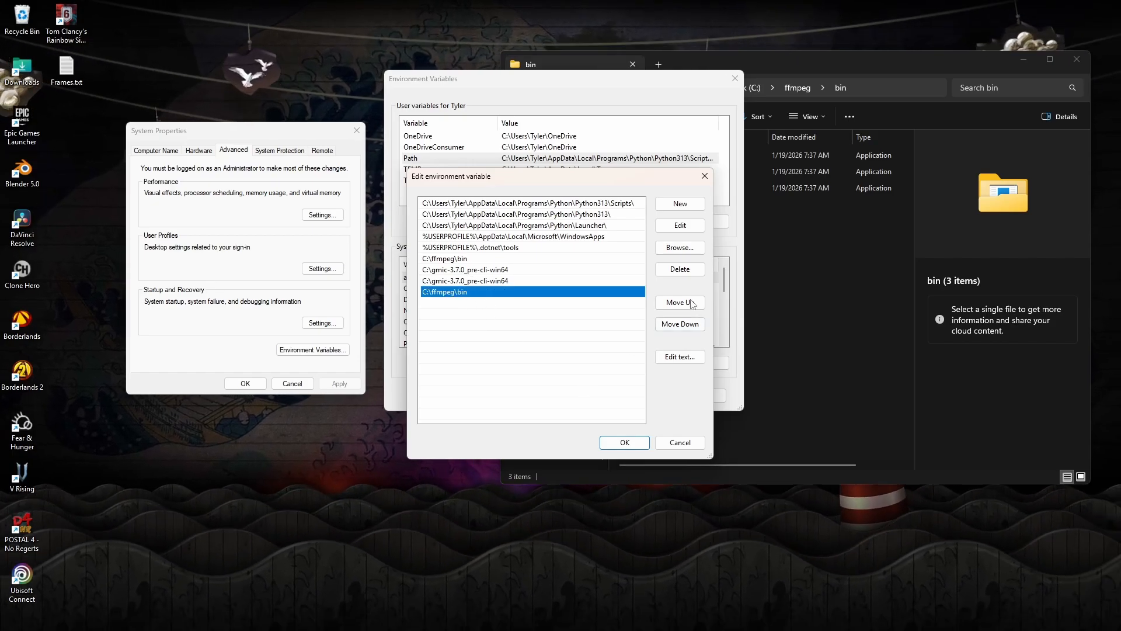
left_click(678, 272)
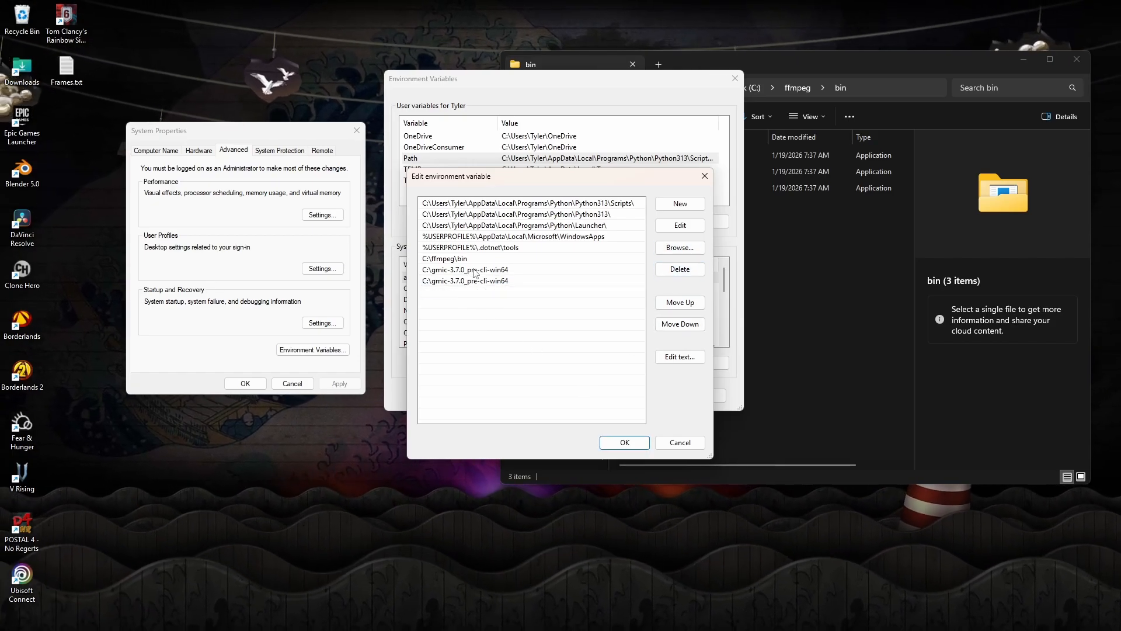
left_click(616, 420)
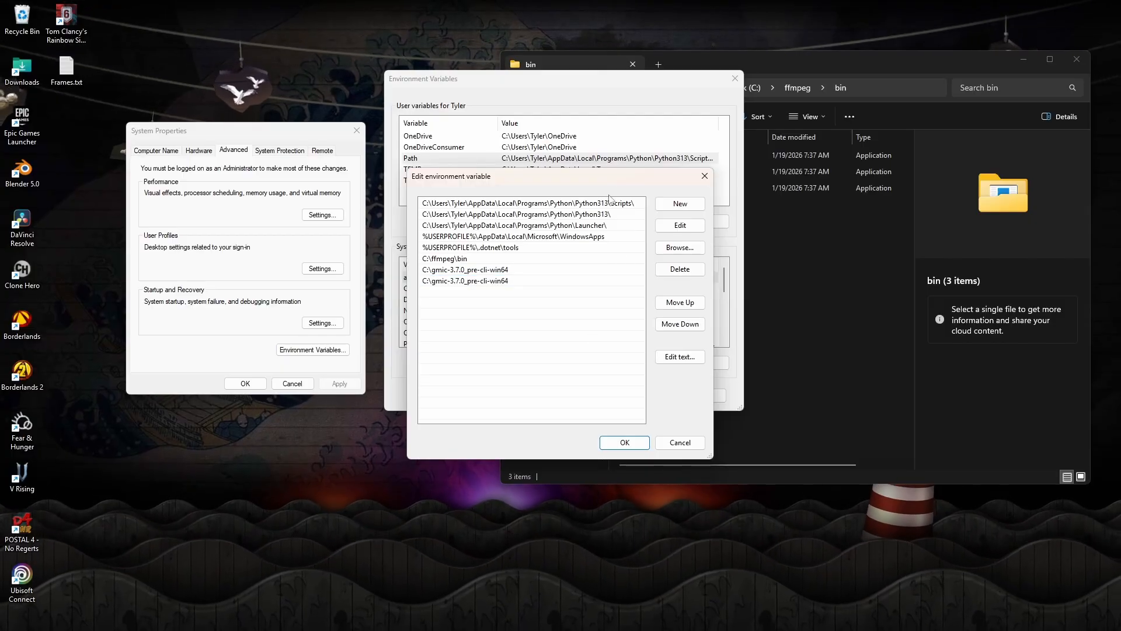
- Browse to the gmic-3.7.0_pre-cli-win64 folder on the C: drive and copy its full path
left_click(870, 280)
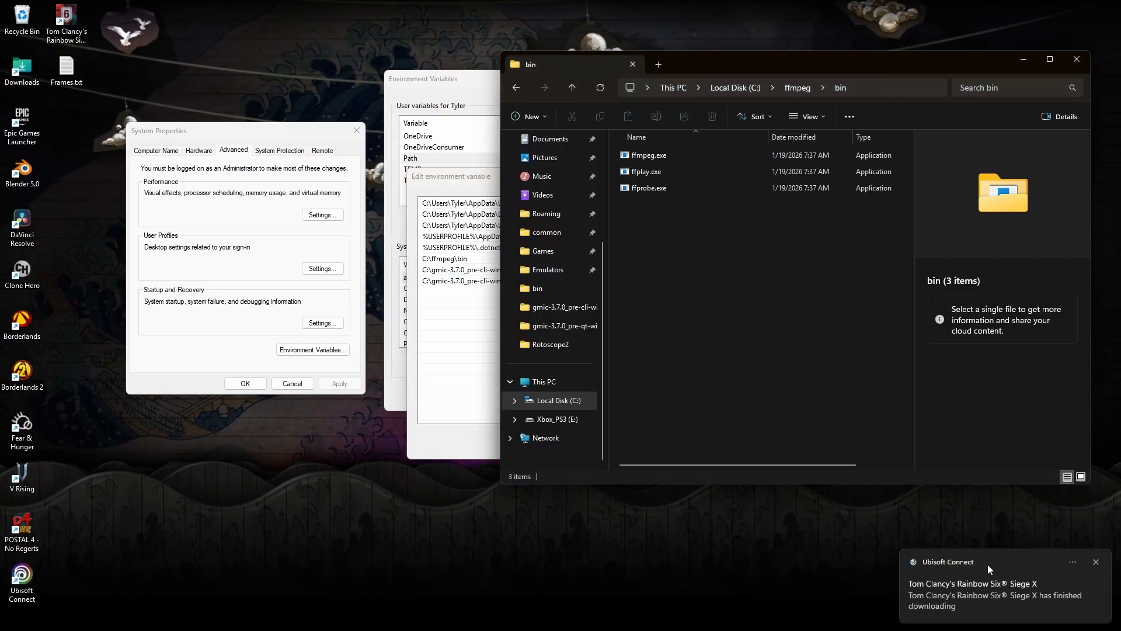
left_click(797, 88)
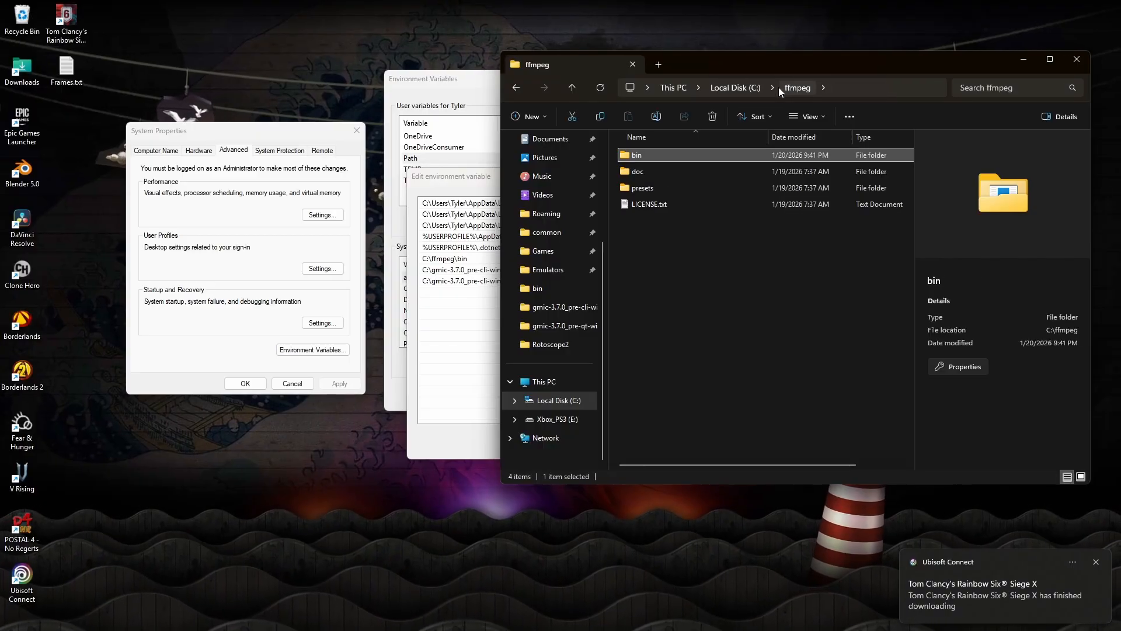
left_click(729, 92)
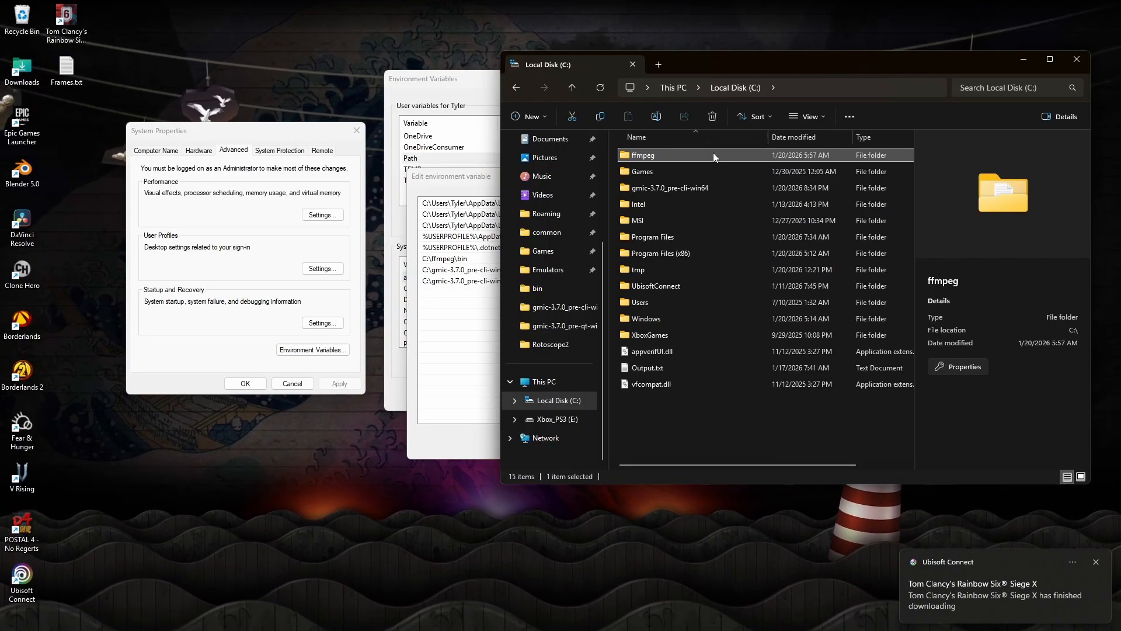
double_click(695, 188)
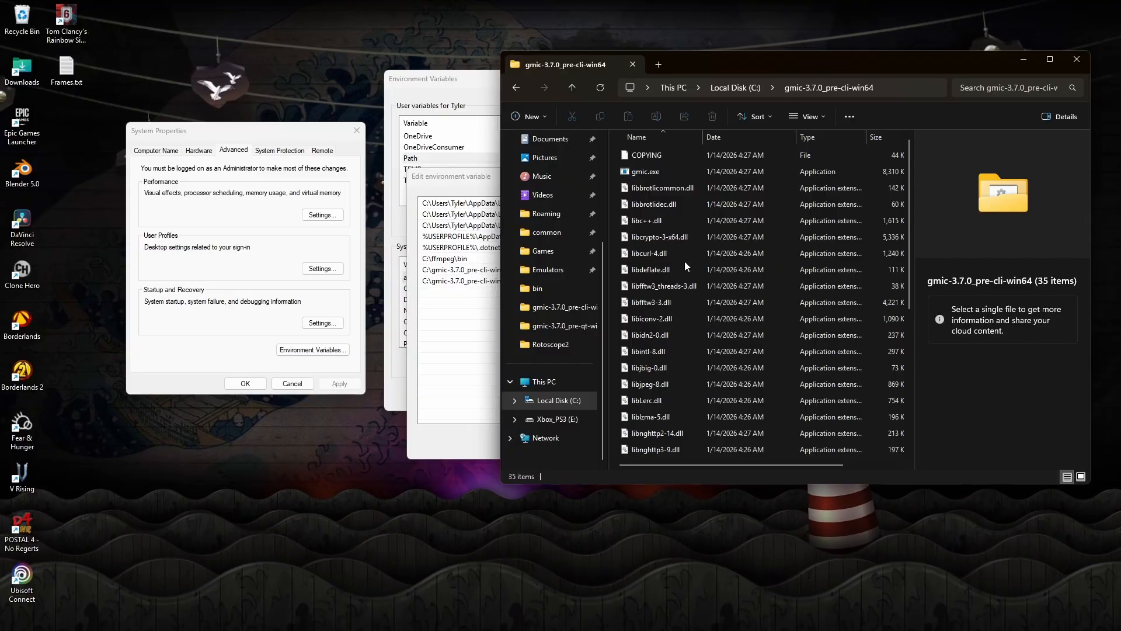
left_click(868, 87)
right_click(867, 86)
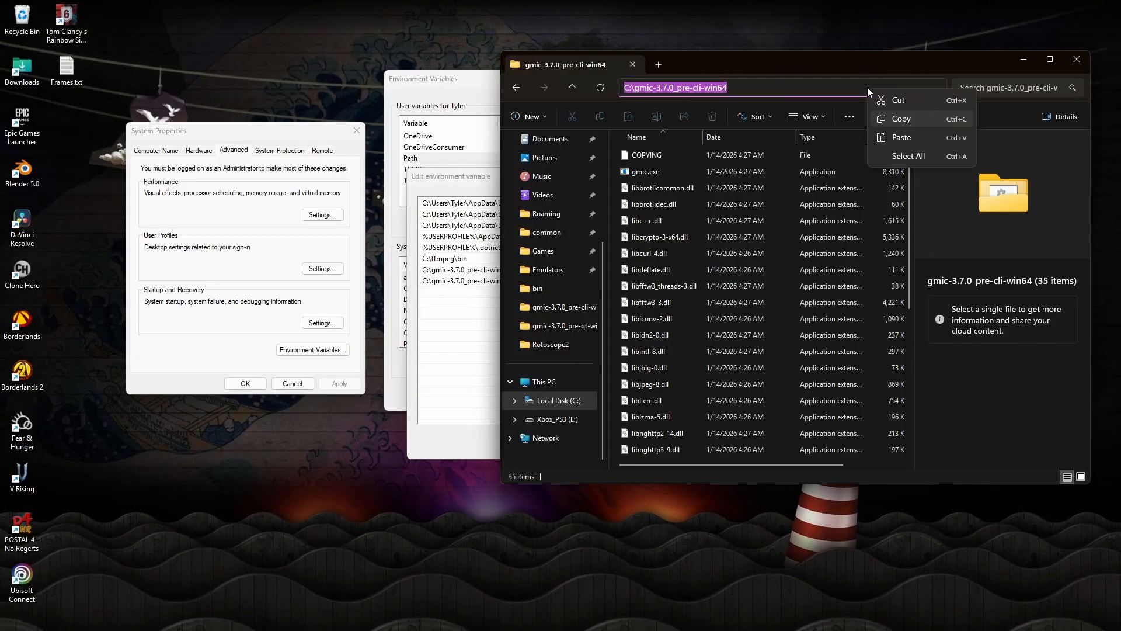
left_click(882, 122)
- Add C:\gmic-3.7.0_pre-cli-win64 as a new Path entry and delete that duplicate entry again
left_click(463, 319)
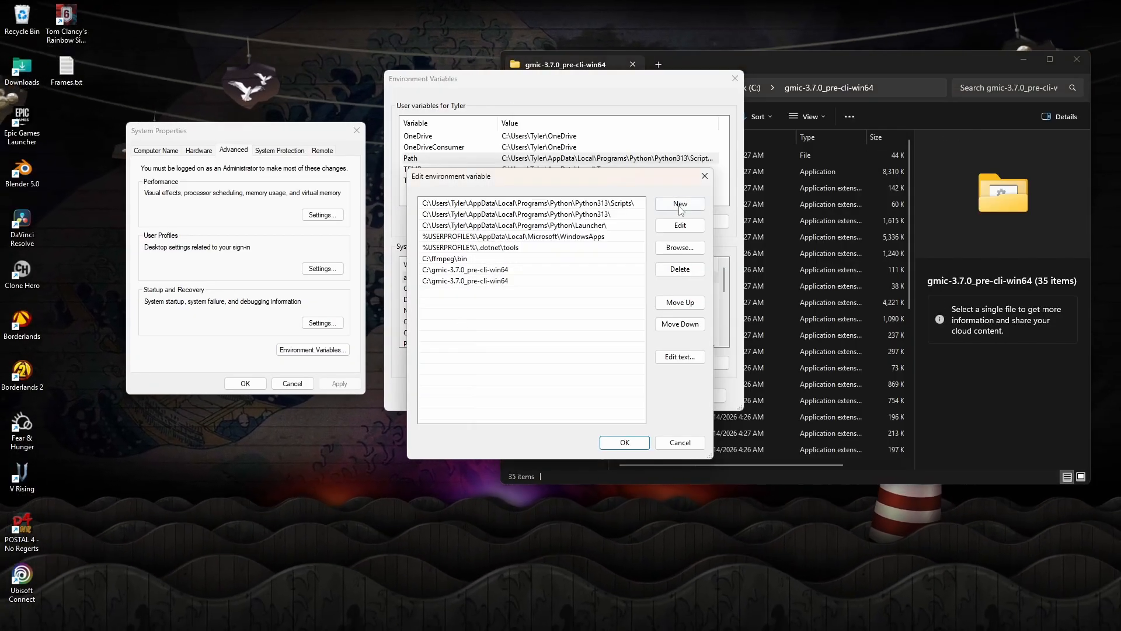
left_click(679, 207)
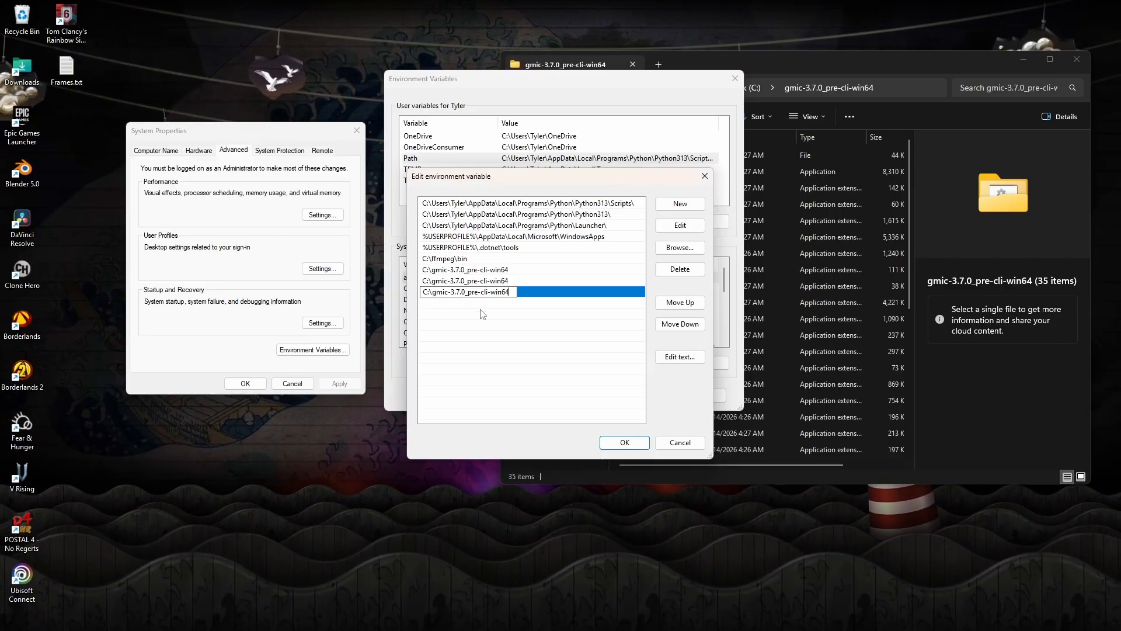
key("Delete")
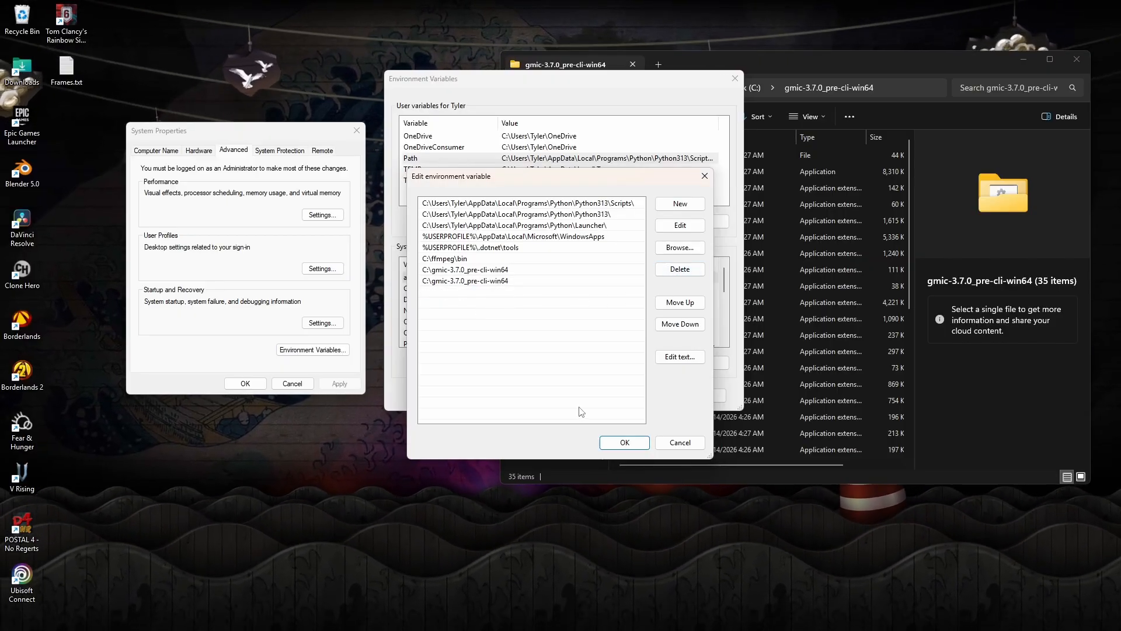
- Confirm the Path variable and close the Environment Variables and System Properties dialogs
left_click(625, 442)
left_click(647, 396)
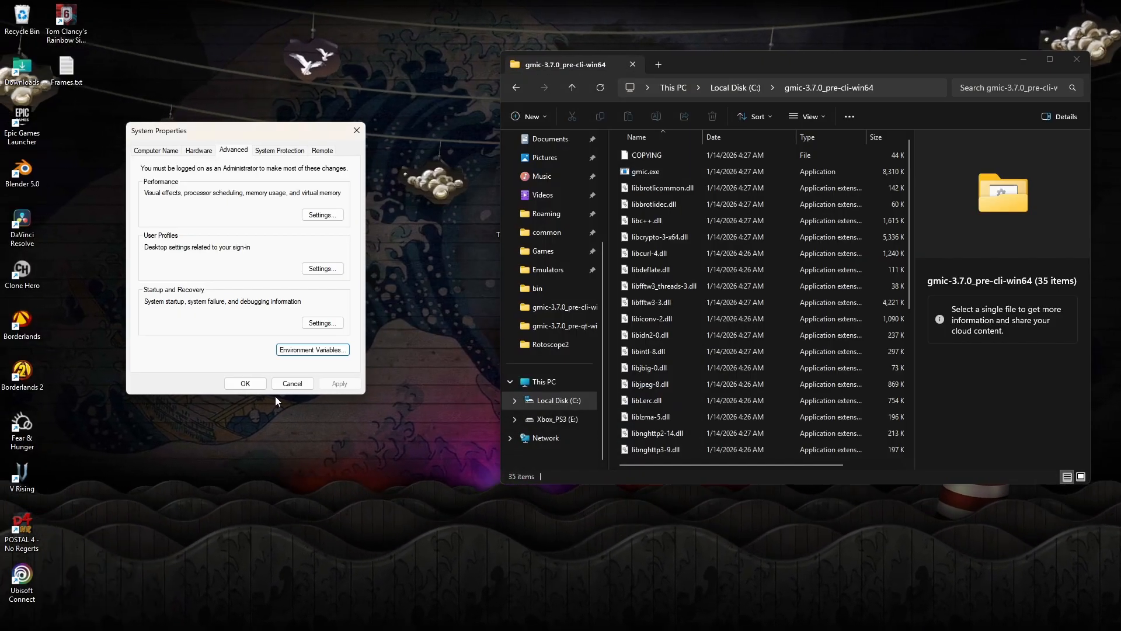
left_click(279, 382)
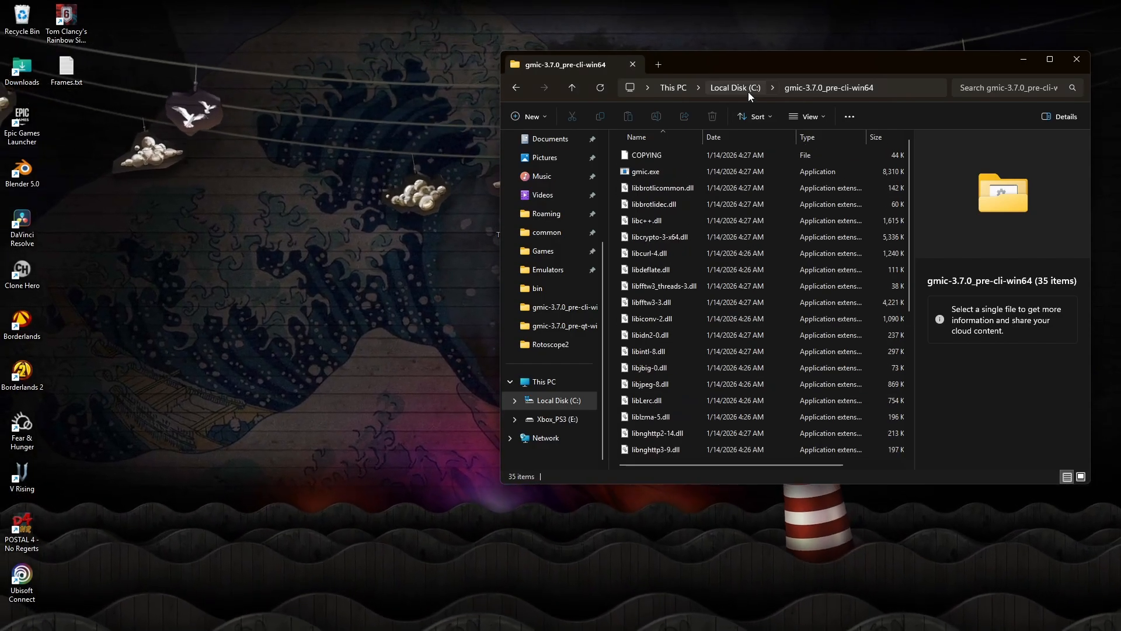
- Return to the ffmpeg bin folder on the C: drive and move Test.mov from the desktop into it
left_click(747, 88)
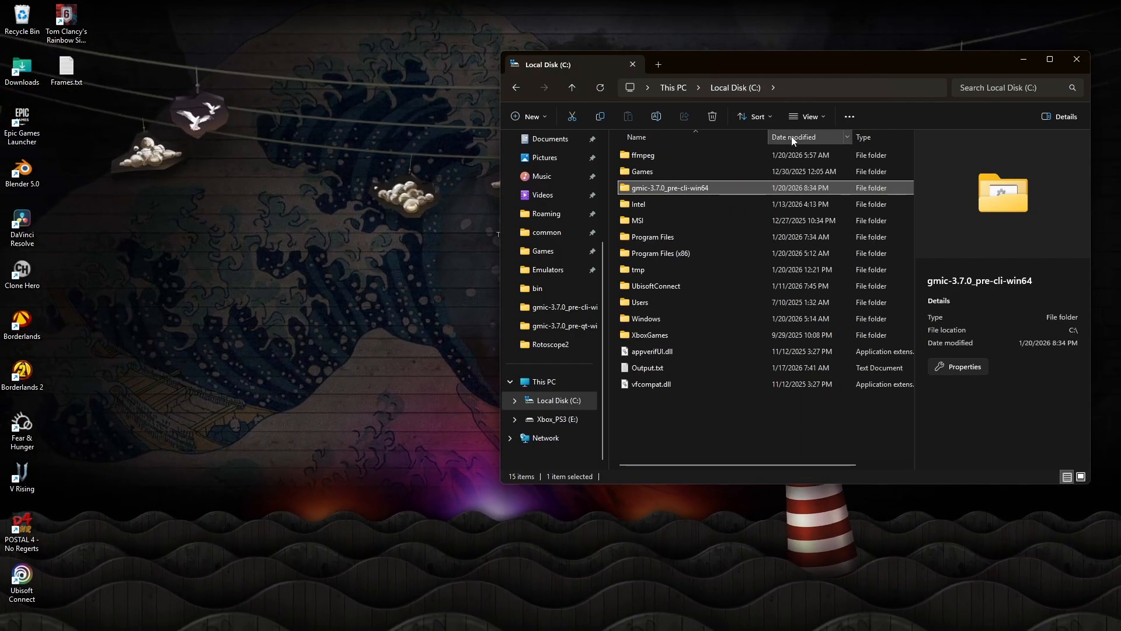
double_click(640, 155)
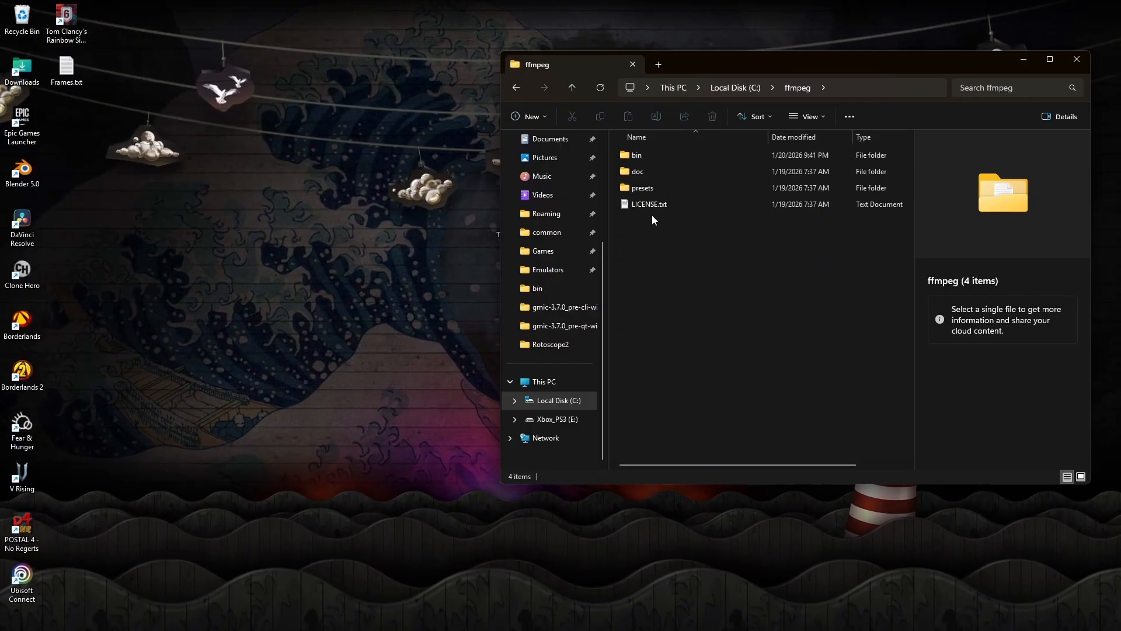
double_click(643, 154)
left_click_drag(709, 71, 518, 259)
left_click_drag(510, 221, 493, 433)
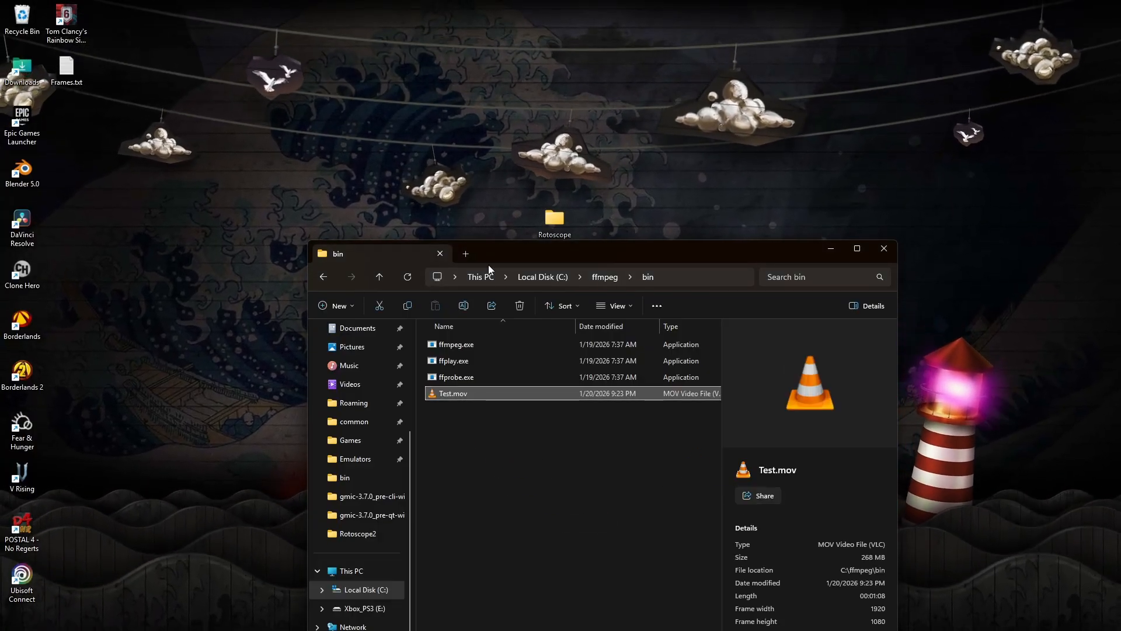
- Rename the video file in the bin folder as Test, keeping its .mov extension
left_click(464, 305)
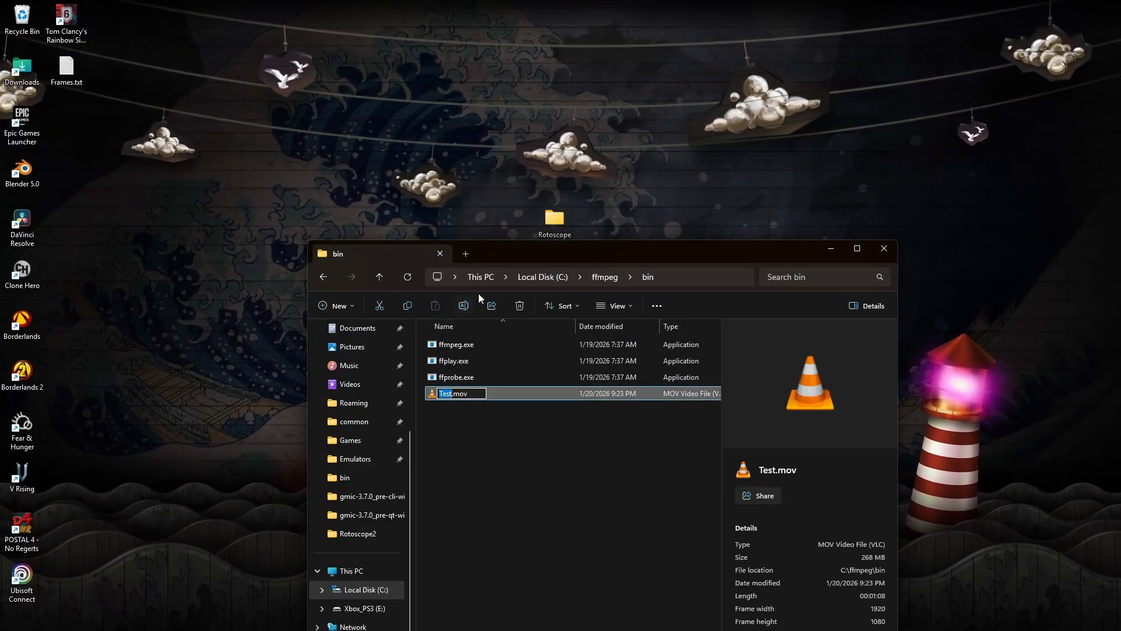
type("Test")
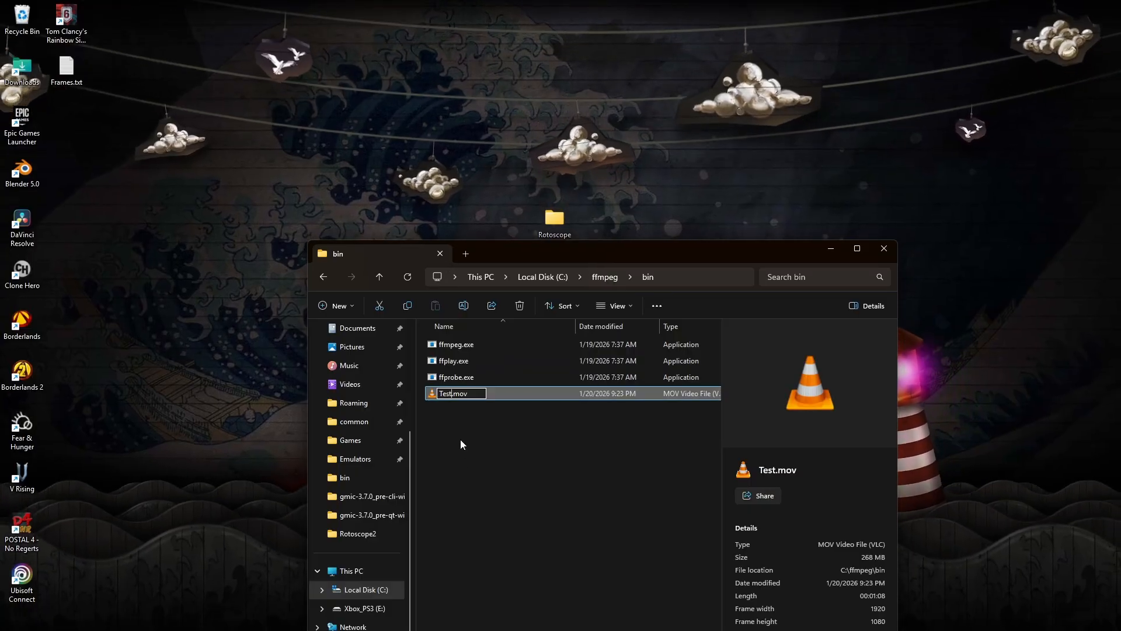
left_click(462, 409)
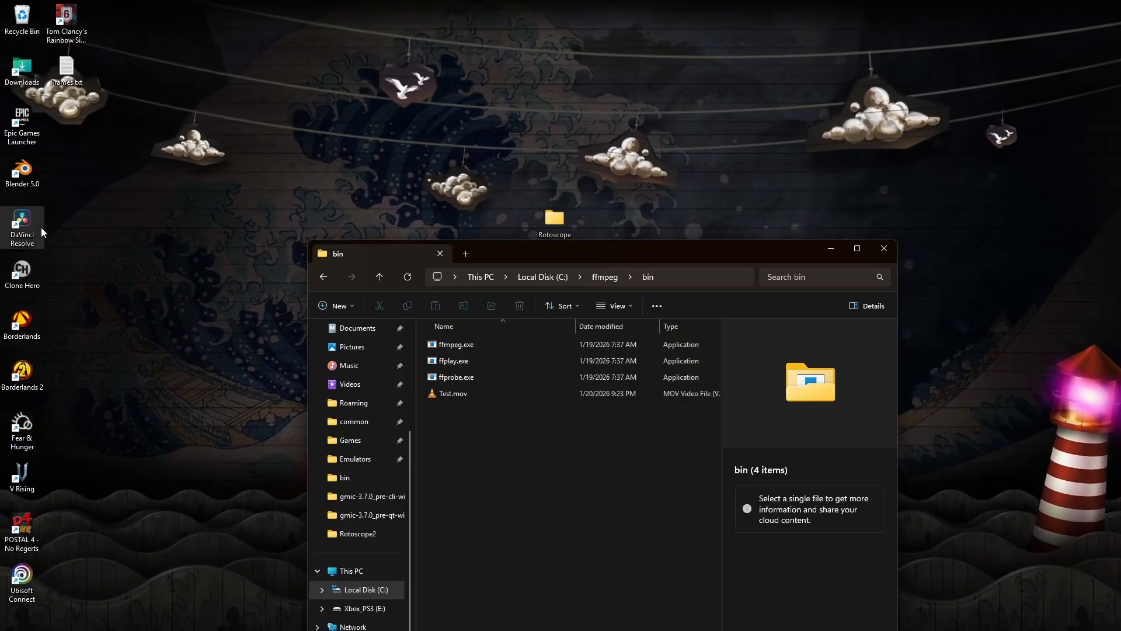
- Move Frames.txt from the desktop into the ffmpeg bin folder and open it
left_click_drag(506, 257, 435, 187)
left_click_drag(62, 75, 432, 353)
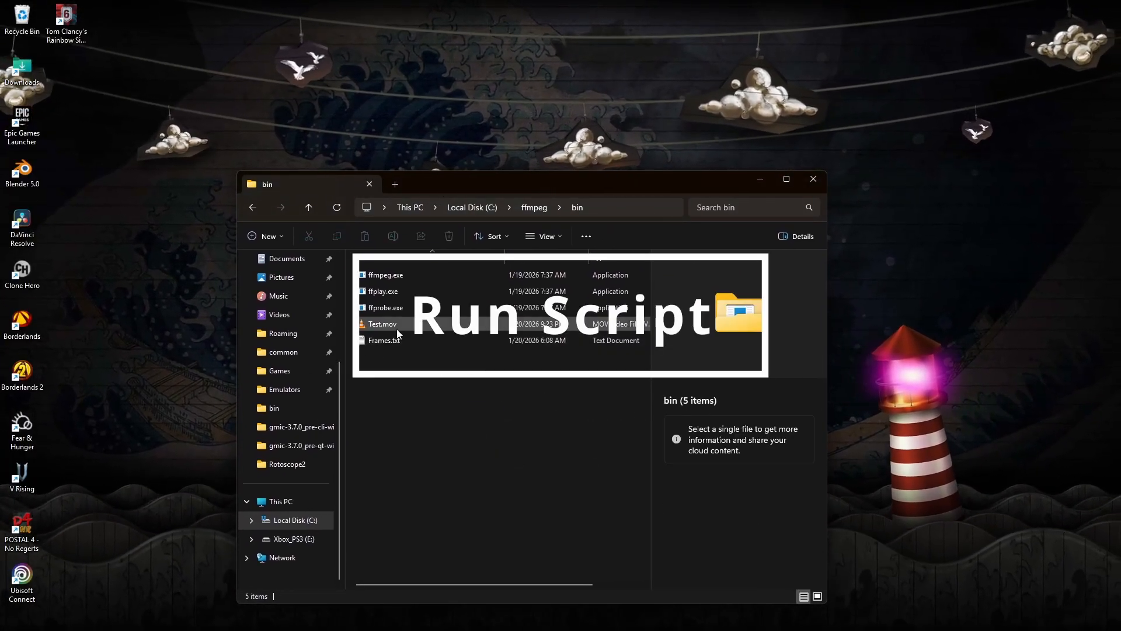
double_click(391, 341)
- Copy the whole ffmpeg command from Frames.txt, check its test.mov input name against the video file, and close the text editor
key("ctrl+a")
key("ctrl+c")
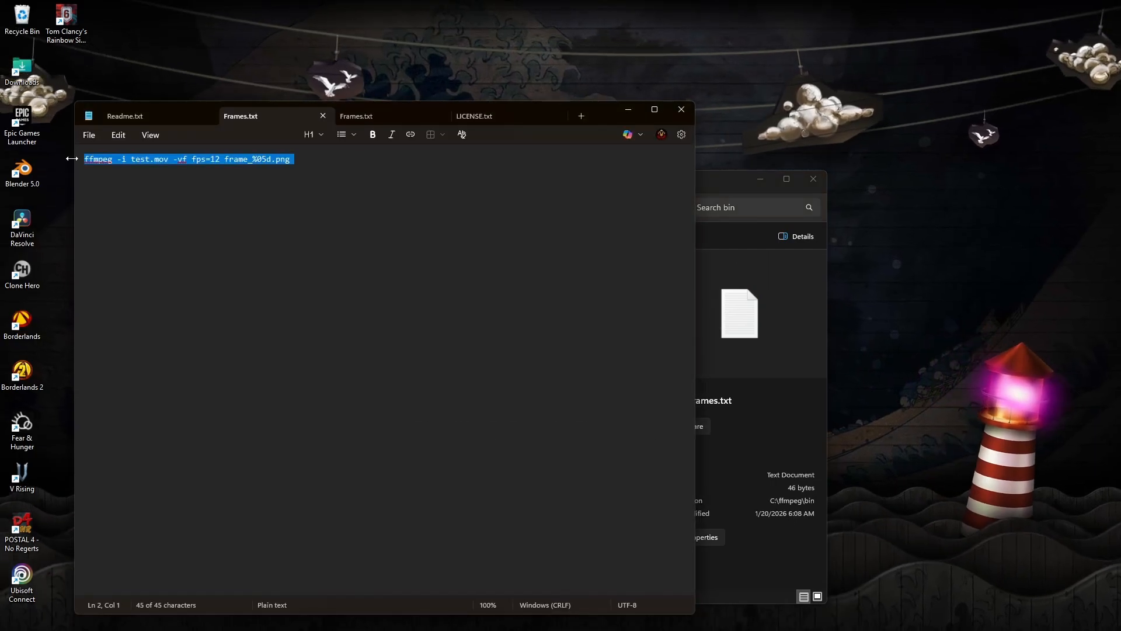
left_click(114, 167)
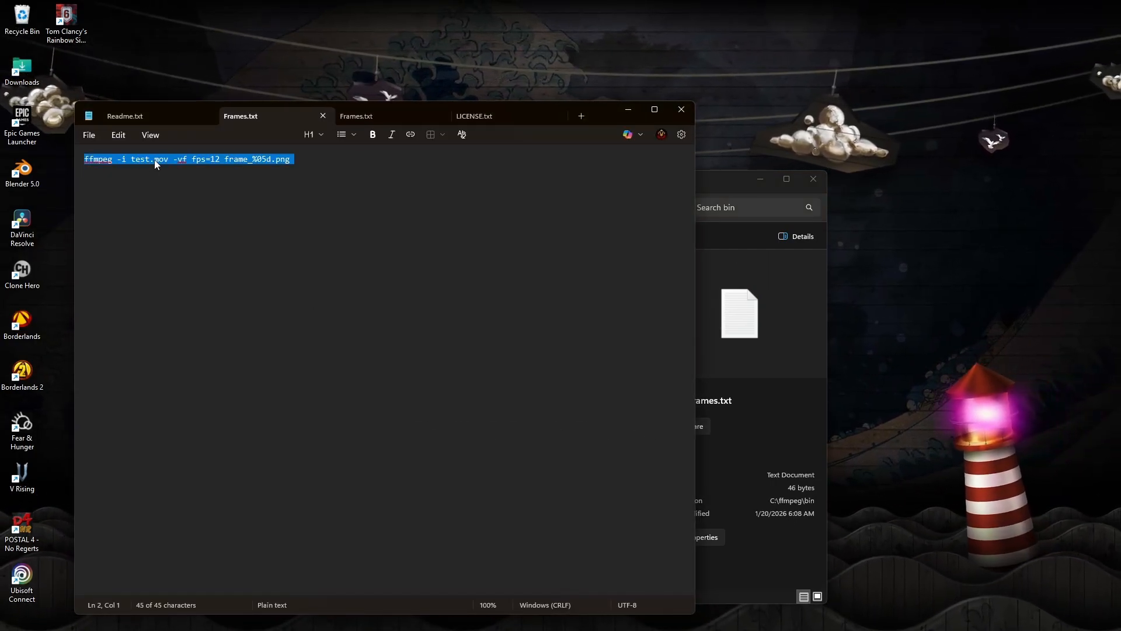
left_click(769, 336)
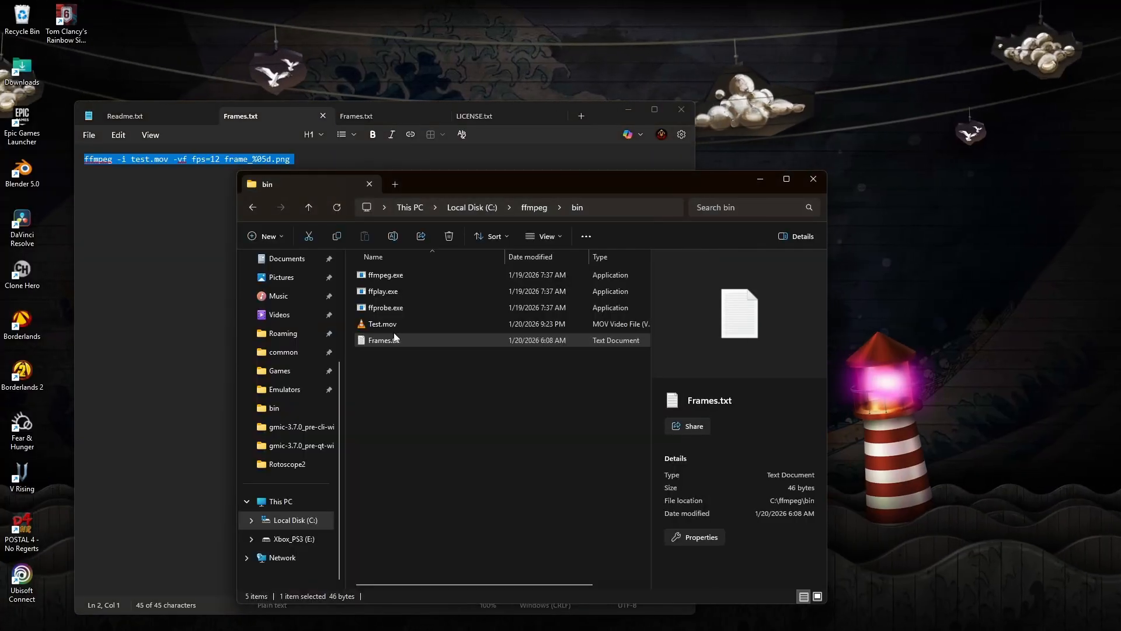
left_click(175, 197)
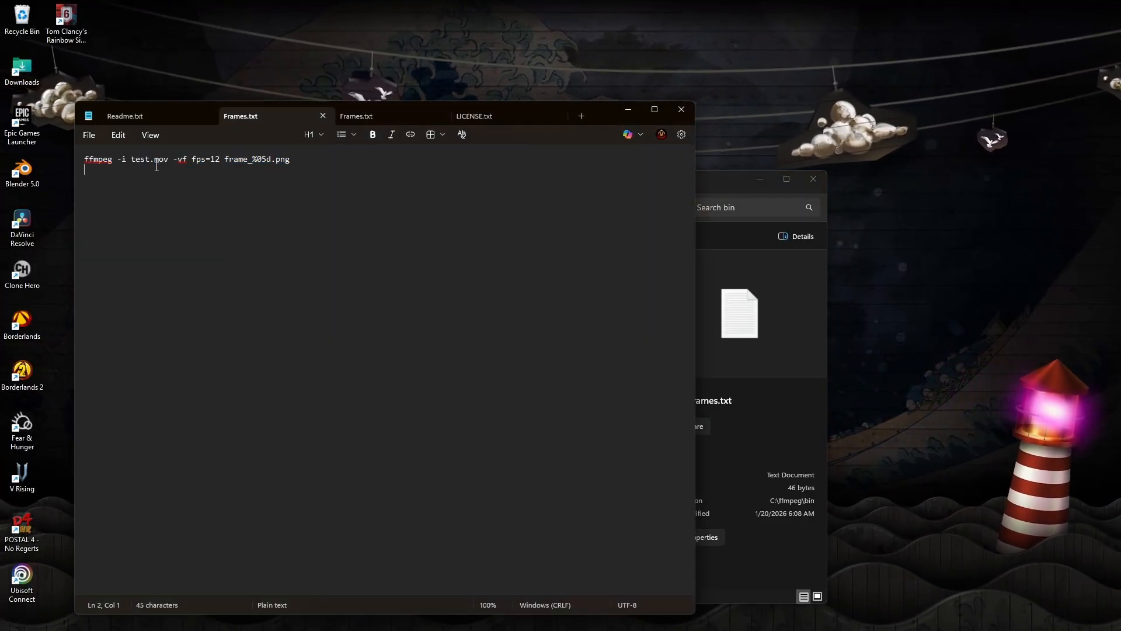
left_click(178, 159)
left_click_drag(145, 164, 98, 165)
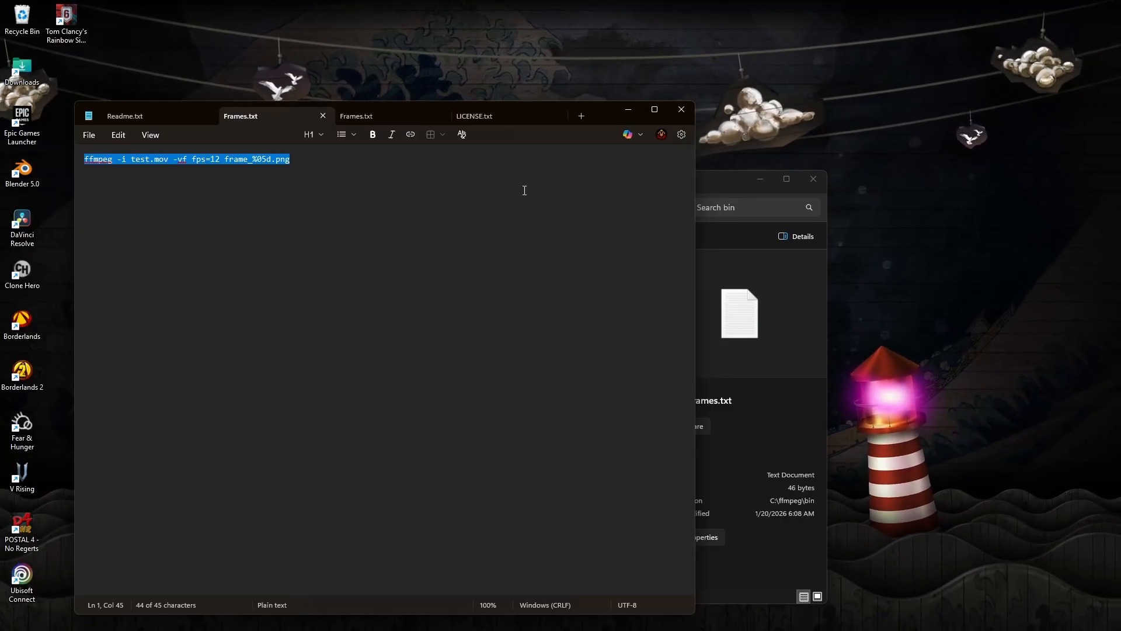
left_click(681, 109)
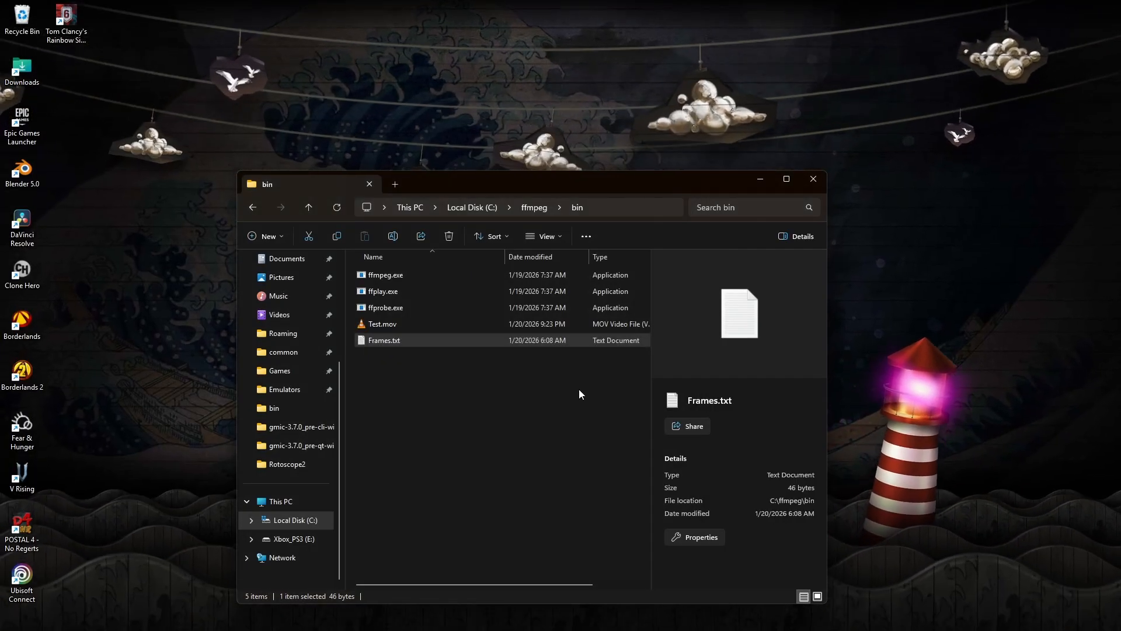
- Open a terminal in the ffmpeg bin folder and paste the copied frame extraction command into it
left_click(429, 391)
right_click(420, 375)
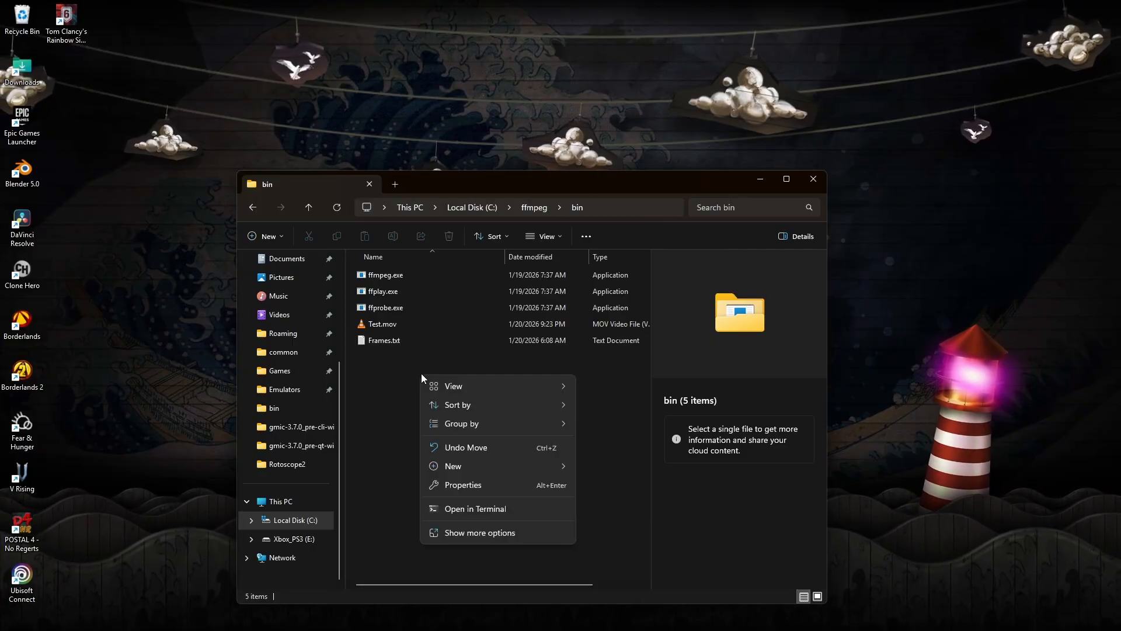
left_click(477, 505)
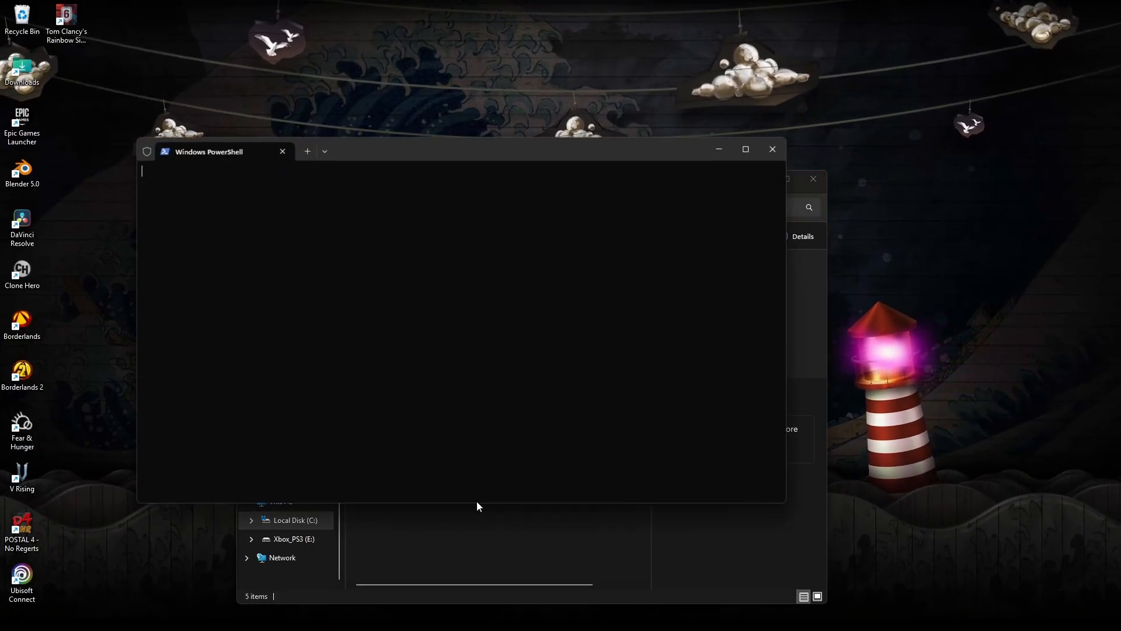
key("ctrl+v")
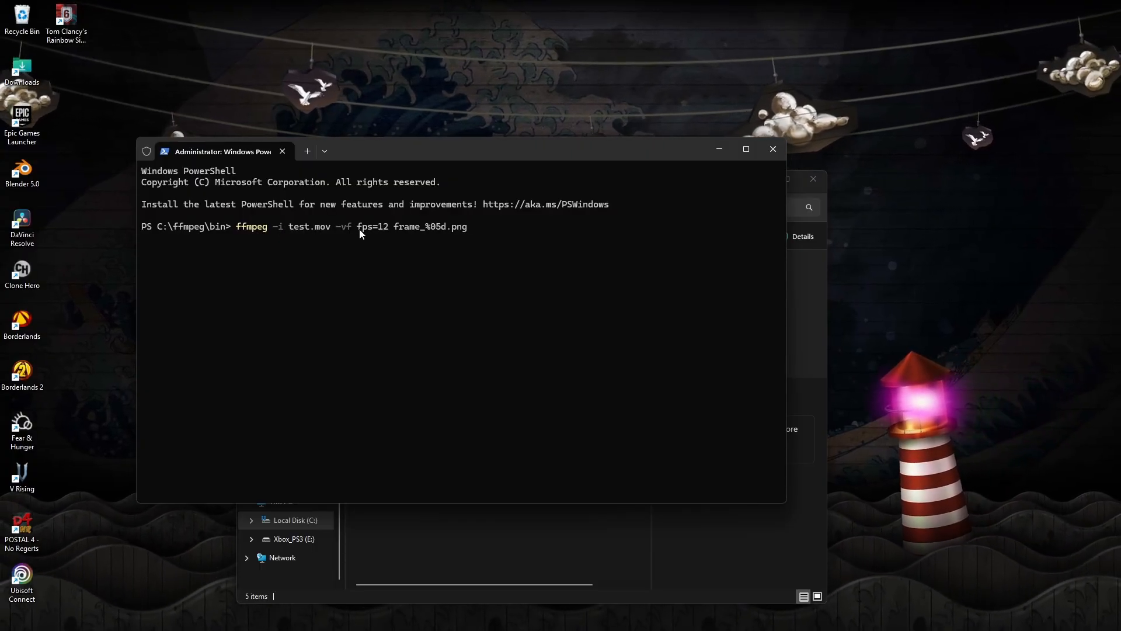
- Move the terminal window clear of the bin folder's file list and run ffmpeg -i test.mov -vf fps=12 frame_%05d.png
left_click_drag(407, 155, 688, 33)
left_click(381, 365)
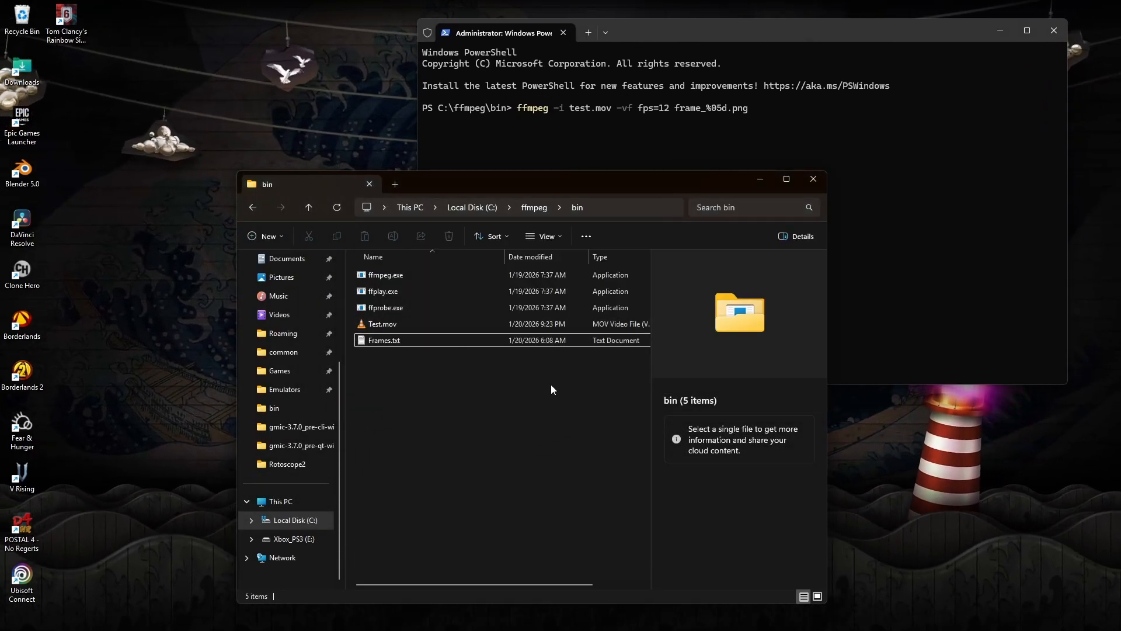
left_click(743, 115)
left_click(513, 404)
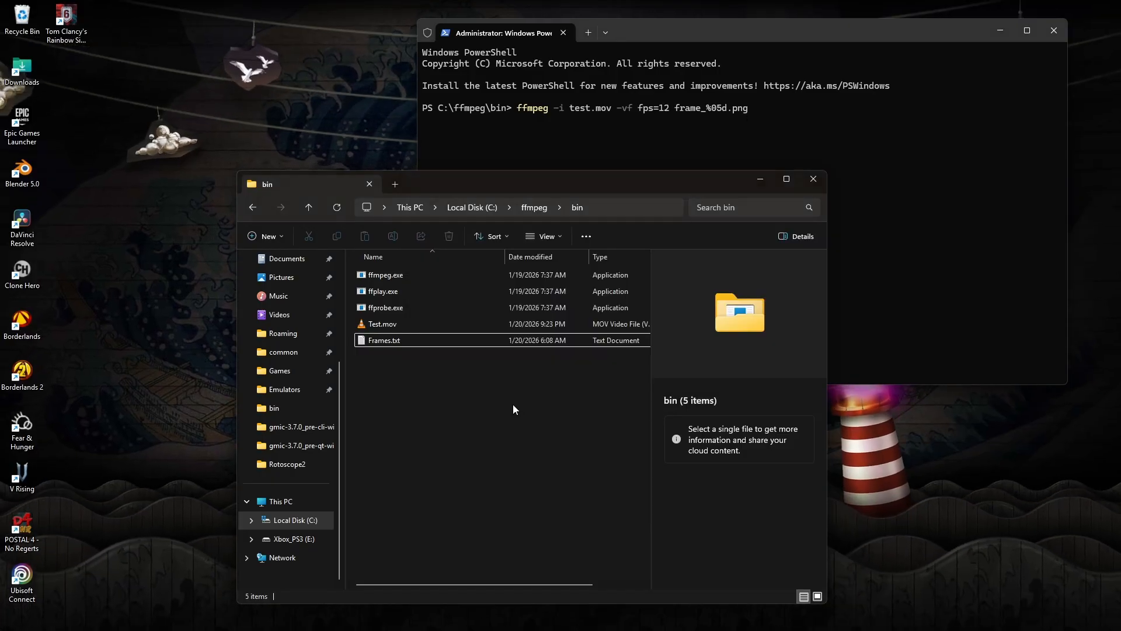
left_click(707, 146)
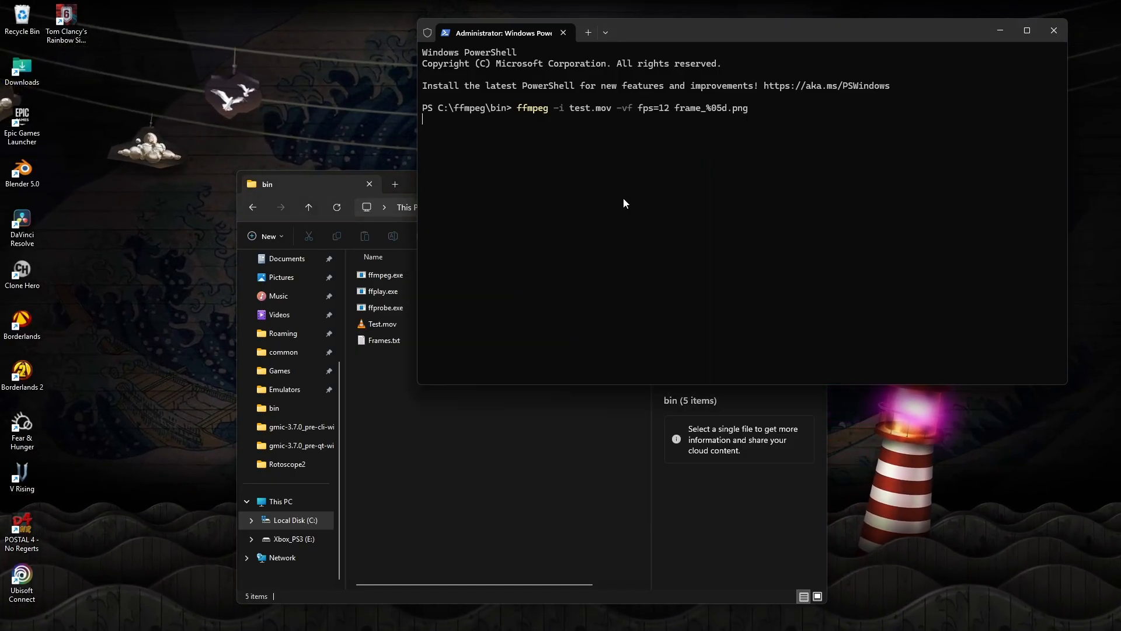
key("Return")
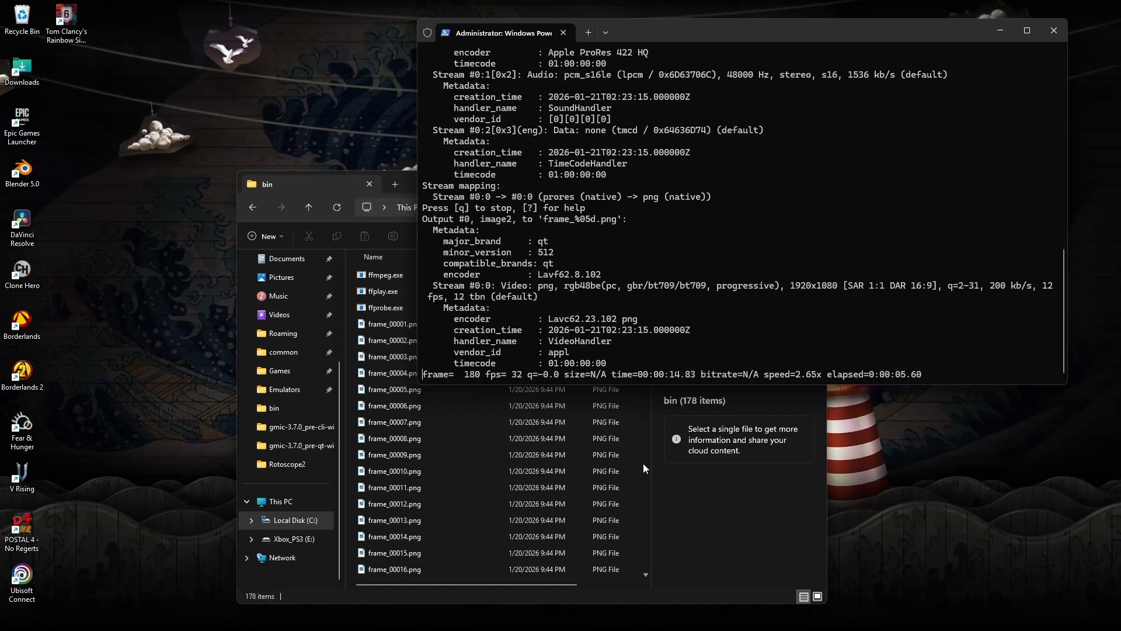
- Look through the bin folder's file list down to its end to follow the PNG frames being exported
left_click(644, 462)
left_click_drag(645, 320, 650, 588)
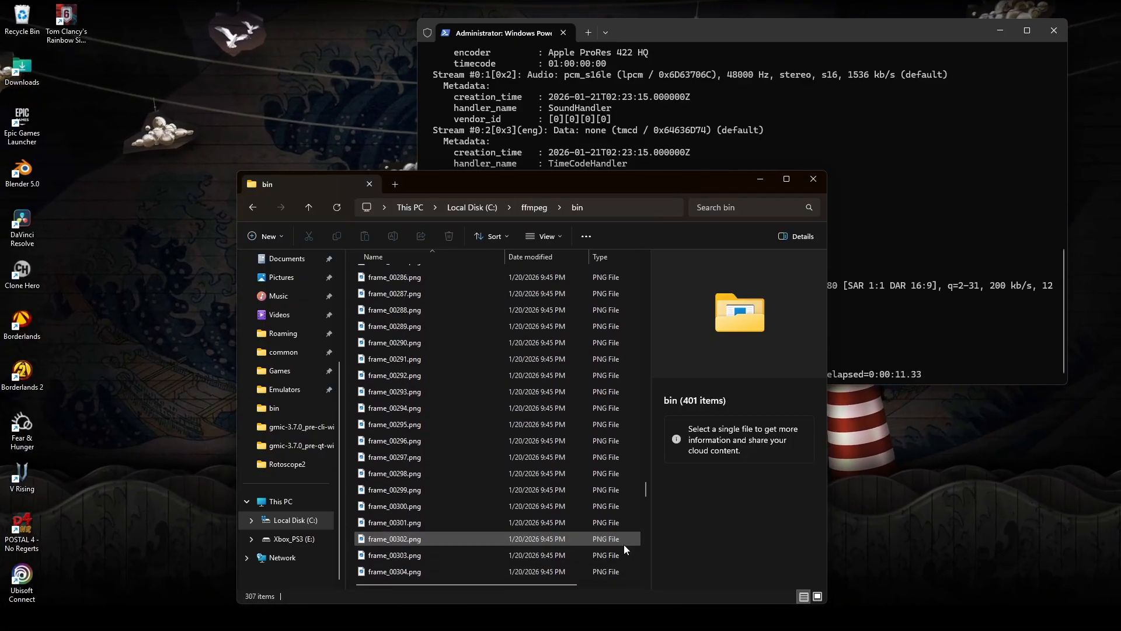
mouse_move(650, 492)
left_mouse_down()
mouse_move(640, 584)
mouse_move(641, 484)
left_mouse_up()
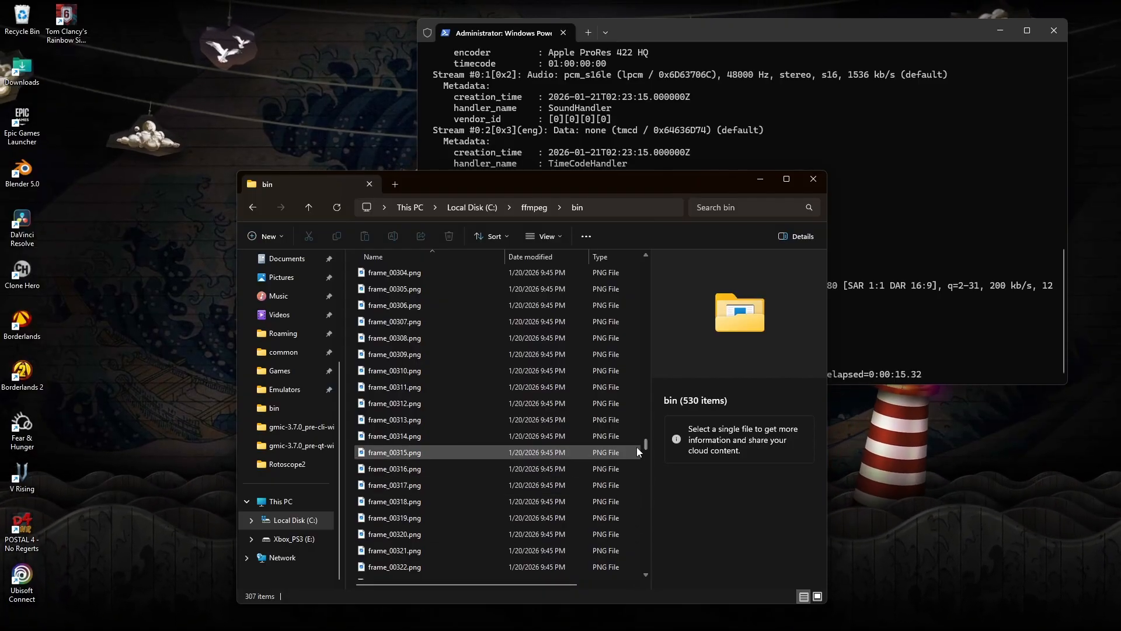
left_click_drag(646, 435, 650, 524)
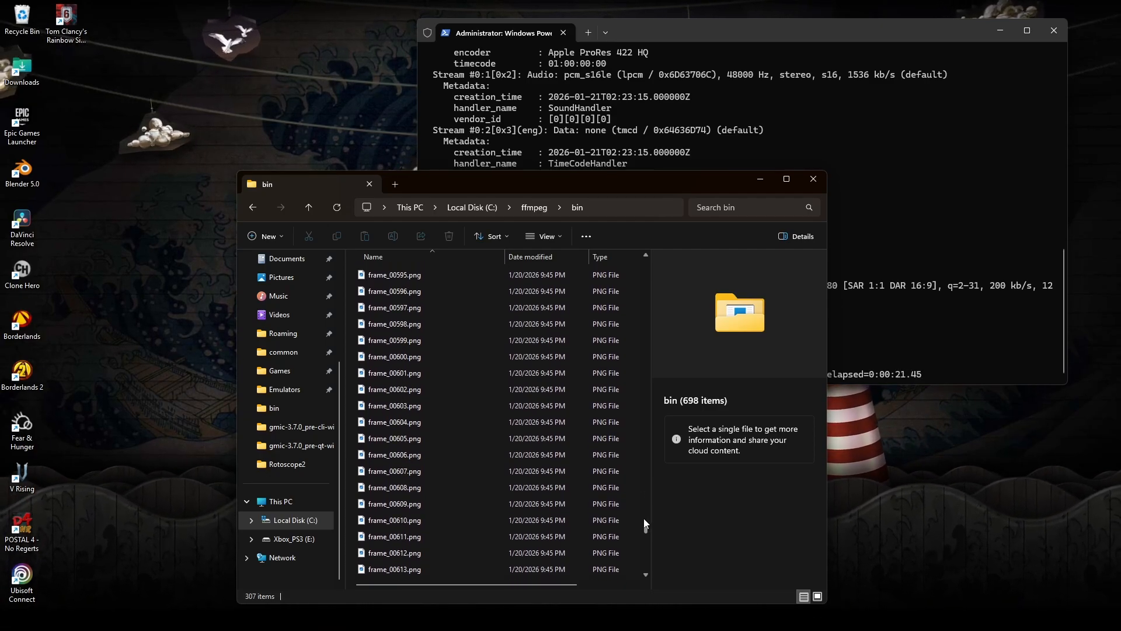
left_click(646, 527)
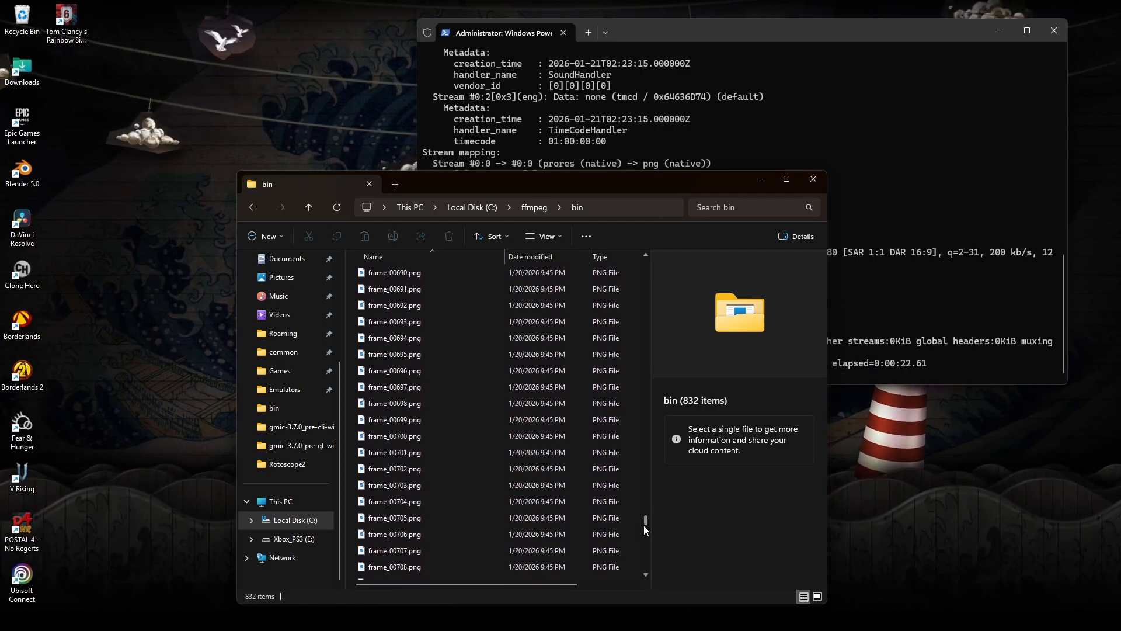
left_click_drag(644, 525, 649, 565)
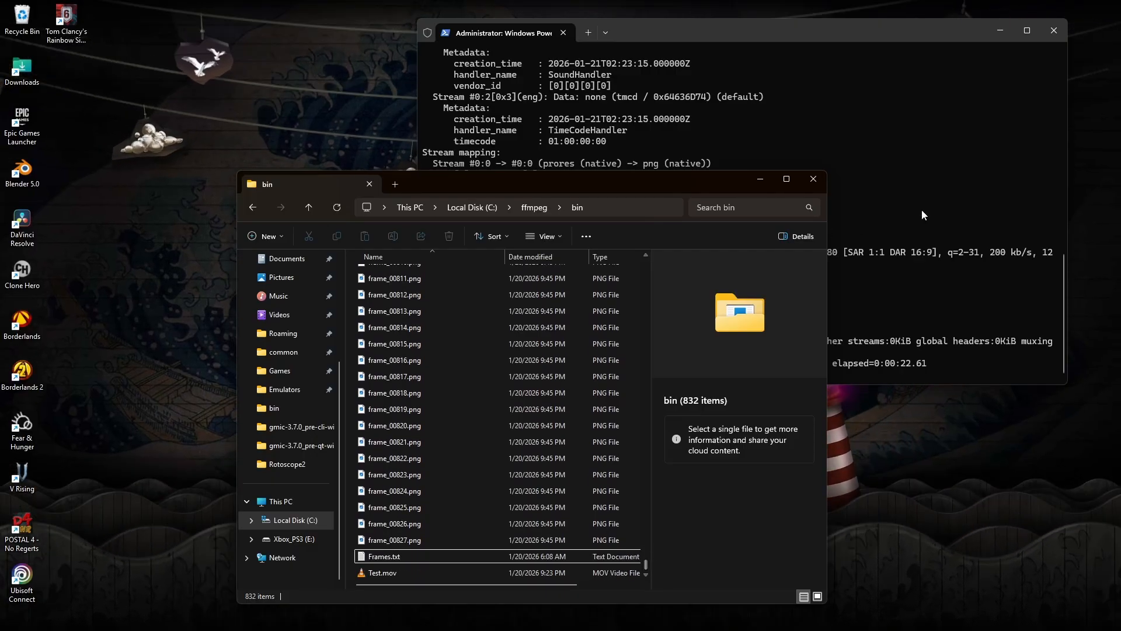
- Check the end of the ffmpeg output in the terminal and close the terminal window
left_click(922, 209)
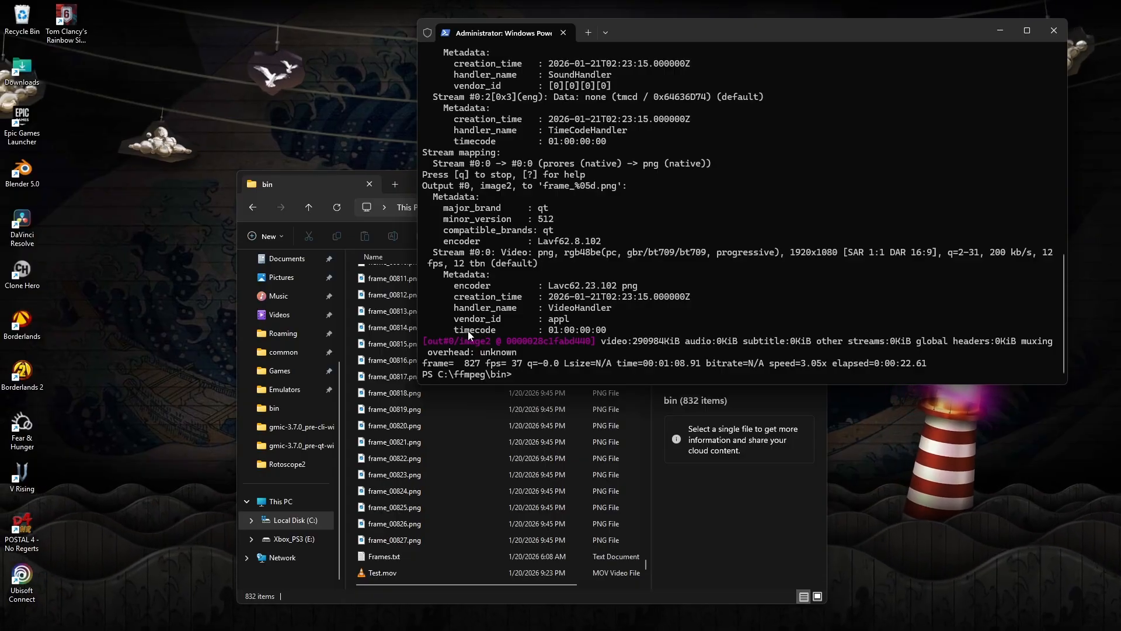
left_click_drag(430, 334, 592, 356)
left_click(523, 363)
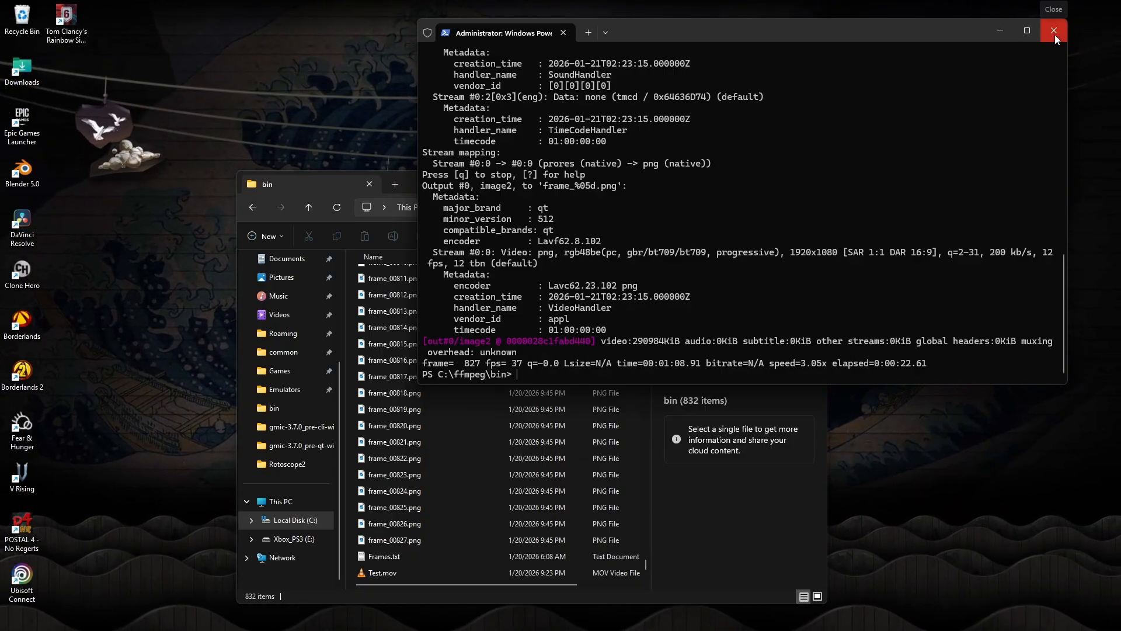
left_click(1059, 31)
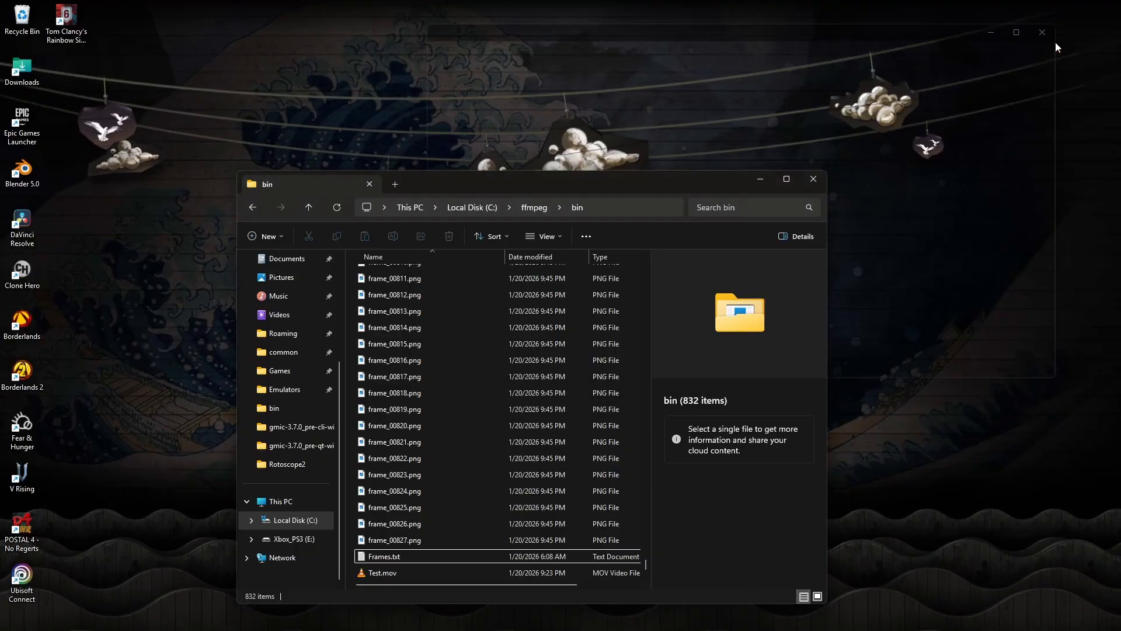
- Open frame_00212.png from the bin folder to inspect the extracted image, and close the viewer
scroll(539, 552, "up", 11)
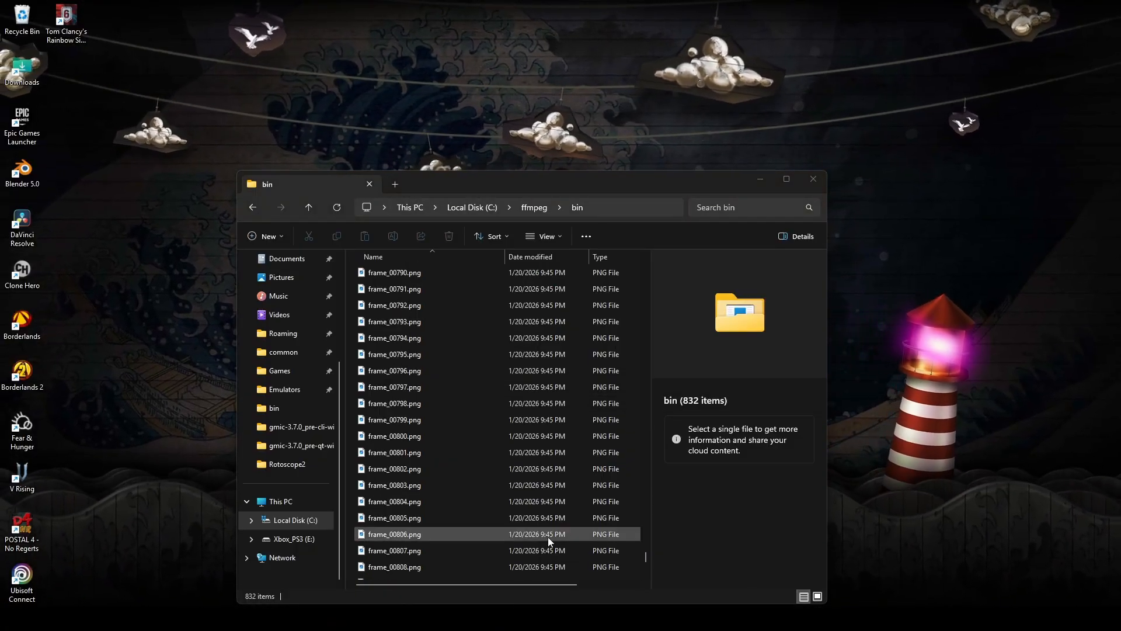
left_click_drag(646, 553, 645, 342)
left_click(534, 339)
double_click(534, 339)
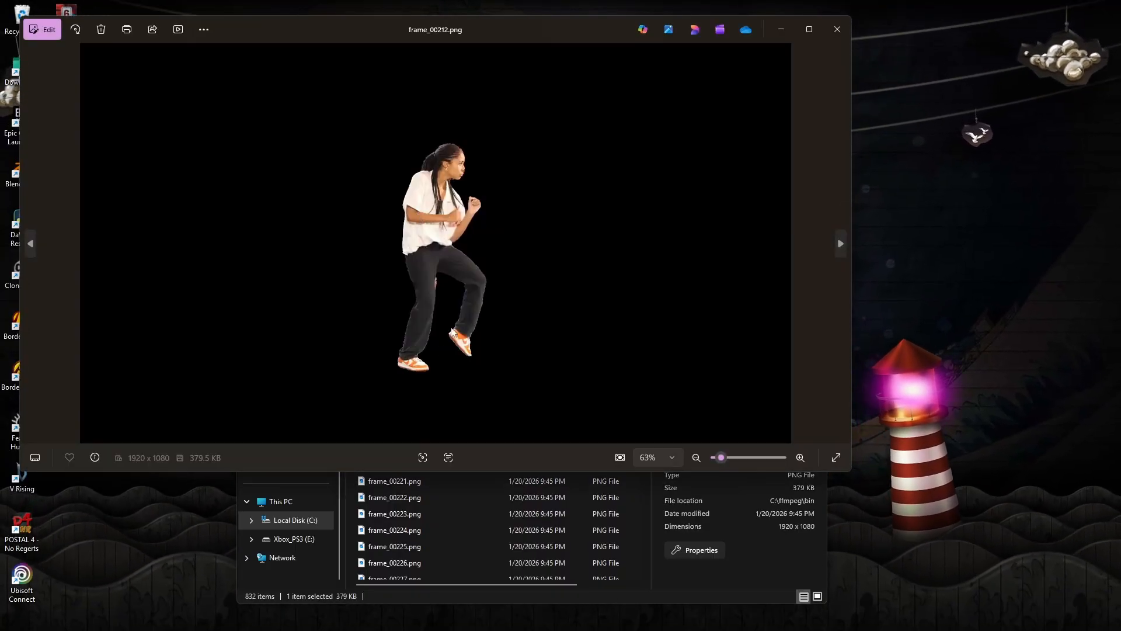
left_click(837, 29)
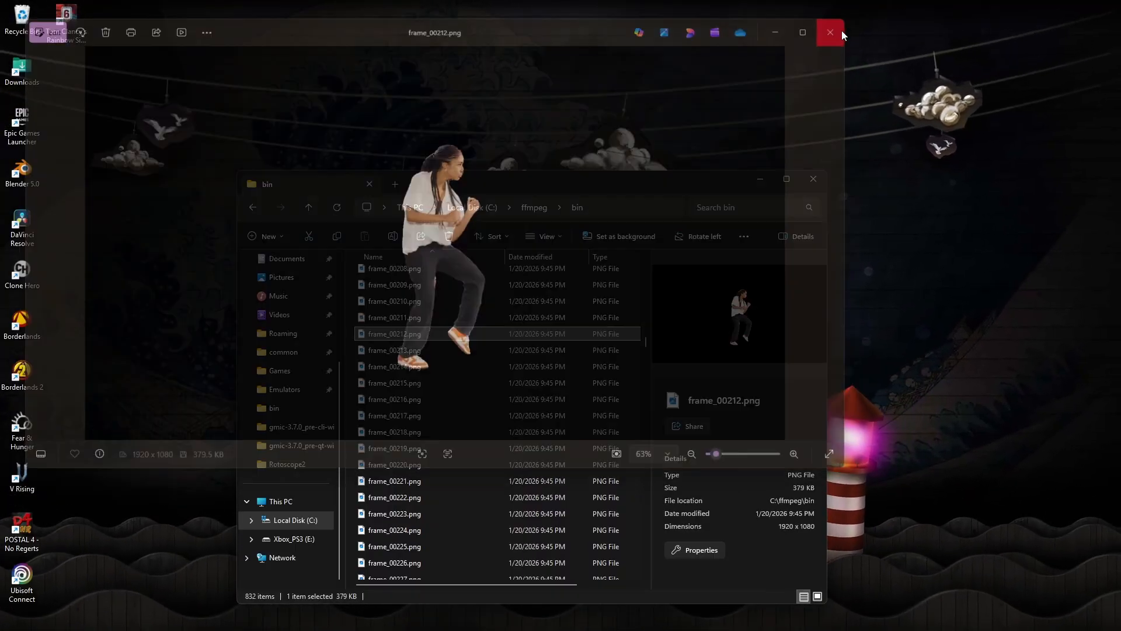
- Step forward and back through the frames following and preceding frame_00212.png, comparing the dancer's poses in the preview
key("Down")
key("Down")
key("Down")
key("Down")
key("Down")
key("Down")
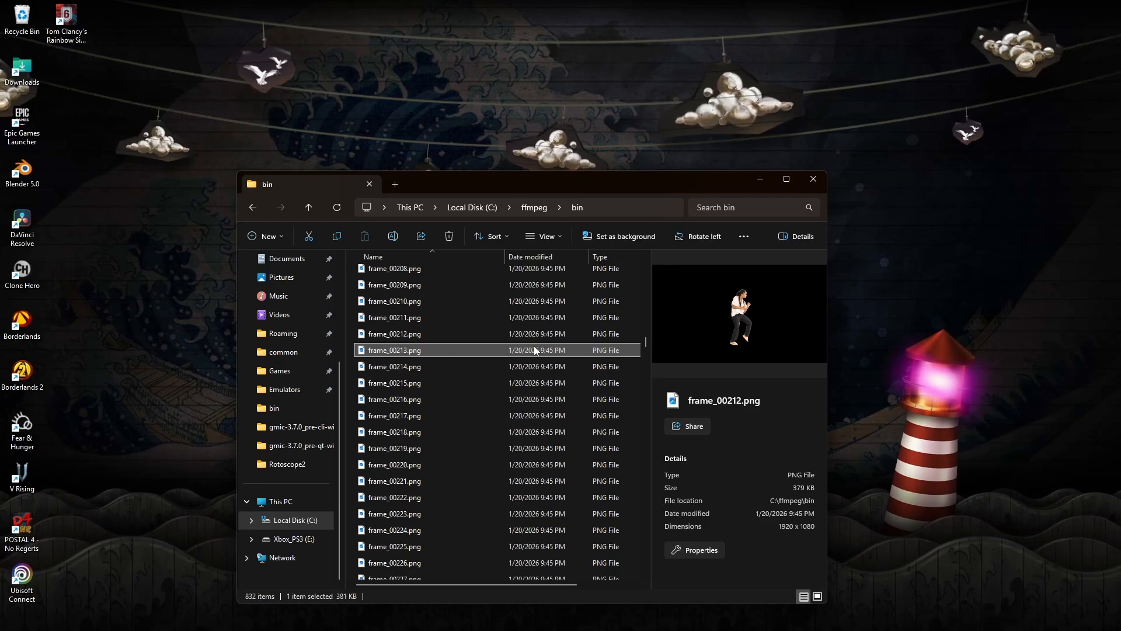
key("Down")
key("Down")
key("Down")
key("Down")
key("Down")
key("Down")
key("Down")
key("Down")
key("Down")
key("Down")
key("Down")
key("Down")
key("Down")
key("Down")
key("Down")
key("Down")
key("Down")
key("Down")
key("Down")
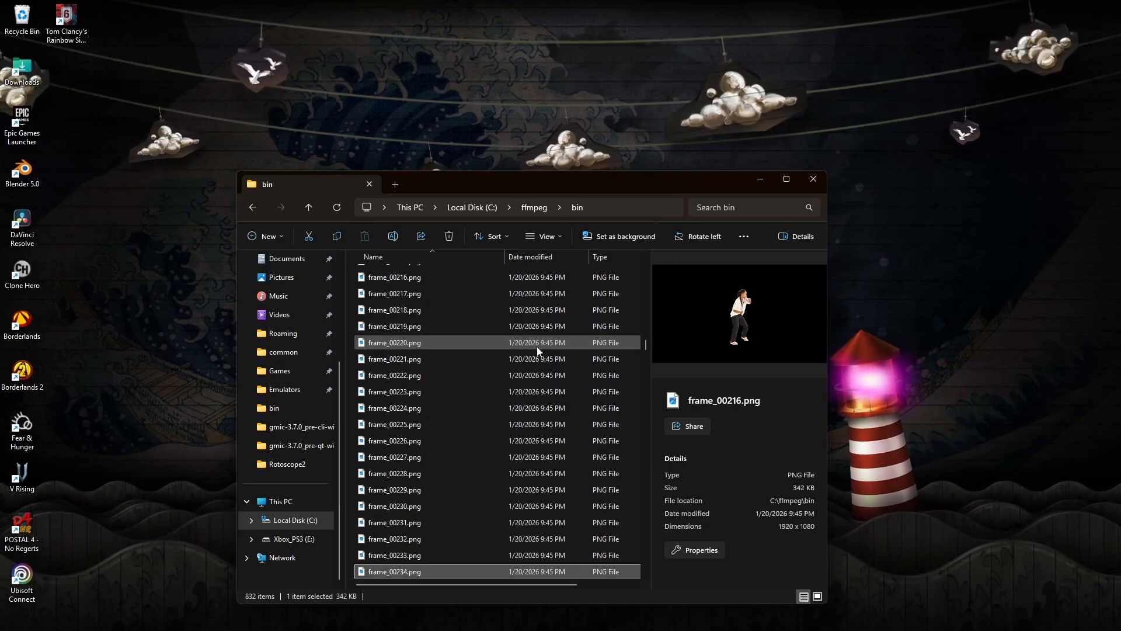
key("Up")
key("Up")
key("Up")
key("Up")
key("Up")
key("Up")
key("Up")
key("Up")
key("Up")
key("Up")
key("Up")
key("Up")
key("Up")
key("Up")
key("Up")
key("Up")
key("Up")
key("Up")
key("Up")
key("Up")
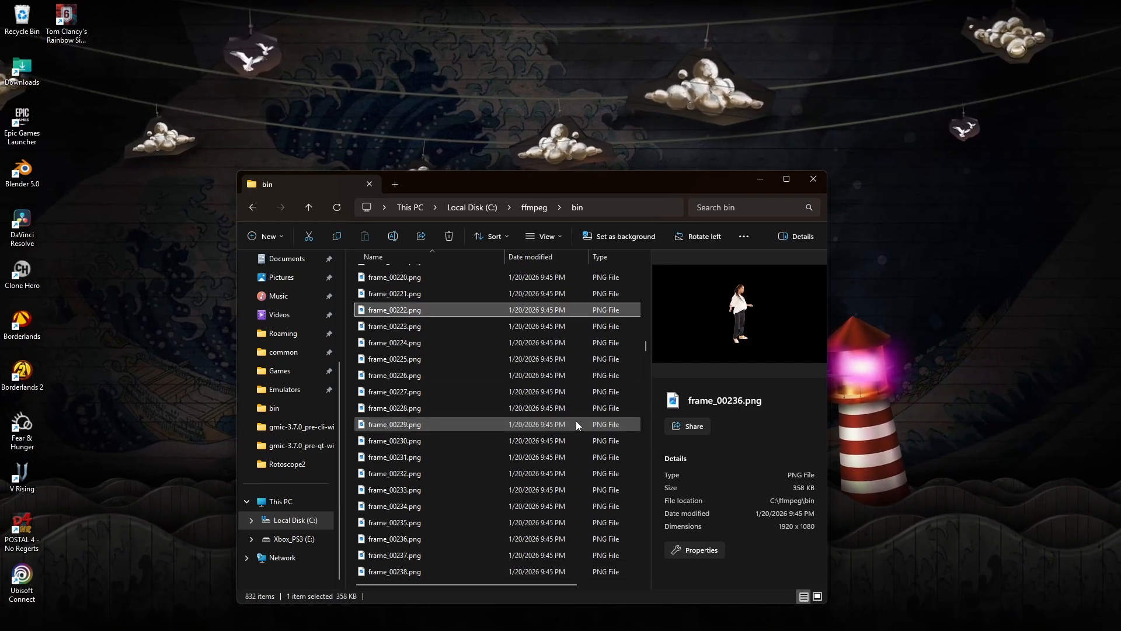
key("Up")
key("Up")
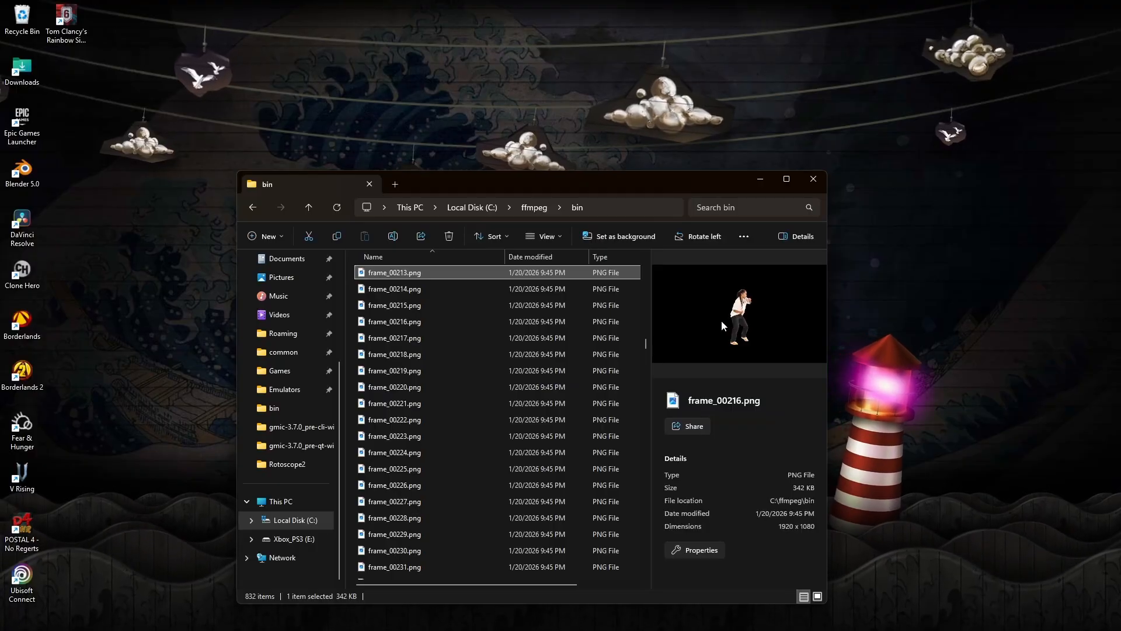
key("Up")
key("Up")
key("Up")
key("Up")
key("Up")
key("Up")
key("Up")
key("Up")
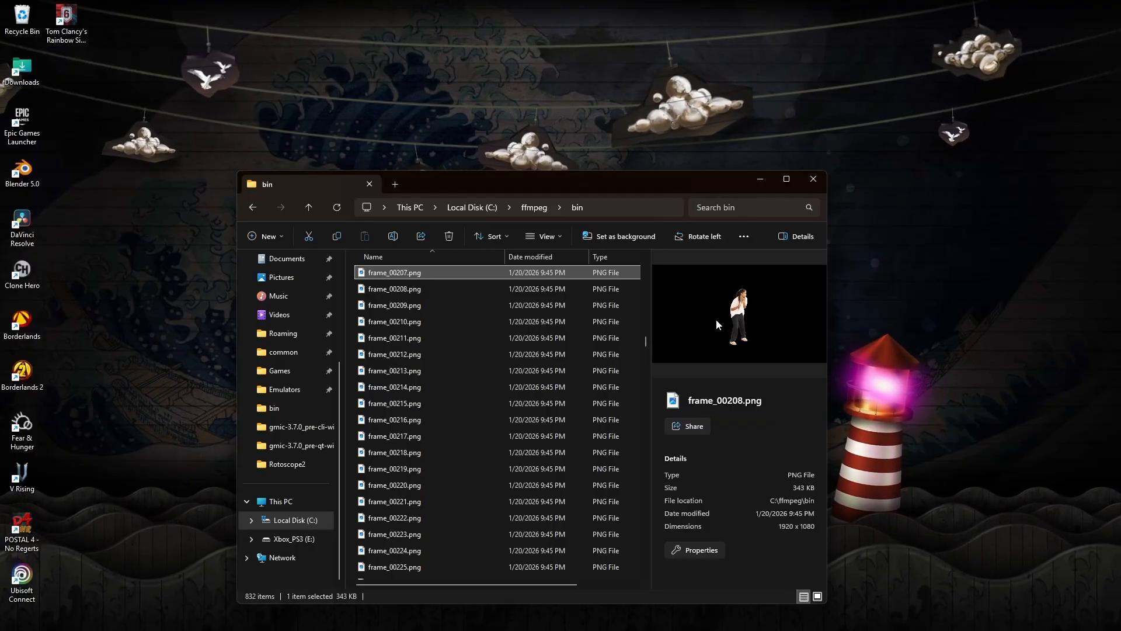
key("Up")
key("Up")
key("Up")
key("Up")
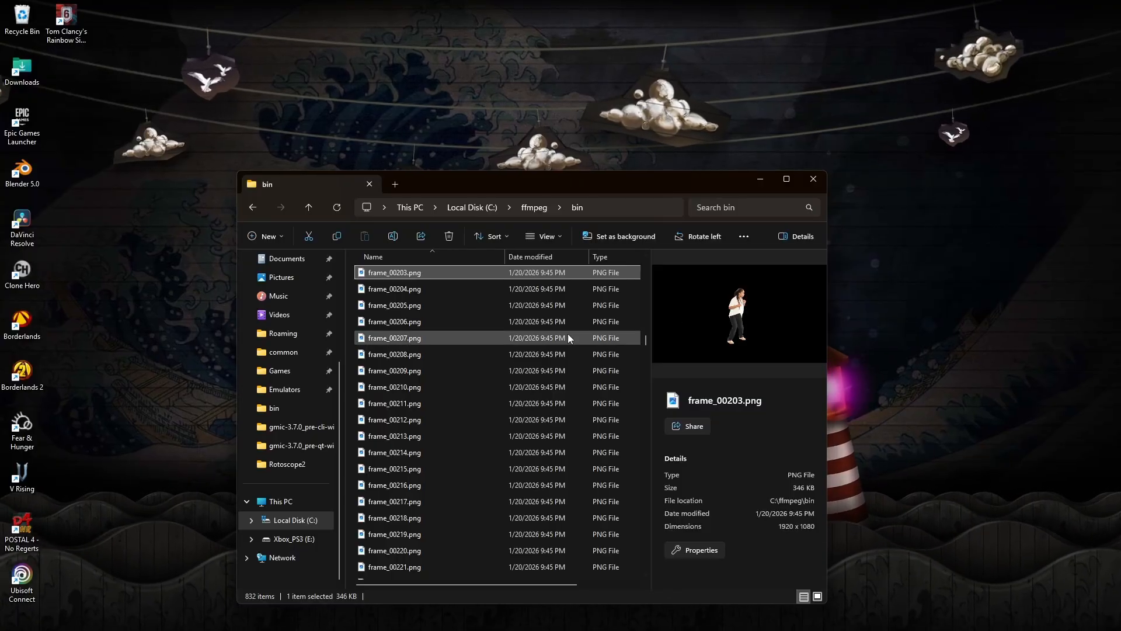
- Return to the beginning of the frame sequence, open frame_00010.png to inspect it, and close the viewer
scroll(645, 334, "up", 5)
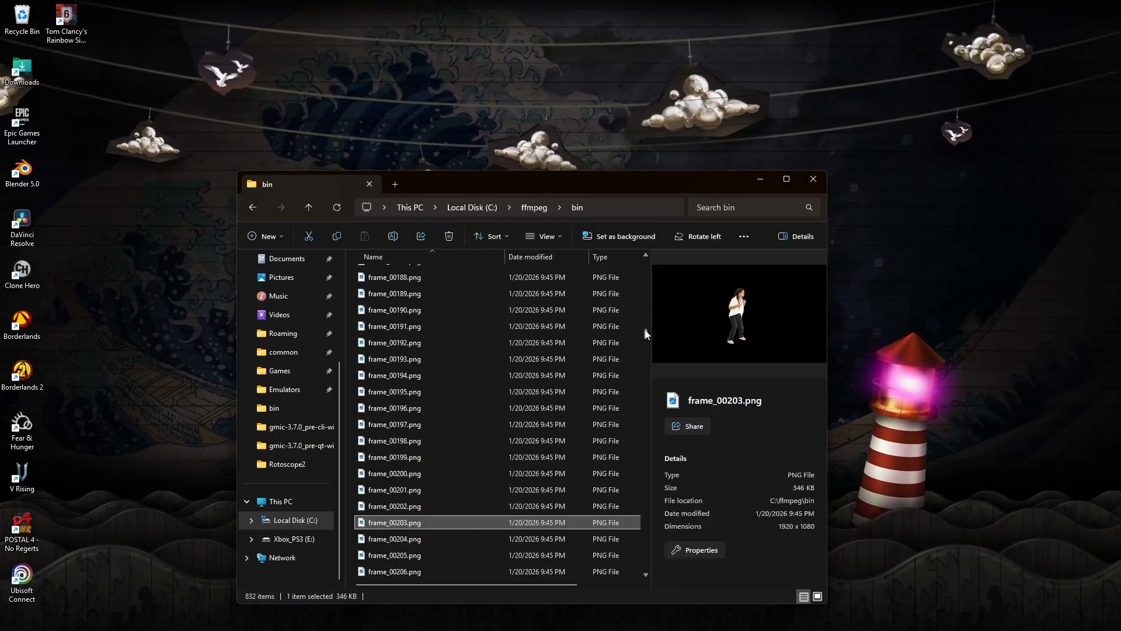
left_click_drag(645, 334, 640, 259)
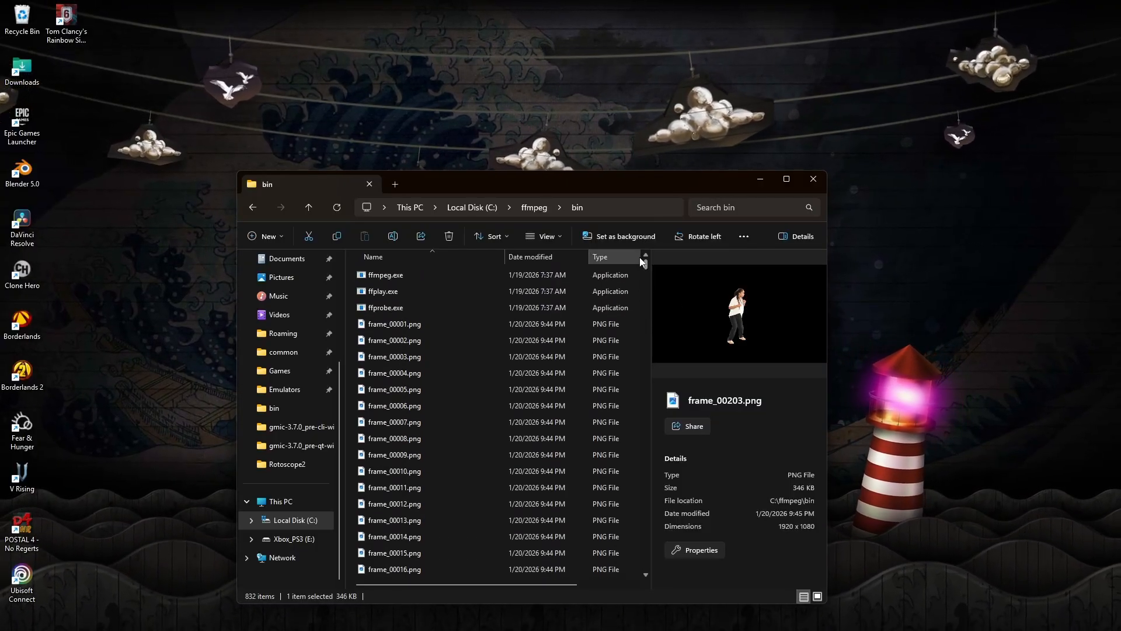
scroll(482, 345, "down", 2)
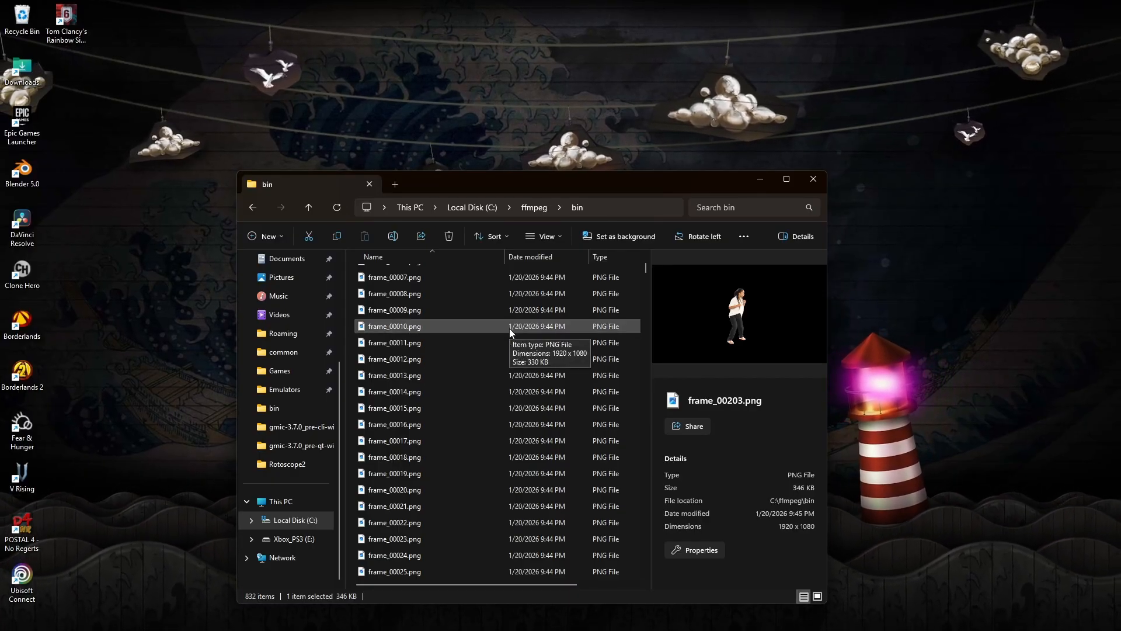
left_click(509, 328)
double_click(509, 328)
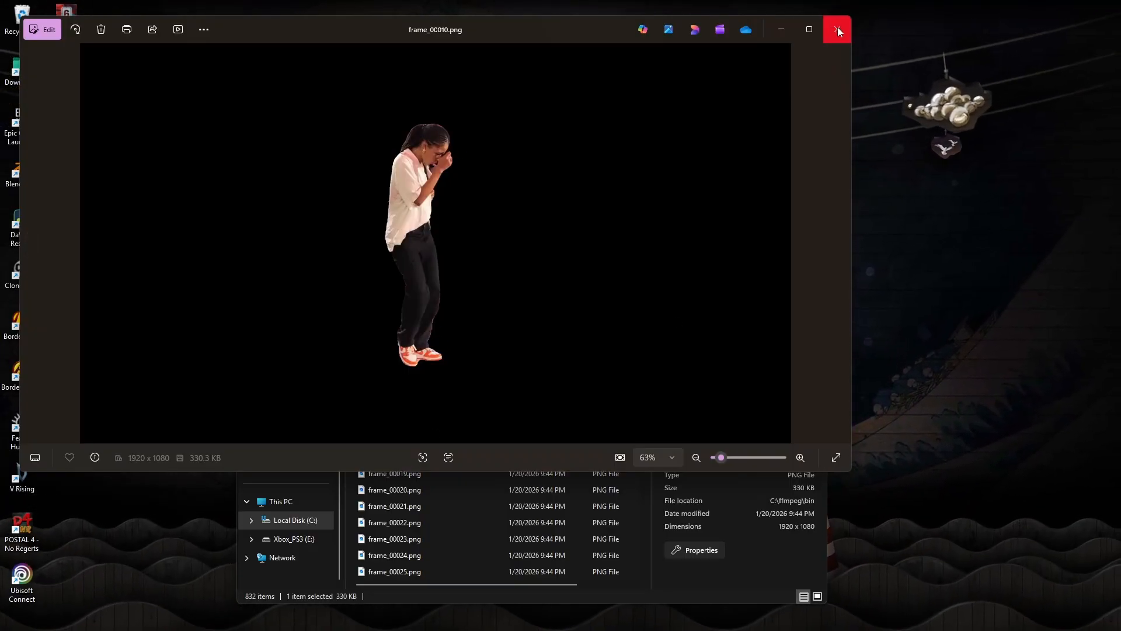
left_click(838, 27)
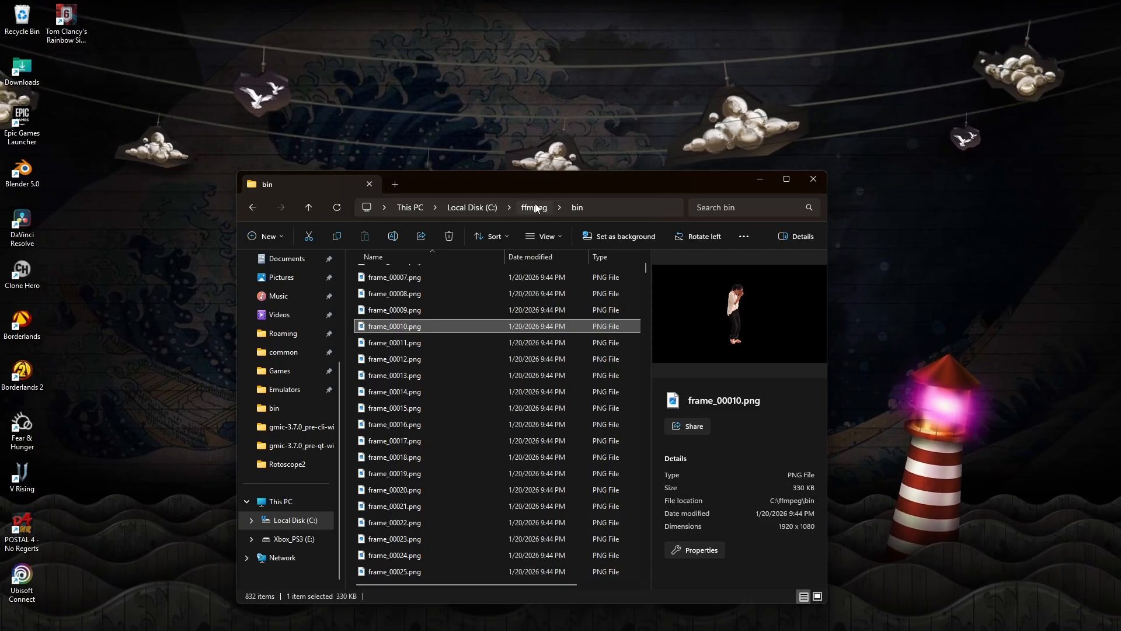
- Go to the gmic-3.7.0_pre-cli-win64 folder on the C: drive, locate LineArt.bat, and select the folder's path for editing
left_click(535, 209)
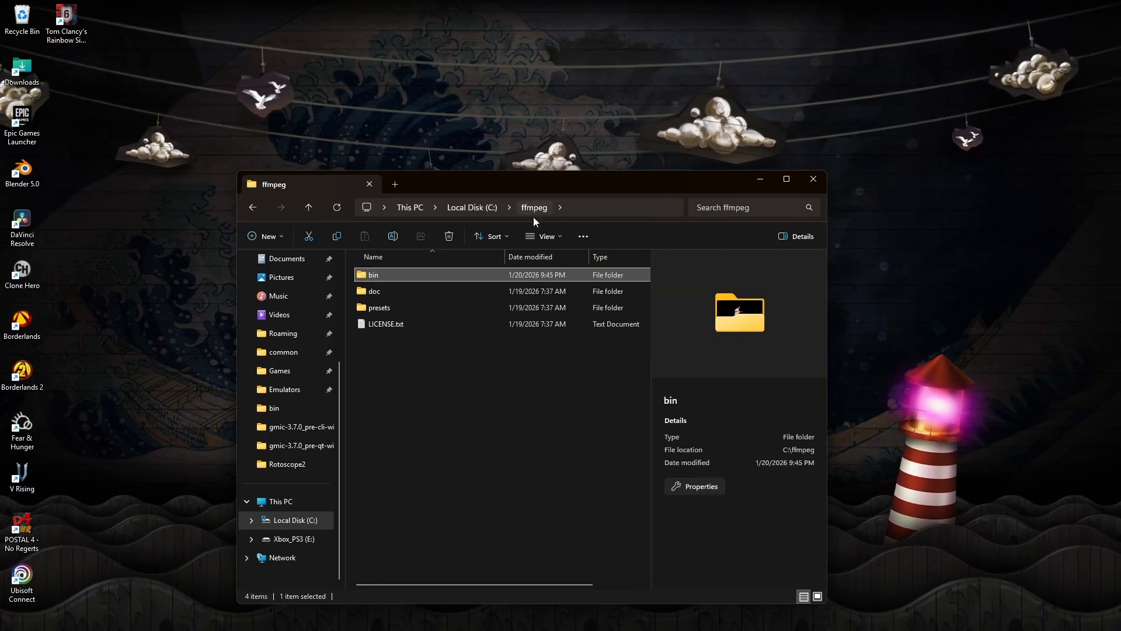
left_click(471, 208)
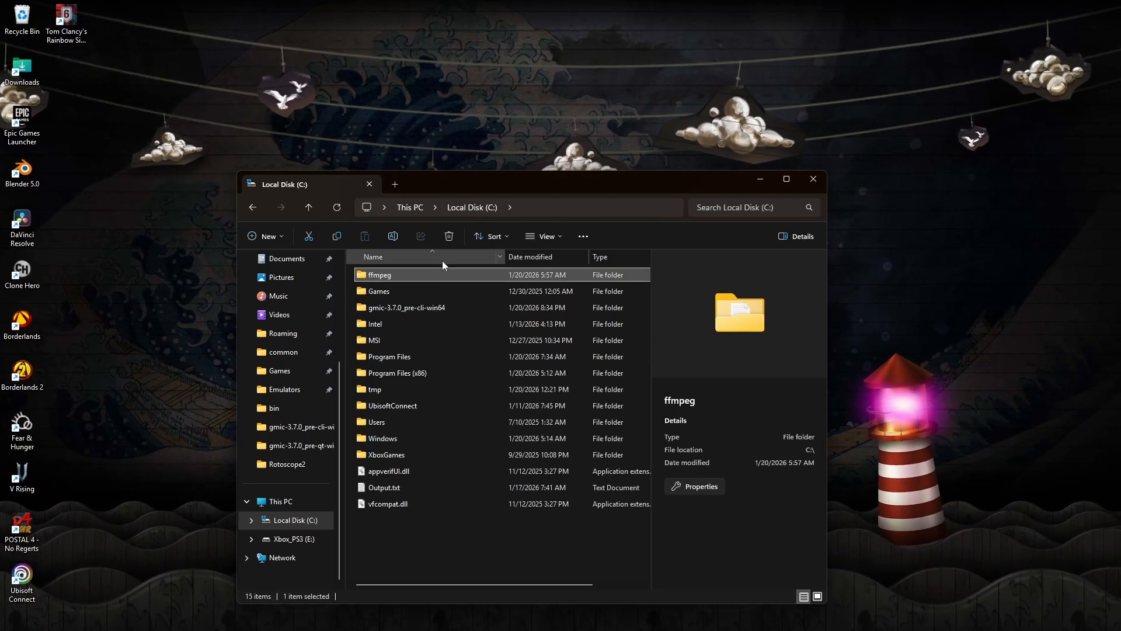
double_click(409, 306)
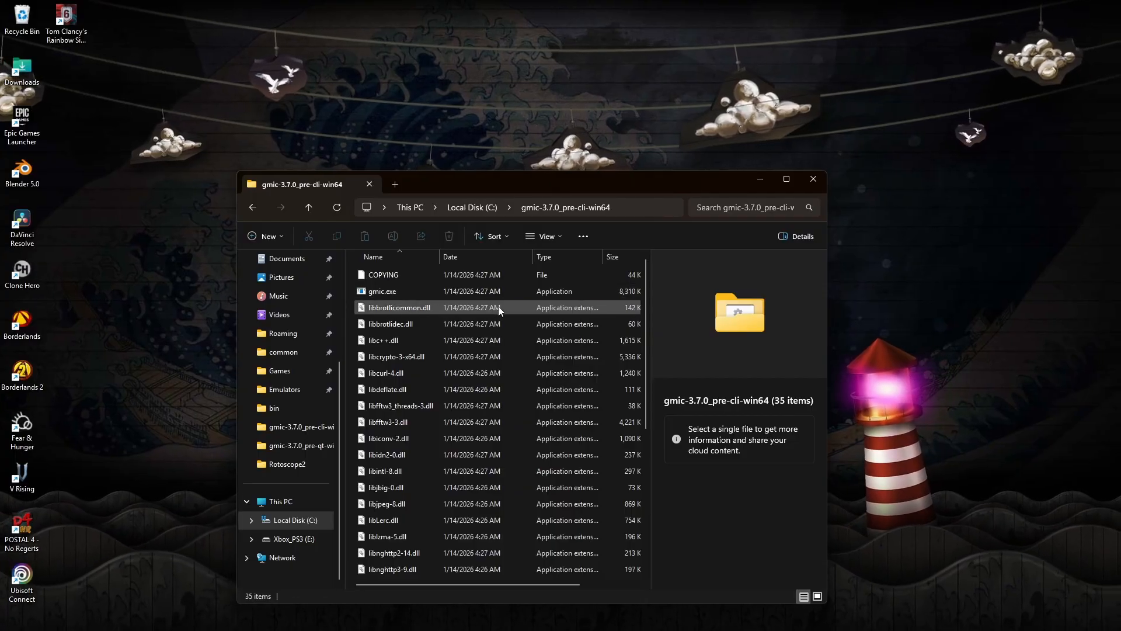
scroll(488, 330, "down", 5)
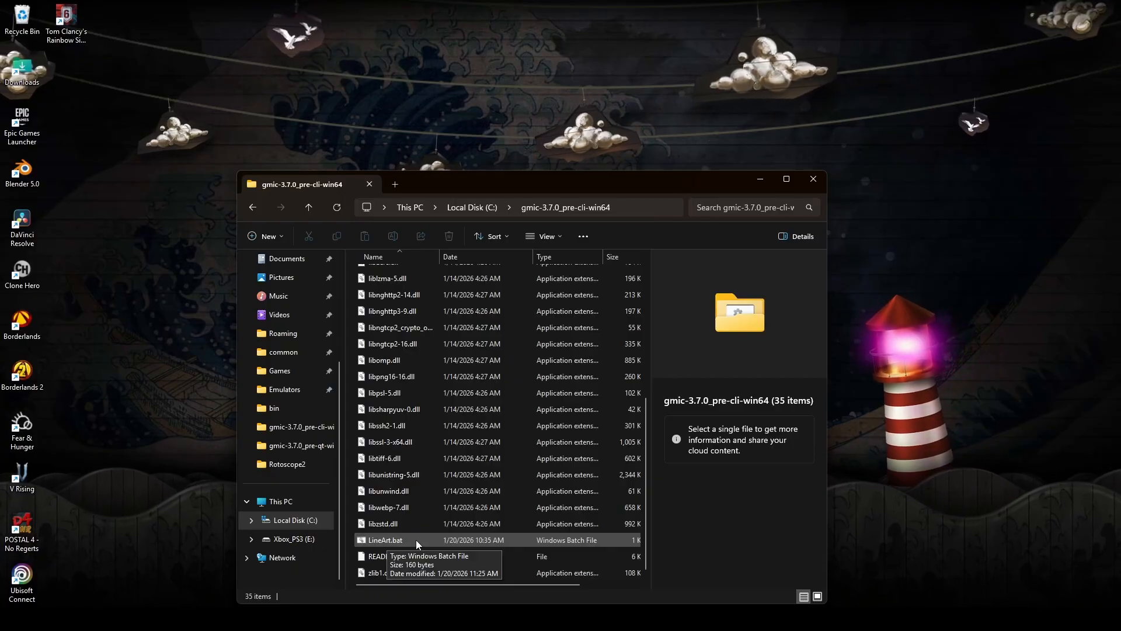
scroll(416, 537, "up", 5)
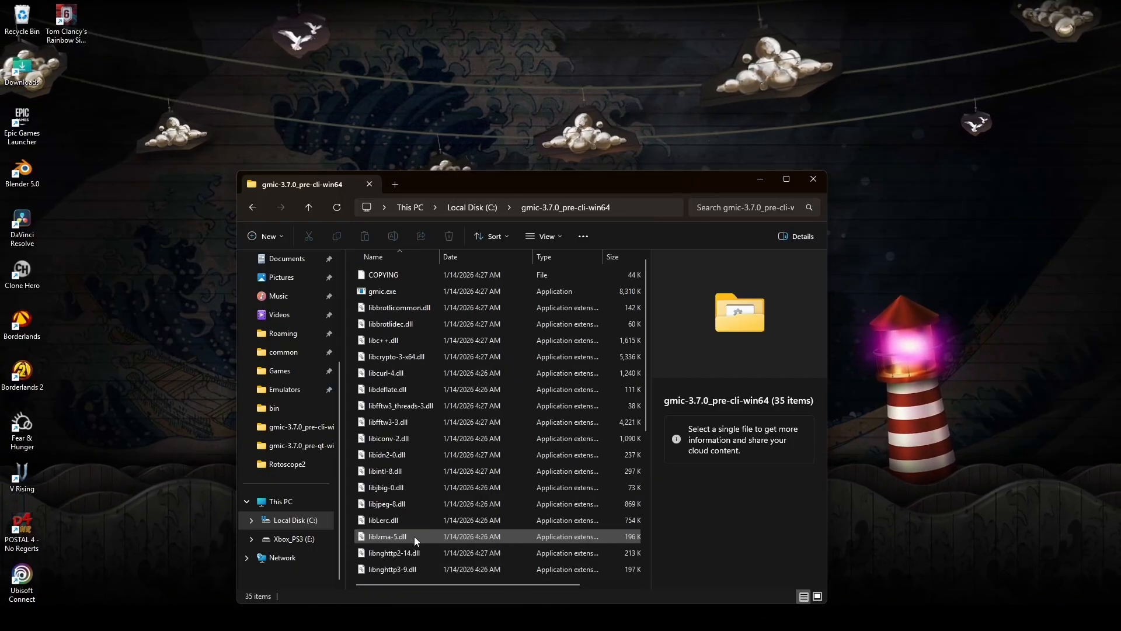
scroll(411, 535, "down", 5)
left_click(485, 212)
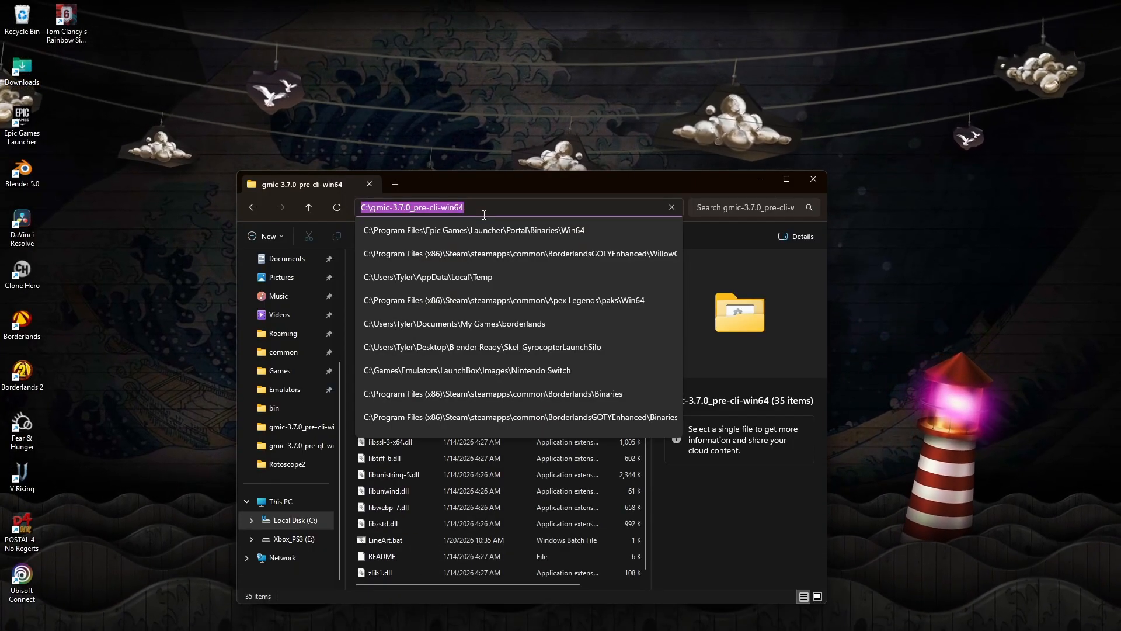
- Leave the G'MIC folder and go to the bin folder inside ffmpeg on the C: drive
left_click(586, 183)
left_click(484, 206)
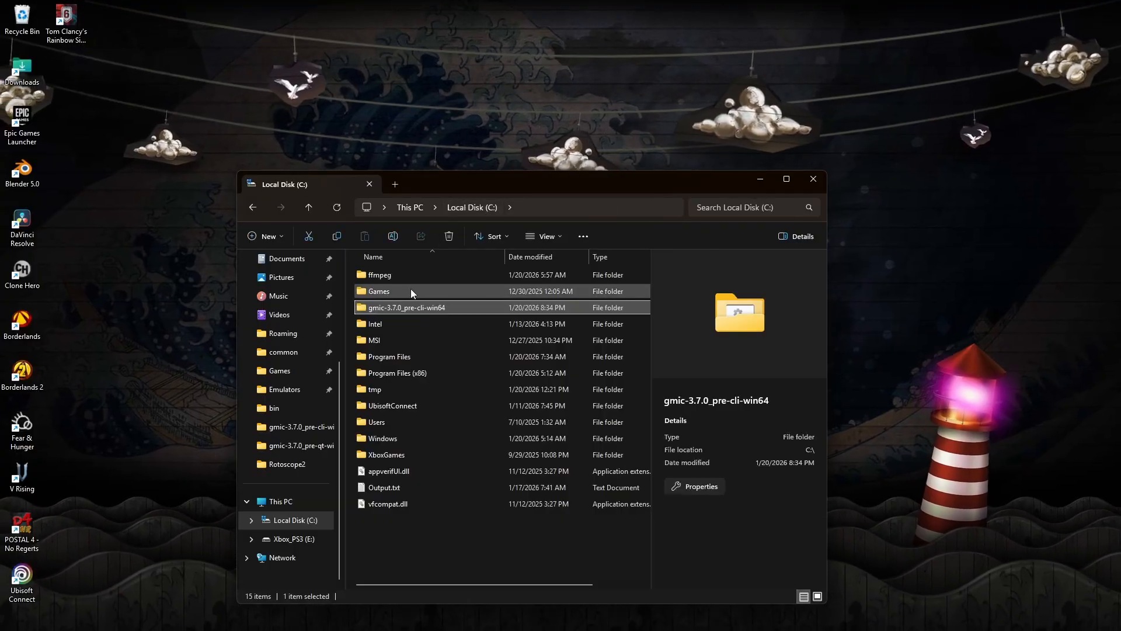
double_click(411, 276)
double_click(391, 276)
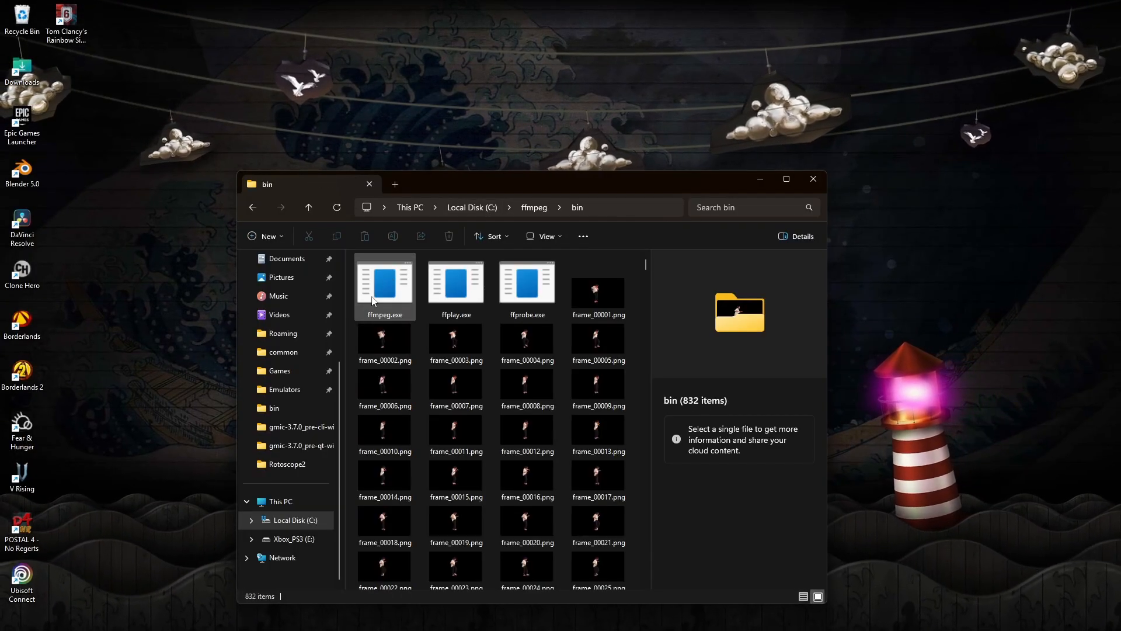
- Select every extracted image from frame_00001.png through frame_00827.png and cut them from the bin folder
left_click(613, 289)
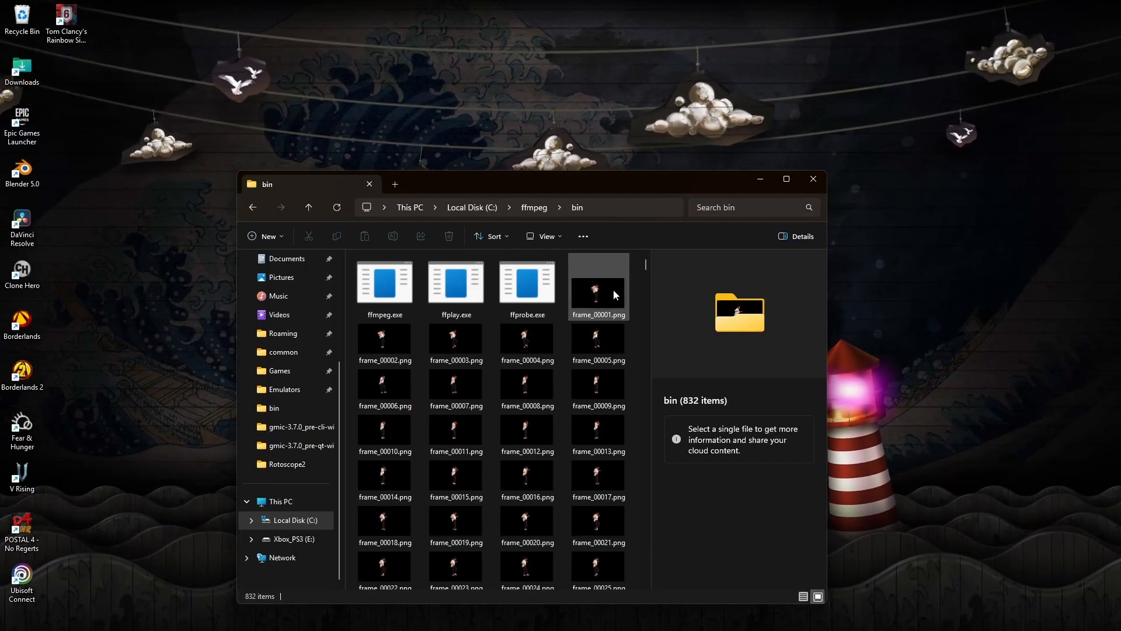
scroll(556, 450, "down", 2)
scroll(561, 446, "down", 20)
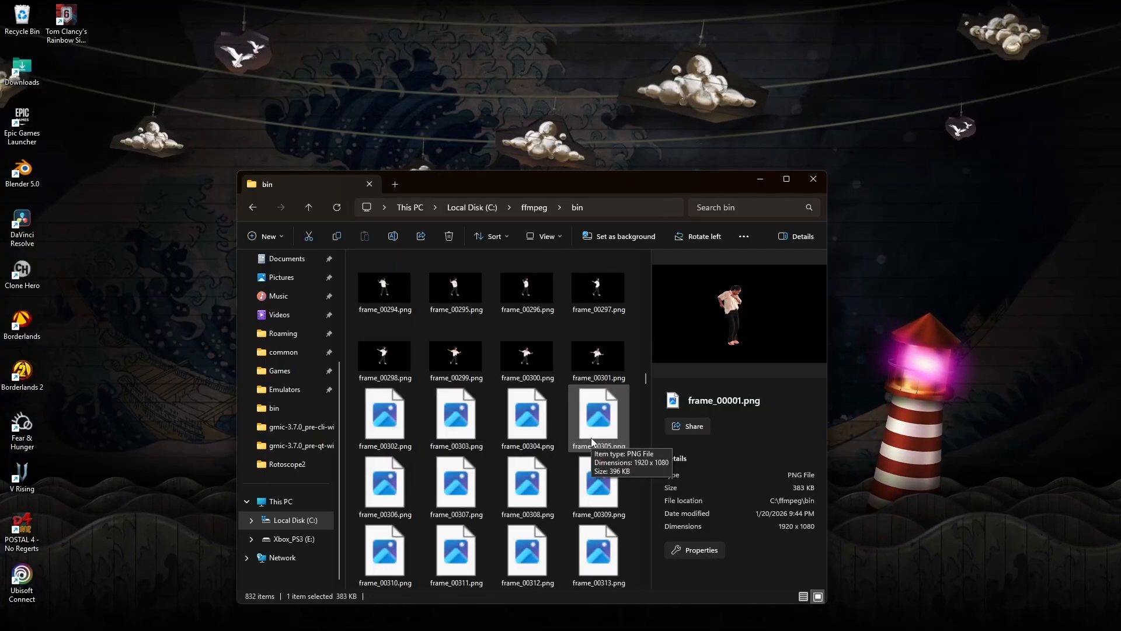
scroll(561, 444, "down", 20)
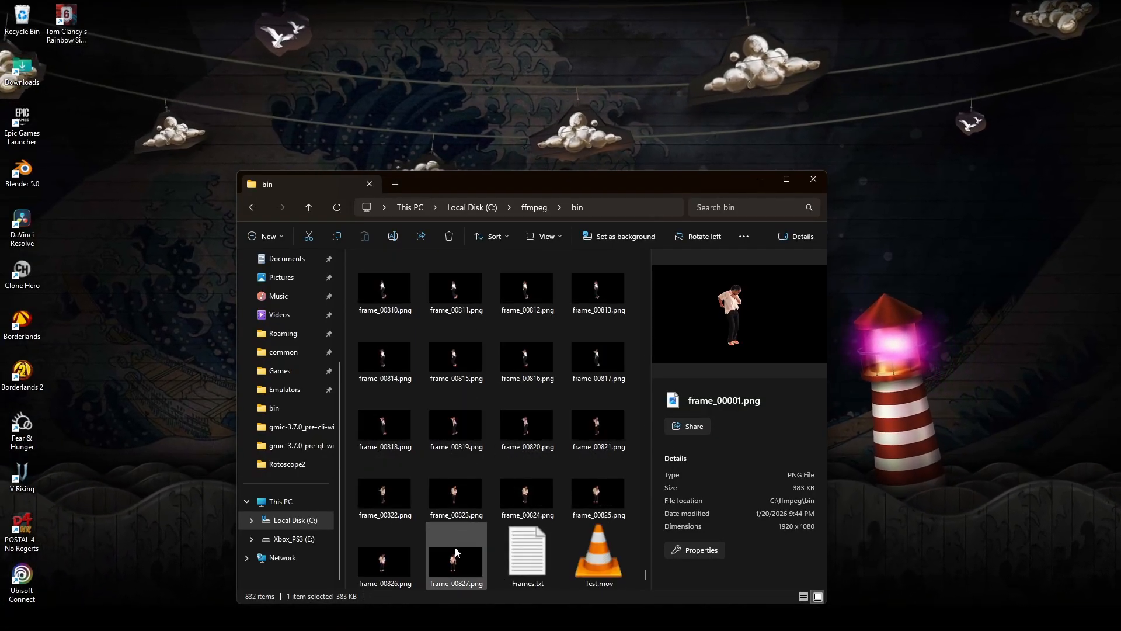
left_click(456, 551, "shift")
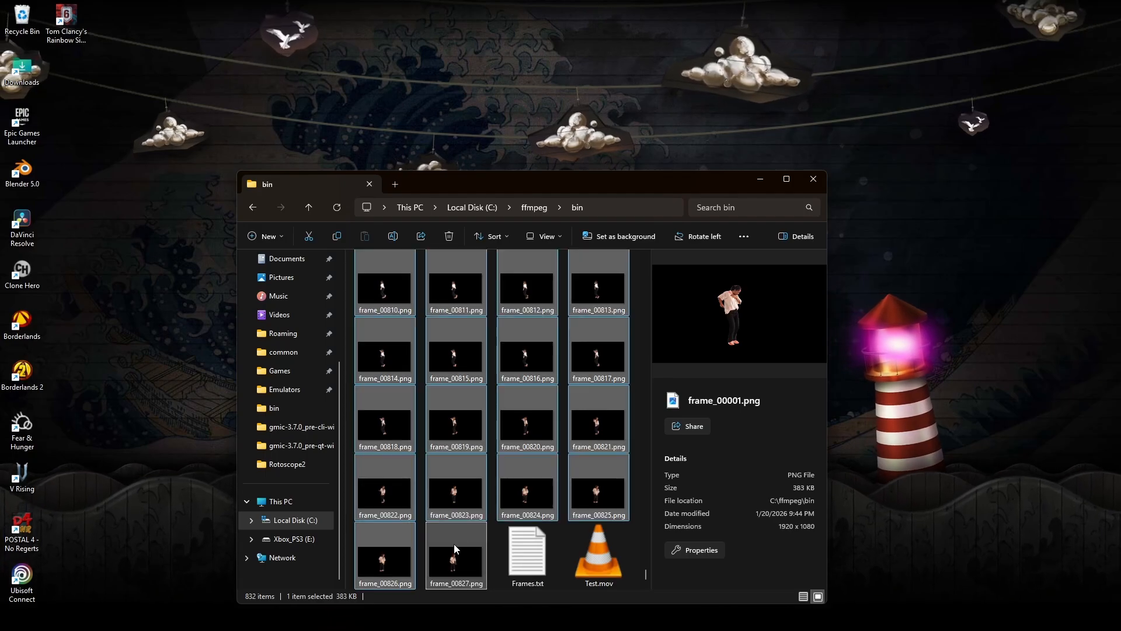
scroll(488, 327, "up", 3)
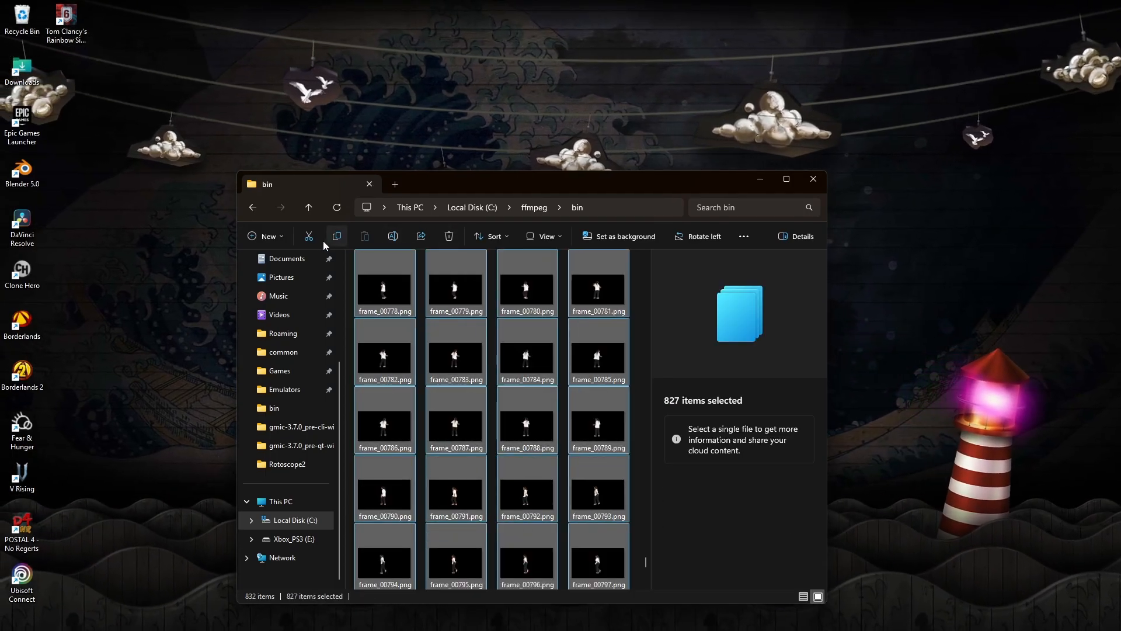
left_click(310, 237)
- Paste the cut frames into the gmic-3.7.0_pre-cli-win64 folder on the C: drive
left_click(251, 208)
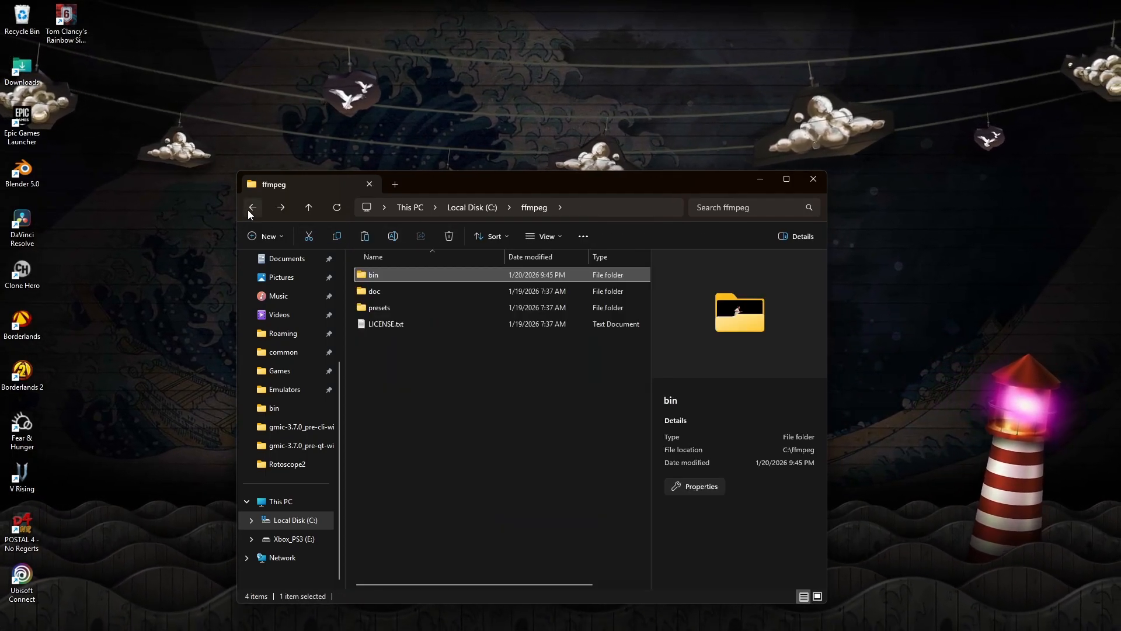
left_click(472, 208)
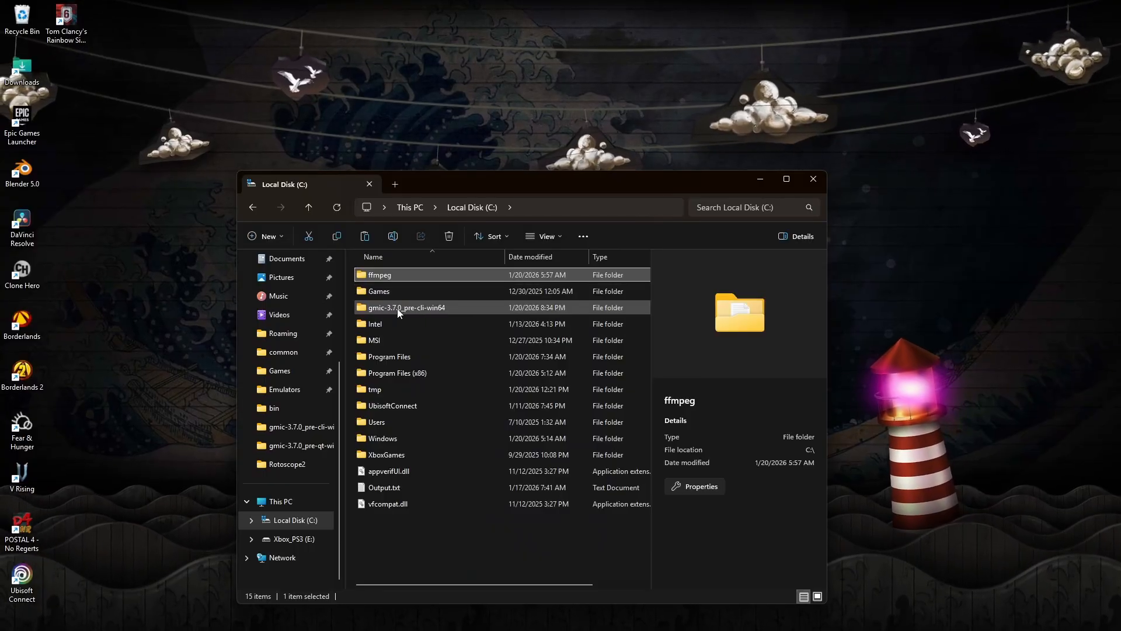
double_click(398, 308)
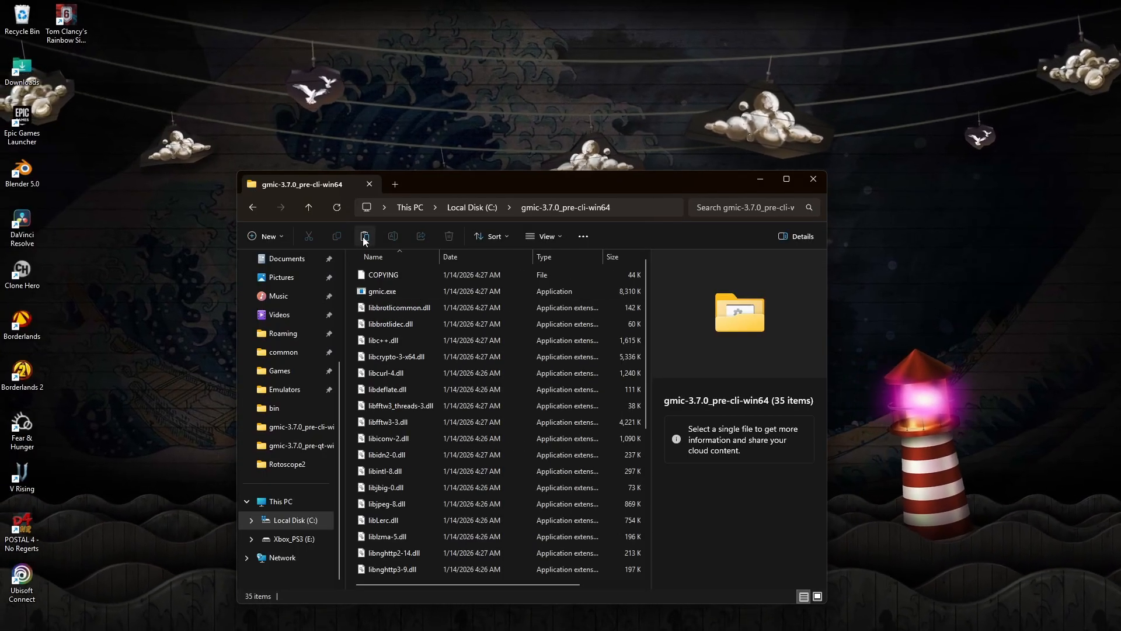
key("ctrl+v")
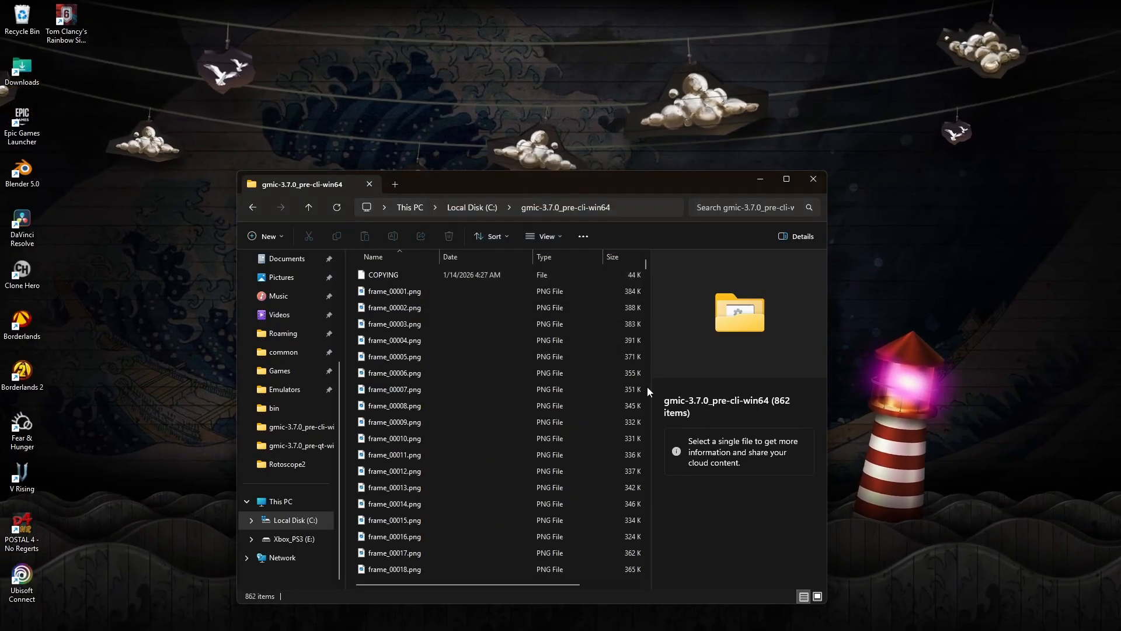
- Locate LineArt.bat in the G'MIC folder's file list and try launching gmic.exe
left_click_drag(647, 265, 647, 567)
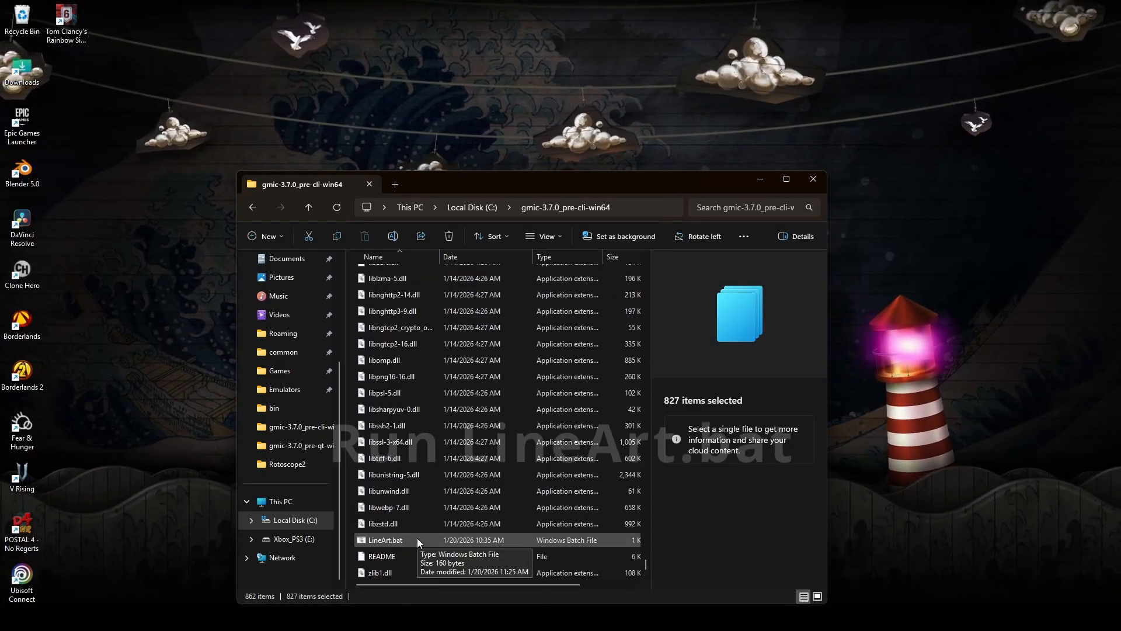
scroll(479, 358, "up", 8)
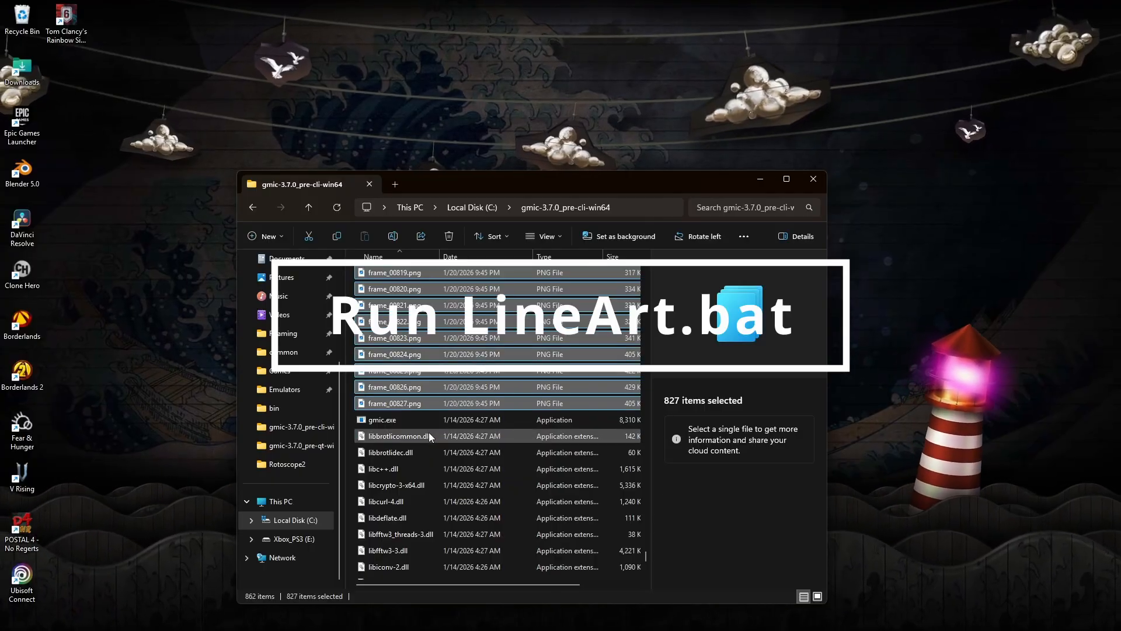
scroll(456, 473, "up", 2)
left_click(394, 520)
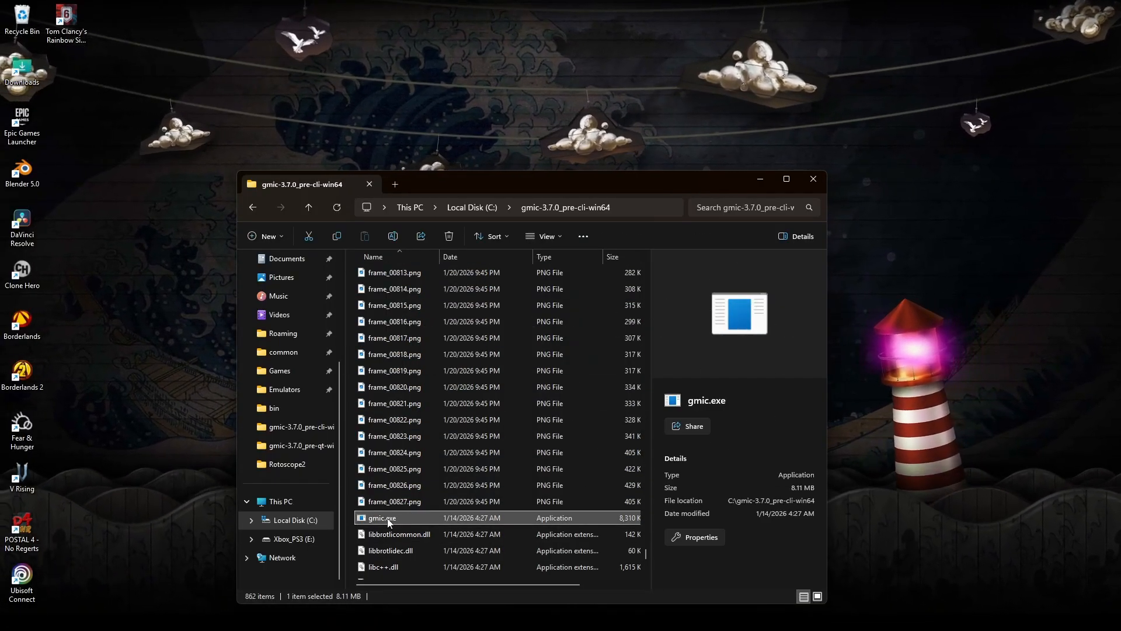
double_click(389, 522)
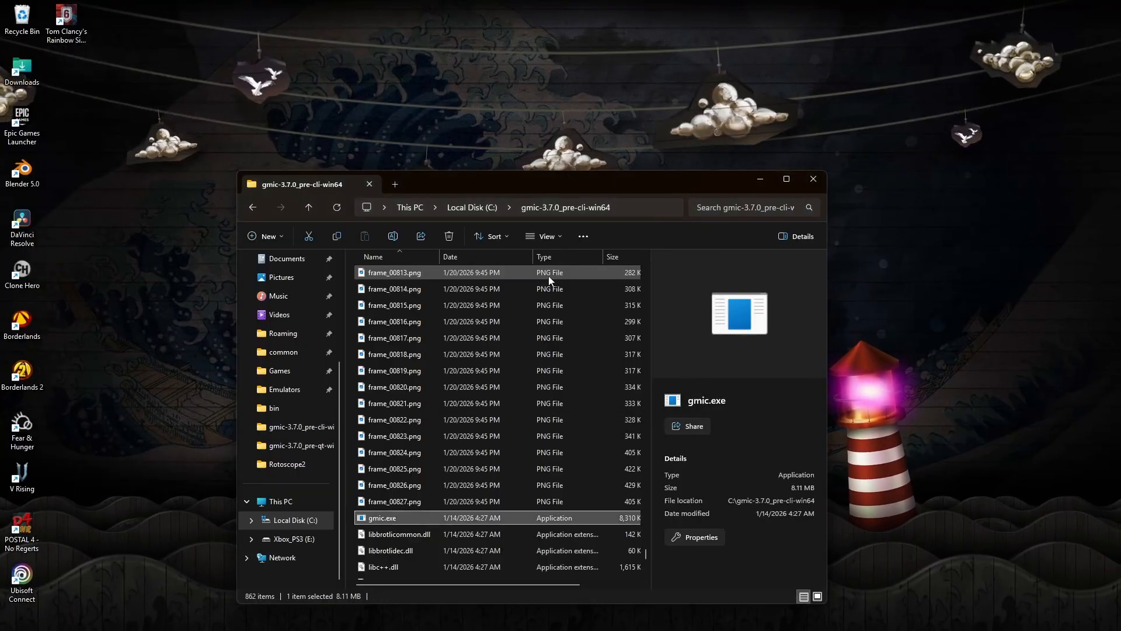
scroll(438, 467, "down", 7)
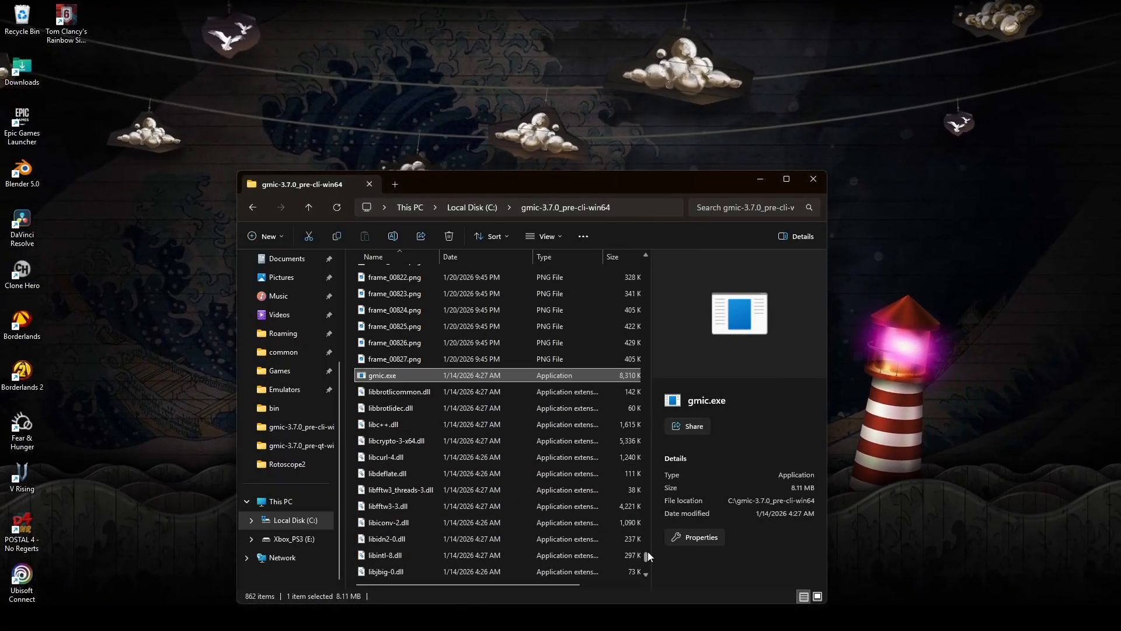
left_click_drag(647, 555, 645, 563)
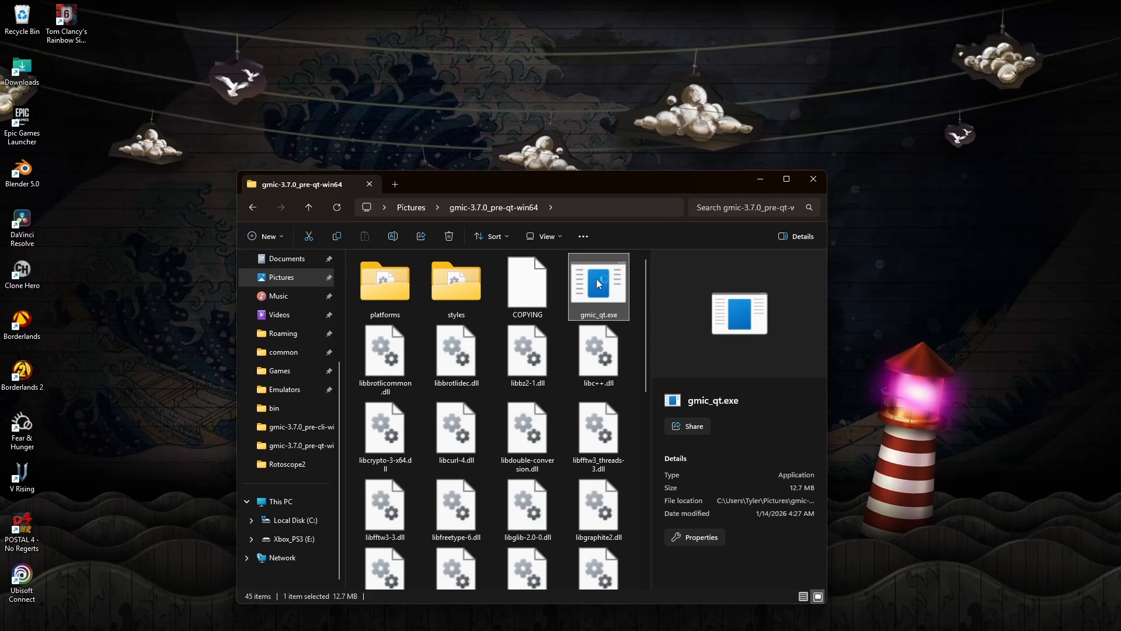
- Launch gmic_qt.exe from the gmic-3.7.0_pre-qt-win64 folder and dismiss the image selection without choosing a file
double_click(597, 283)
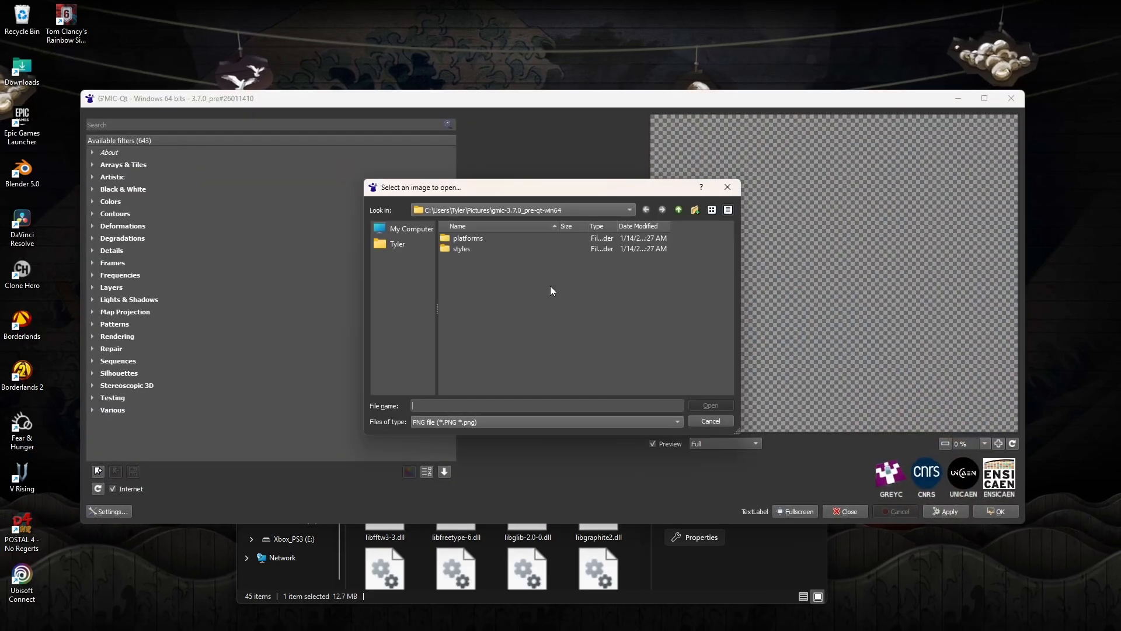
left_click(410, 244)
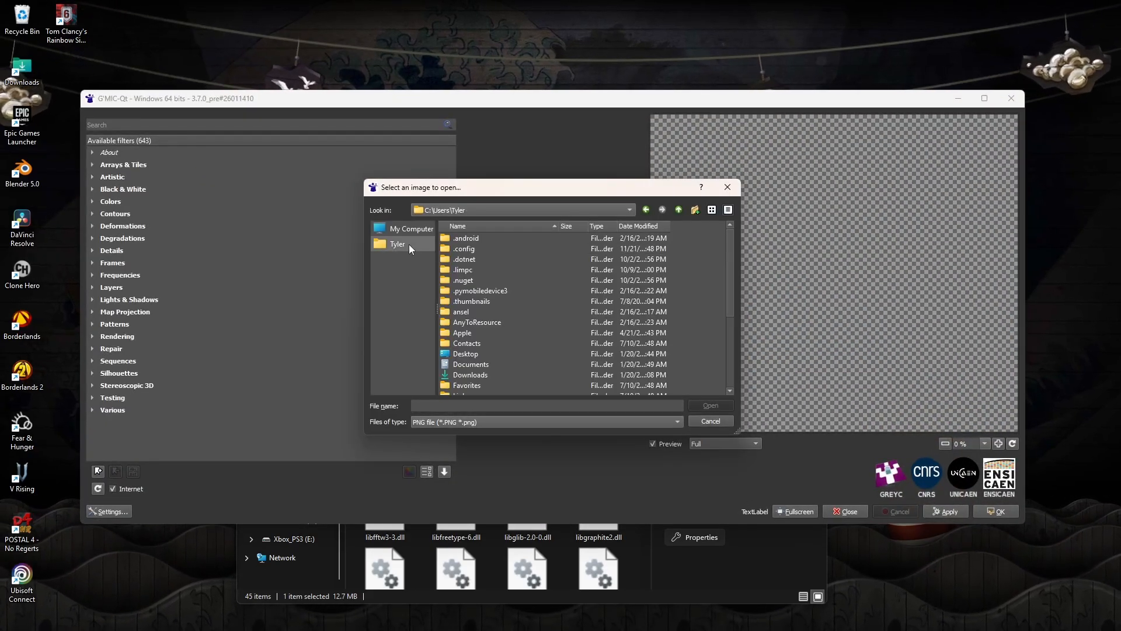
left_click(727, 186)
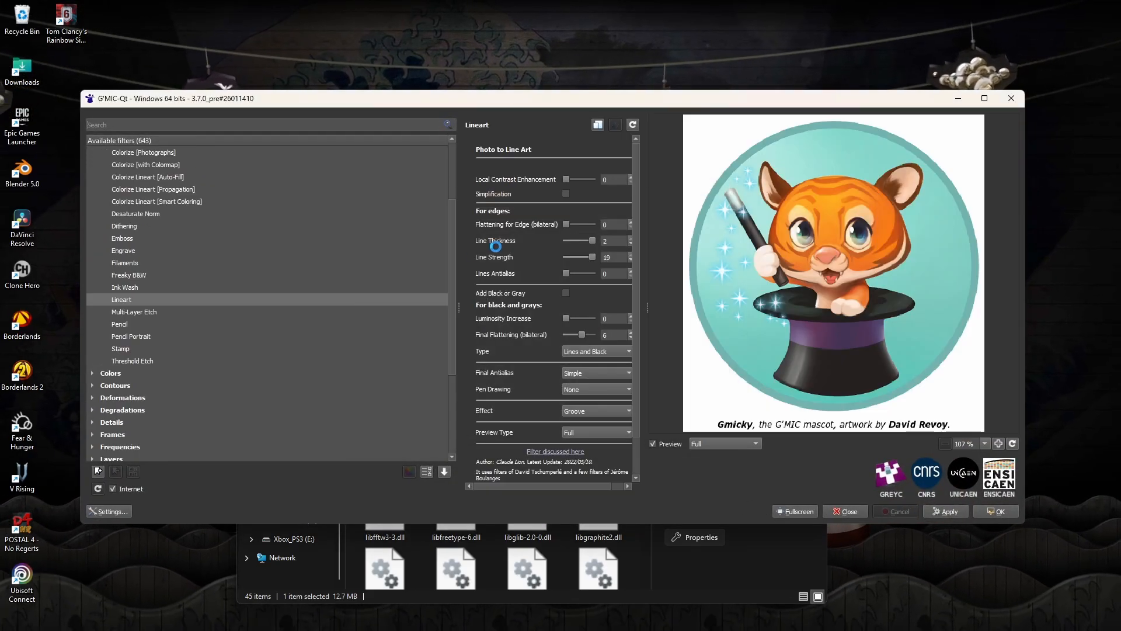
- Preview Black & White filters such as Desaturate Norm, Threshold Etch, Pencil, Ink Wash, Filaments and Dithering on the sample image
left_click(225, 310)
left_click(247, 215)
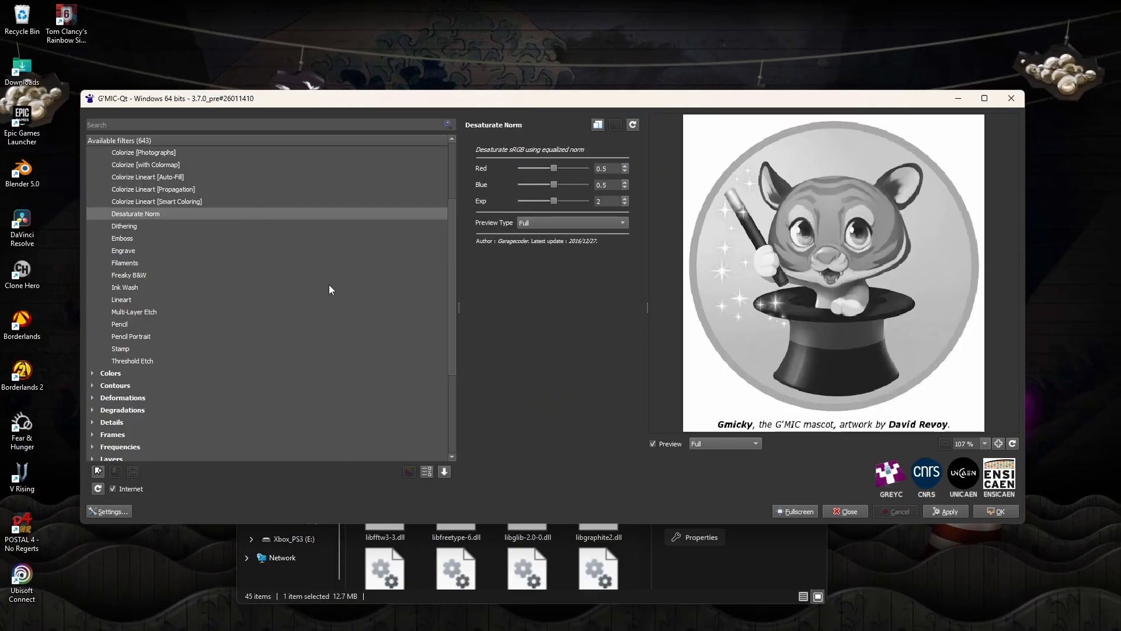
left_click(379, 361)
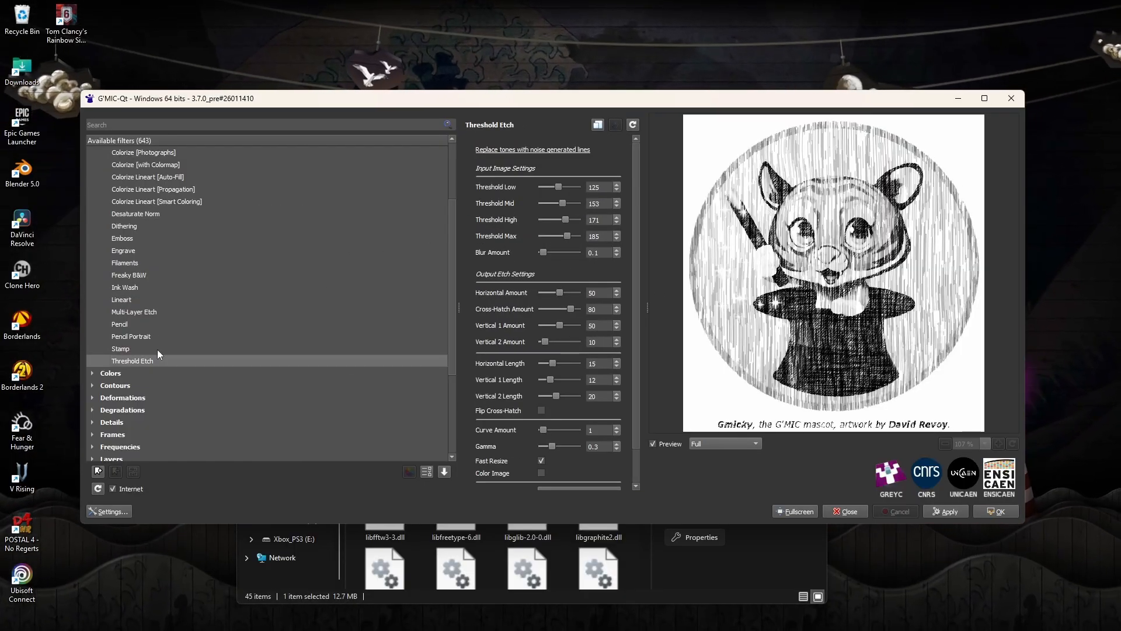
left_click(153, 325)
left_click(171, 286)
left_click(252, 260)
left_click(254, 227)
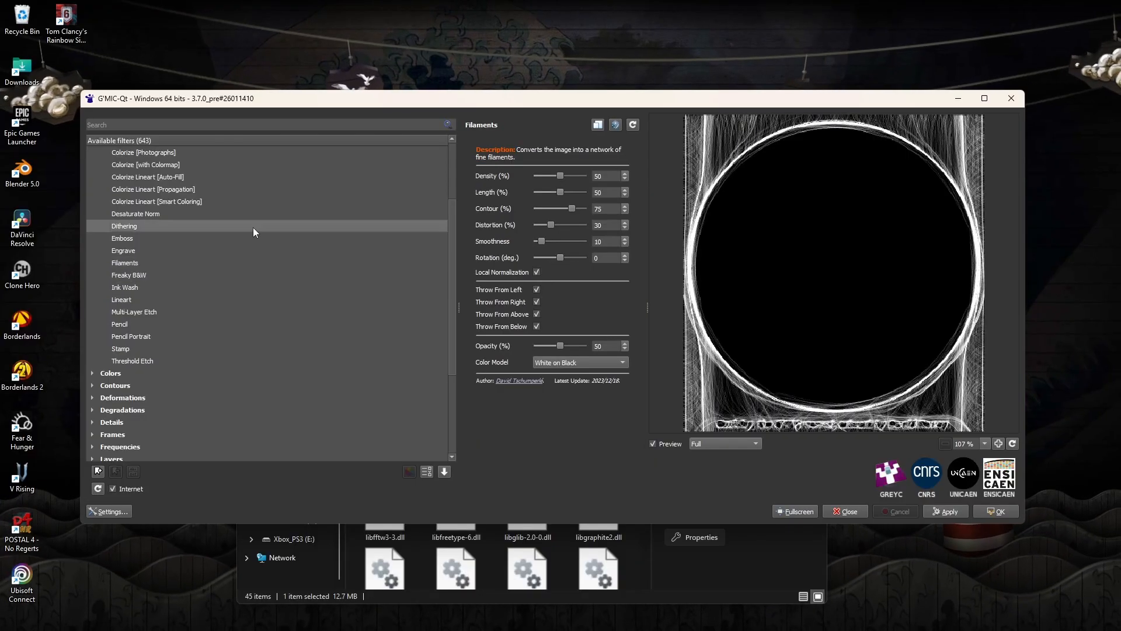
left_click(258, 203)
- Preview the Black & White, B&W Stencil and Charcoal filters, look over the remaining filter categories, and close G'MIC-Qt
scroll(251, 274, "up", 3)
left_click(234, 240)
left_click(233, 214)
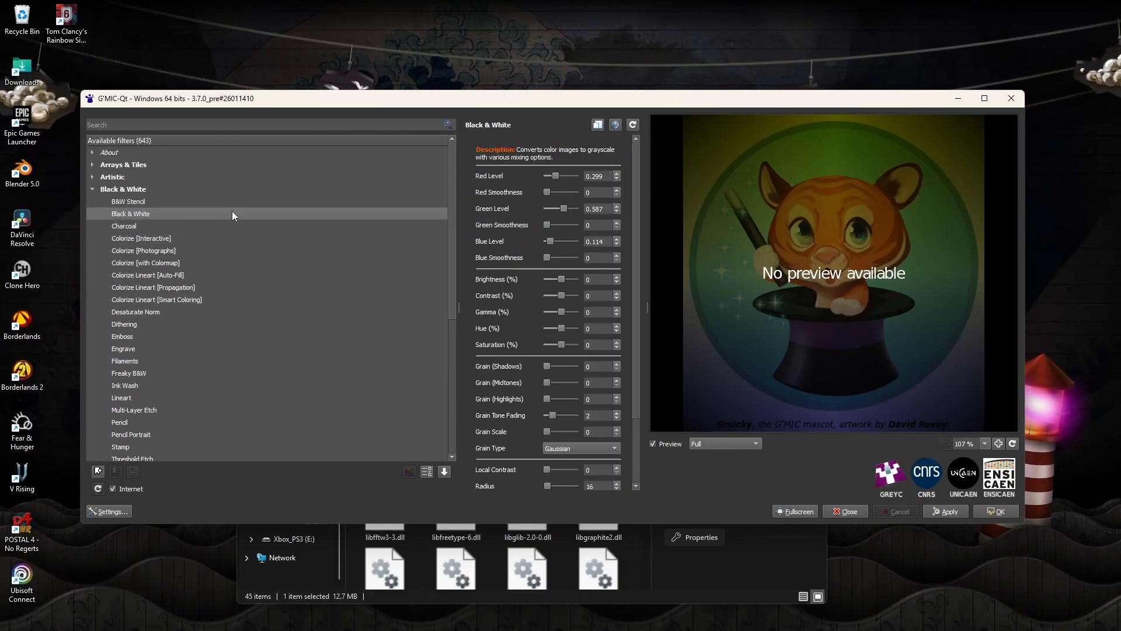
left_click(233, 202)
left_click(210, 299)
left_click(174, 225)
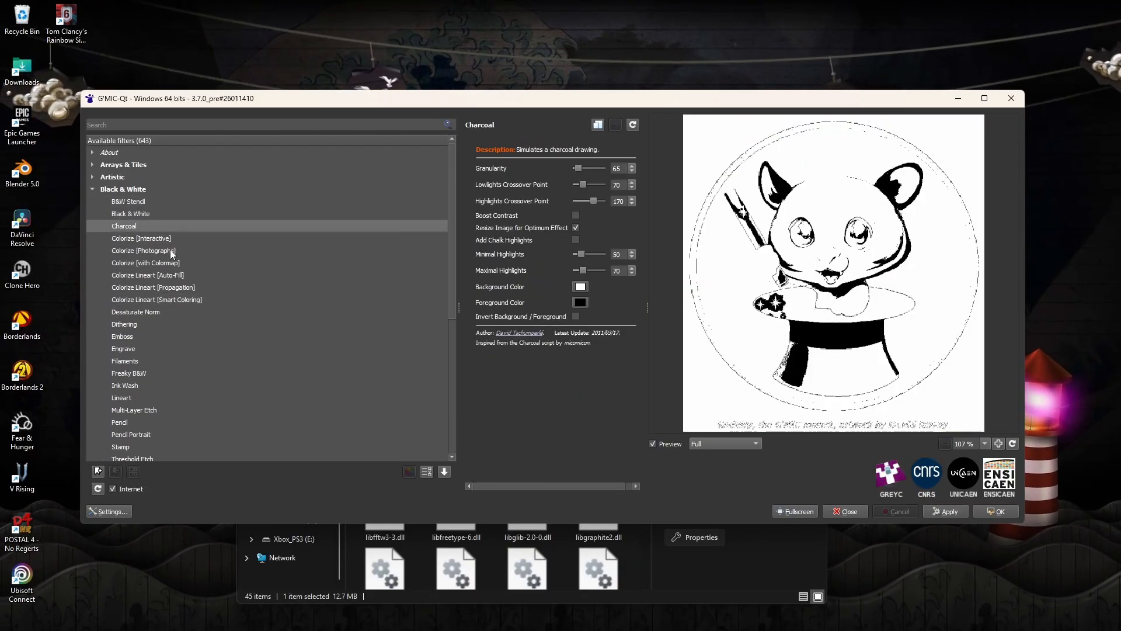
left_click(173, 238)
left_click(177, 226)
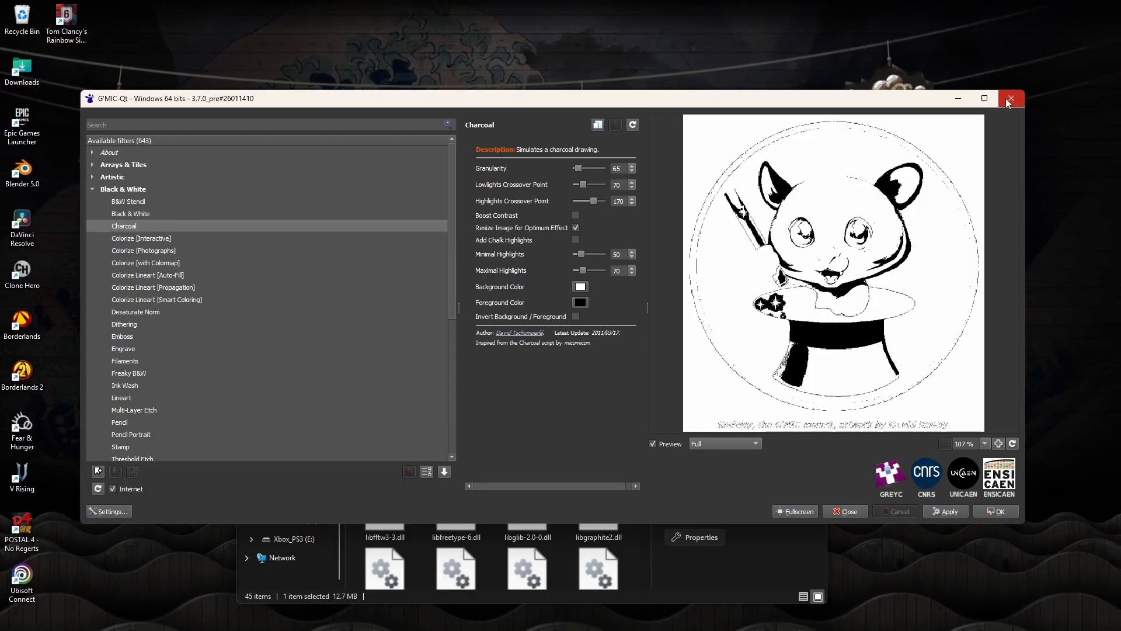
scroll(283, 352, "down", 7)
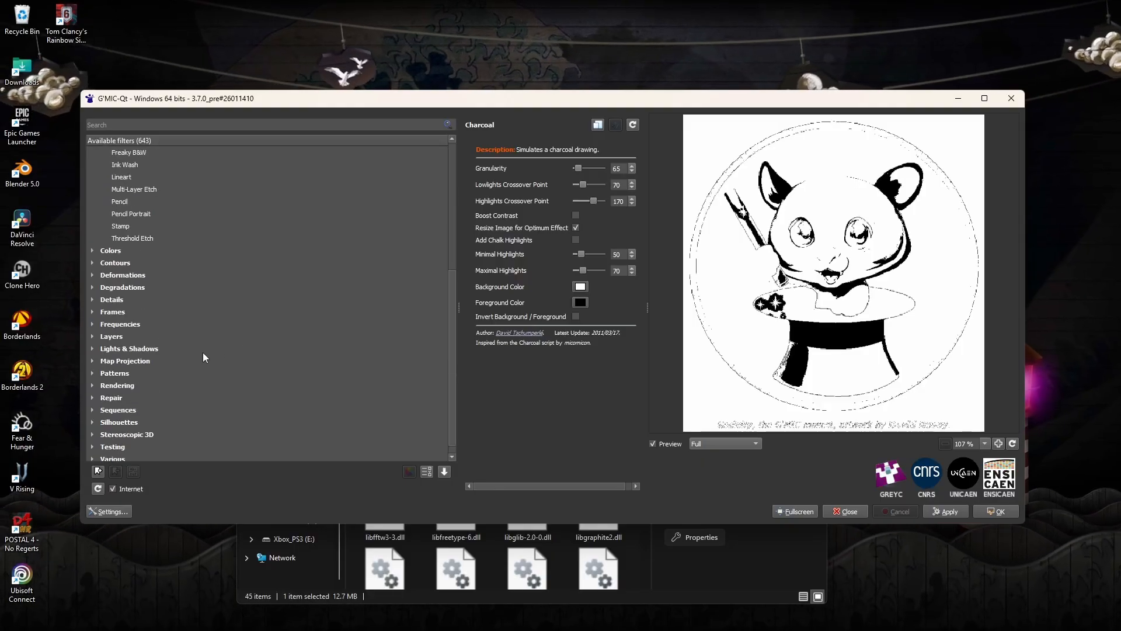
left_click(1011, 98)
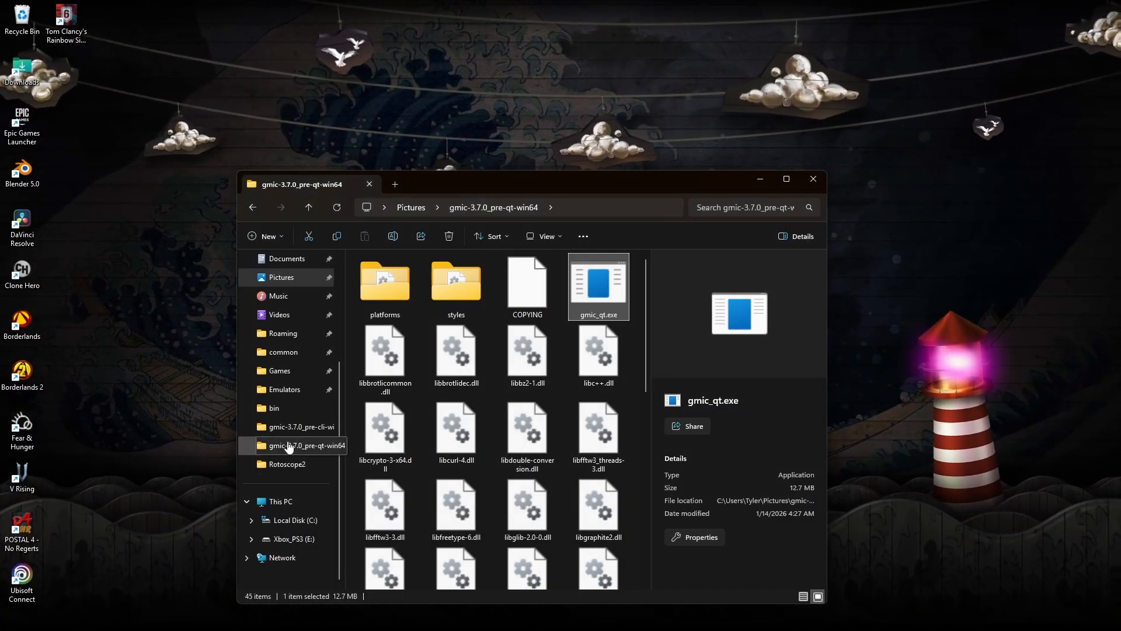
- Return to the gmic-3.7.0_pre-cli-win64 folder on the C: drive and run LineArt.bat on the frames
left_click(292, 520)
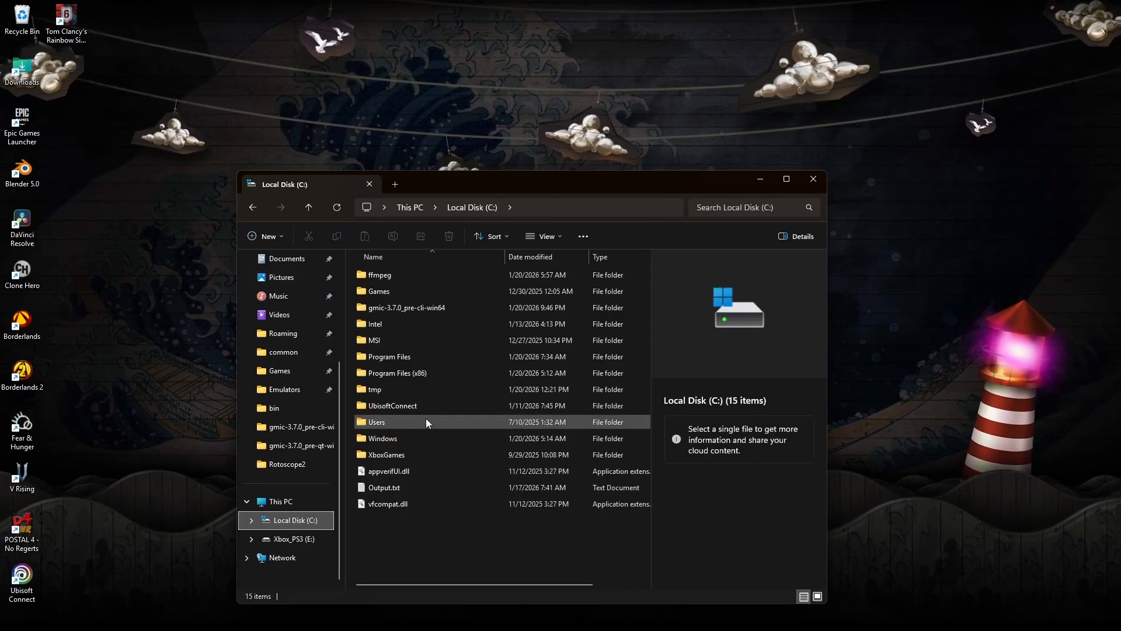
double_click(454, 307)
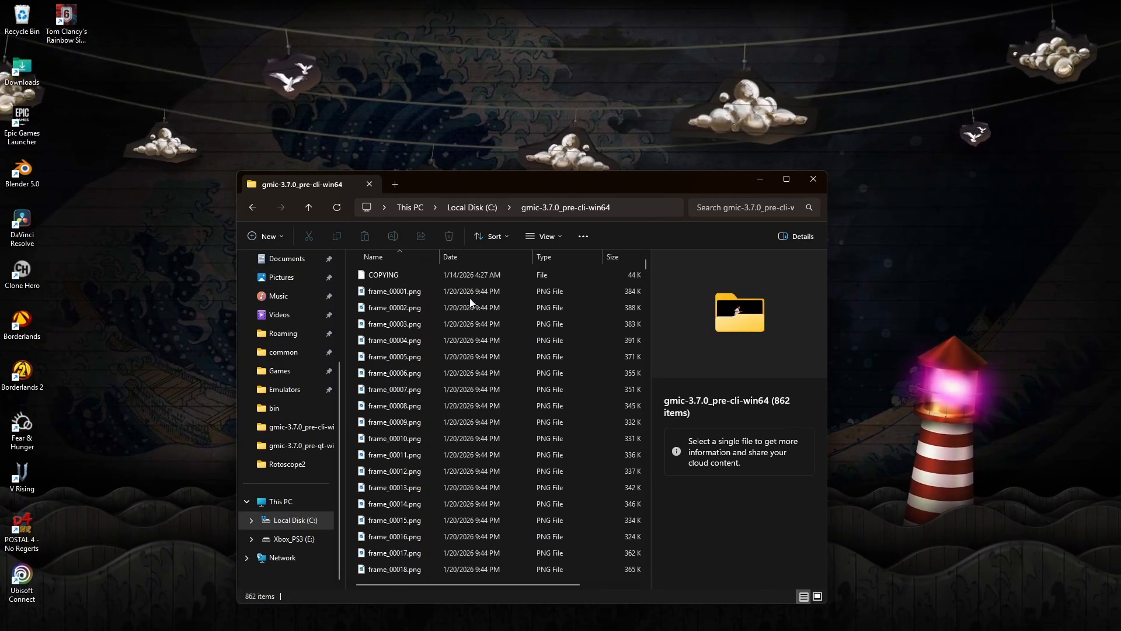
scroll(521, 384, "down", 6)
left_click_drag(647, 277, 557, 563)
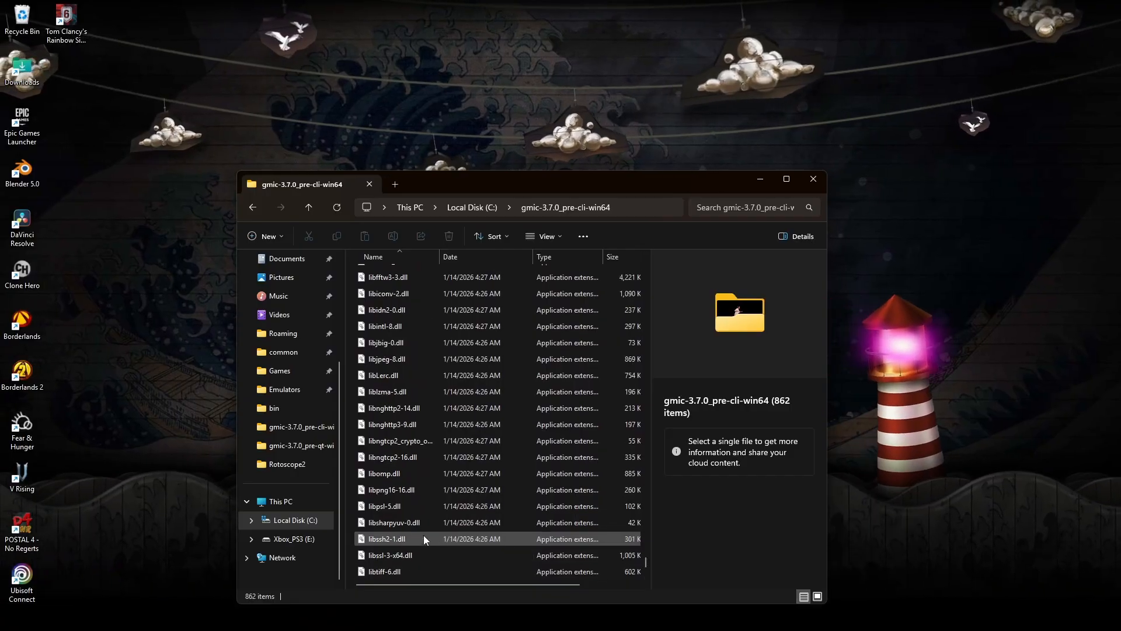
double_click(414, 539)
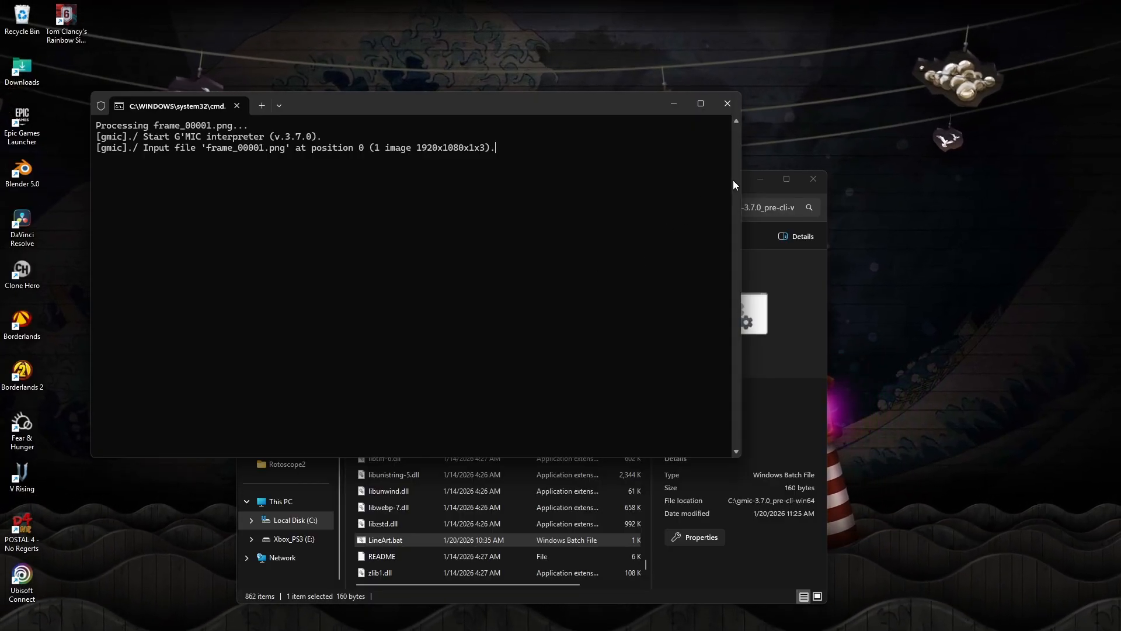
left_click(776, 351)
left_click(156, 248)
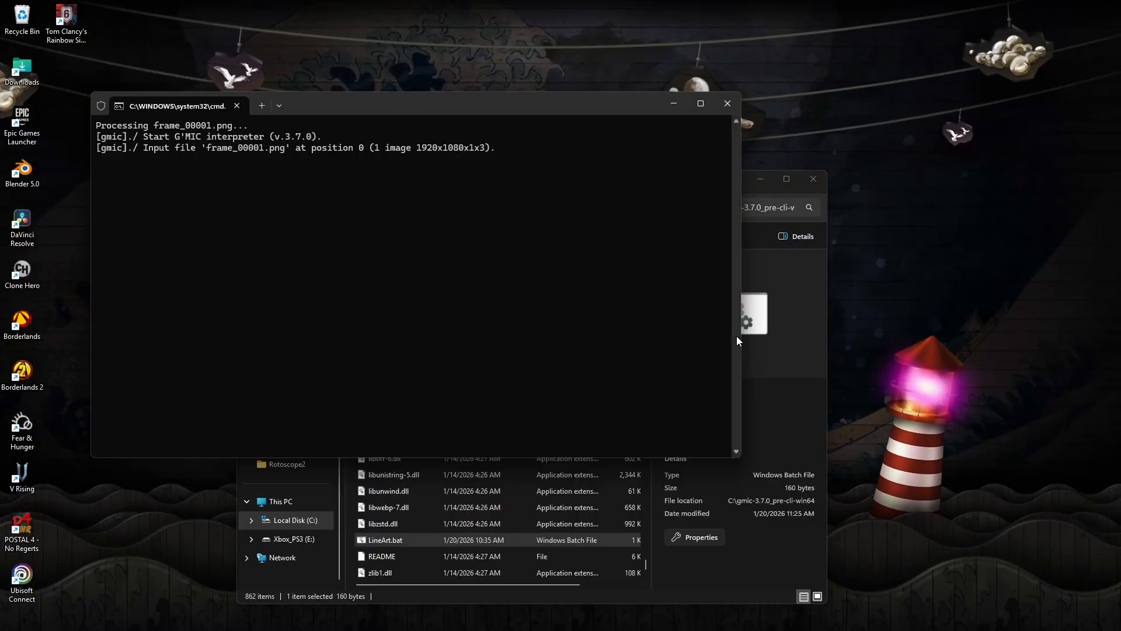
- Bring the gmic-3.7.0_pre-cli-win64 folder forward and preview the generated line art frames from lineart_frame_00001.png to lineart_frame_00013.png
mouse_move(751, 626)
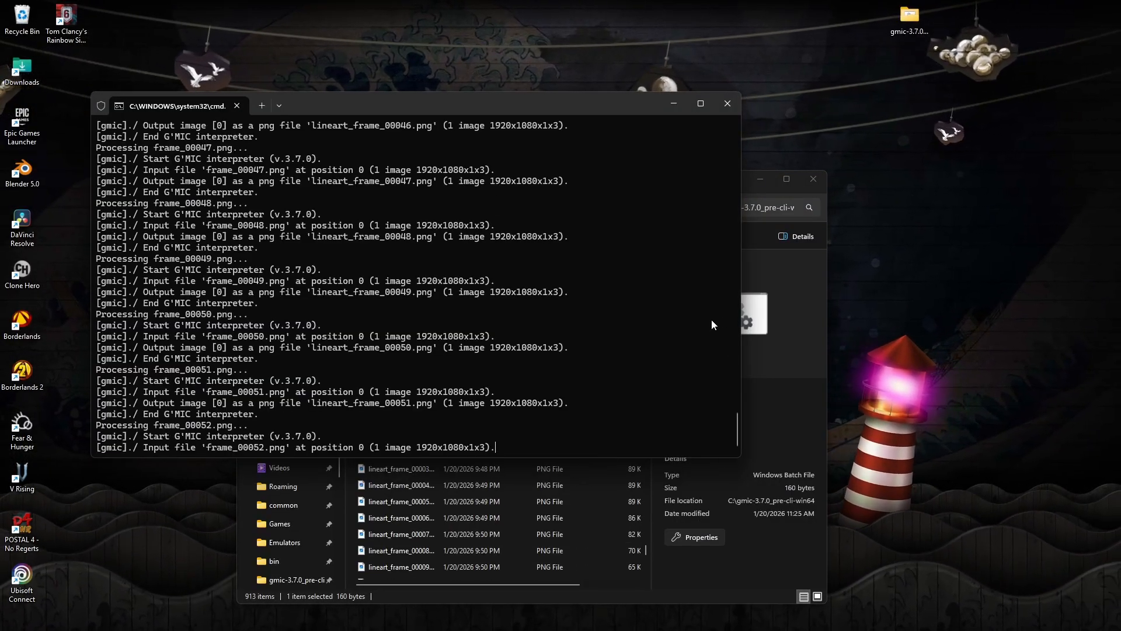
left_click(757, 380)
left_click(435, 440)
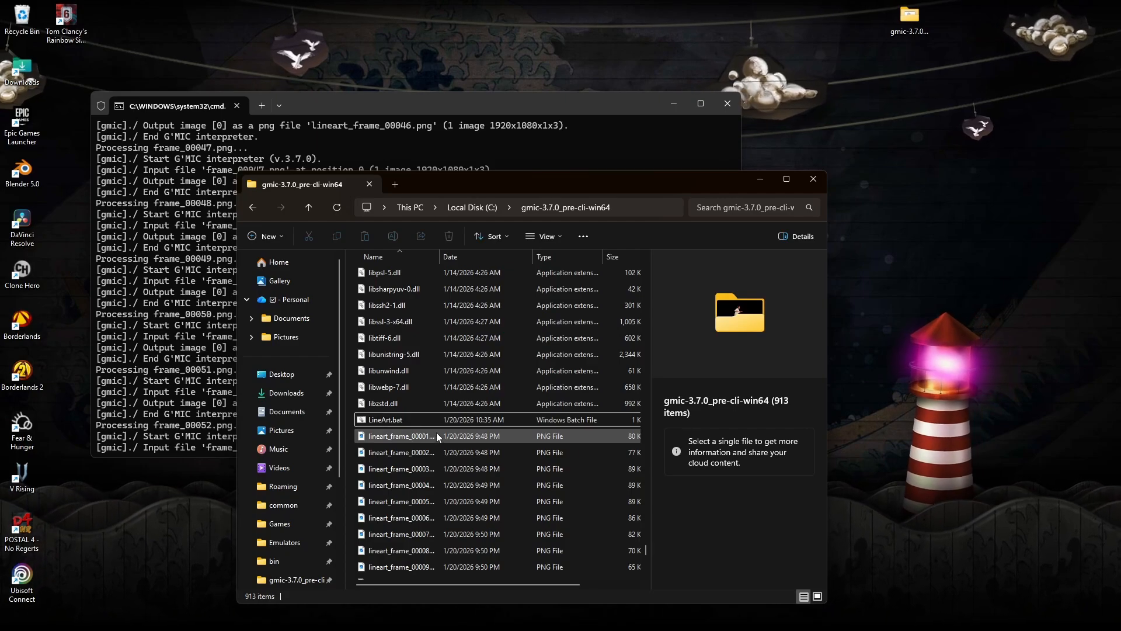
left_click(436, 436)
left_click(434, 469)
left_click(435, 486)
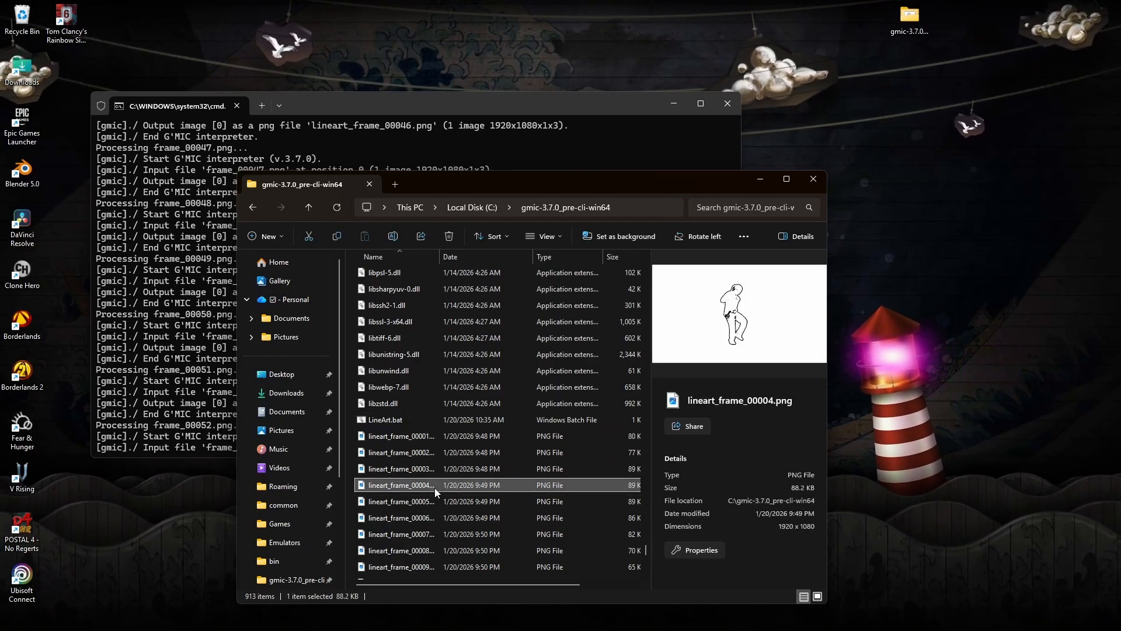
left_click(435, 514)
scroll(433, 485, "down", 3)
left_click(435, 489)
scroll(434, 488, "down", 4)
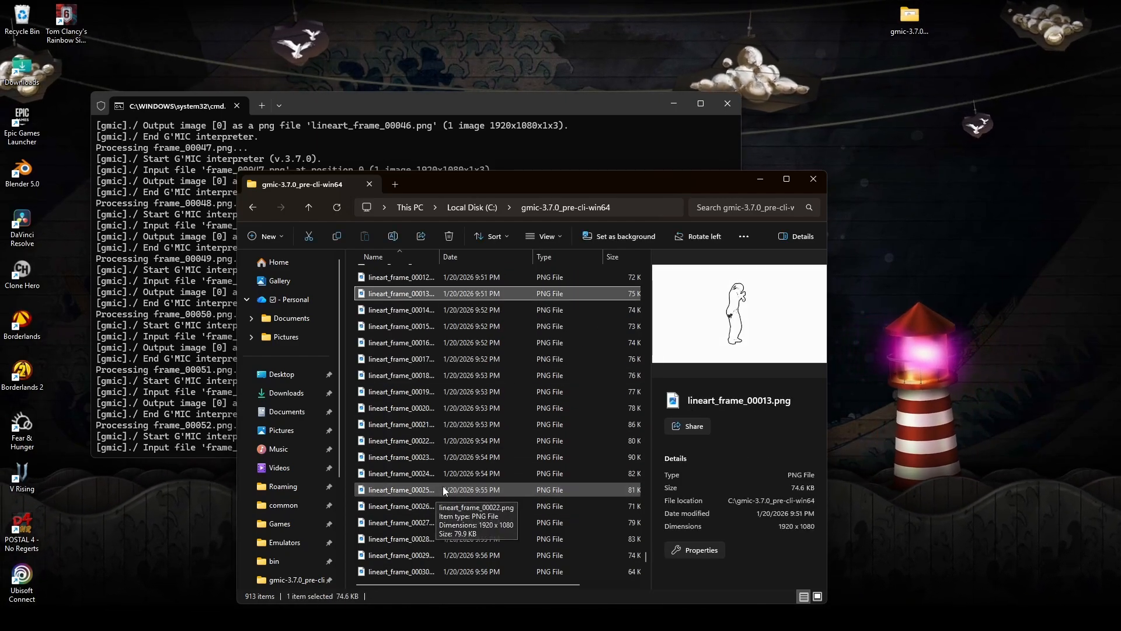
- Preview further line art frames up to lineart_frame_00051.png and check the batch conversion's progress in the console
left_click(447, 461)
left_click(450, 507)
scroll(462, 453, "down", 3)
left_click(464, 479)
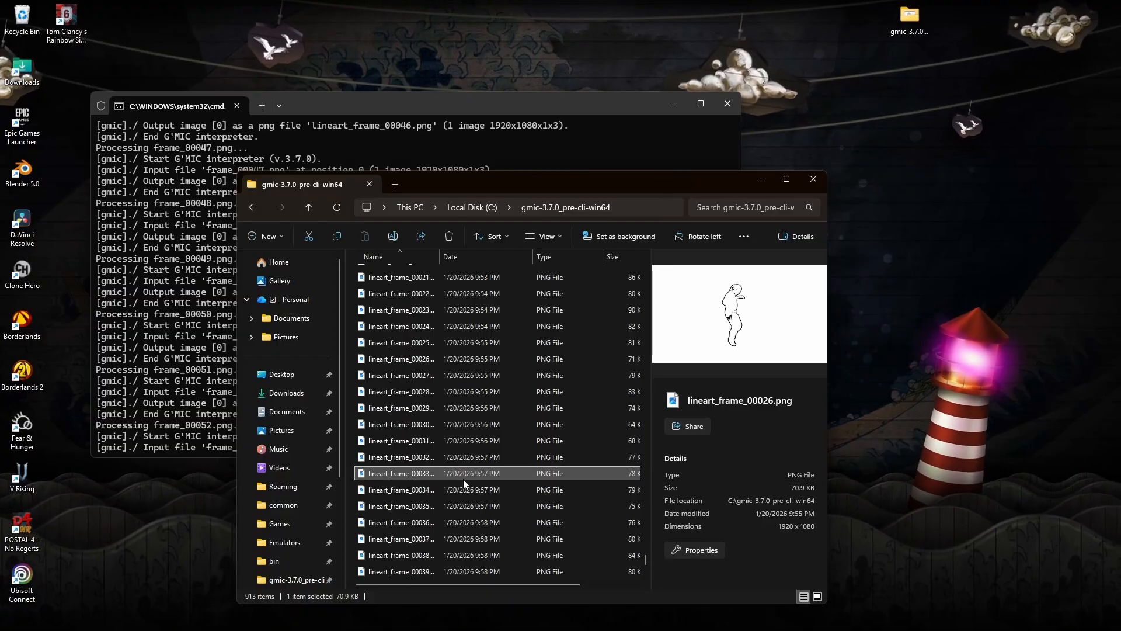
scroll(486, 477, "down", 5)
left_click(461, 524)
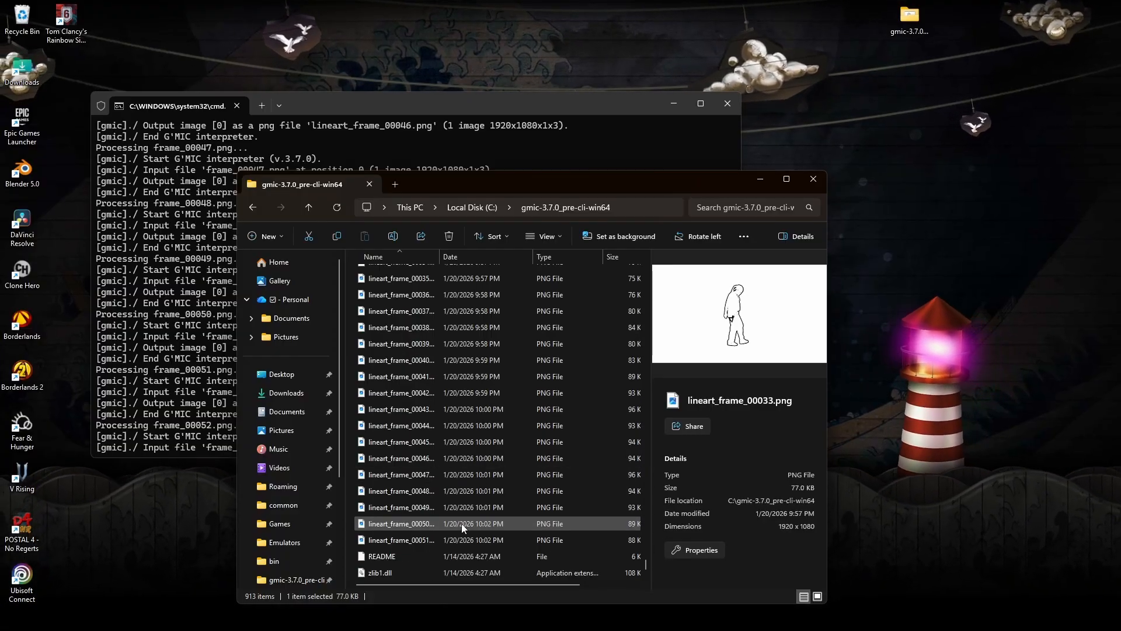
left_click(460, 536)
scroll(446, 453, "up", 3)
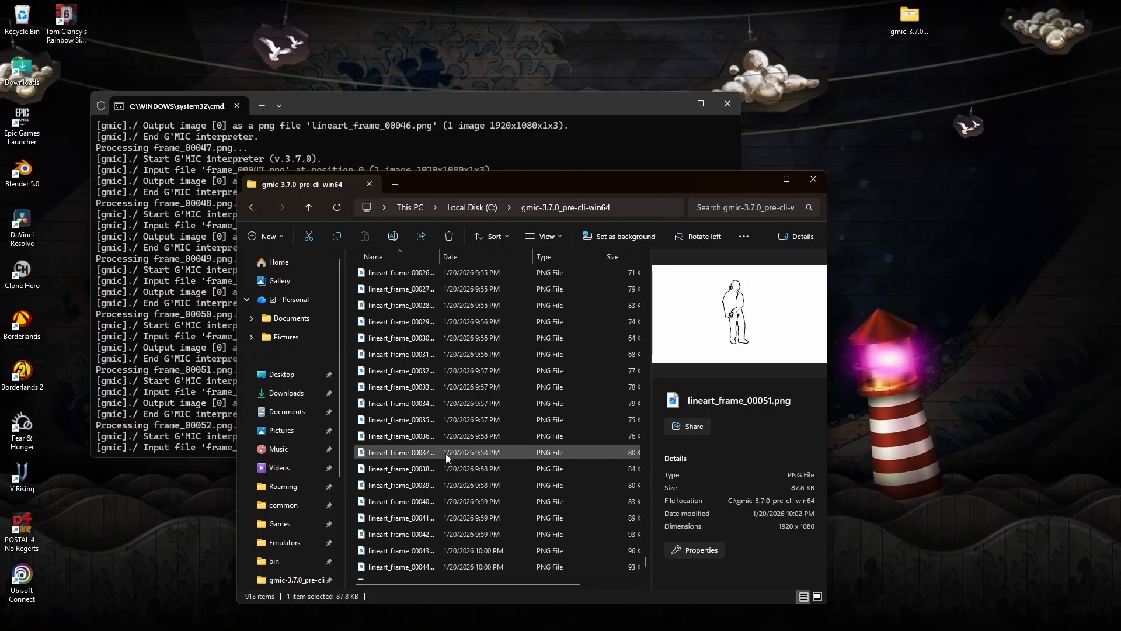
scroll(452, 409, "up", 9)
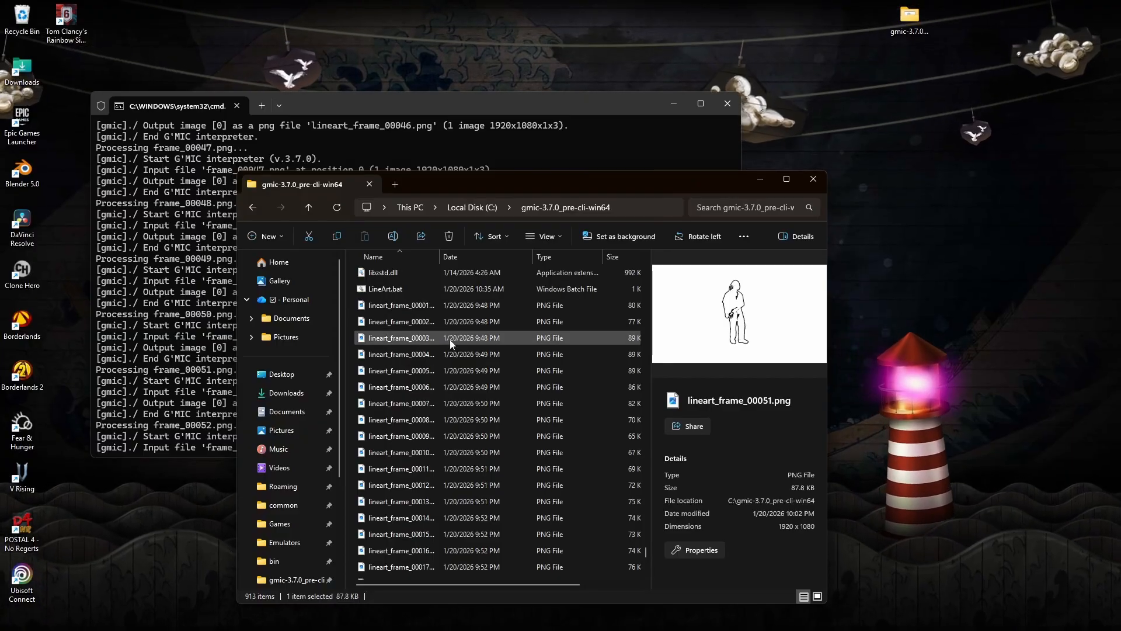
left_click(192, 330)
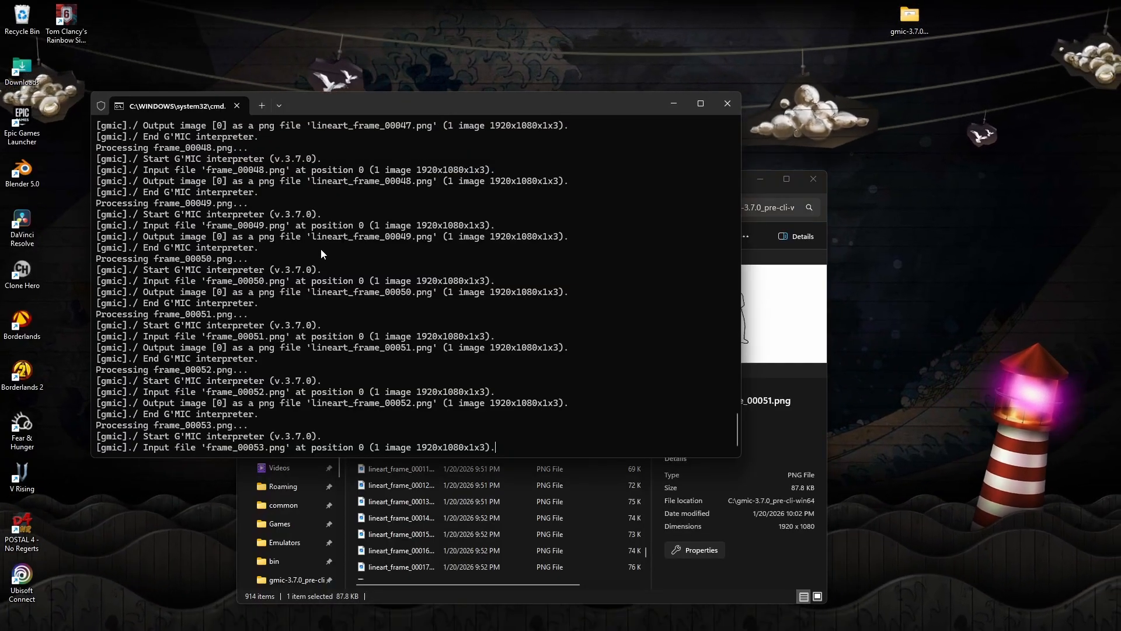
left_click(793, 303)
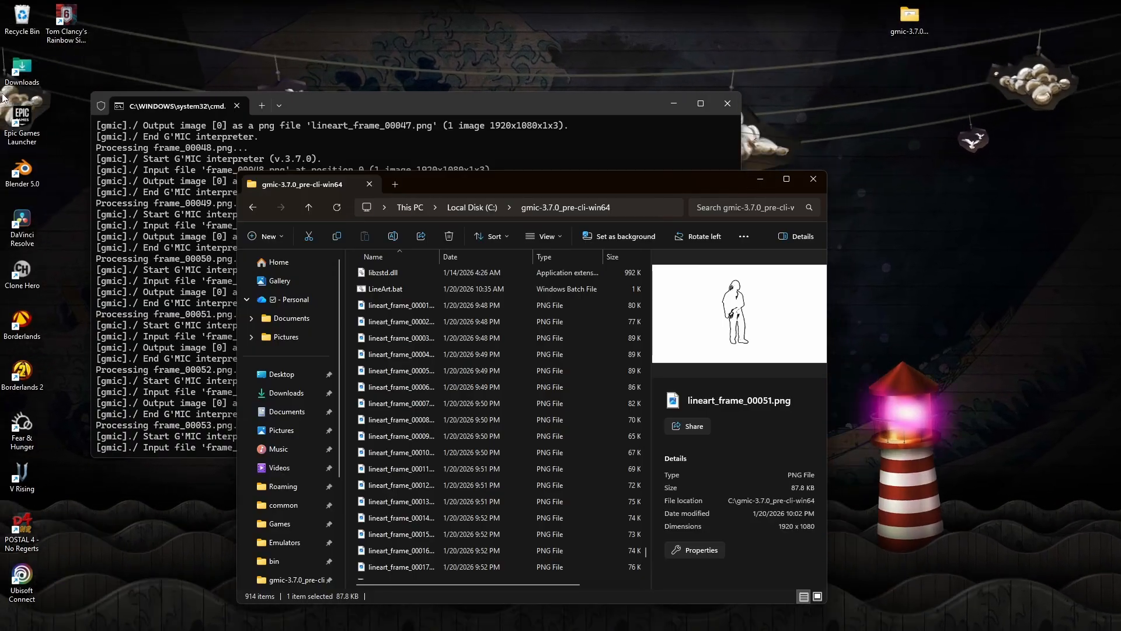
- Open the Rotoscope1 folder in Downloads and preview engraved_frame_00099.png
double_click(12, 74)
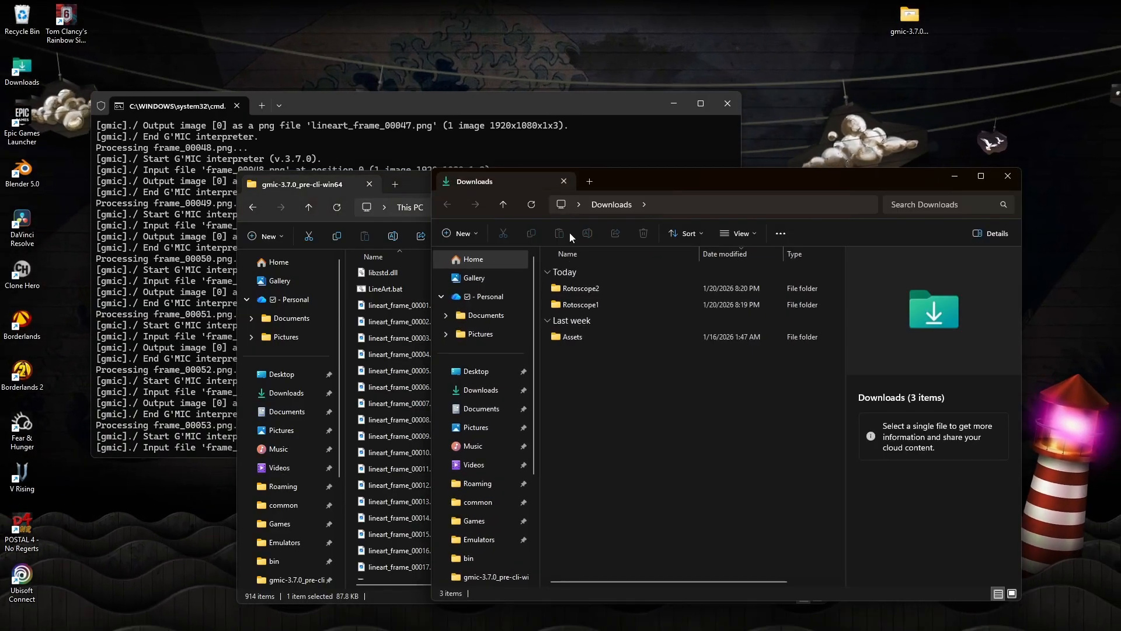
double_click(587, 302)
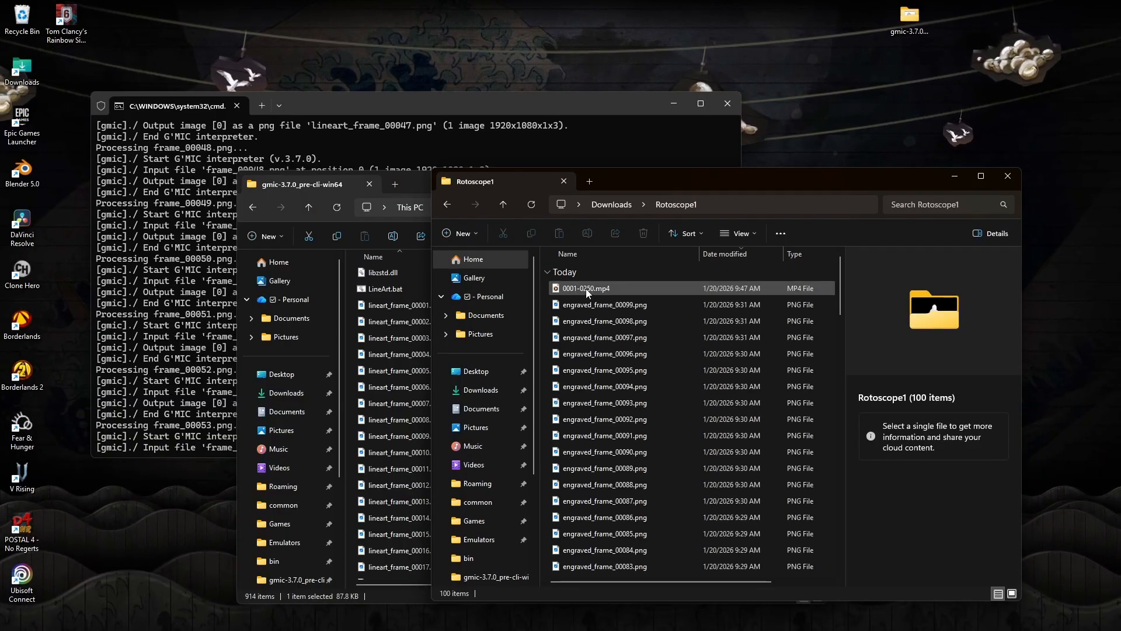
left_click(591, 307)
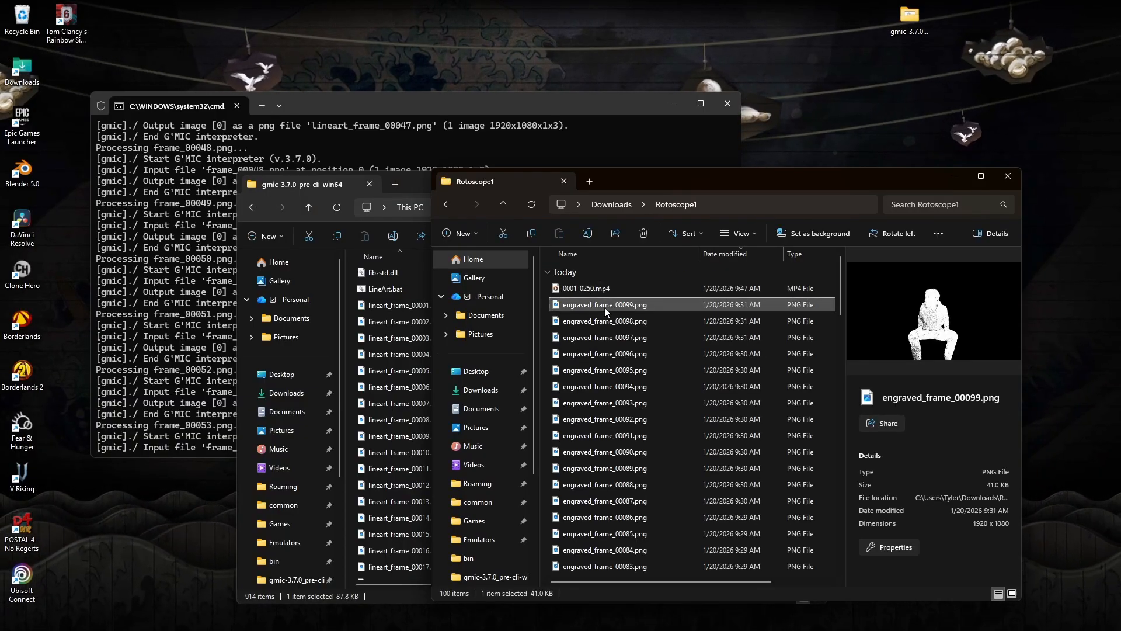
- Launch gmic_qt.exe from the desktop folder gmic-3.7.0_Editor and dismiss the image selection without choosing a file
double_click(918, 22)
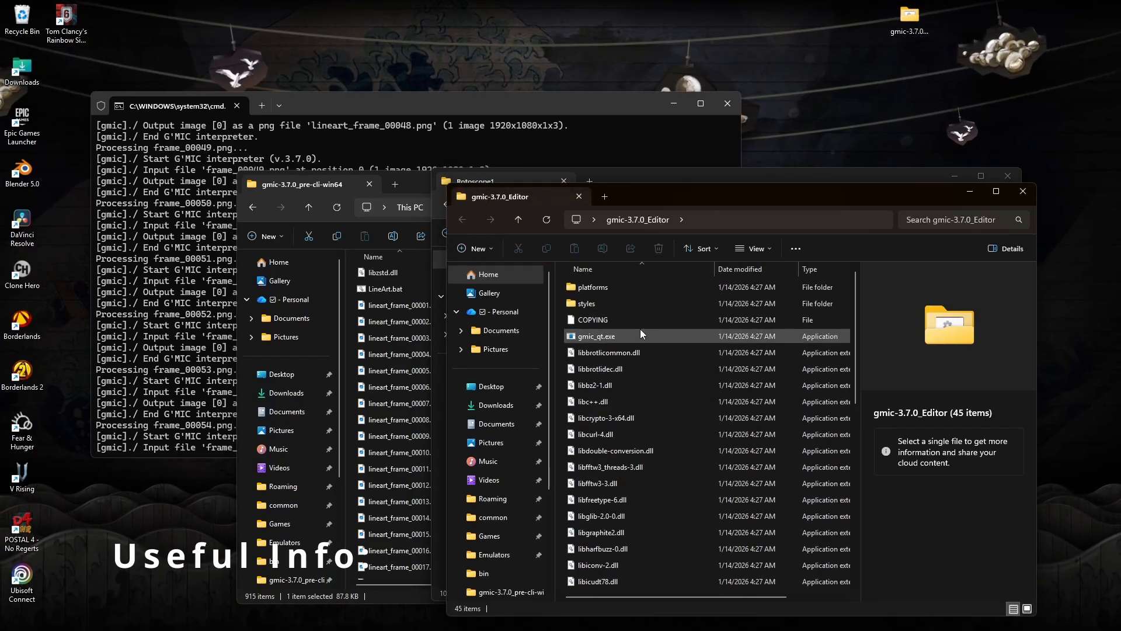
double_click(640, 331)
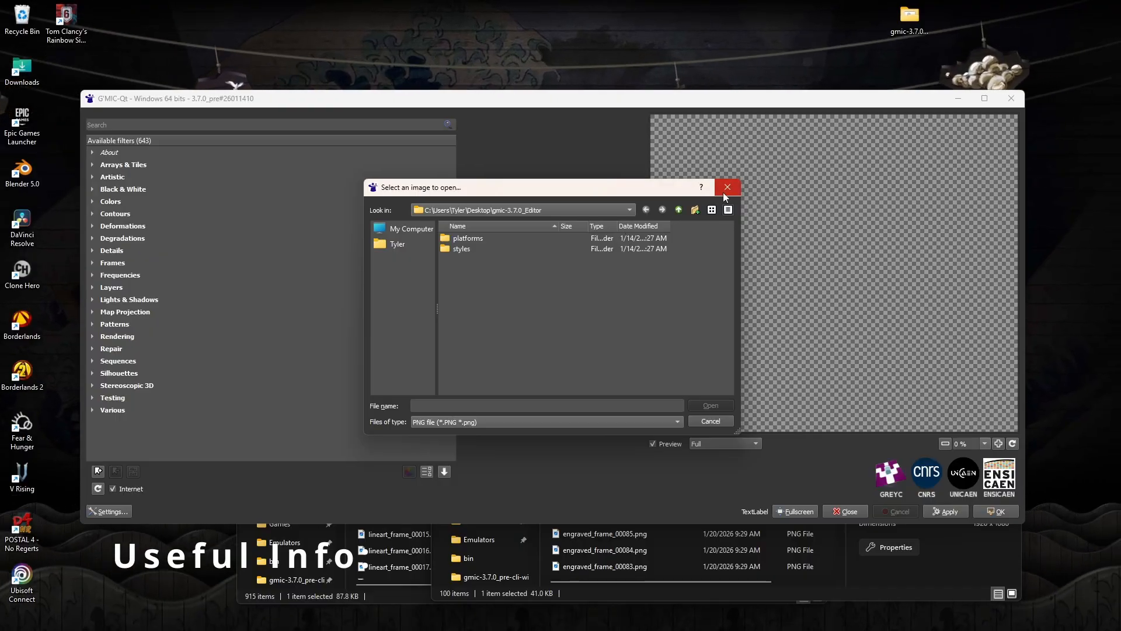
left_click(724, 189)
- Preview the Pencil, Pencil Portrait and Lineart filters from the Black & White category on the sample image
scroll(164, 239, "down", 3)
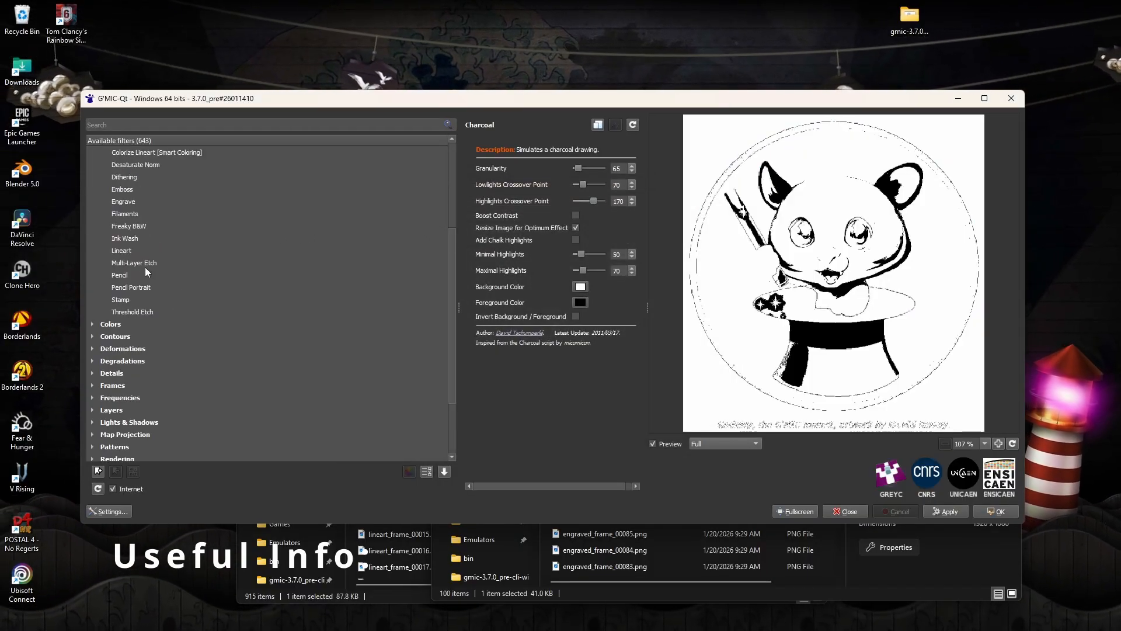
scroll(139, 344, "up", 1)
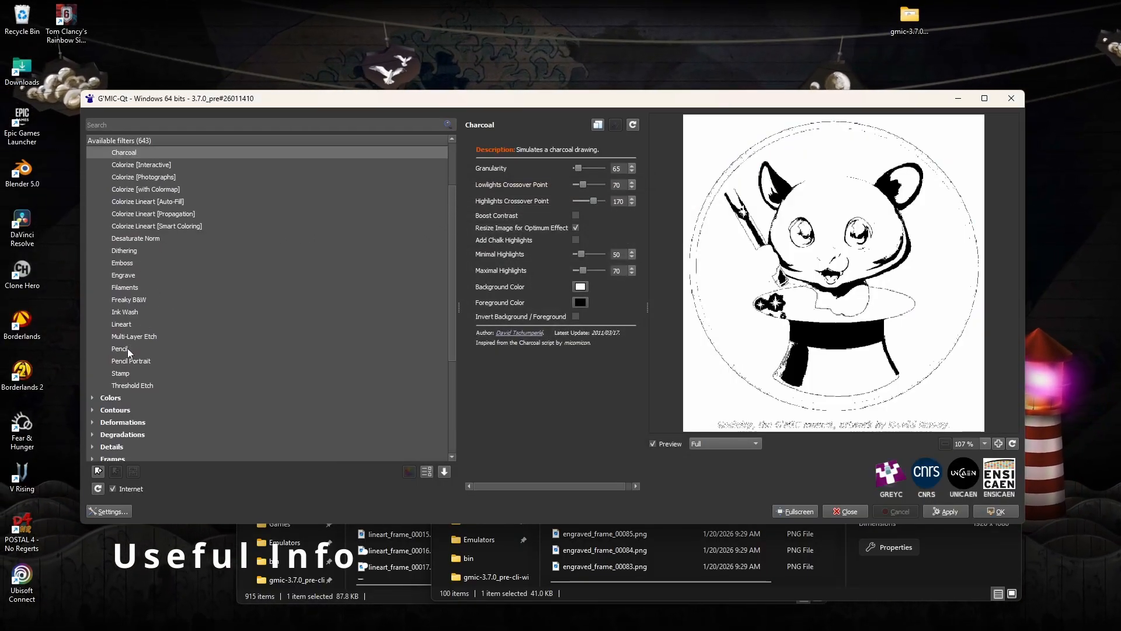
left_click(128, 348)
left_click(130, 362)
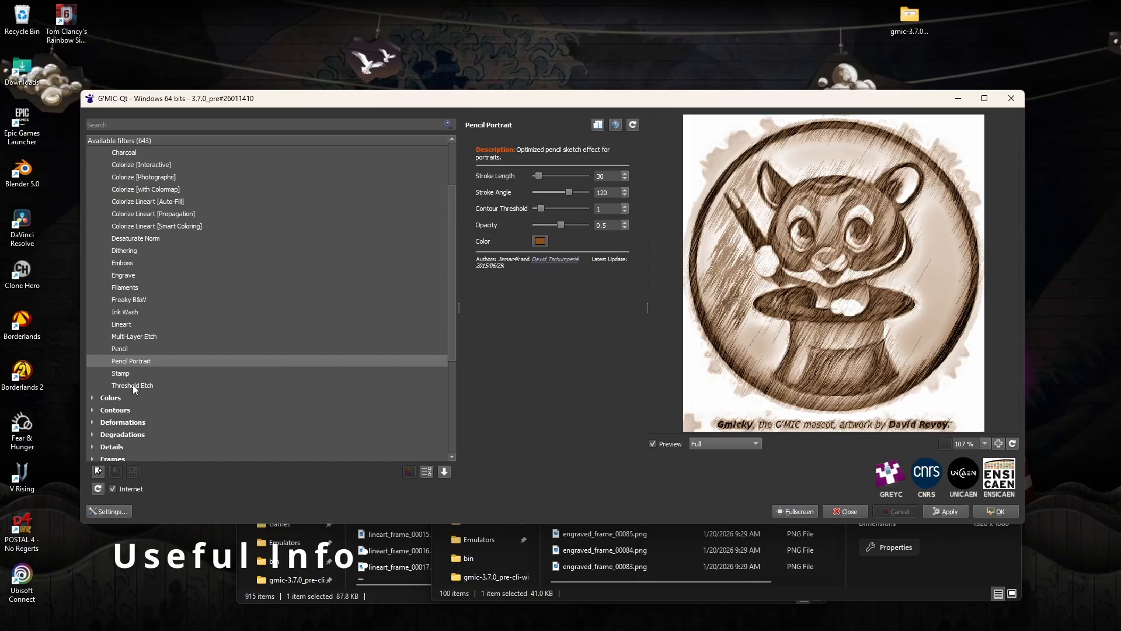
left_click(131, 323)
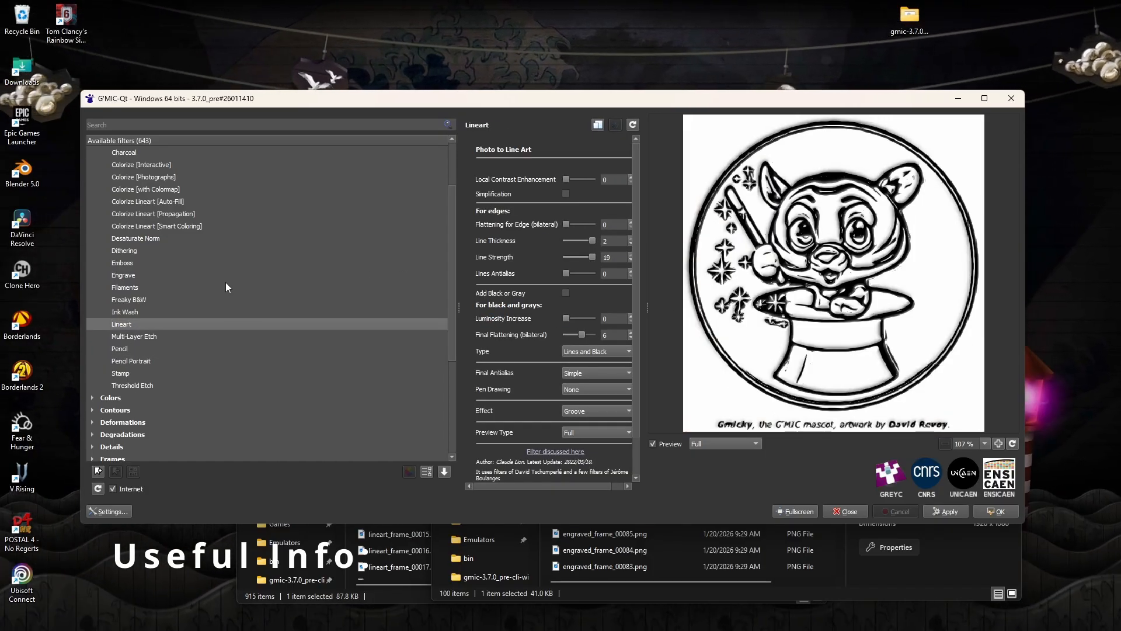
- Look through the filter categories, including Frames, Colors and Contours, and preview the Black & White Engrave filter
scroll(132, 279, "up", 2)
scroll(136, 261, "down", 6)
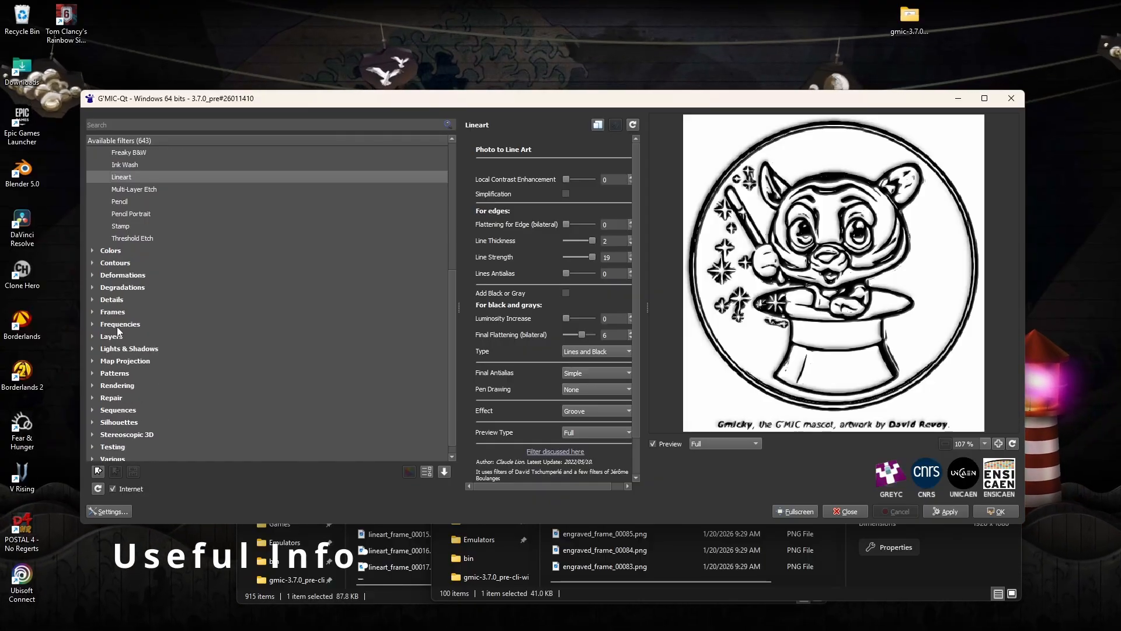
scroll(114, 318, "down", 1)
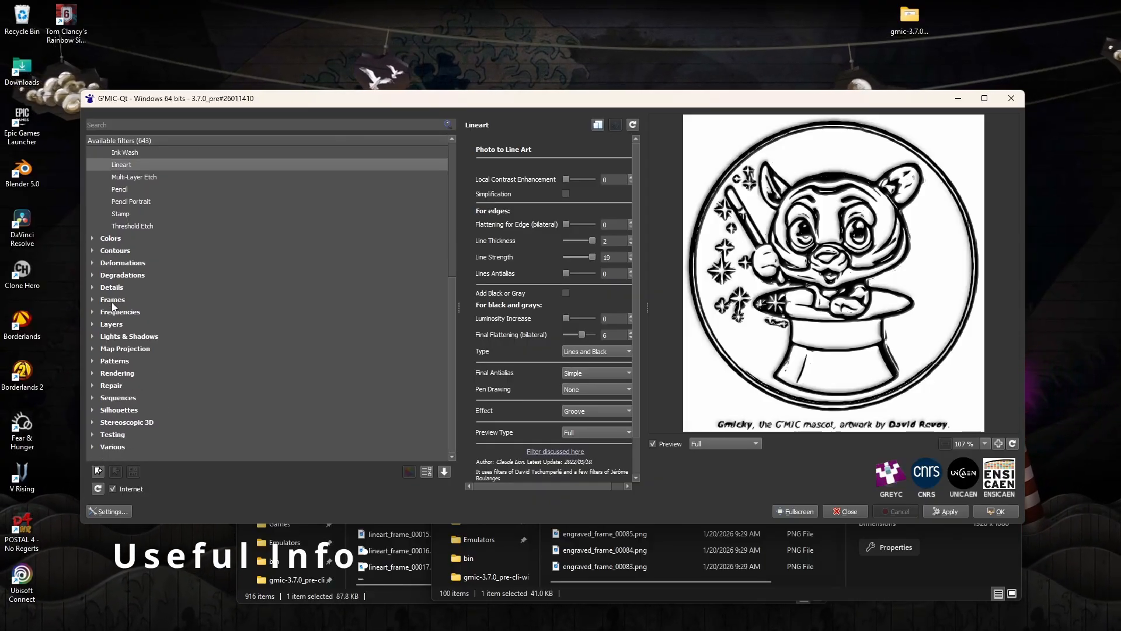
left_click(114, 298)
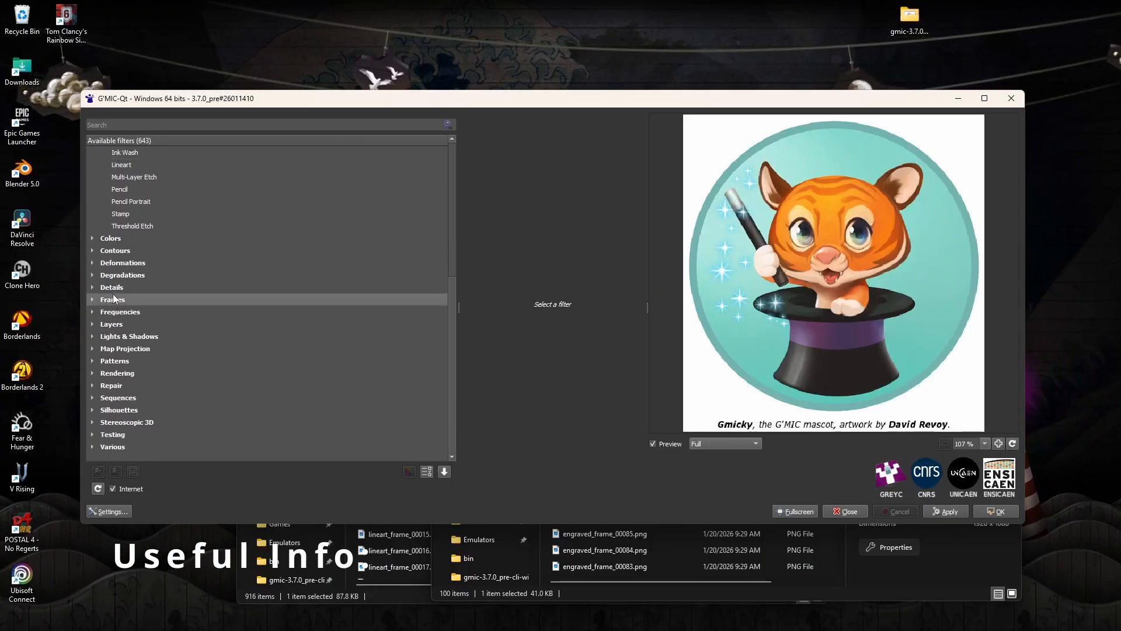
left_click(112, 243)
scroll(120, 309, "up", 2)
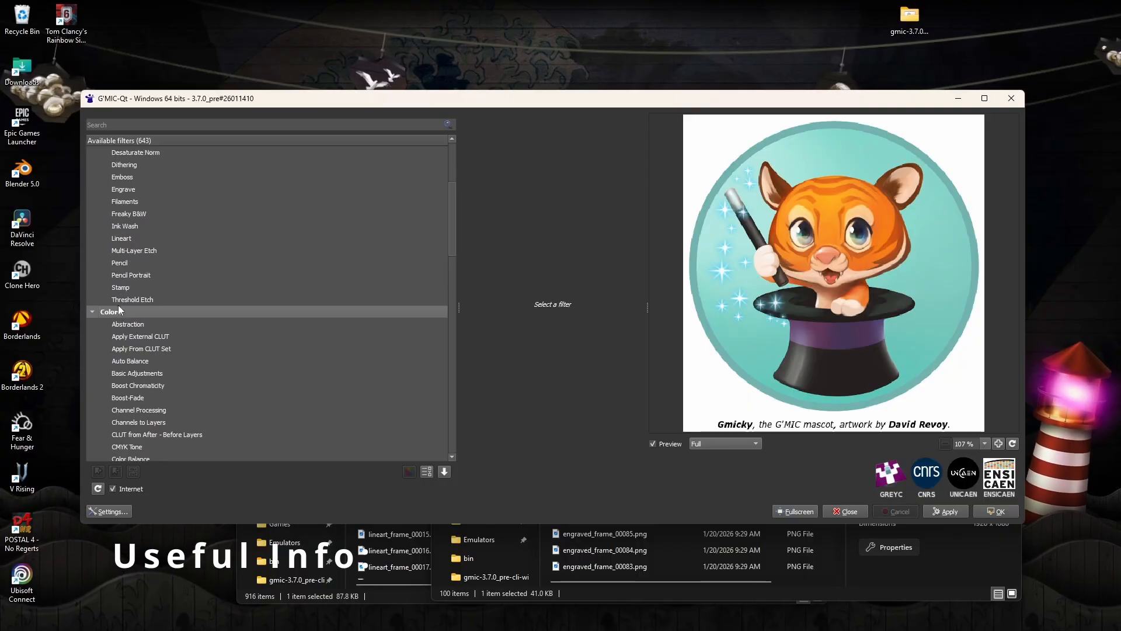
scroll(120, 318, "down", 2)
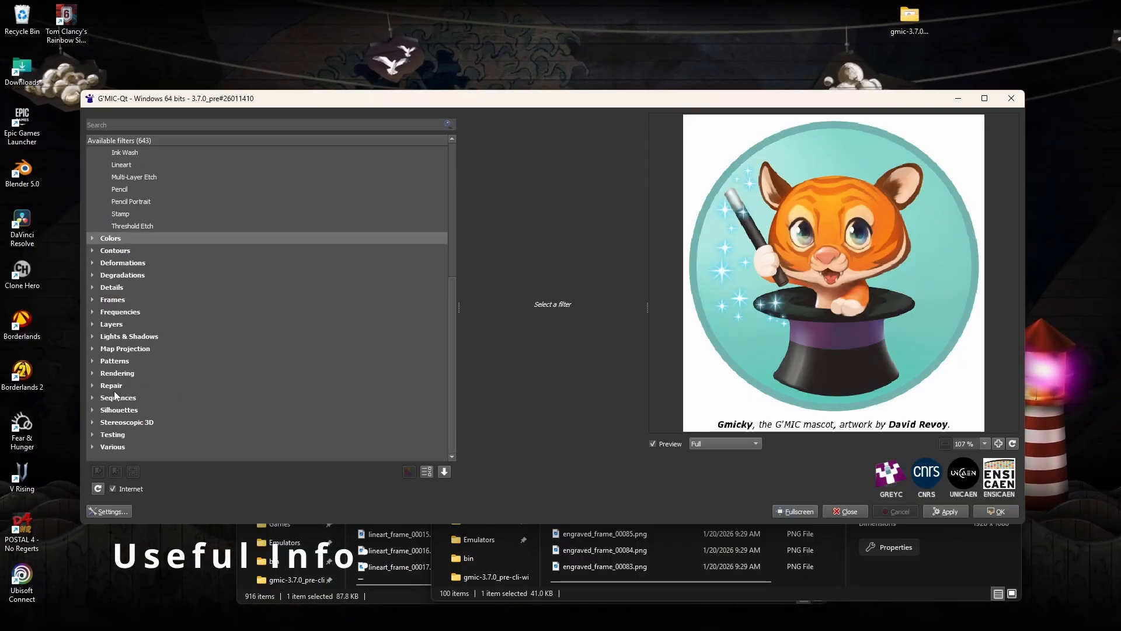
double_click(116, 251)
scroll(164, 371, "up", 5)
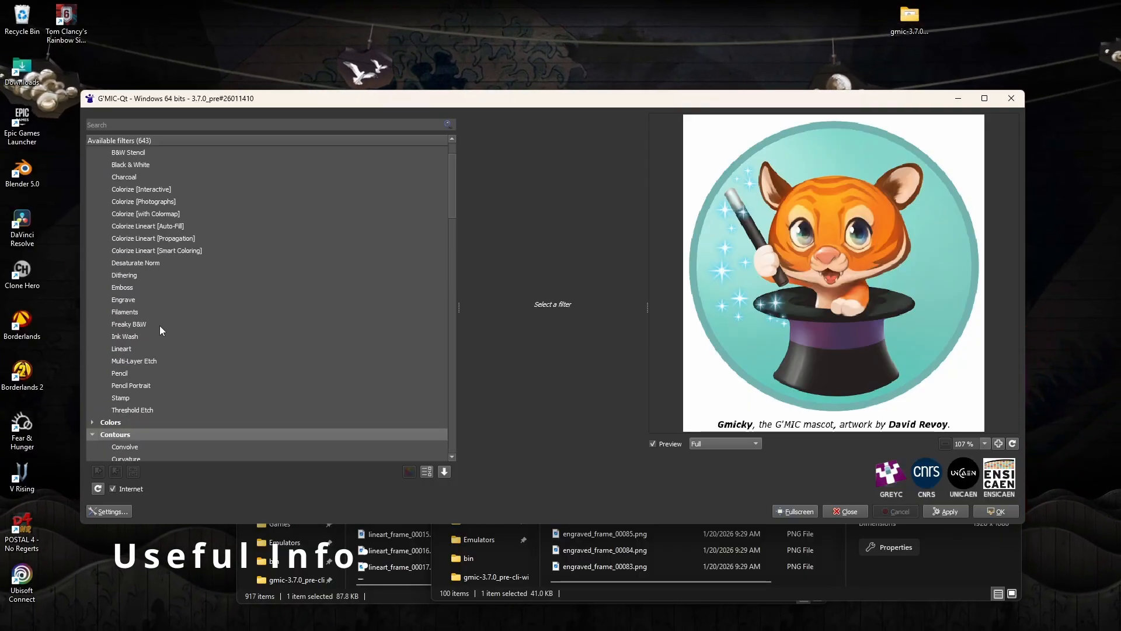
scroll(153, 345, "up", 2)
left_click(136, 349)
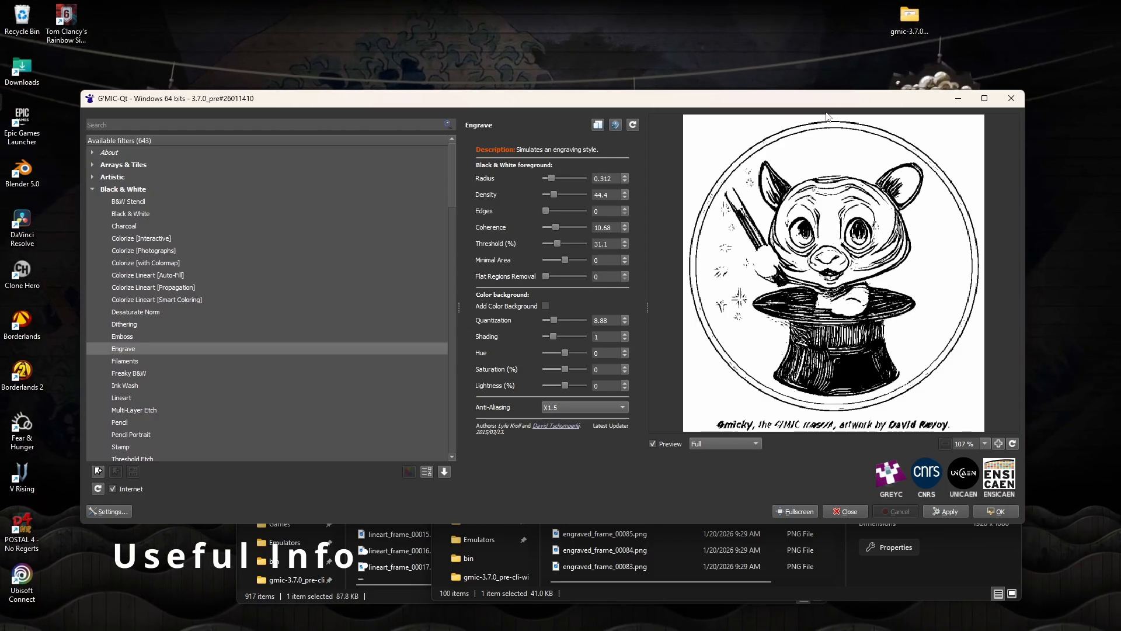
- Return to the Rotoscope1 folder and play the video 0001-0250.mp4
left_click(915, 539)
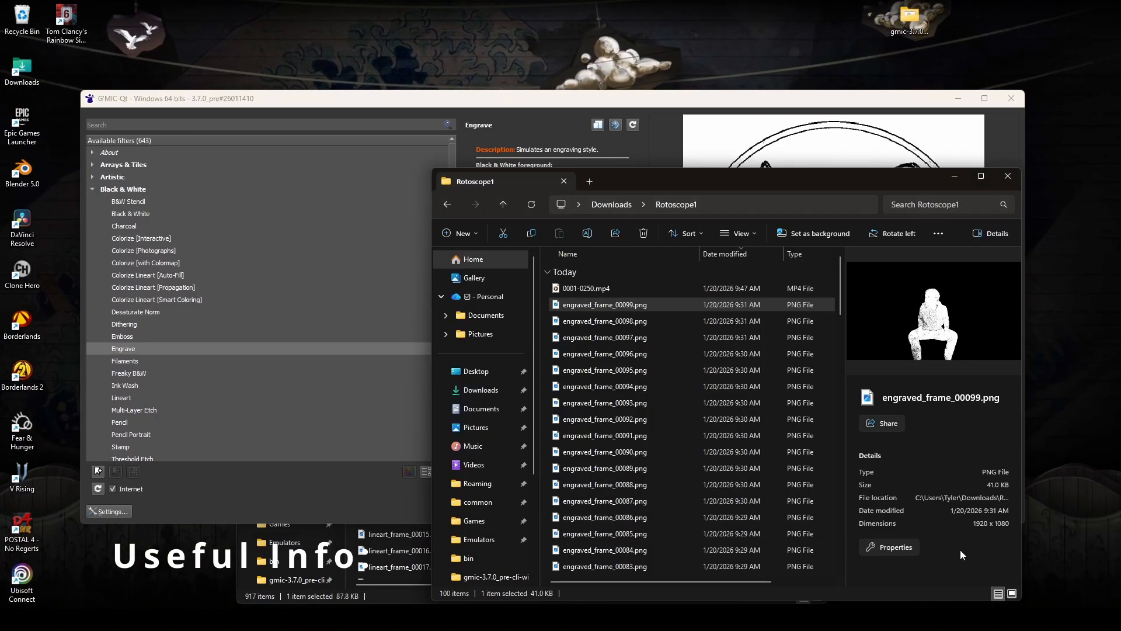
left_click(587, 288)
double_click(587, 289)
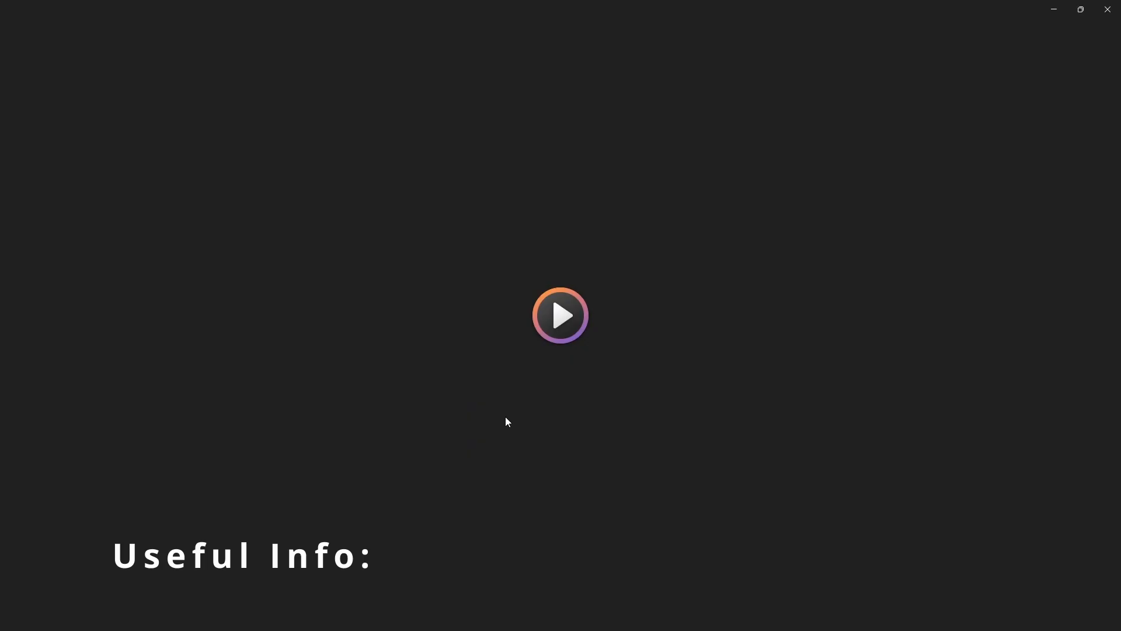
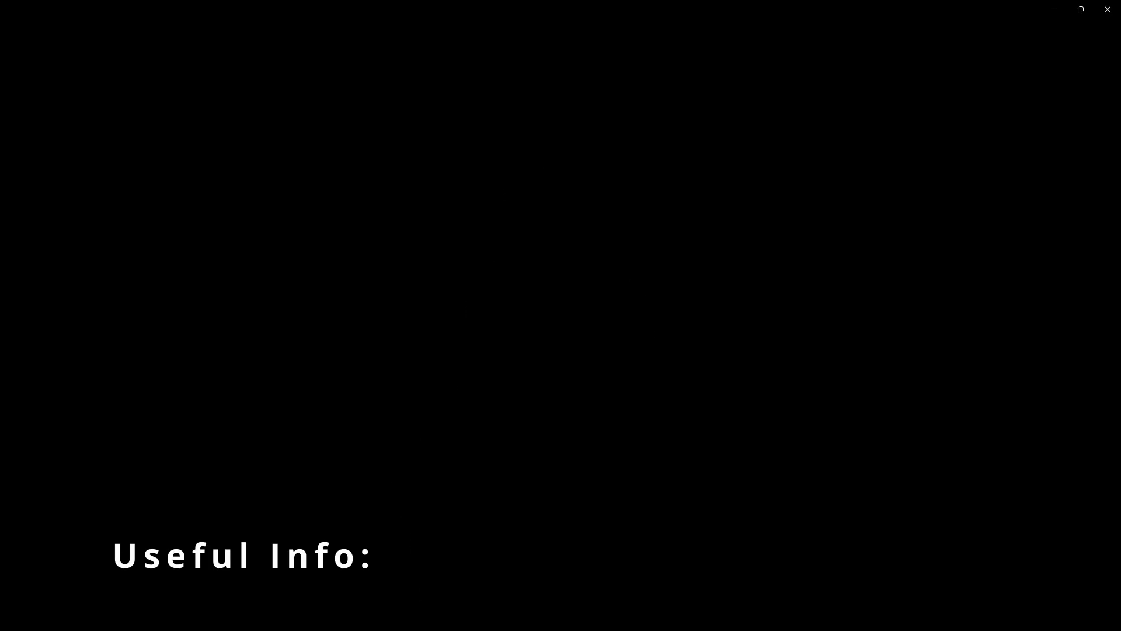
- Look through the Rotoscope1 and Rotoscope2 folders in Downloads and play Rotoscope.mp4 from Rotoscope2
left_click(1106, 14)
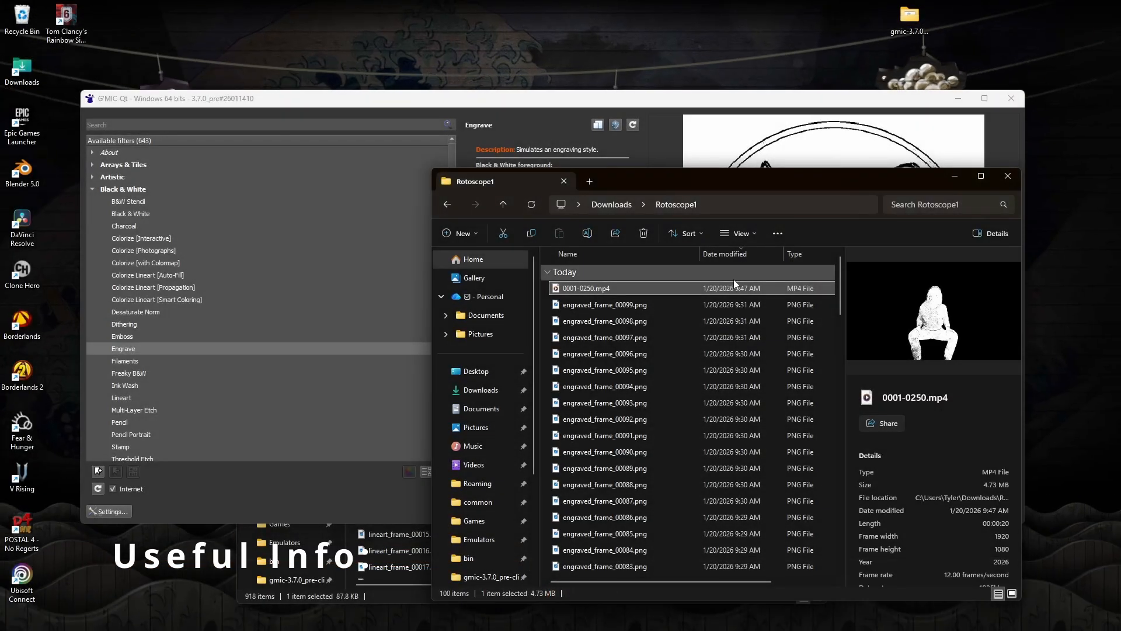
left_click(622, 205)
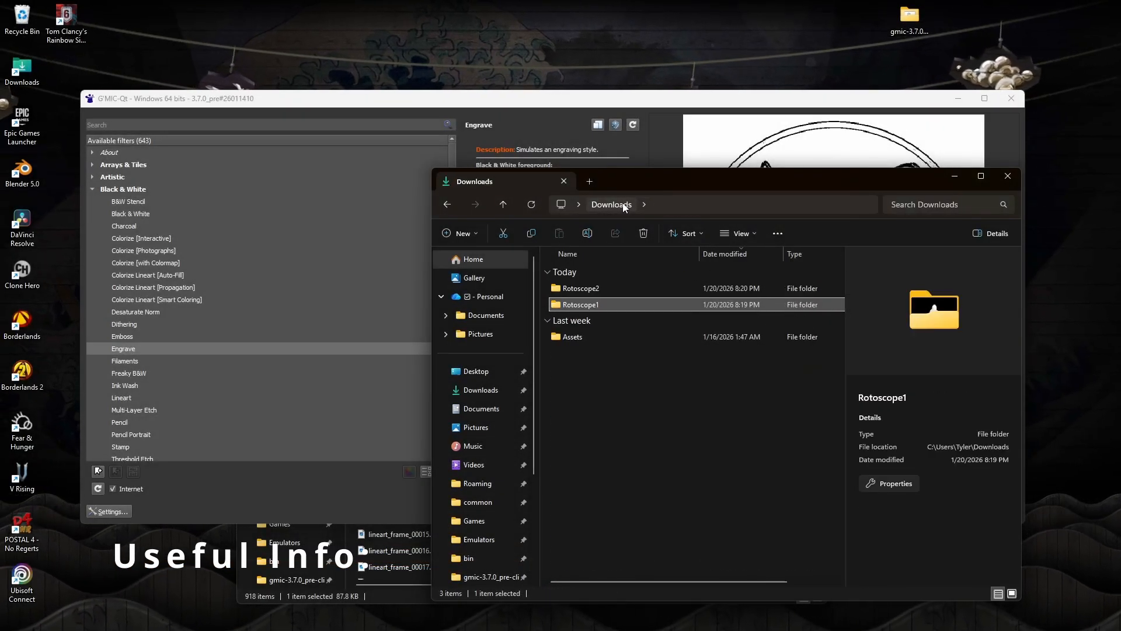
double_click(633, 302)
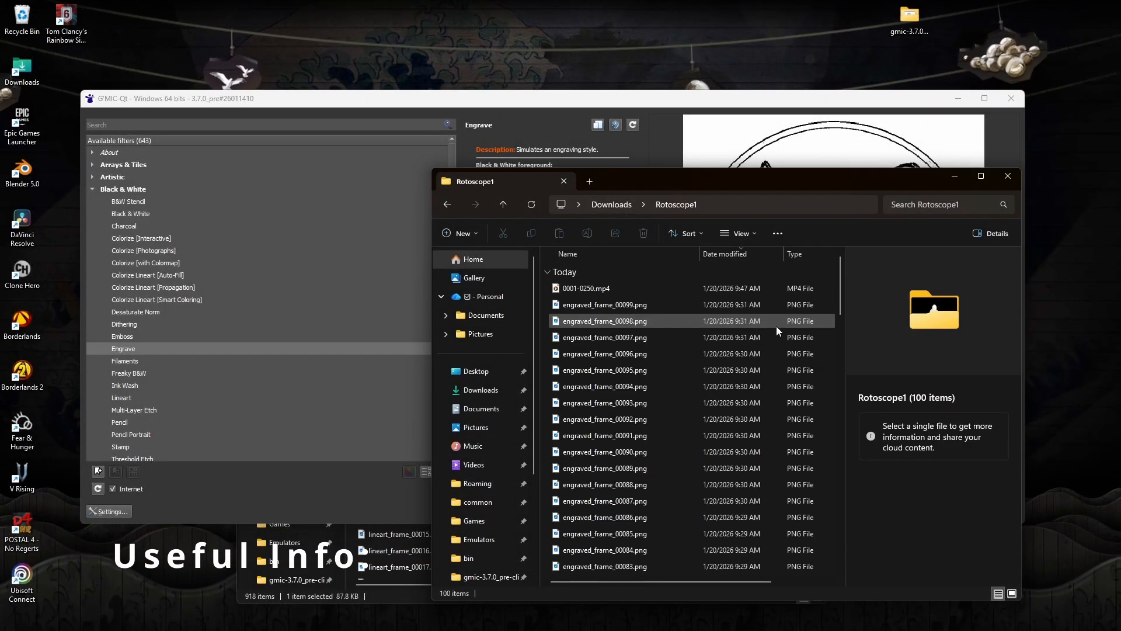
left_click(612, 205)
double_click(616, 283)
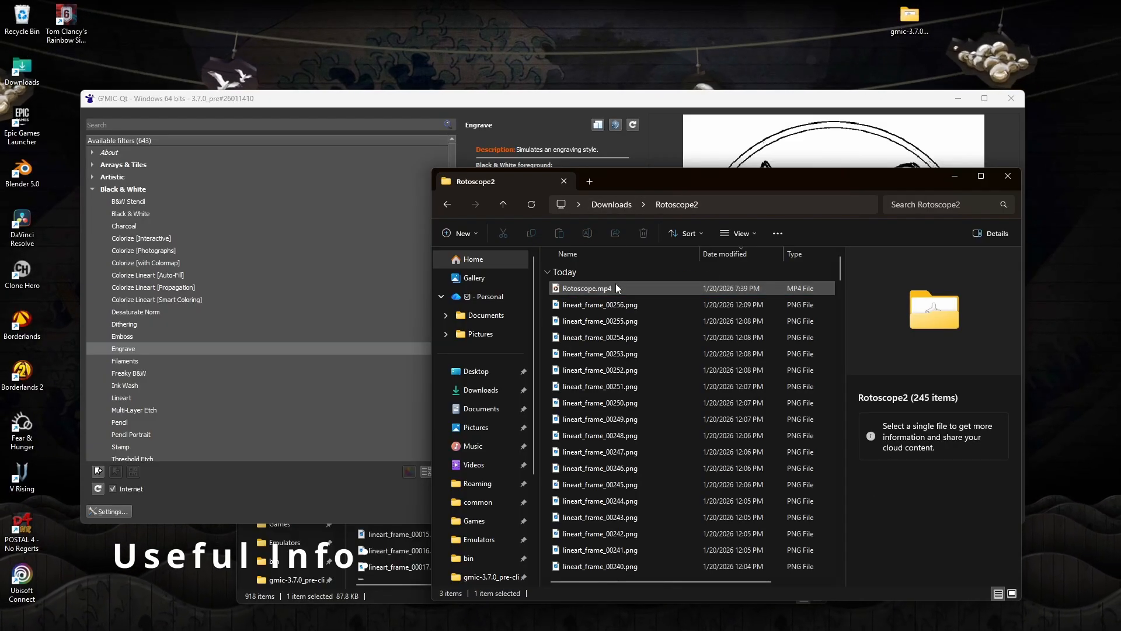
double_click(616, 288)
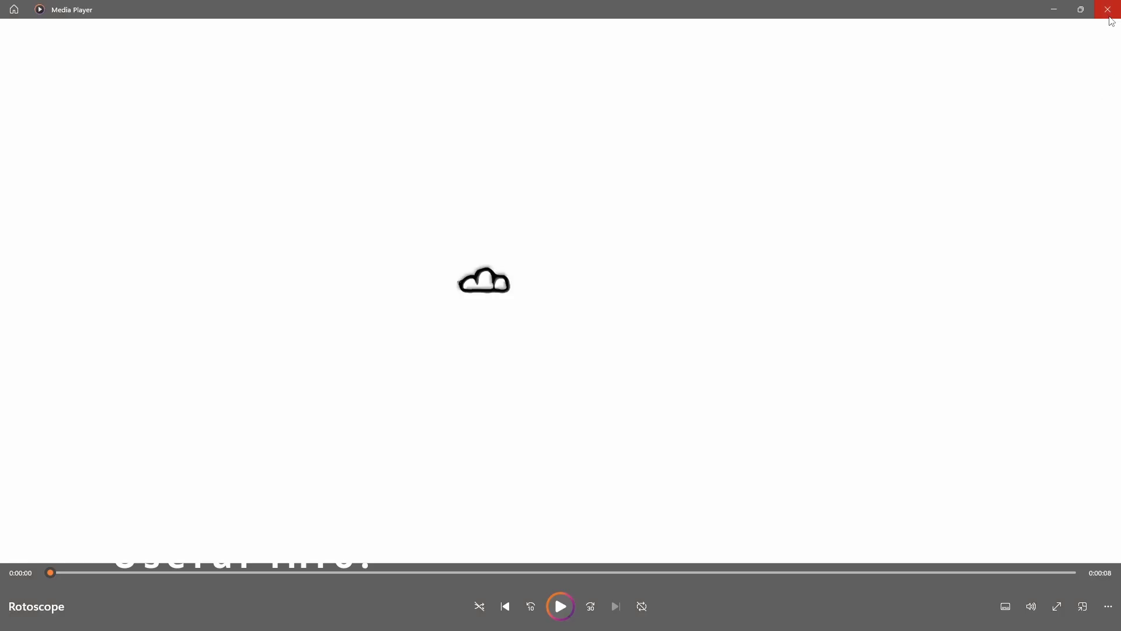
left_click(1110, 16)
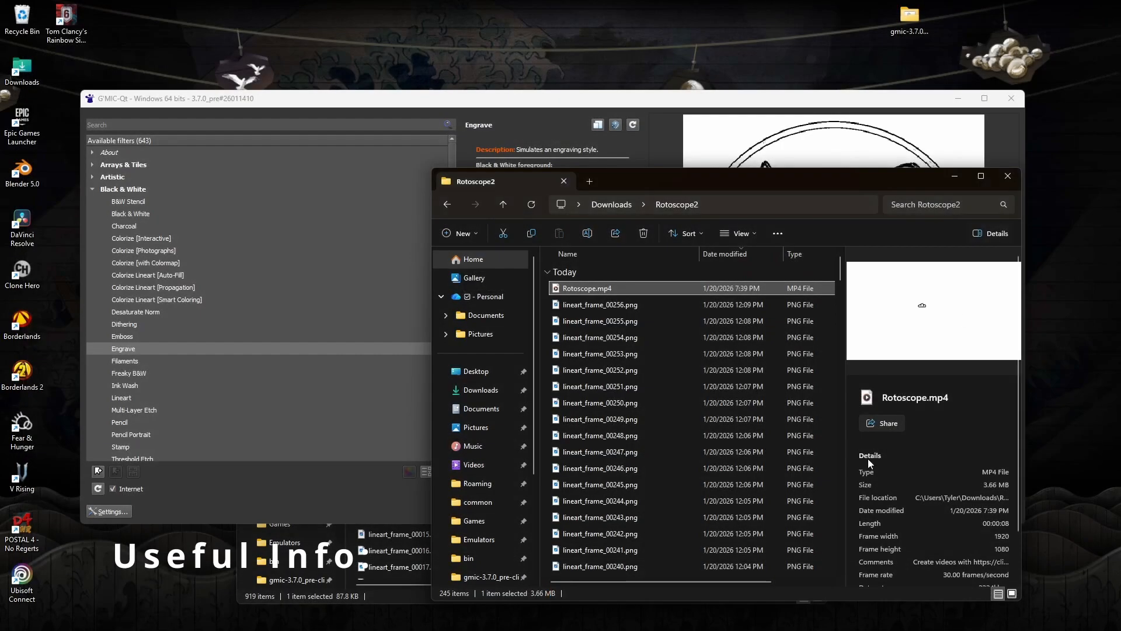
- Compare the engraved and line art frame files stored in the Rotoscope1 and Rotoscope2 folders
left_click(612, 205)
double_click(633, 288)
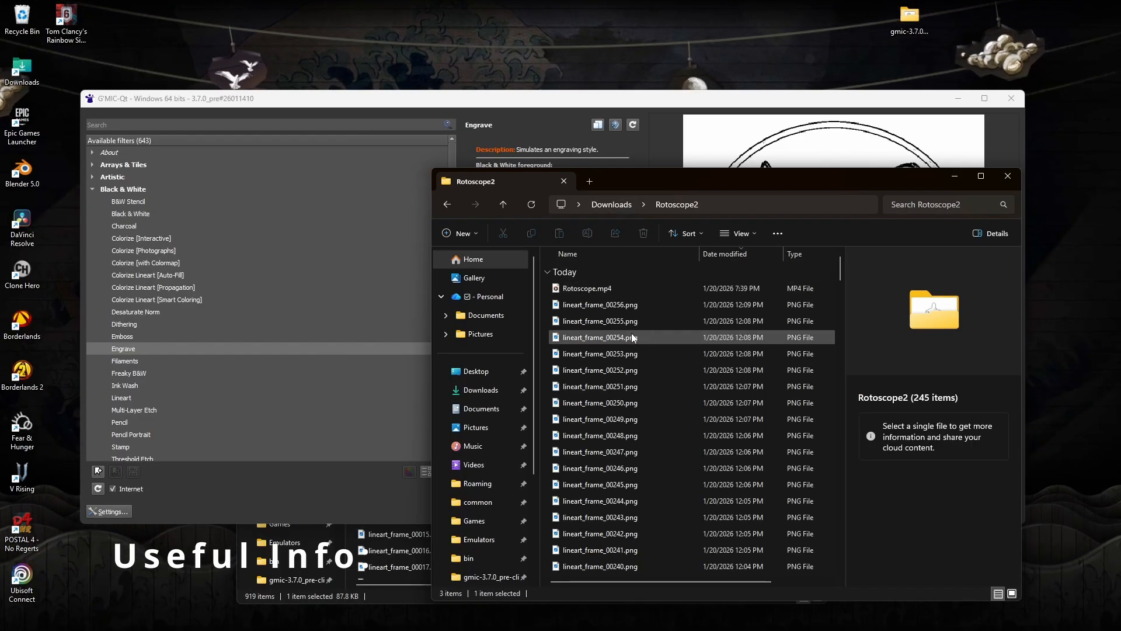
left_click(614, 206)
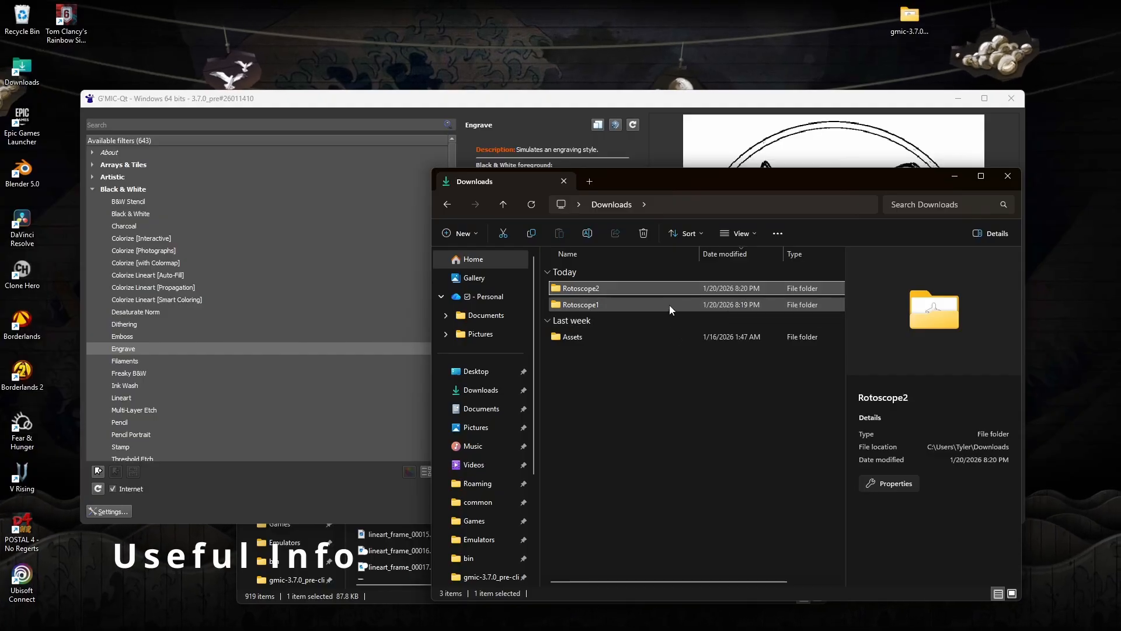
double_click(657, 289)
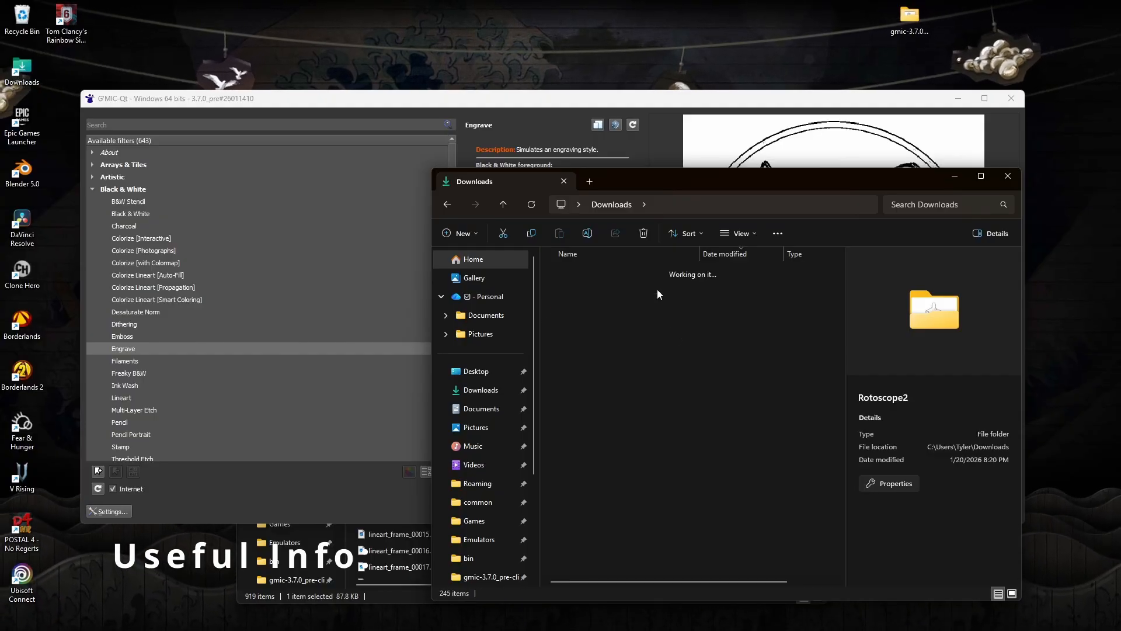
left_click(623, 205)
double_click(602, 303)
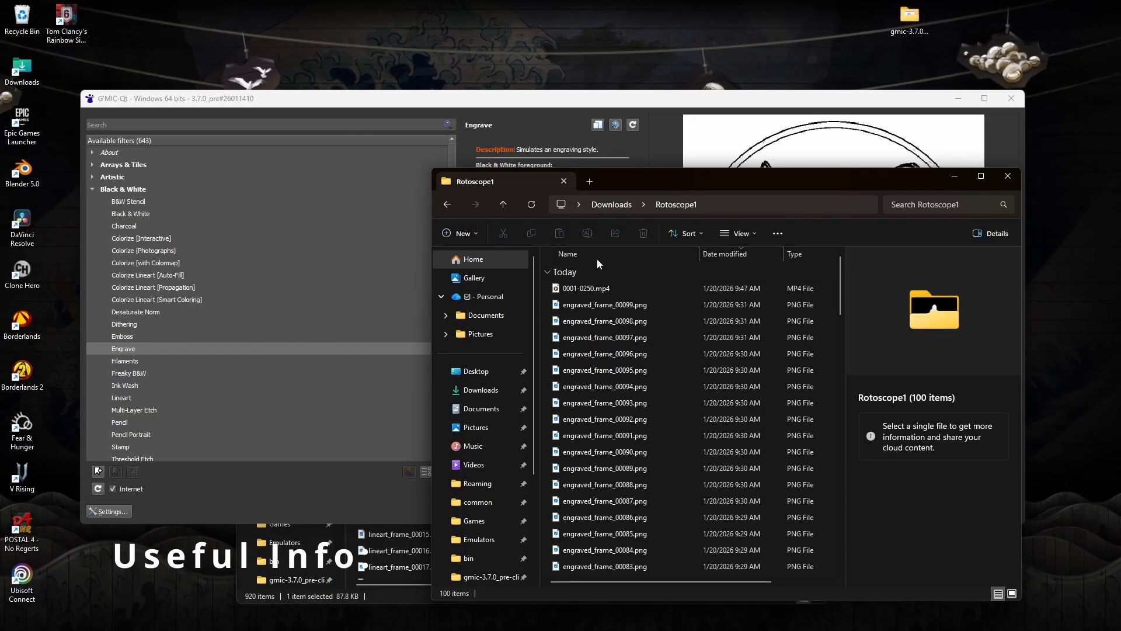
left_click(601, 206)
double_click(602, 288)
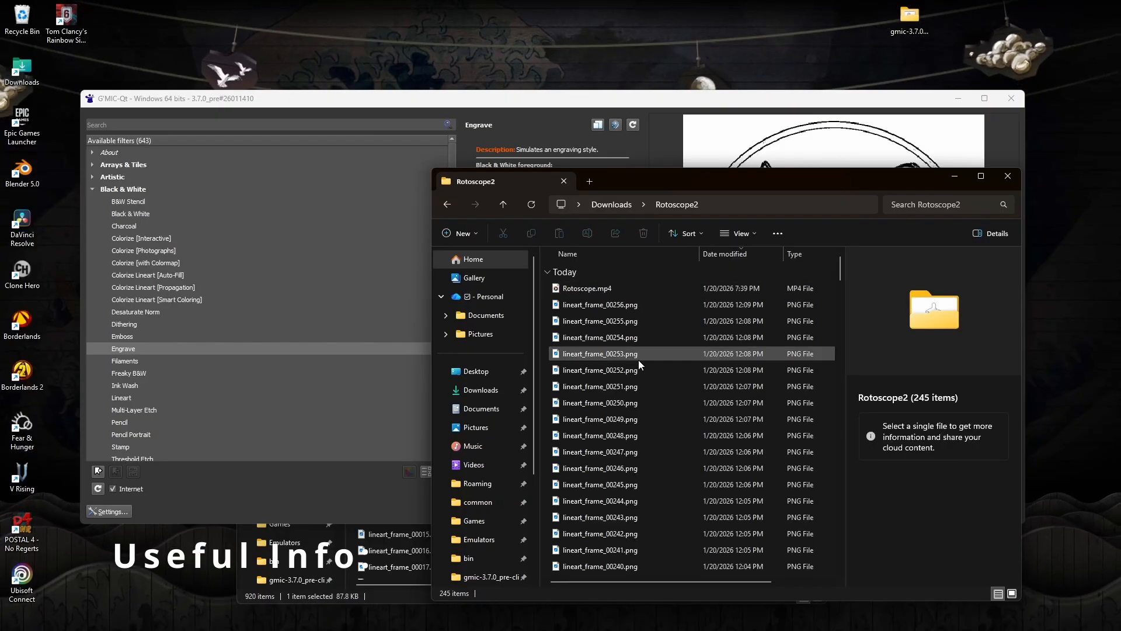
scroll(614, 339, "down", 1)
scroll(623, 342, "down", 1)
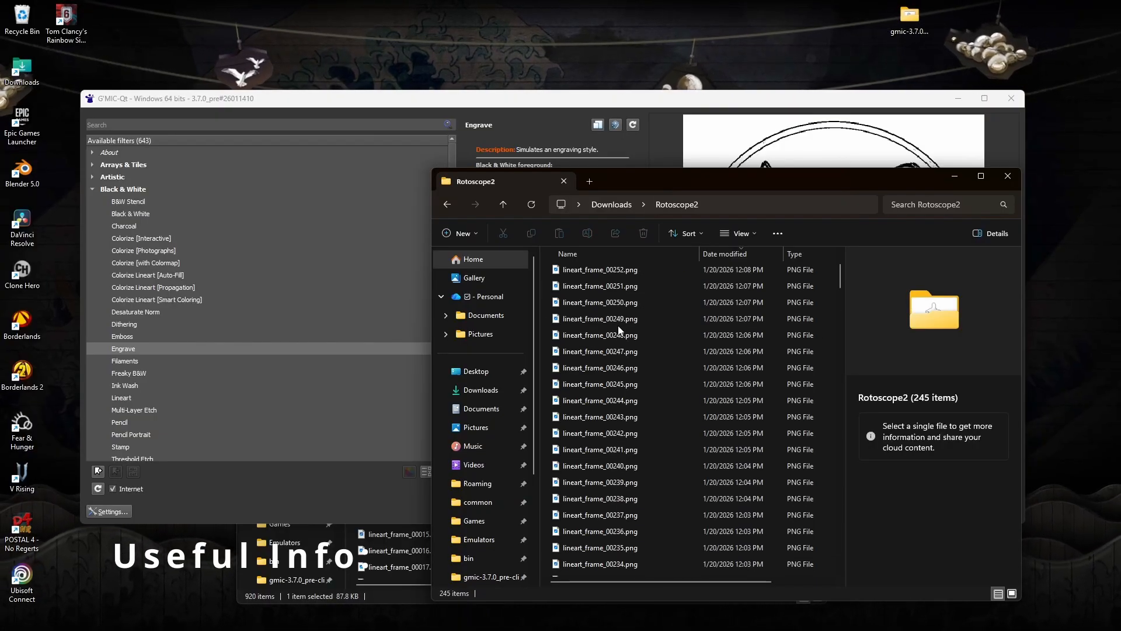
scroll(619, 330, "up", 3)
- View the image lineart_frame_00255.png from the Rotoscope2 folder, then close the image viewer
left_click(618, 206)
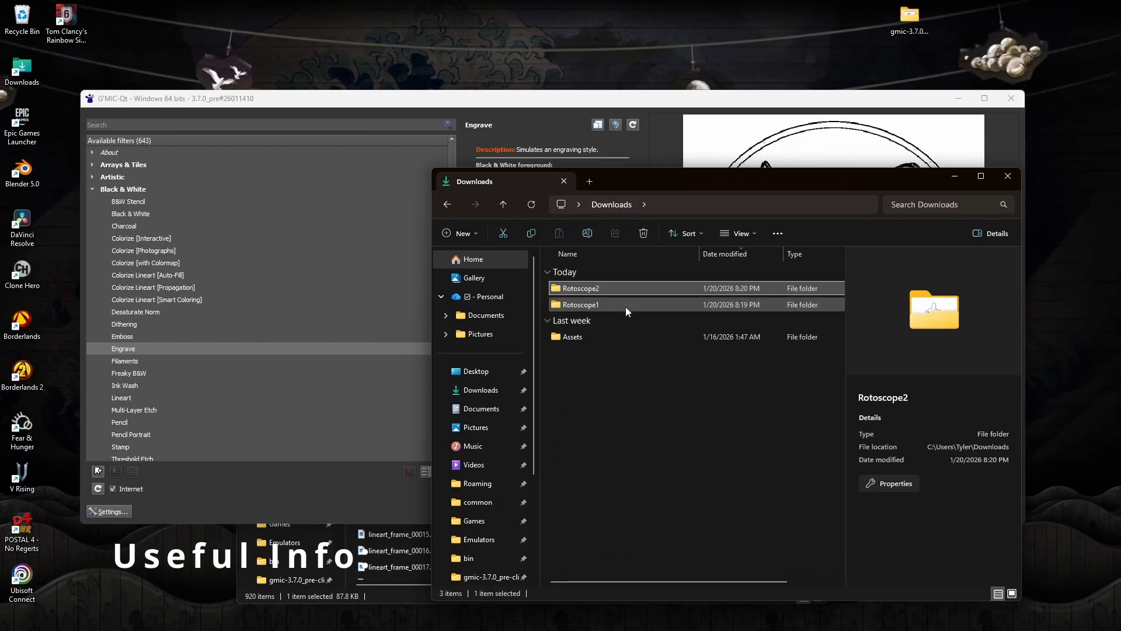
double_click(615, 289)
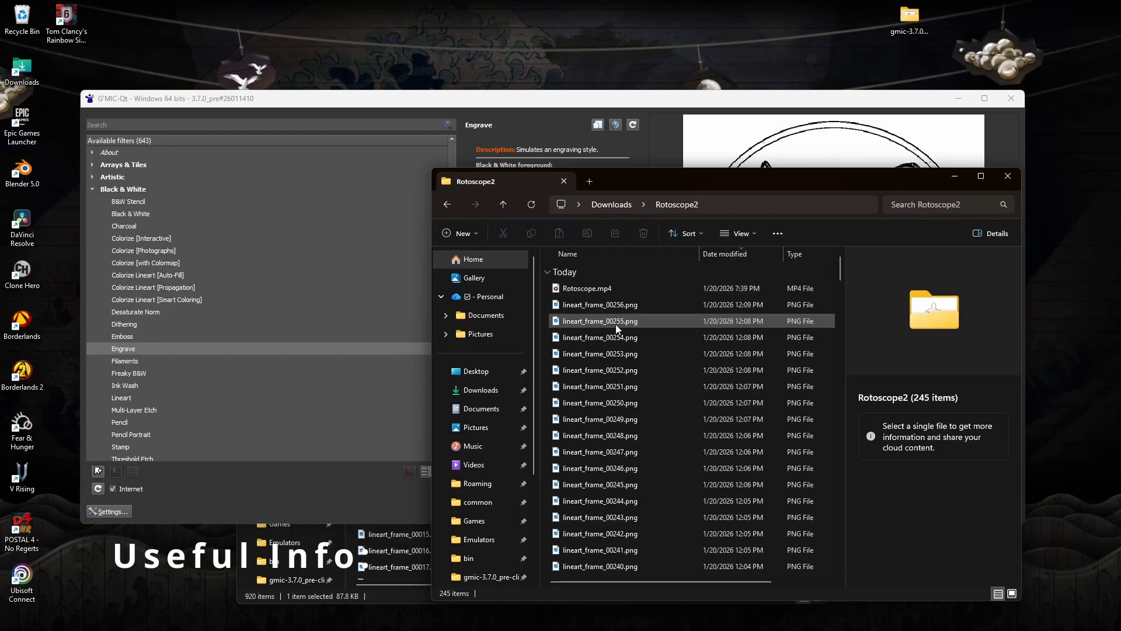
double_click(615, 322)
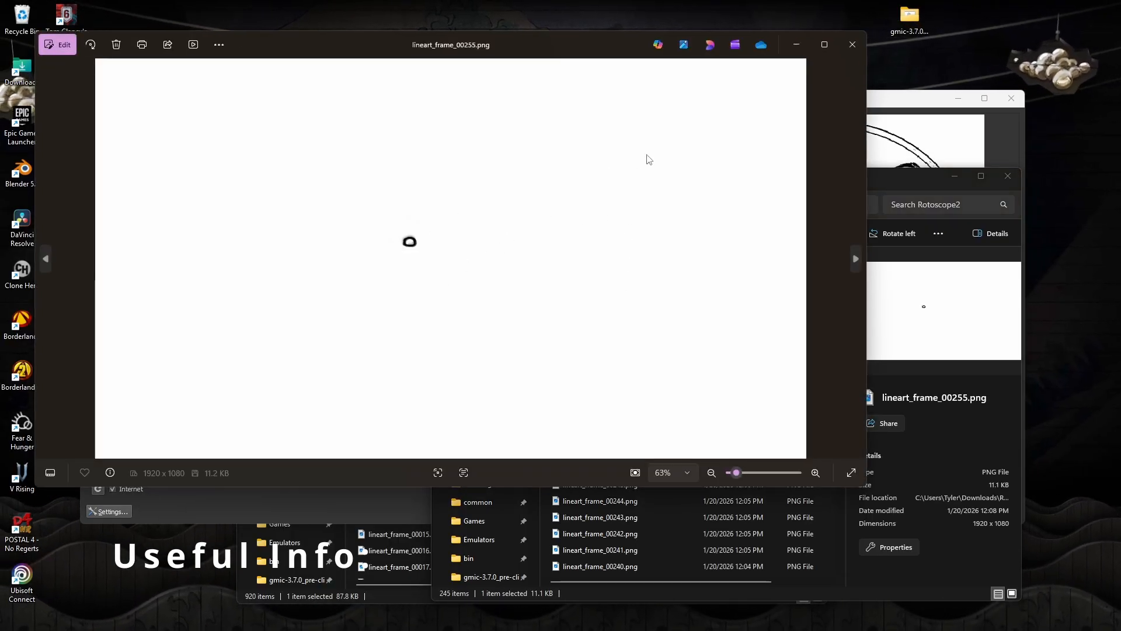
left_click(849, 48)
- Preview several line art frames in Rotoscope2, such as lineart_frame_00240, 00233 and 00220, and return to the Downloads folder
scroll(667, 433, "down", 5)
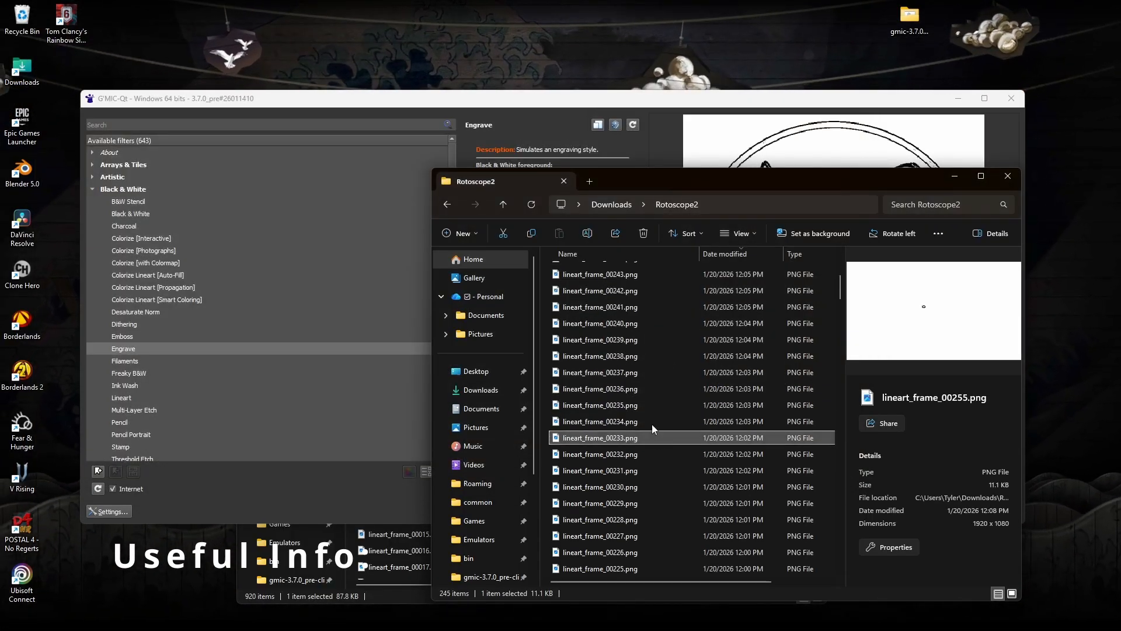
left_click(649, 373)
left_click(648, 339)
left_click(647, 324)
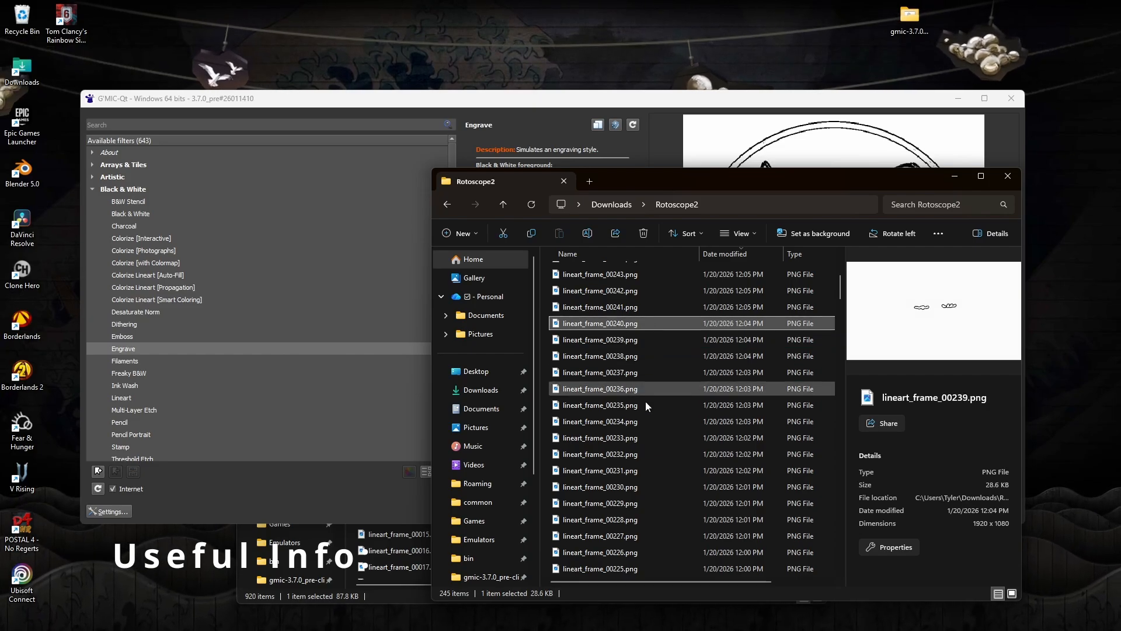
left_click(671, 373)
left_click(687, 438)
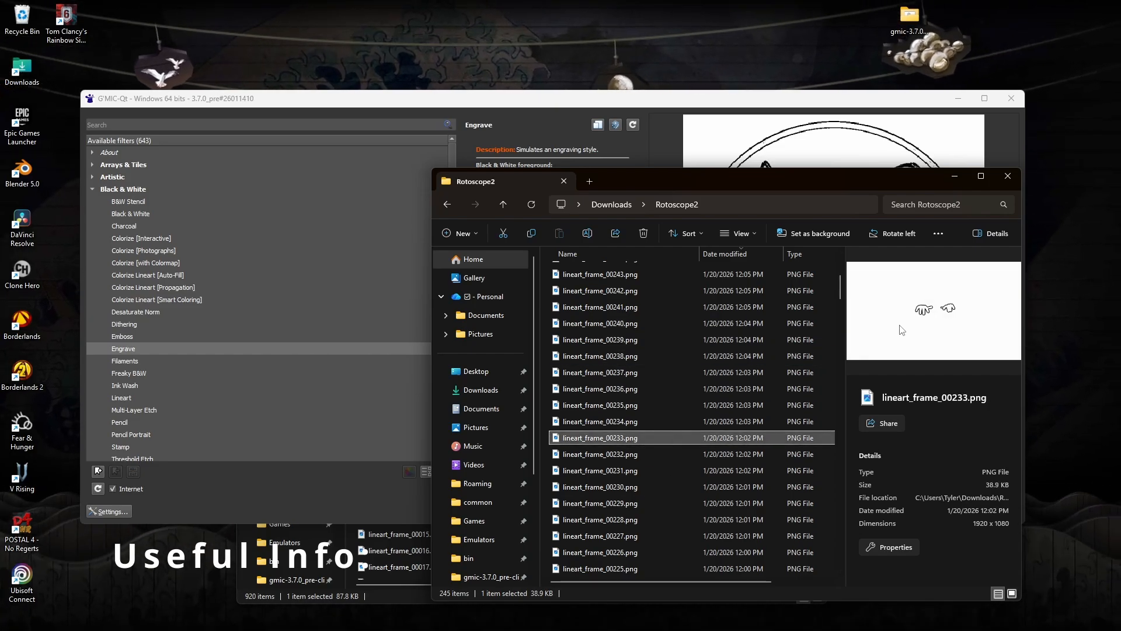
scroll(630, 434, "down", 2)
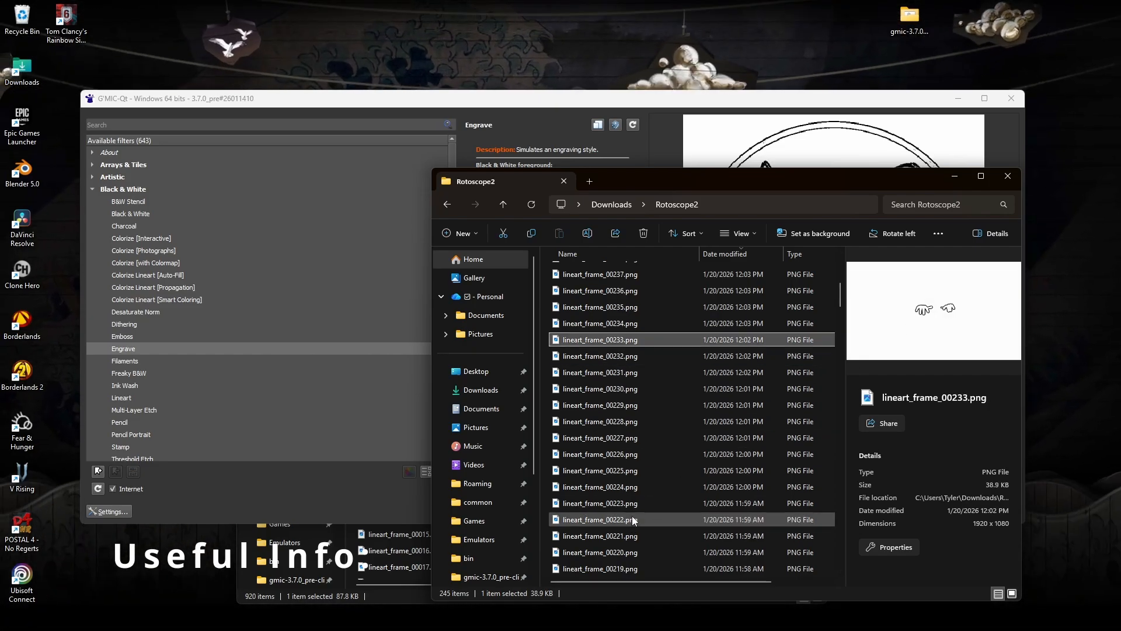
left_click(637, 442)
scroll(643, 496, "down", 2)
left_click(647, 451)
scroll(657, 360, "up", 4)
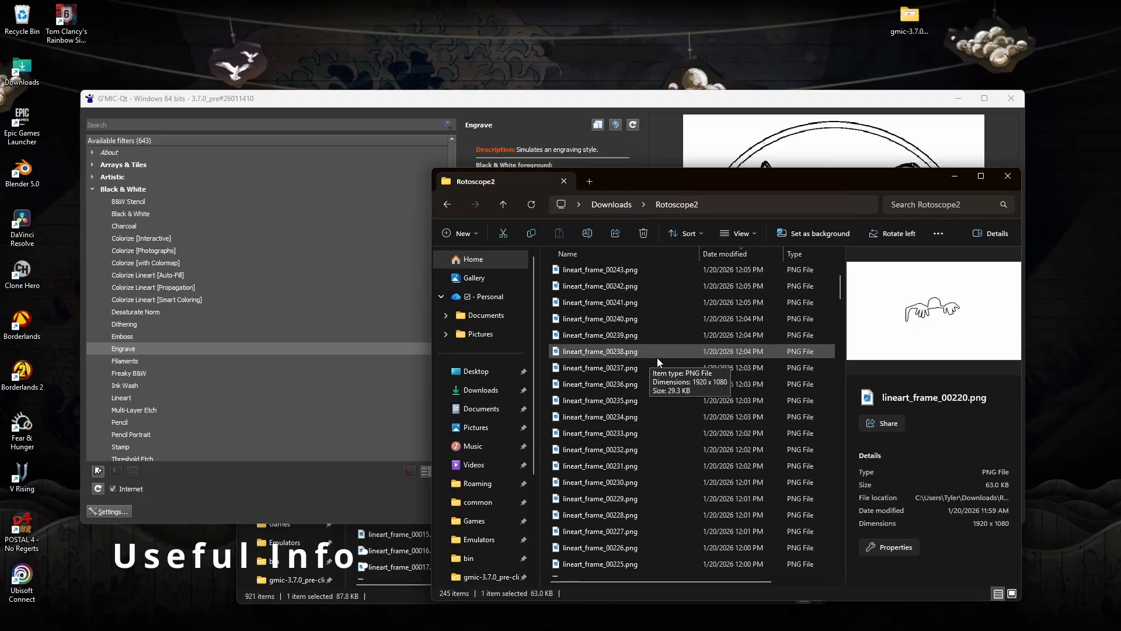
scroll(642, 327, "up", 3)
left_click(619, 204)
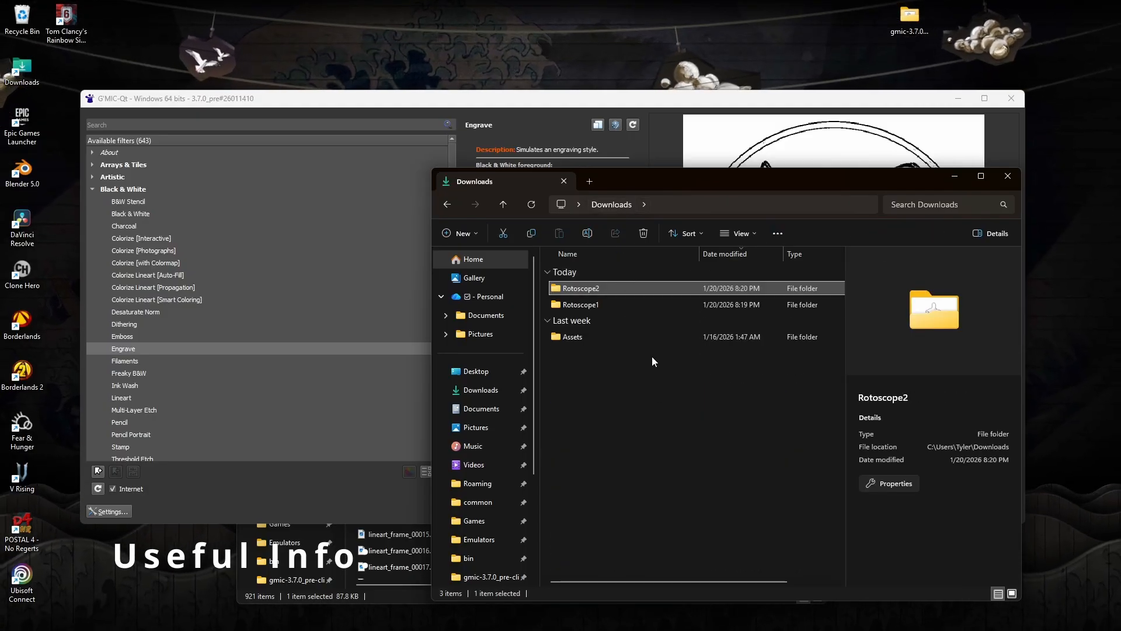
left_click(660, 437)
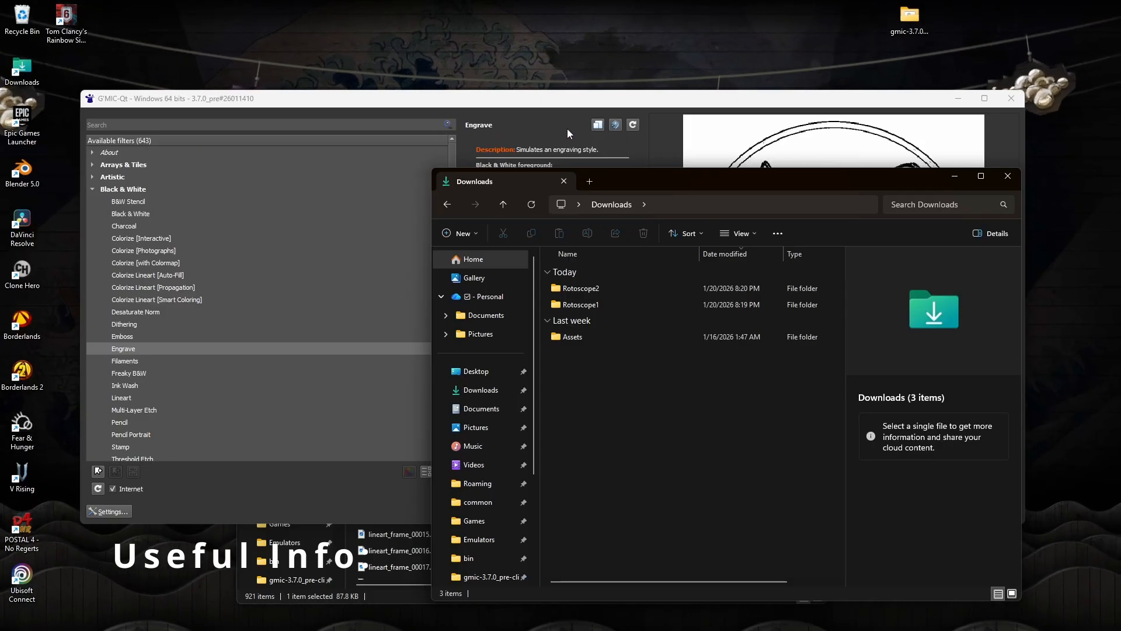
- Bring the G'MIC-Qt window into view and apply the B&W Stencil filter to the preview with Threshold 23.58 and Smoothness 6.15
left_click(954, 179)
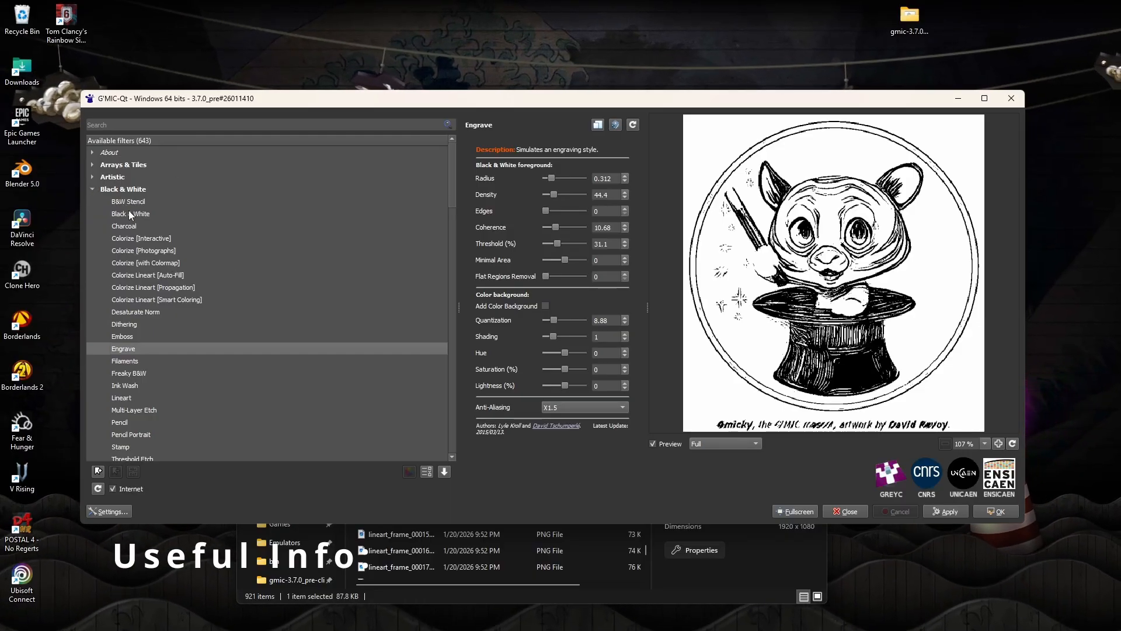
left_click(135, 202)
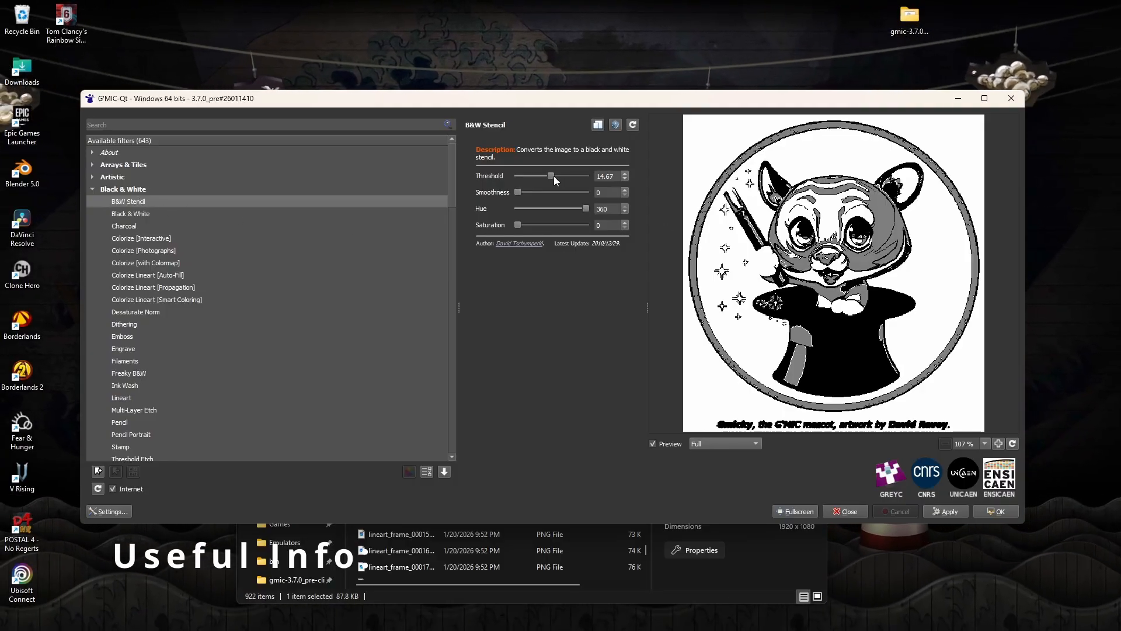
left_click_drag(553, 177, 587, 184)
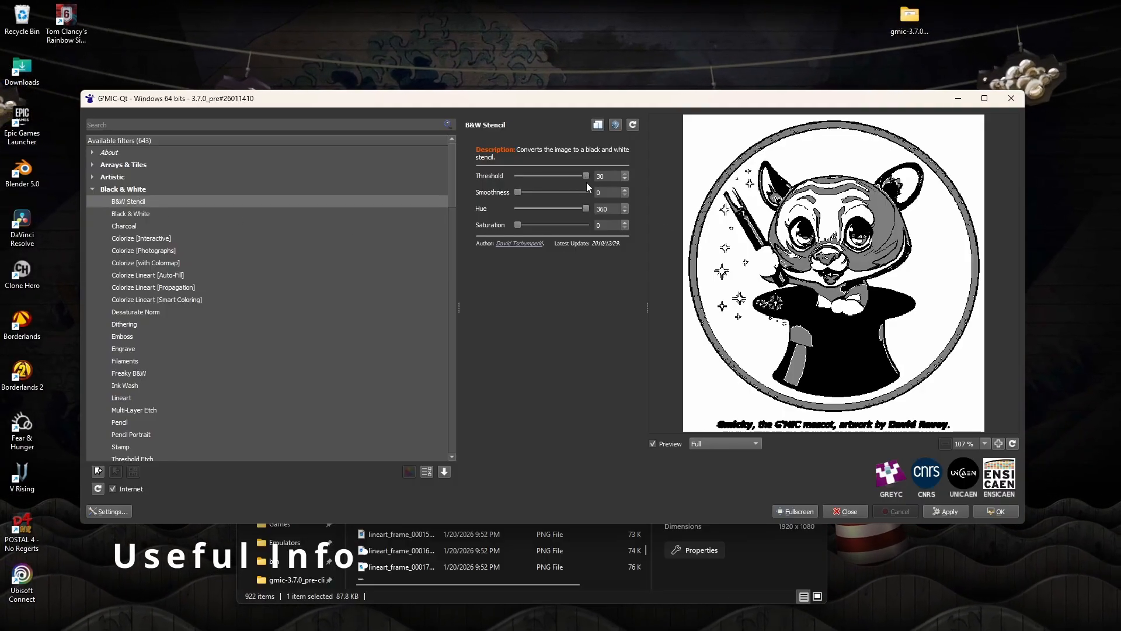
left_click(538, 197)
left_click(538, 193)
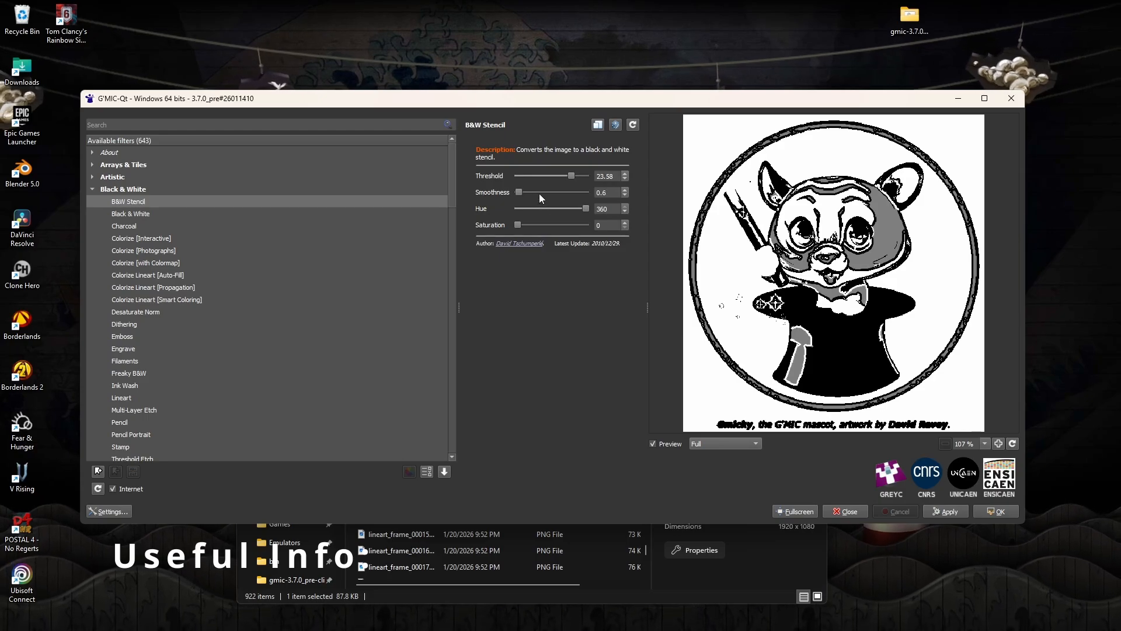
left_click(538, 194)
left_click_drag(520, 192, 538, 228)
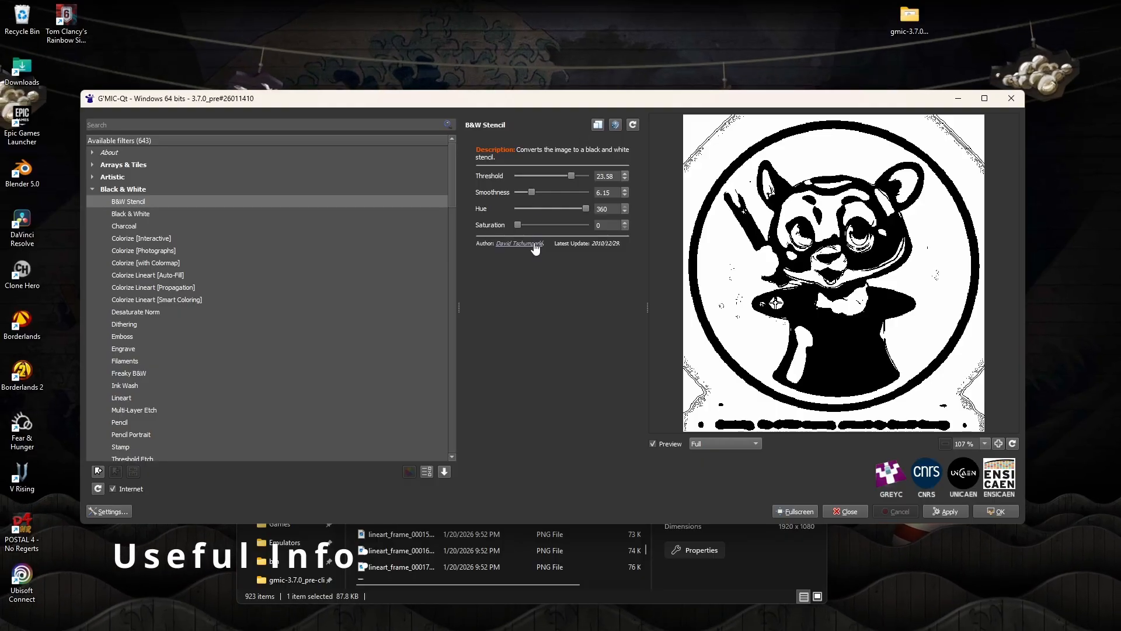
- Copy LineArt.bat from the gmic-3.7.0_pre-cli-win64 folder to the desktop
left_click(796, 552)
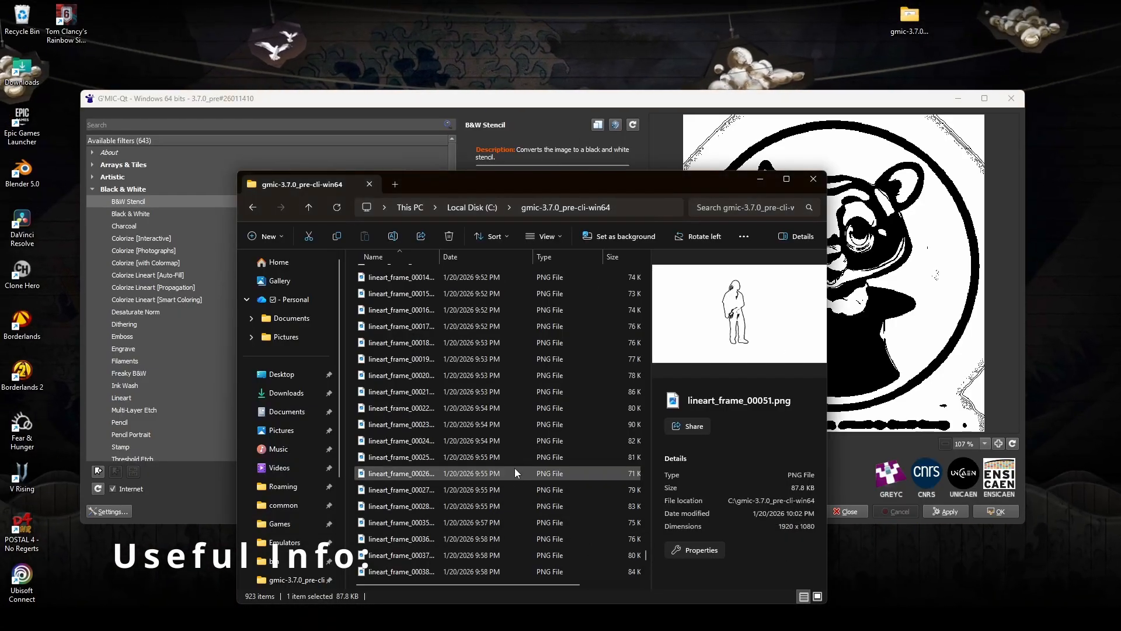
scroll(417, 526, "up", 9)
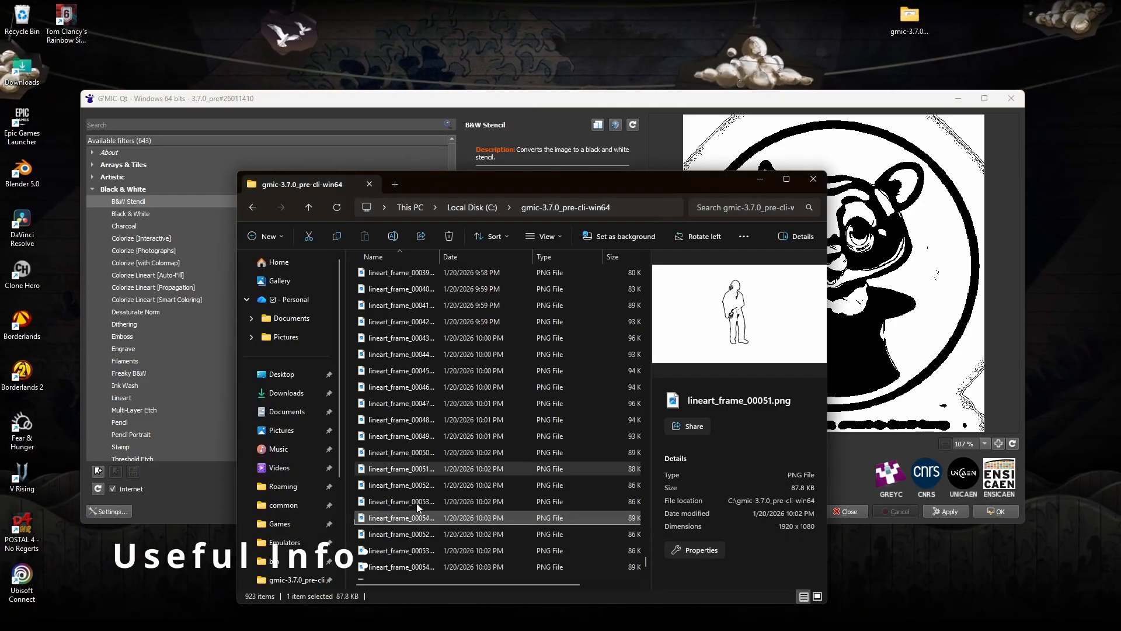
scroll(444, 488, "up", 9)
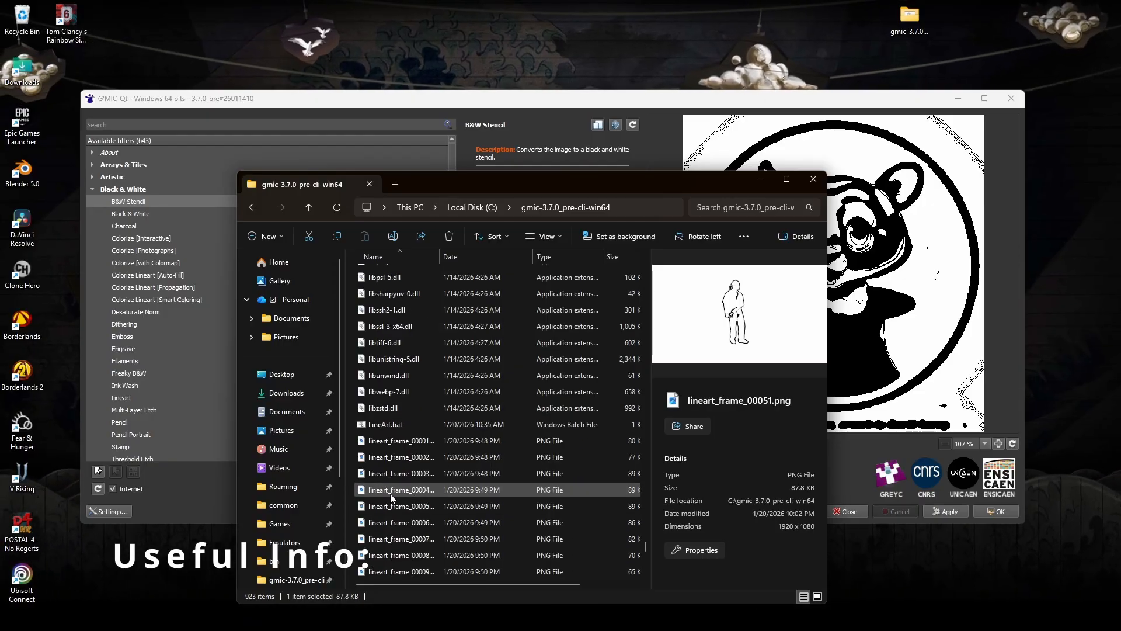
right_click(381, 425)
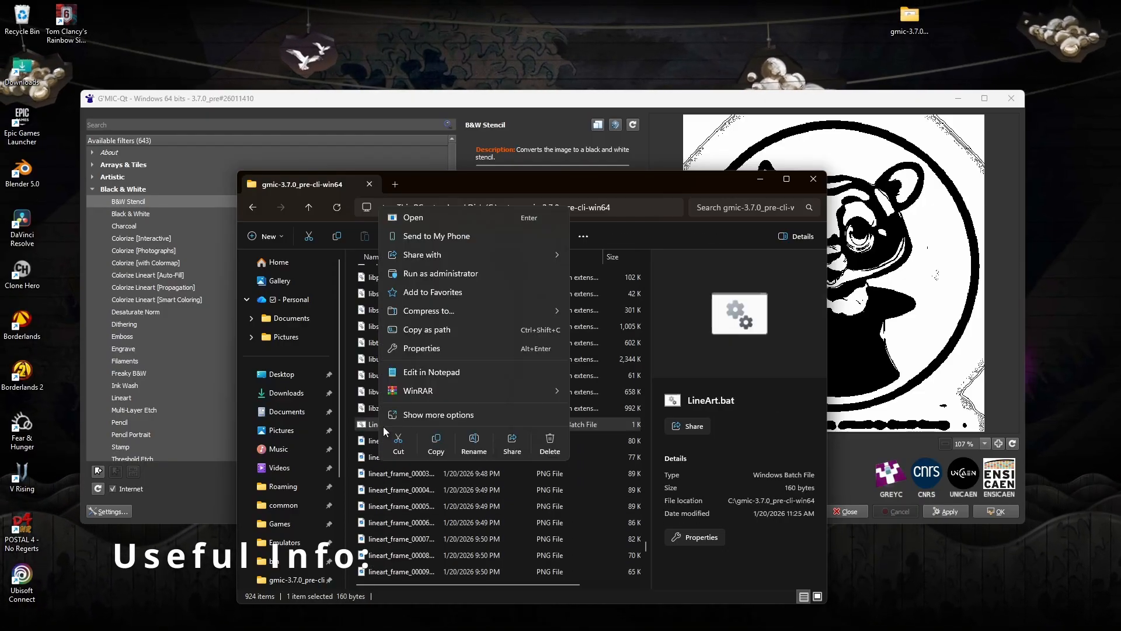
left_click(435, 445)
right_click(253, 47)
left_click(272, 64)
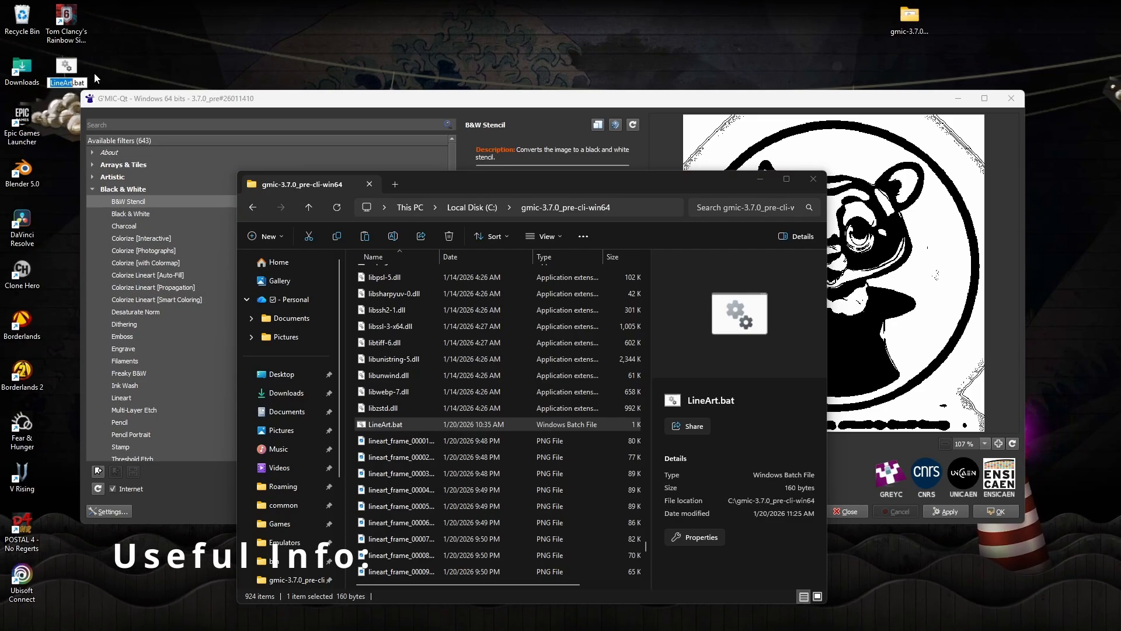
- Rename the desktop copy of the batch file as LineArt.txt and open it in Notepad
key("F2")
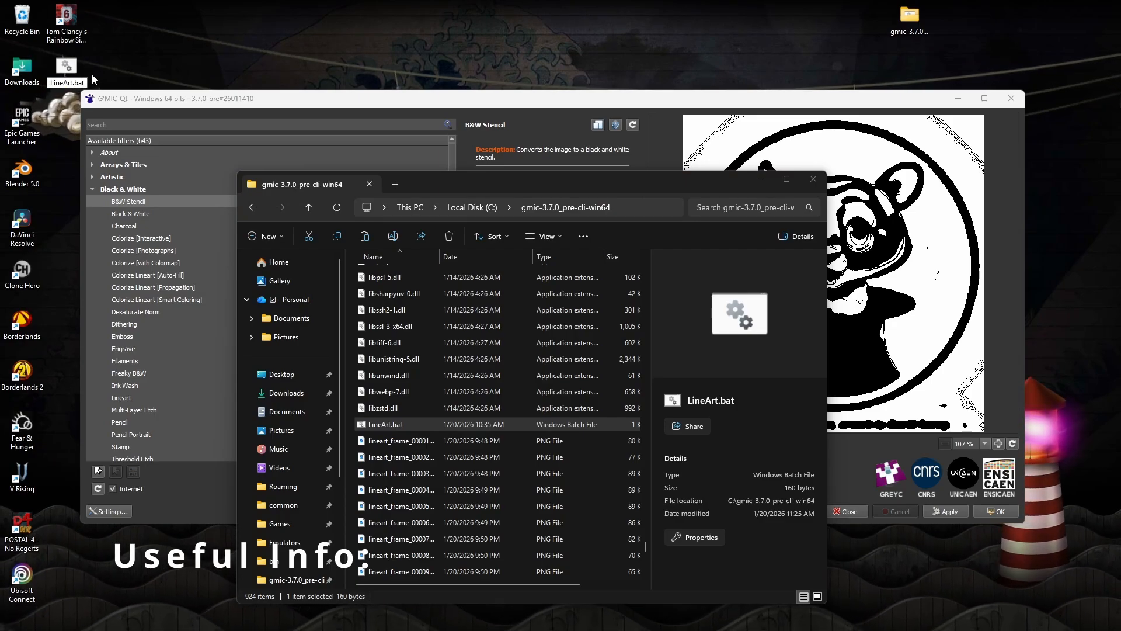
key("BackSpace")
key("BackSpace")
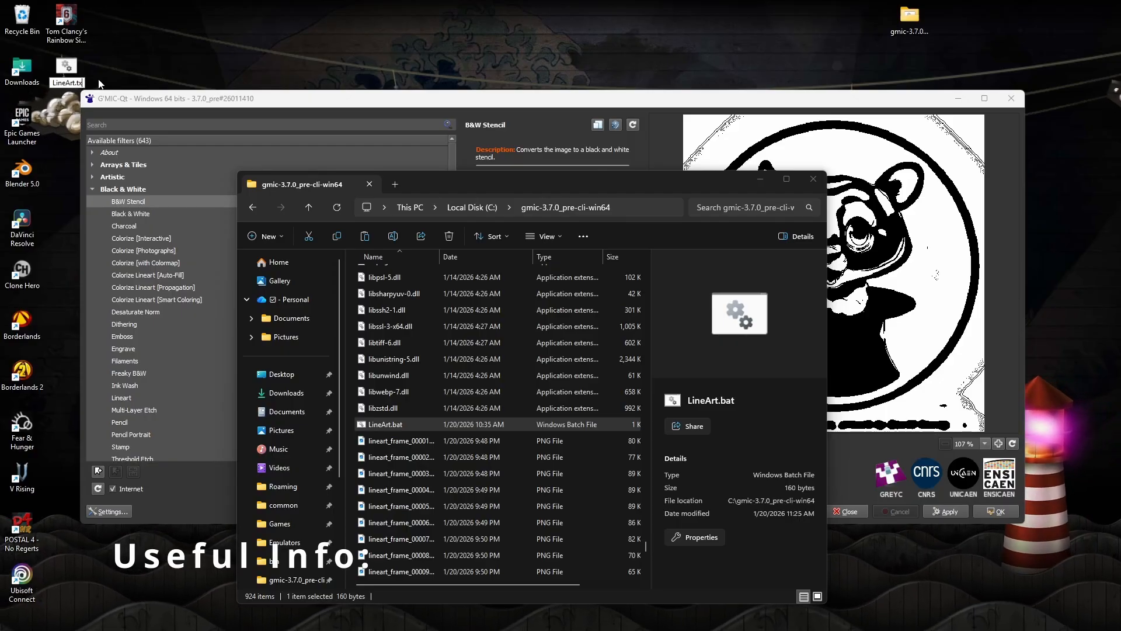
key("Return")
key("Return")
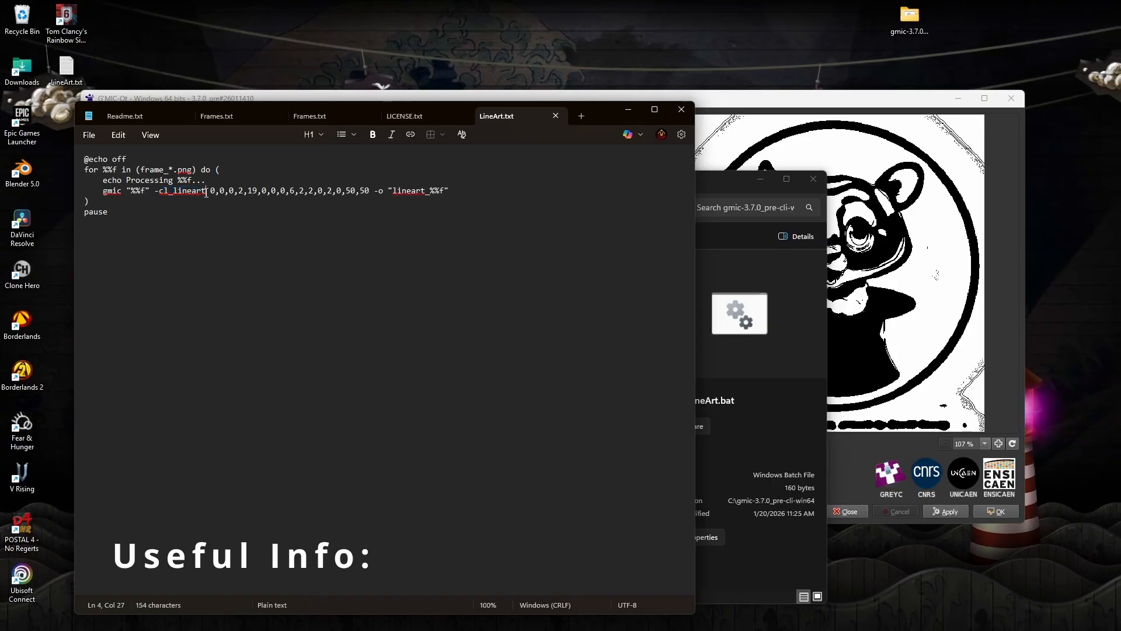
- Replace the cl_lineart filter and its values in LineArt.txt with fx_stencilbw 23.58,6.15,360,0, matching the G'MIC-Qt stencil settings, and save the file
left_click(158, 189)
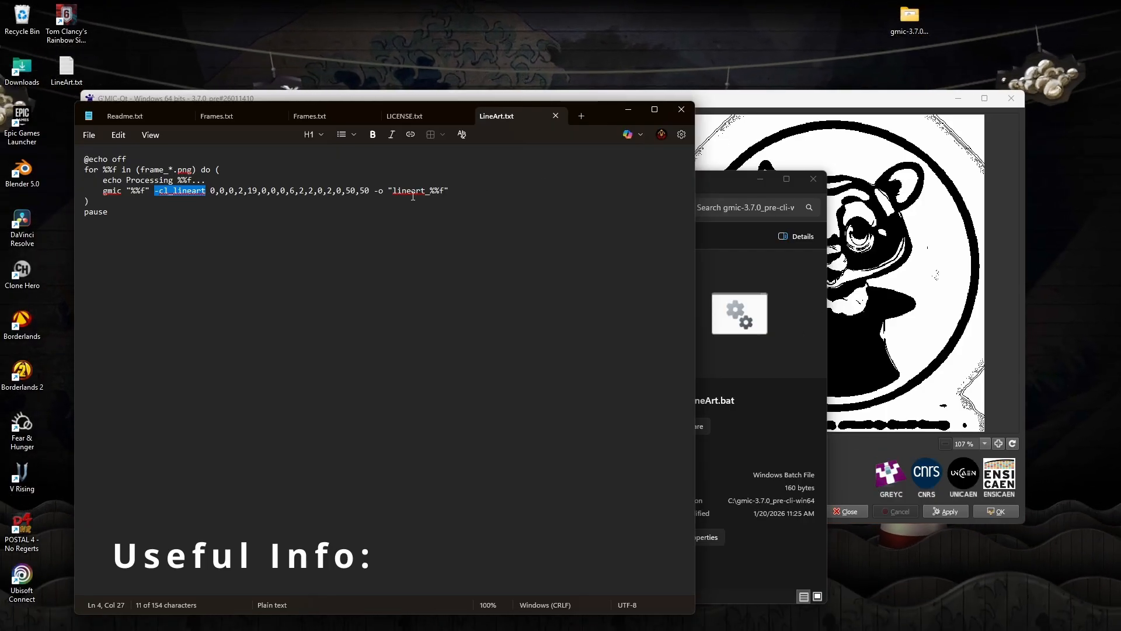
left_click_drag(356, 195, 158, 189)
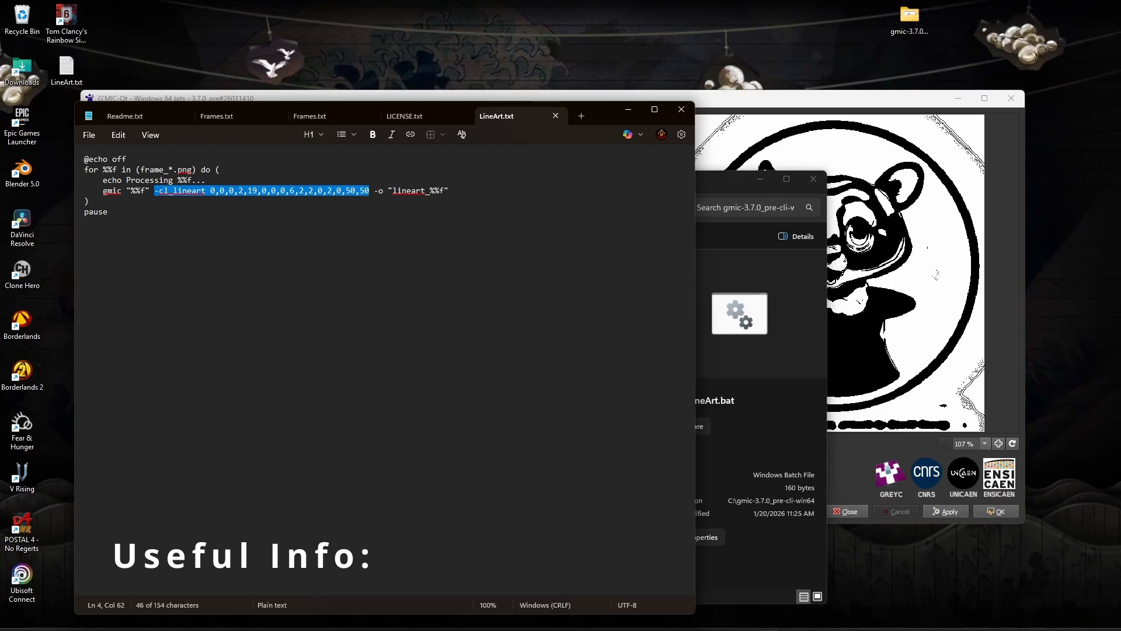
mouse_move(759, 620)
left_click(731, 561)
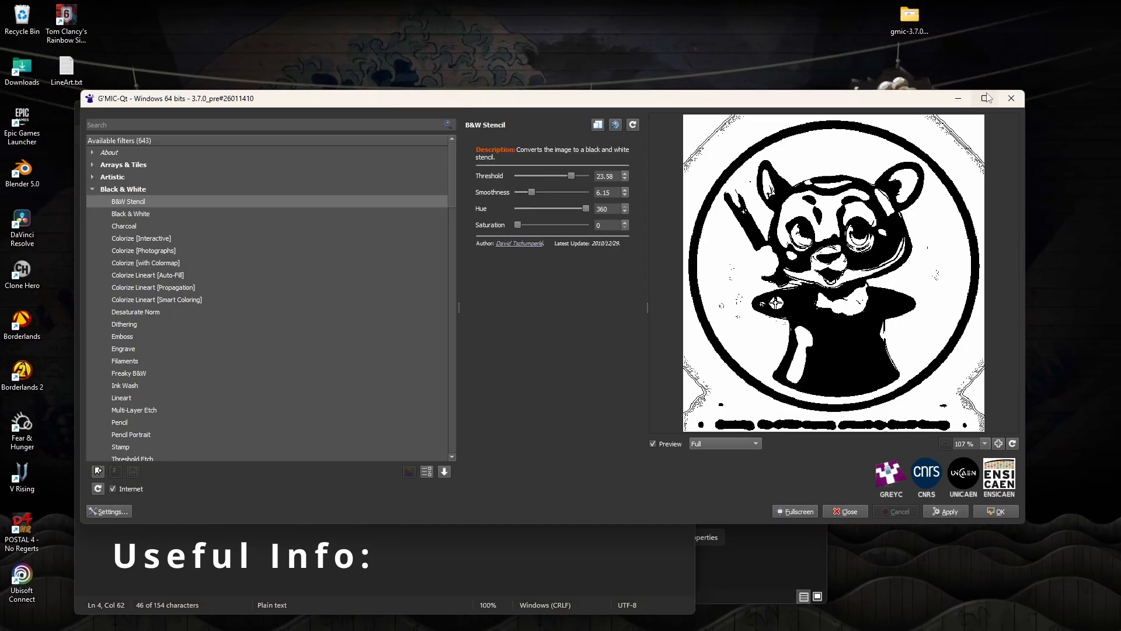
left_click(955, 100)
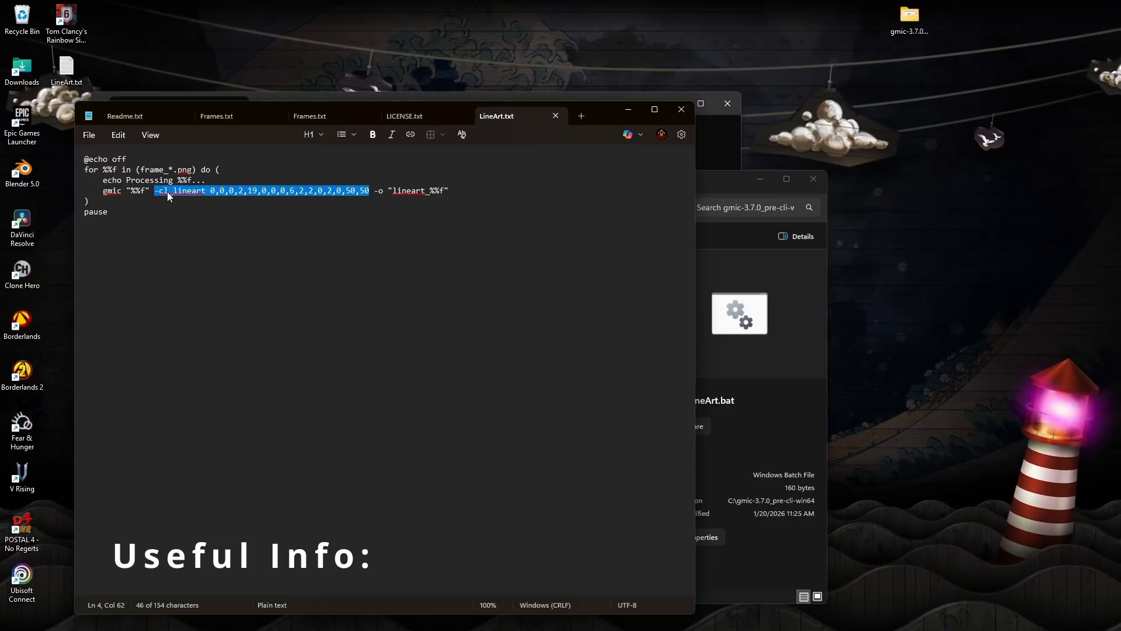
type("fx_stencilbw 23.58,6.15,360,0")
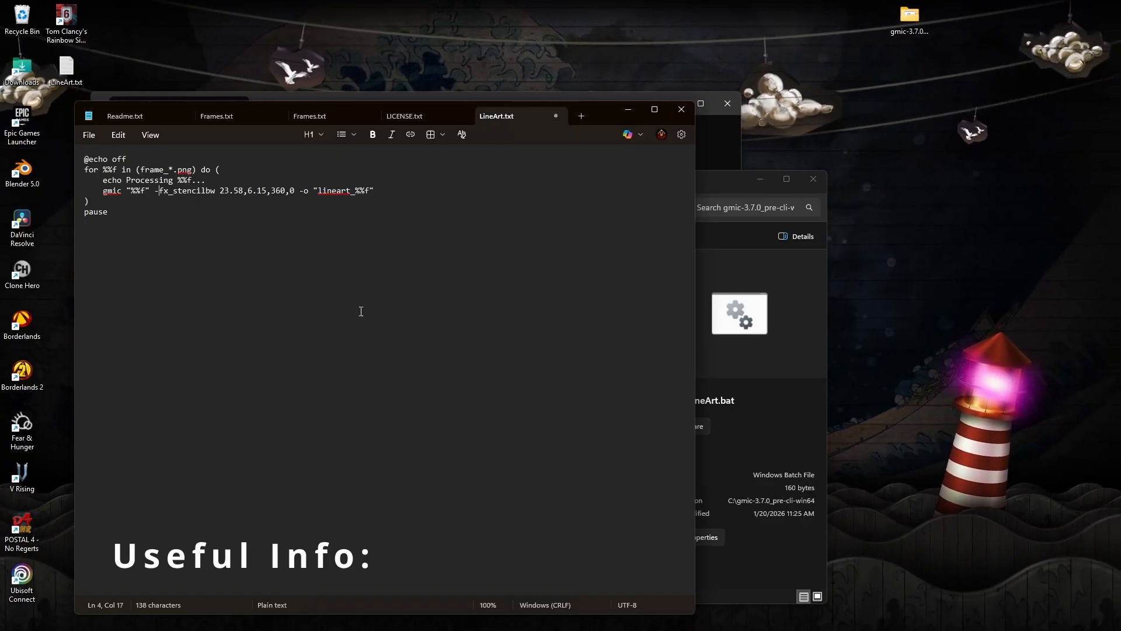
left_click(405, 200)
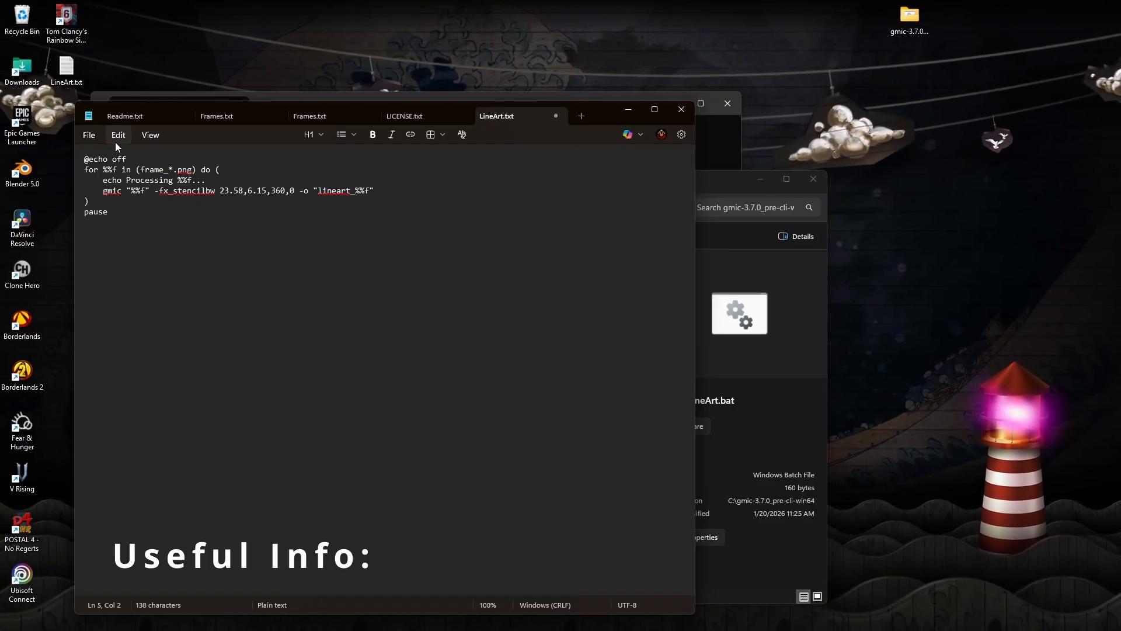
left_click(94, 135)
left_click(96, 252)
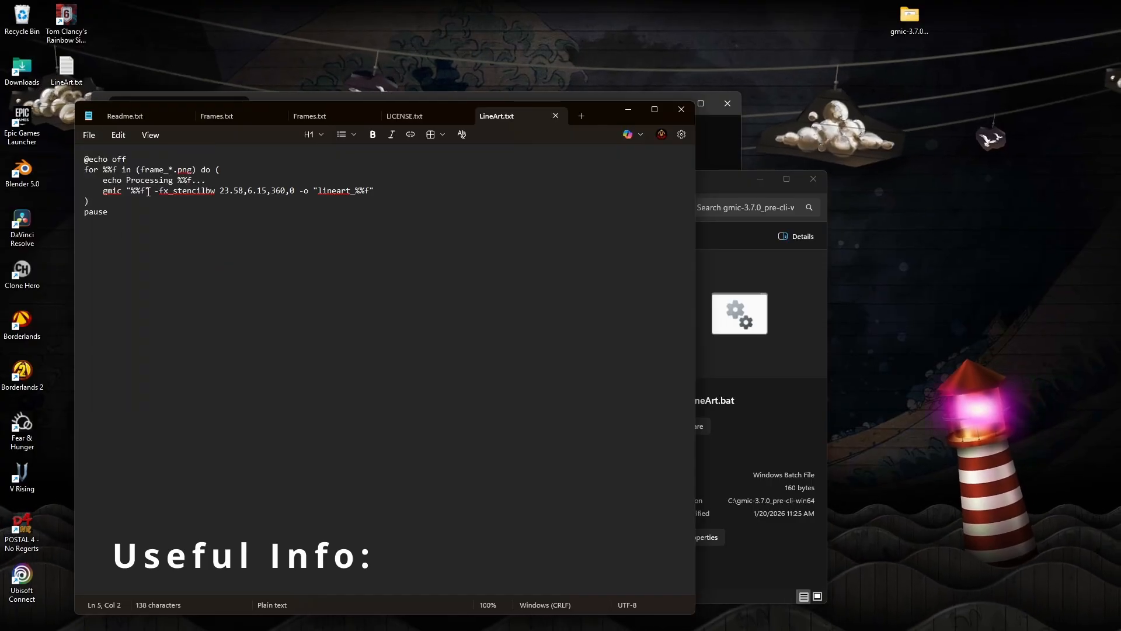
left_click(792, 316)
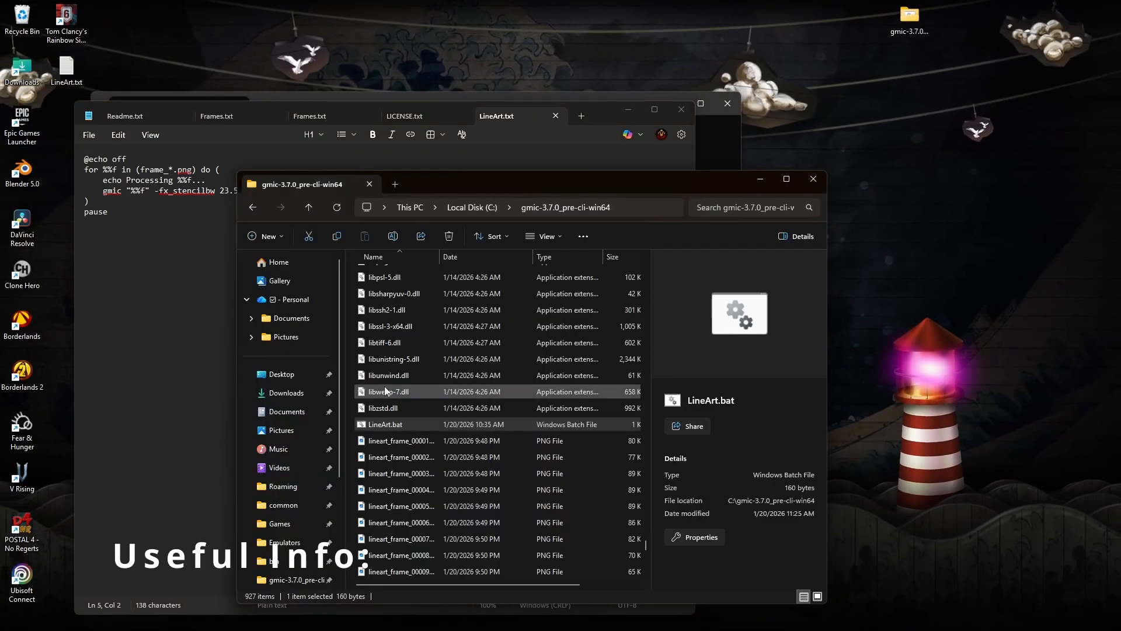
left_click(213, 224)
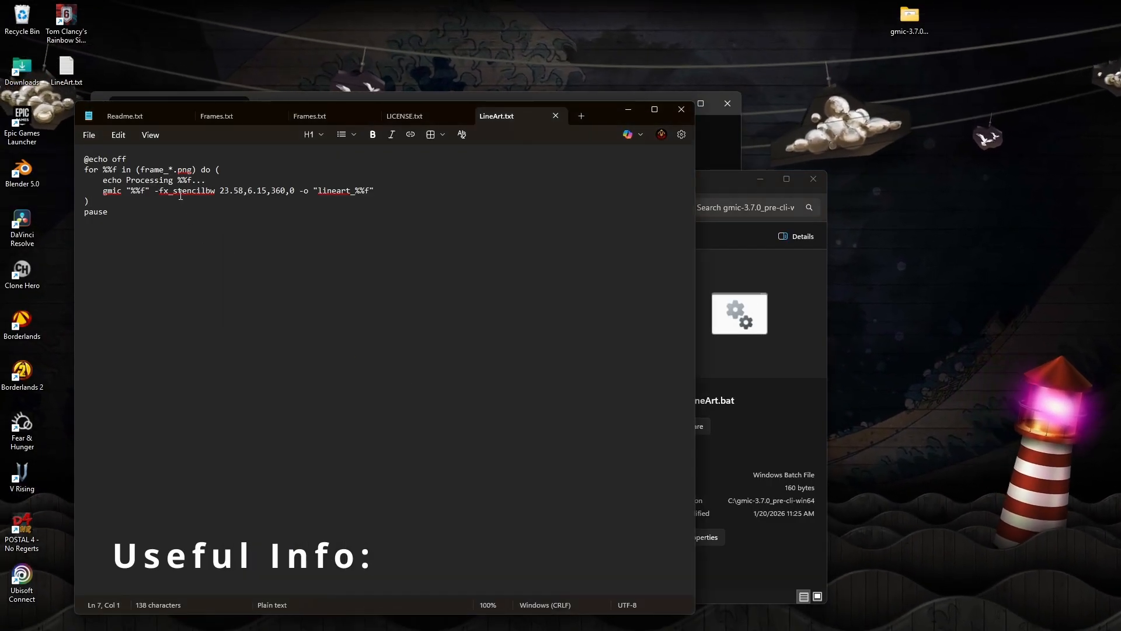
left_click(170, 191)
left_click(257, 193)
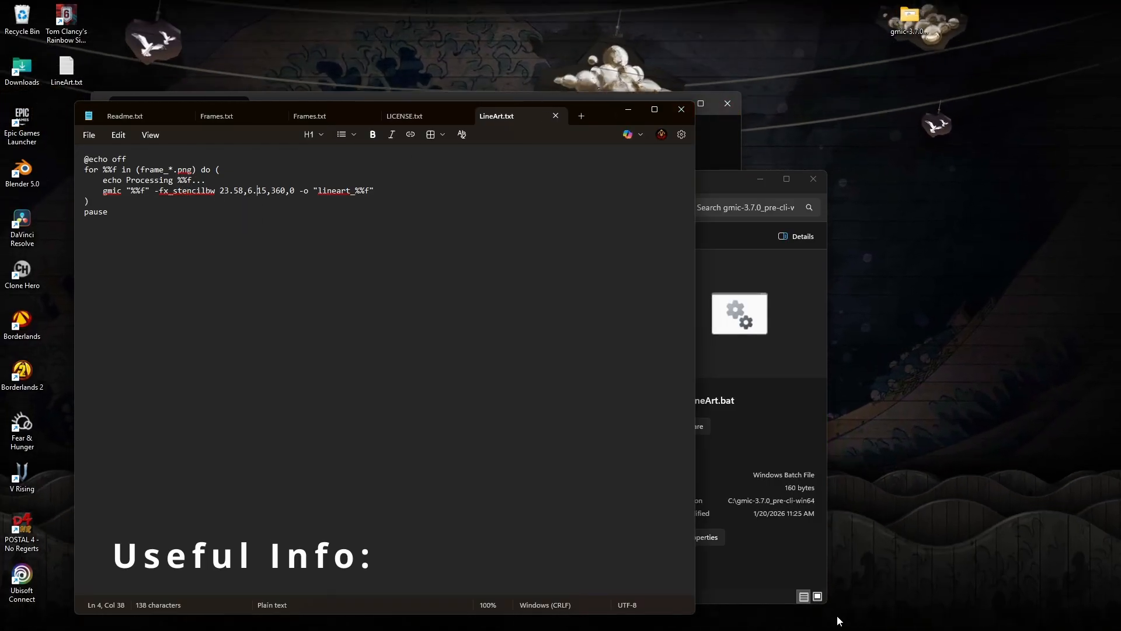
- Close the G'MIC-Qt, Notepad and File Explorer windows
mouse_move(816, 629)
left_click(745, 618)
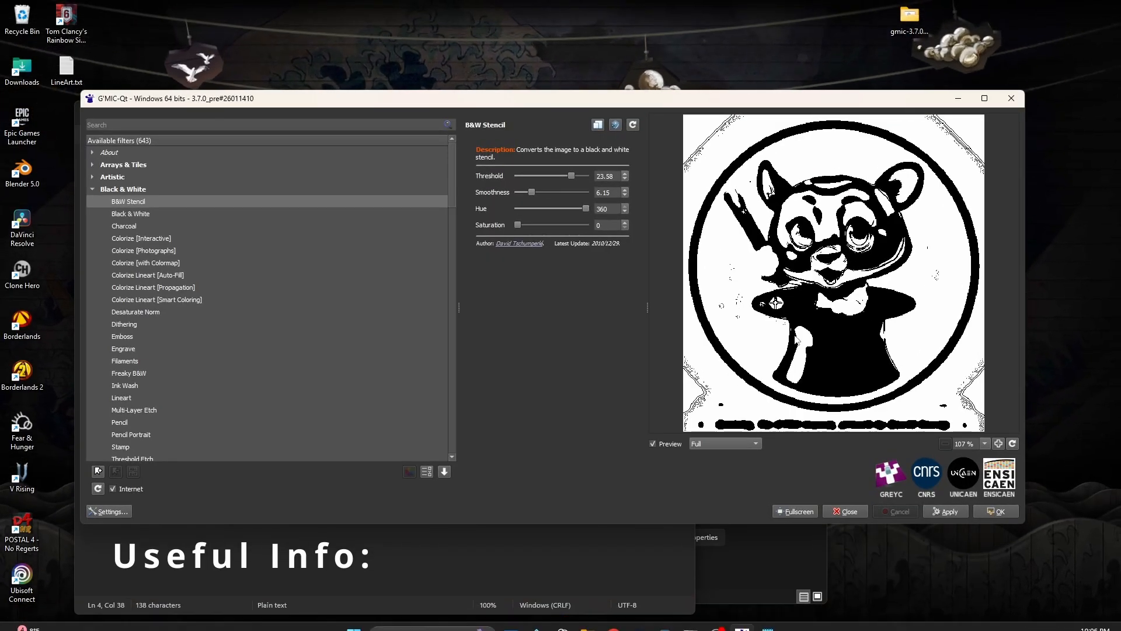
left_click(1000, 100)
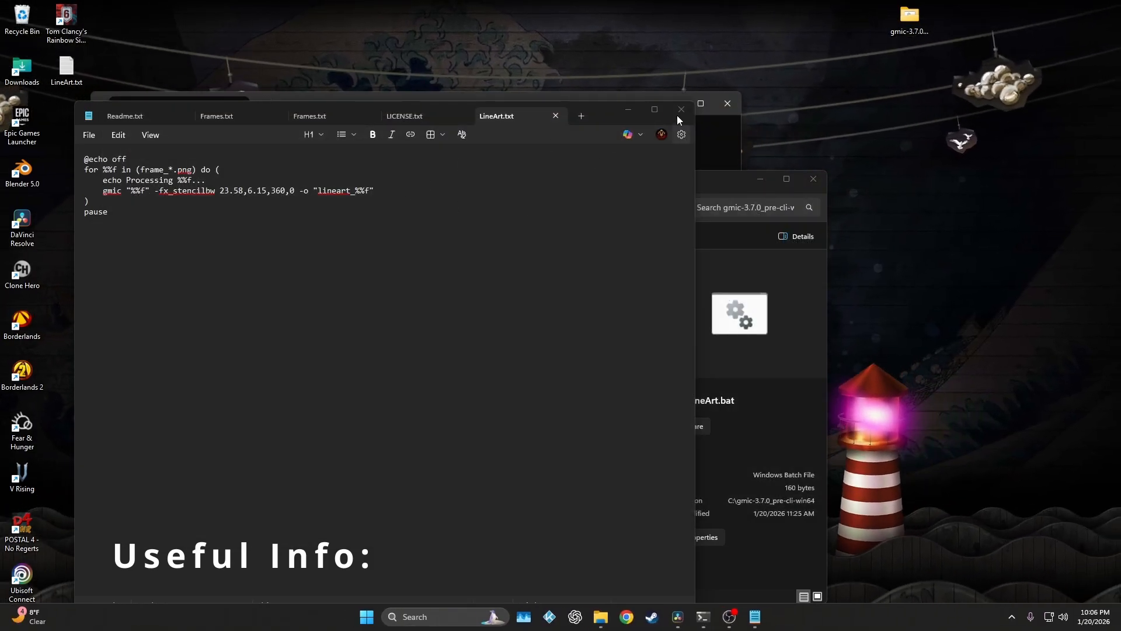
left_click(680, 111)
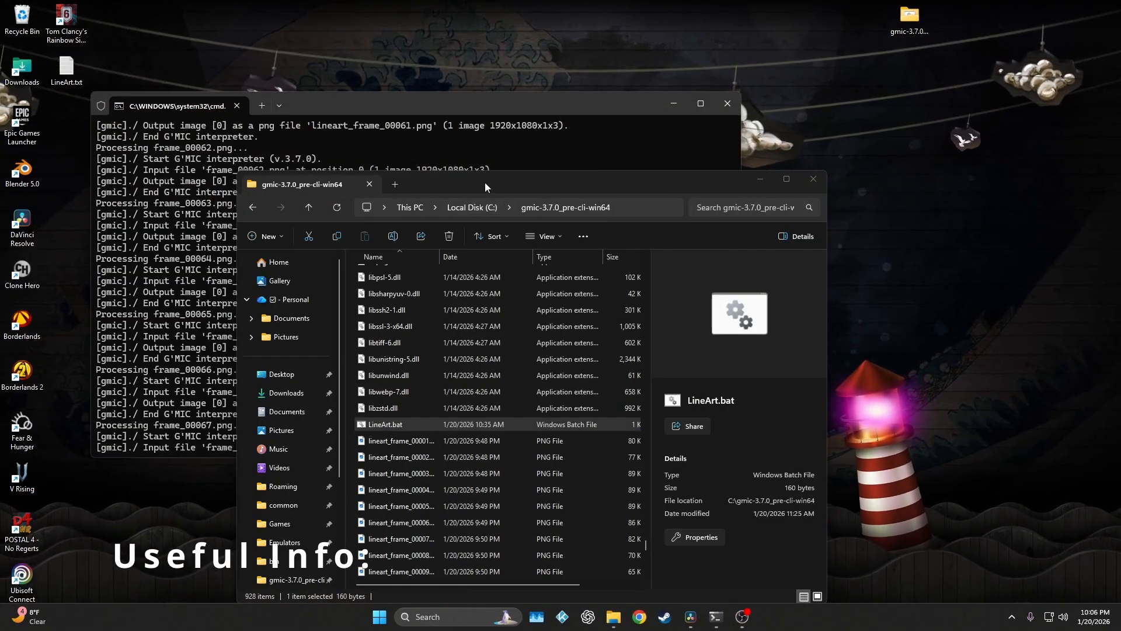
left_click(472, 207)
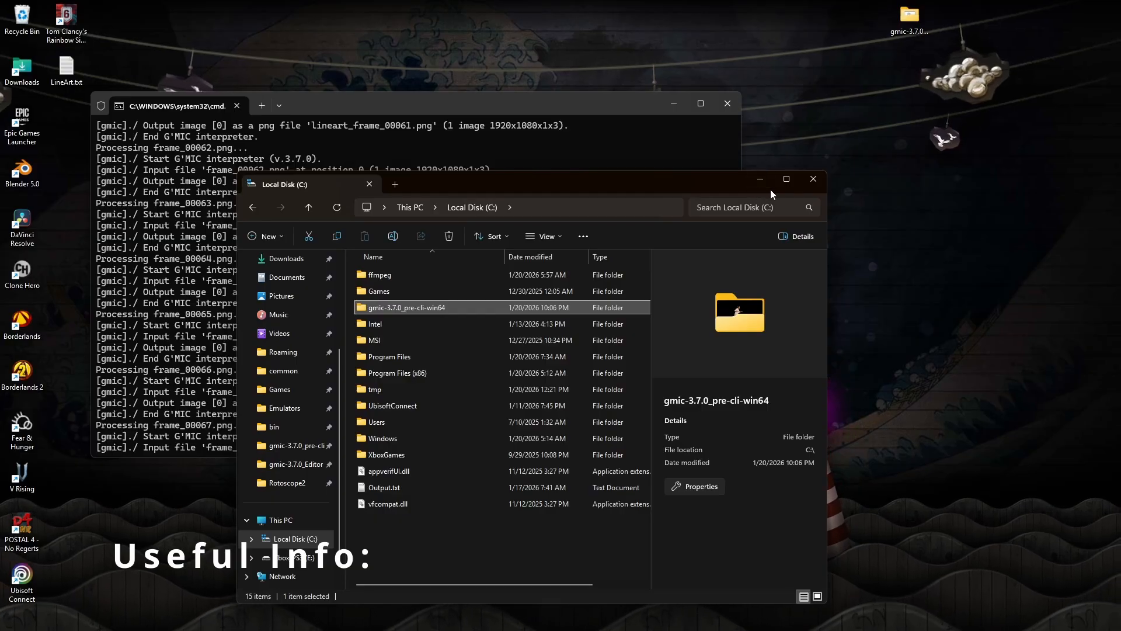
left_click(801, 186)
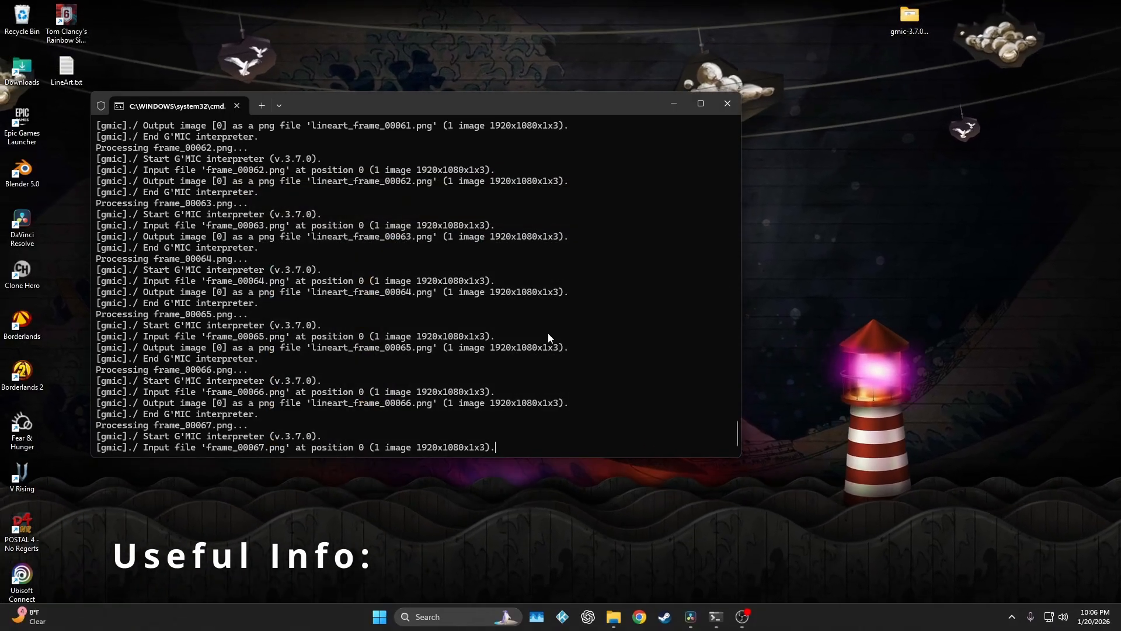
- Change the extension of LineArt.txt on the desktop to .bat and accept the extension change
left_click_drag(549, 335, 547, 325)
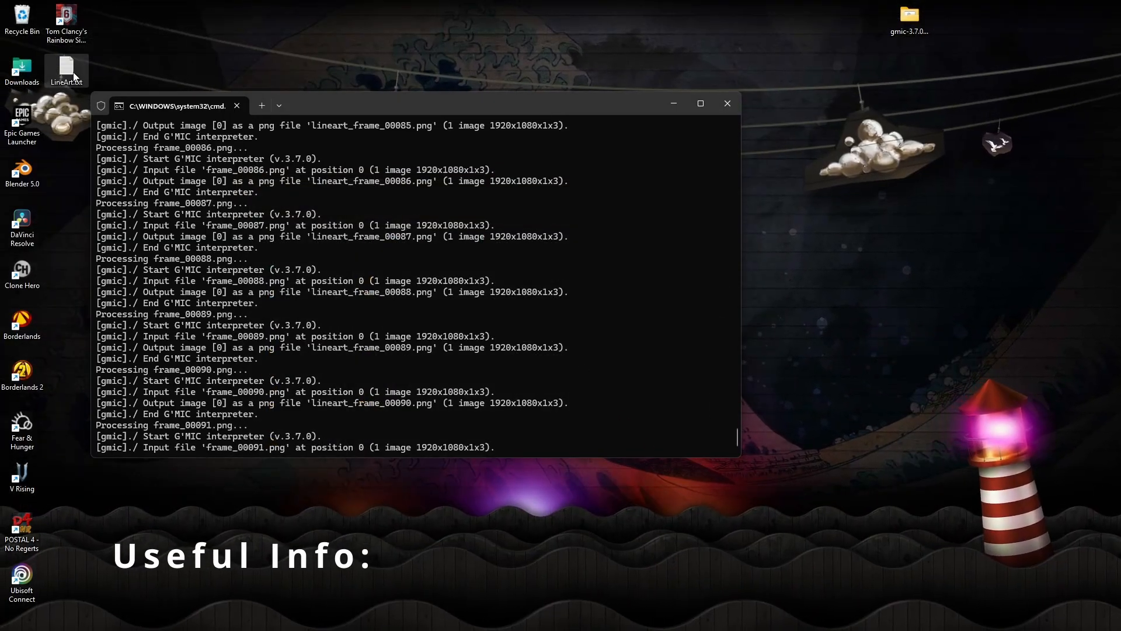
mouse_move(73, 75)
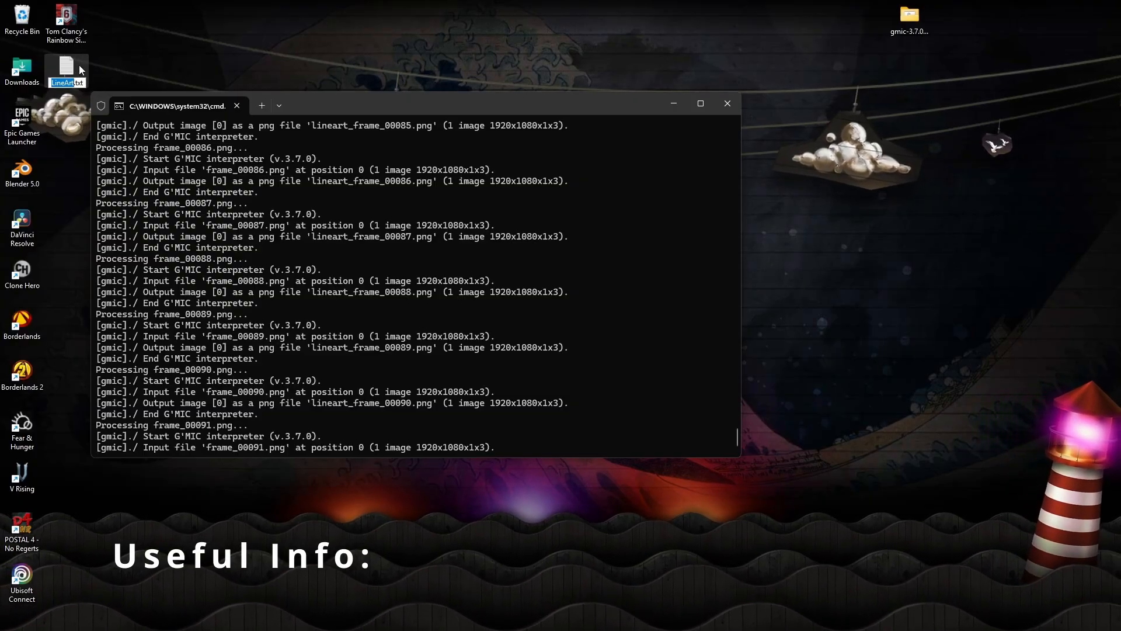
key("Right")
key("Right")
key("Right")
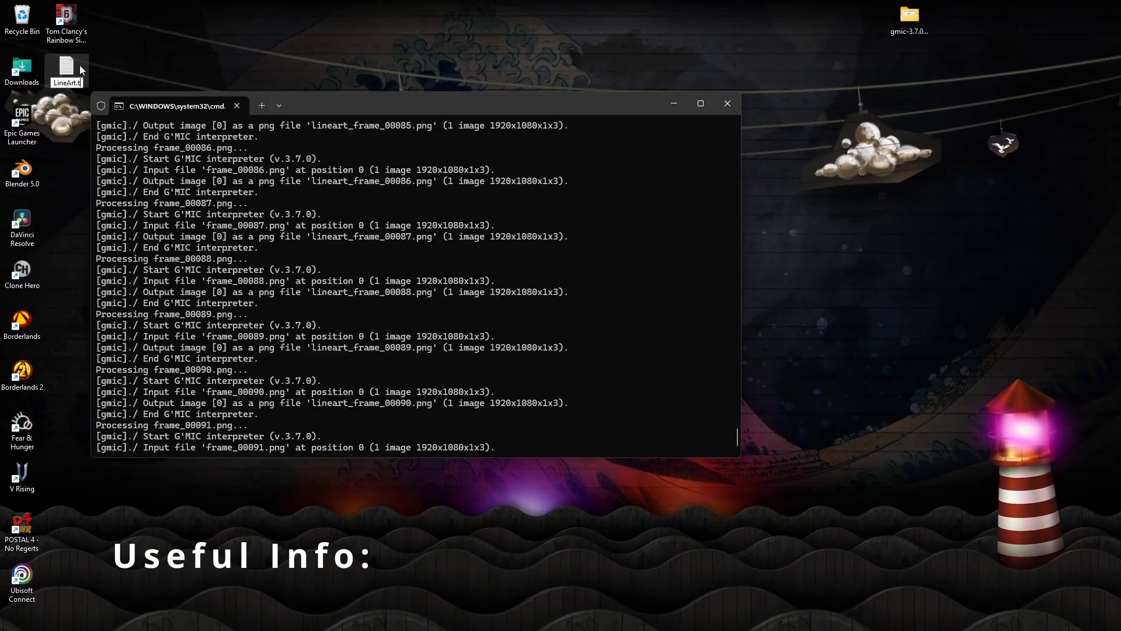
key("BackSpace")
type("ba")
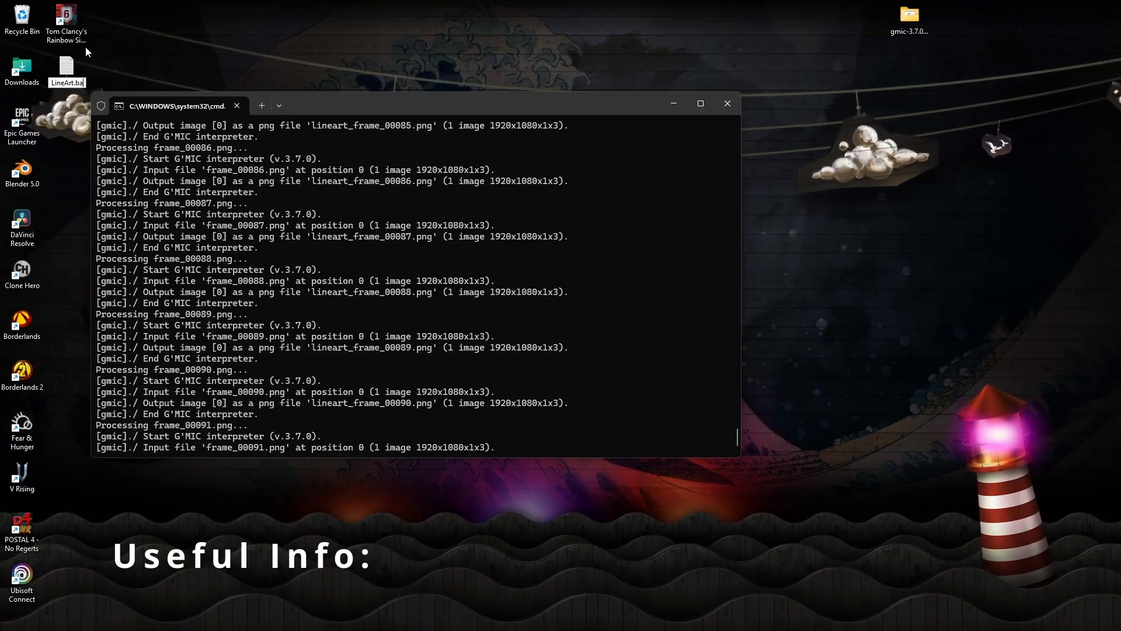
type("t")
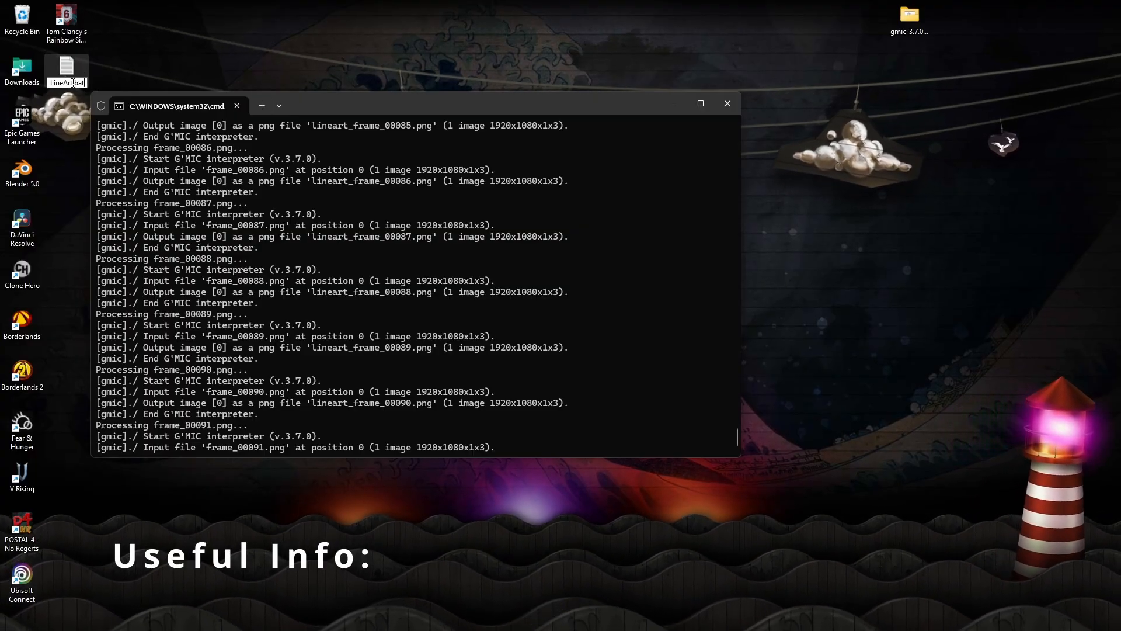
key("Return")
key("Return")
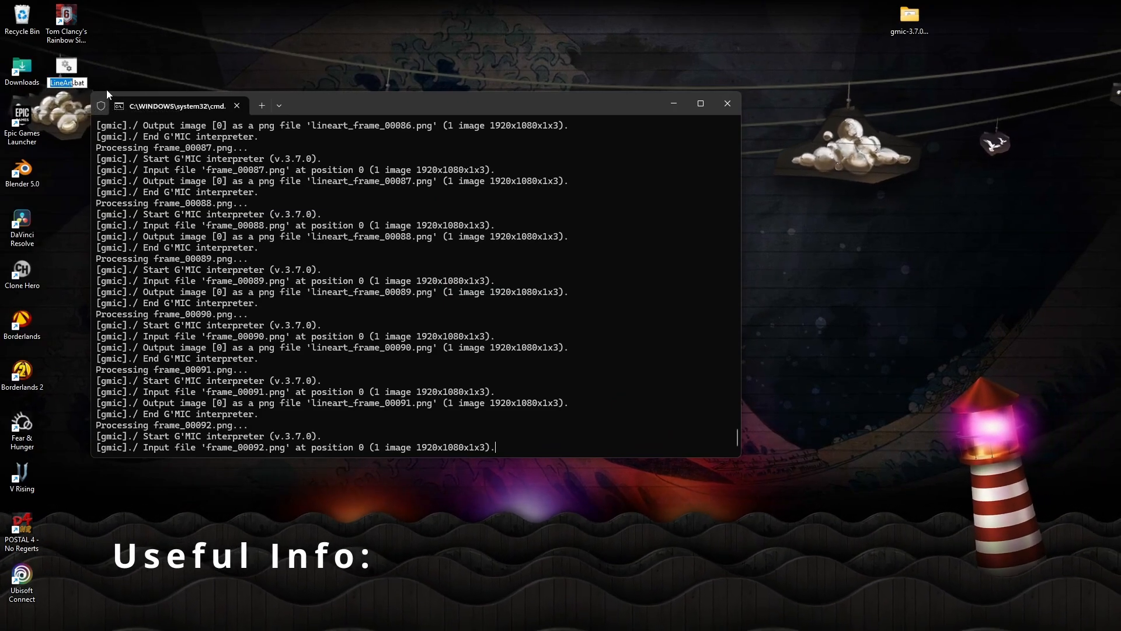
- Rename the desktop batch file as pencil;.bat
type("penc")
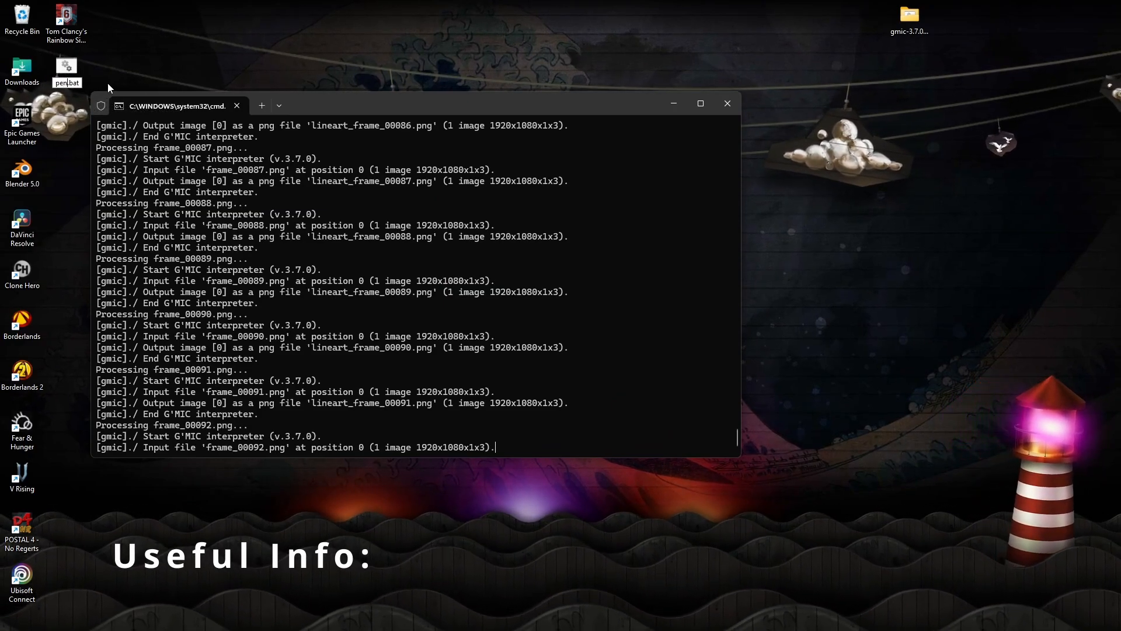
type("il;")
key("Return")
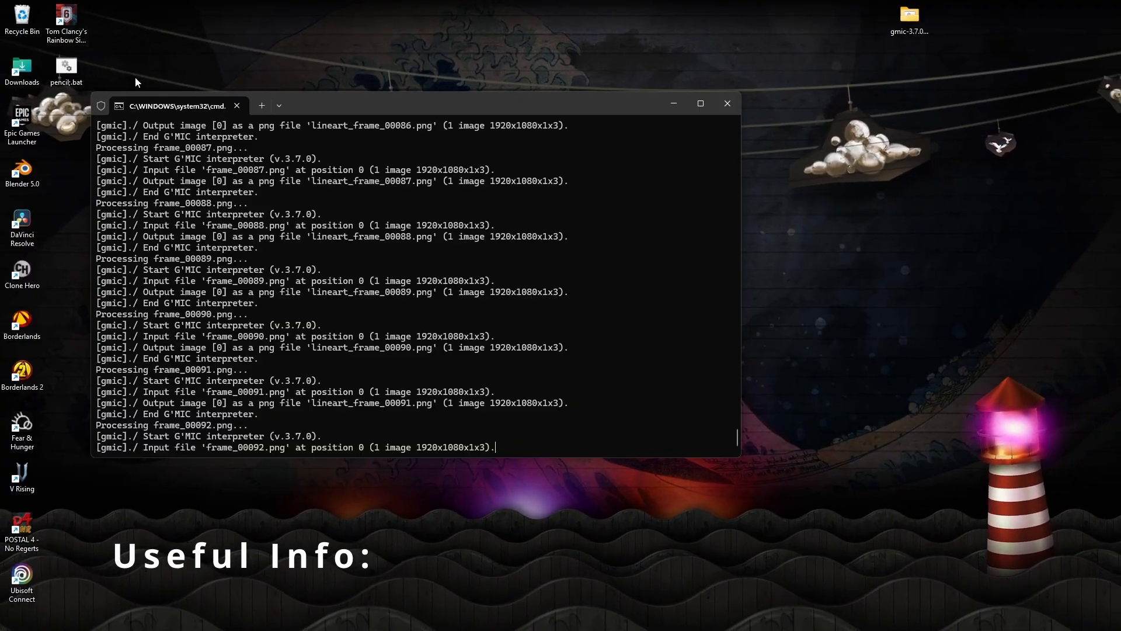
- Move the command window away from the desktop icons and open the gmic-3.7.0_pre-cli-win64 folder on drive C in File Explorer
left_click_drag(383, 110, 586, 94)
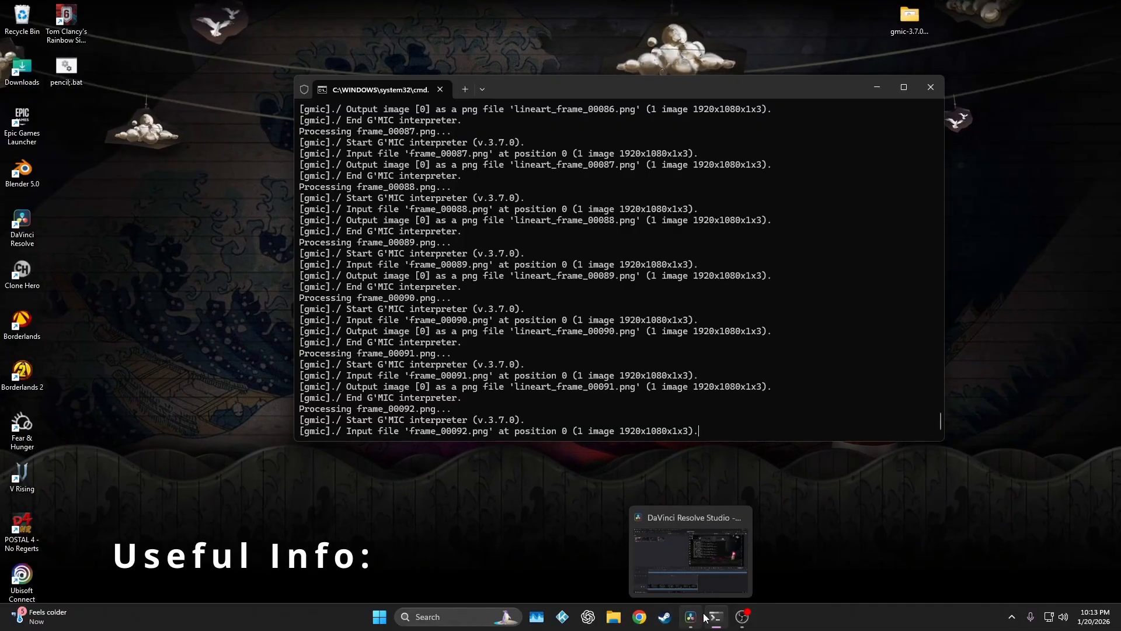
left_click(614, 618)
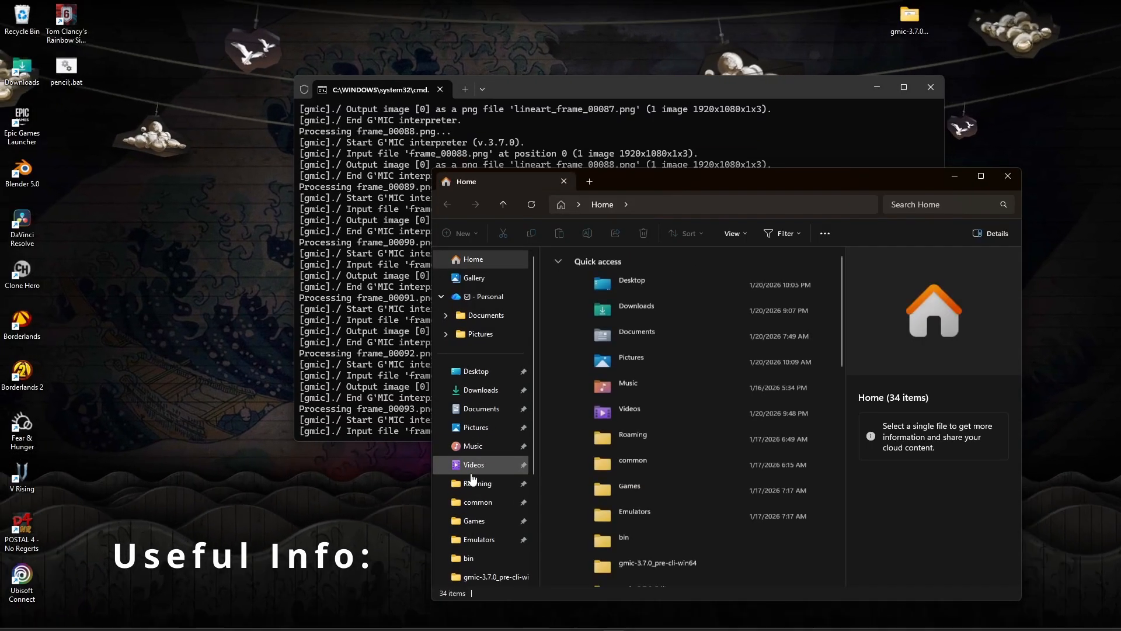
left_click(479, 501)
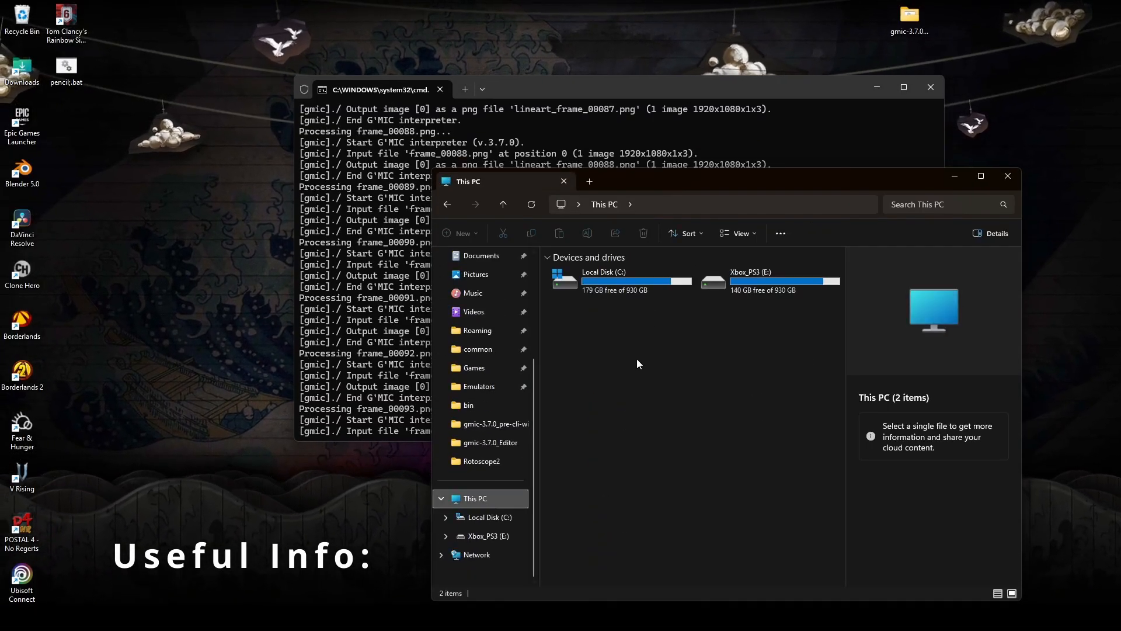
double_click(619, 283)
double_click(596, 304)
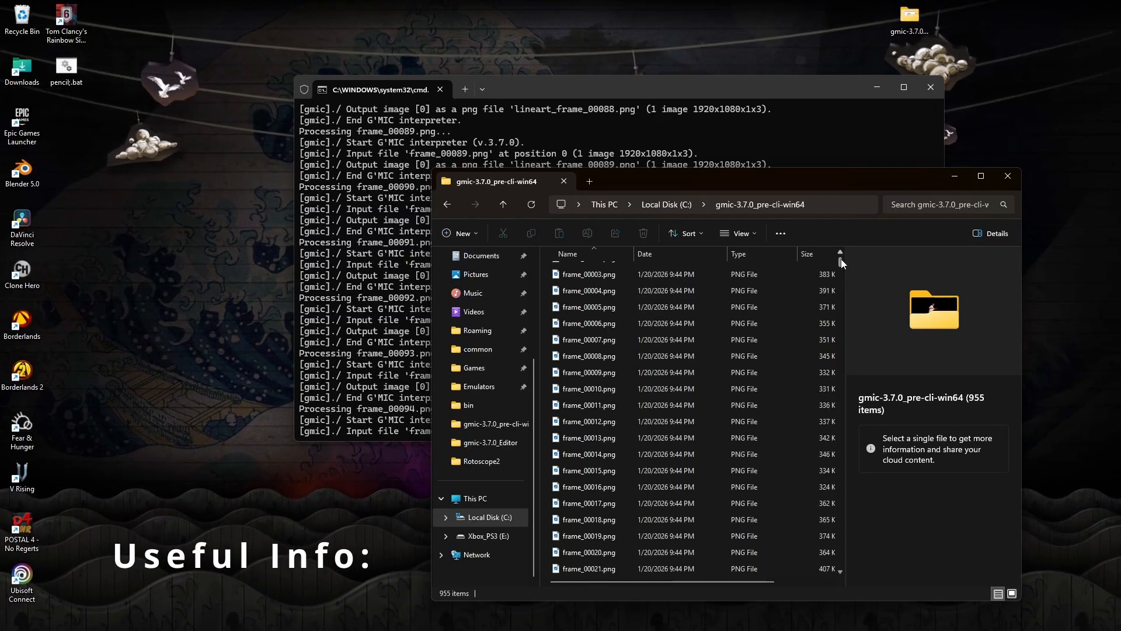
- Look through the lineart frame outputs and select a run of the original frame PNG files in the folder
left_click_drag(841, 258, 855, 564)
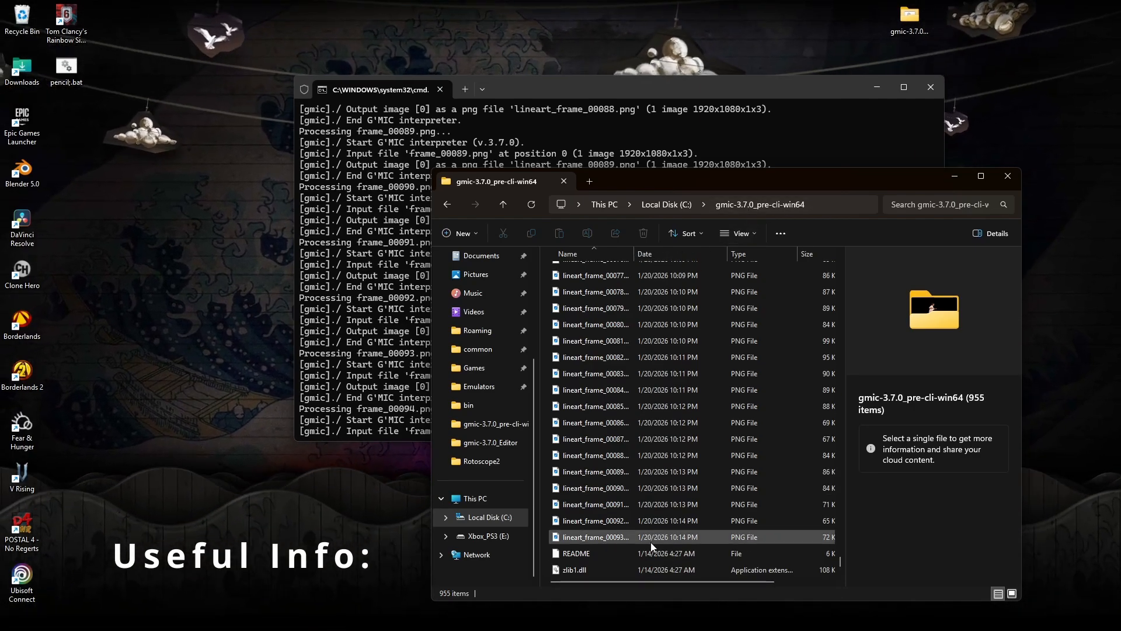
scroll(532, 485, "up", 1)
scroll(611, 403, "up", 4)
scroll(610, 400, "up", 8)
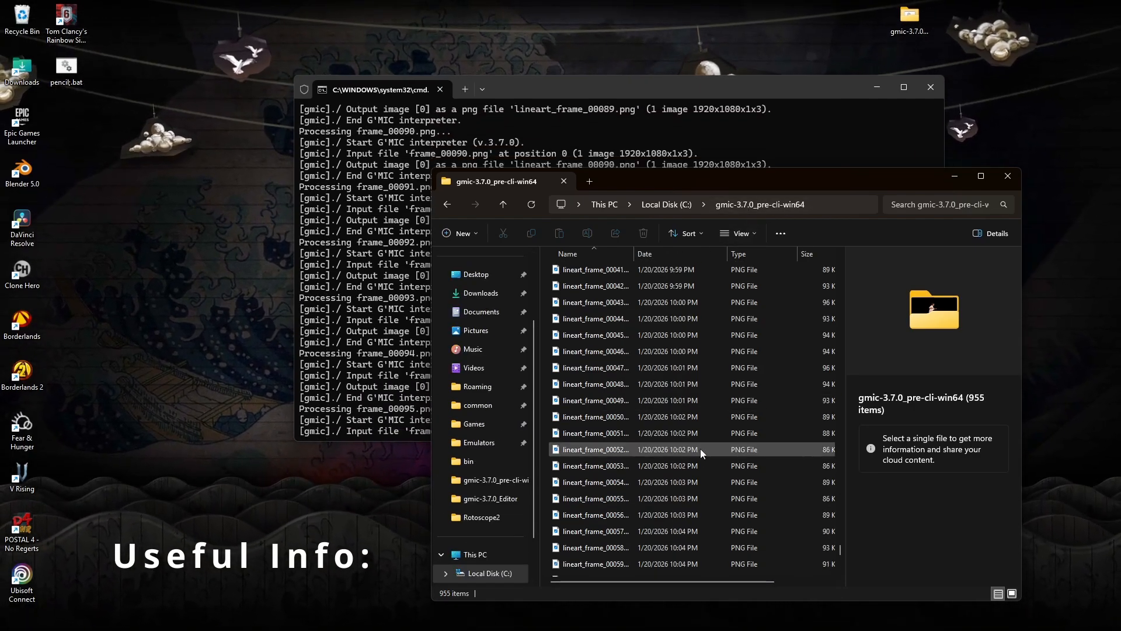
left_click_drag(842, 553, 760, 292)
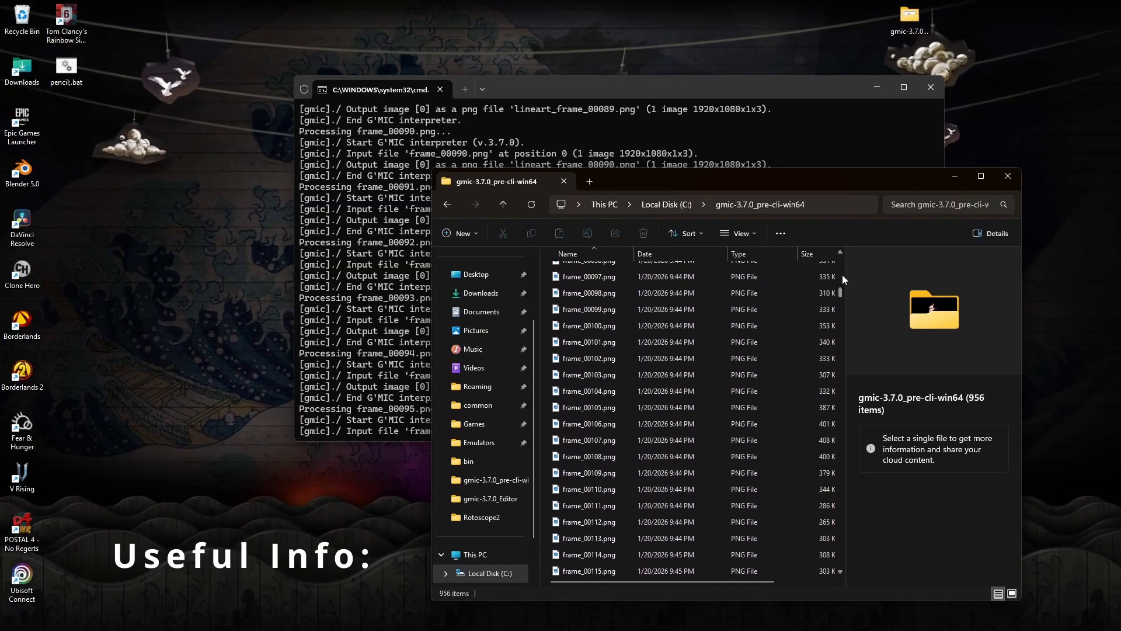
left_click_drag(841, 291, 831, 252)
left_click_drag(546, 284, 760, 385)
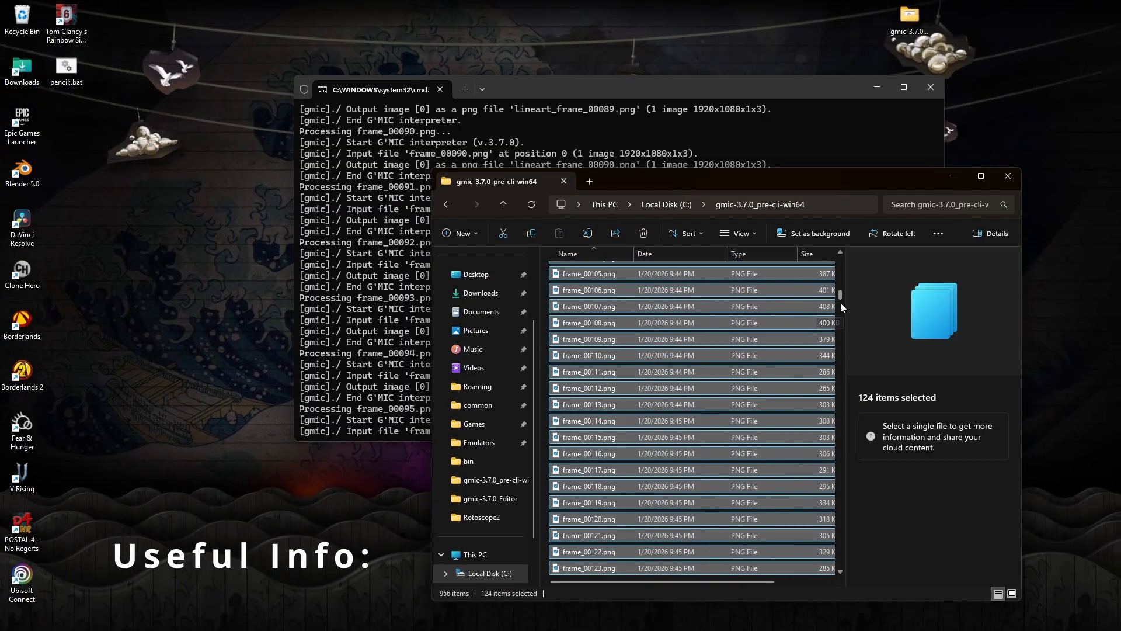
- Examine where LineArt.bat and the first lineart frame outputs sit in the folder's file list
left_click_drag(840, 303, 859, 531)
scroll(632, 467, "down", 1)
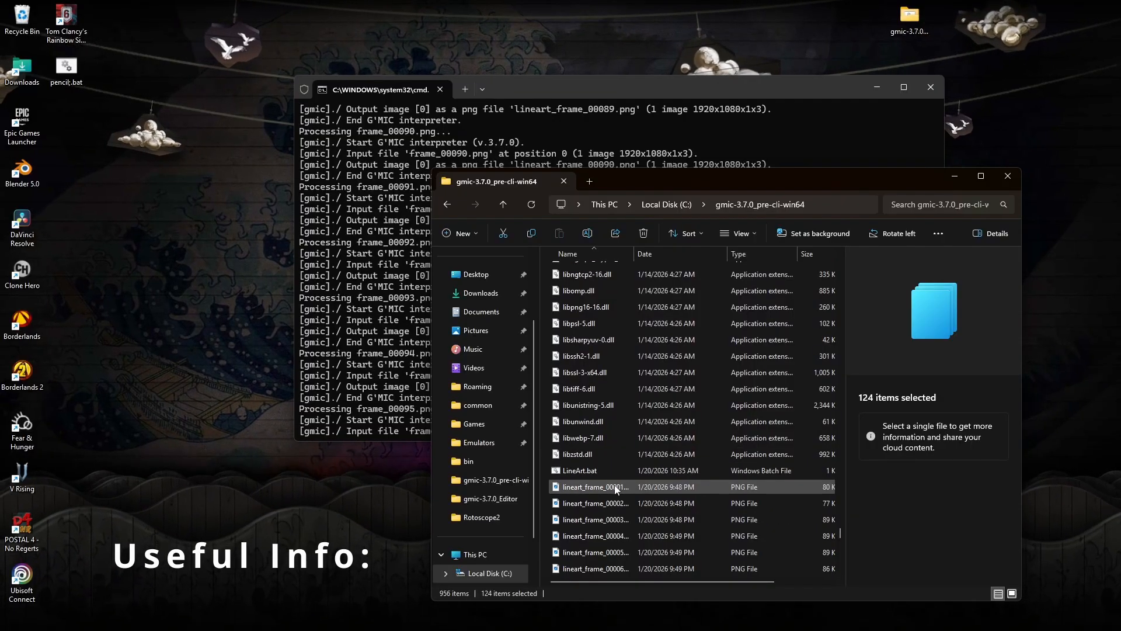
scroll(615, 484, "down", 6)
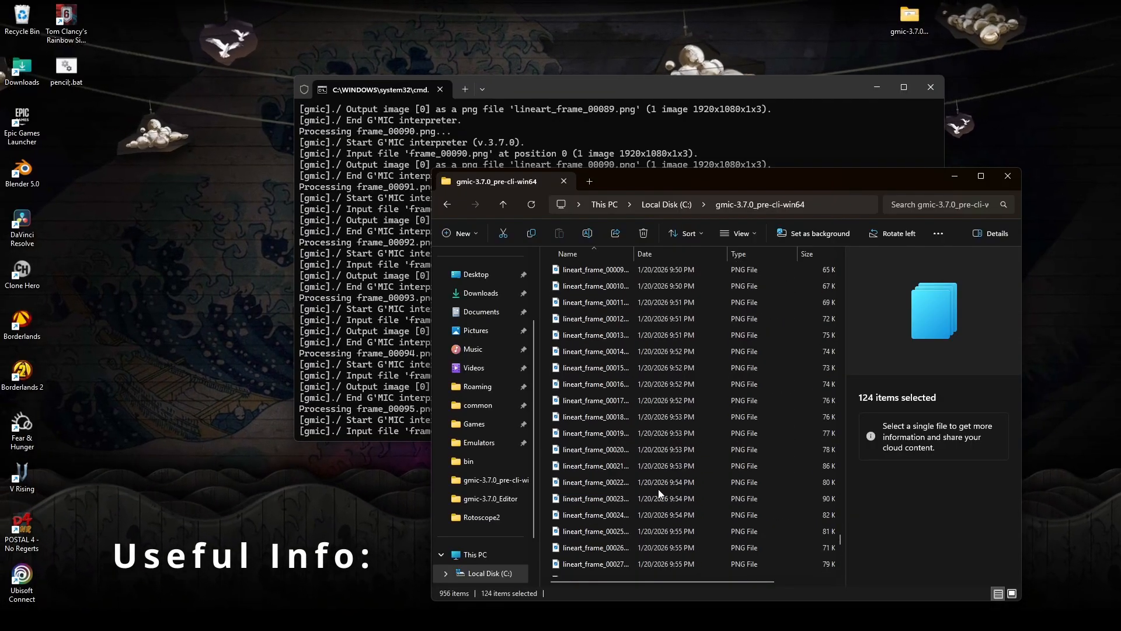
scroll(601, 394, "up", 4)
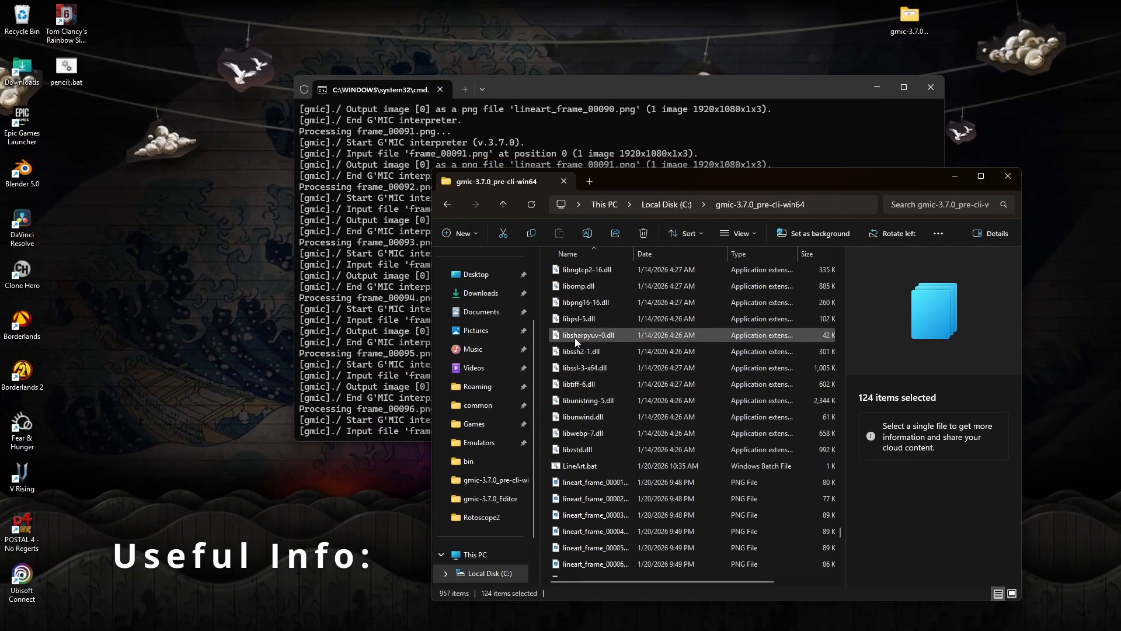
scroll(575, 338, "up", 1)
left_click(139, 71)
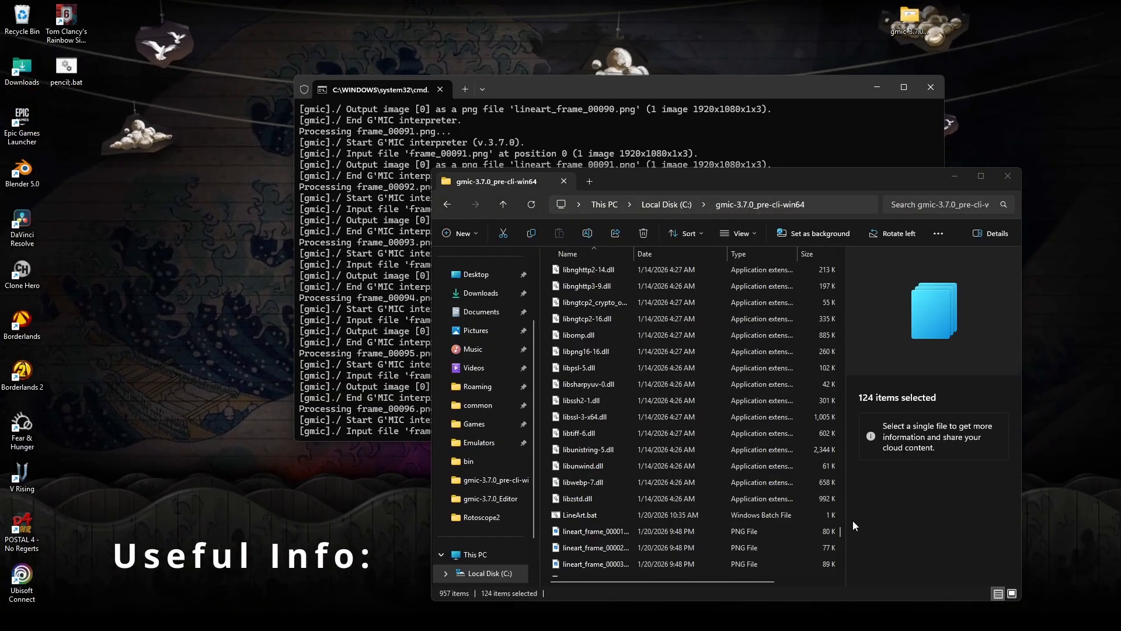
left_click_drag(841, 532, 843, 544)
left_click_drag(846, 567, 822, 254)
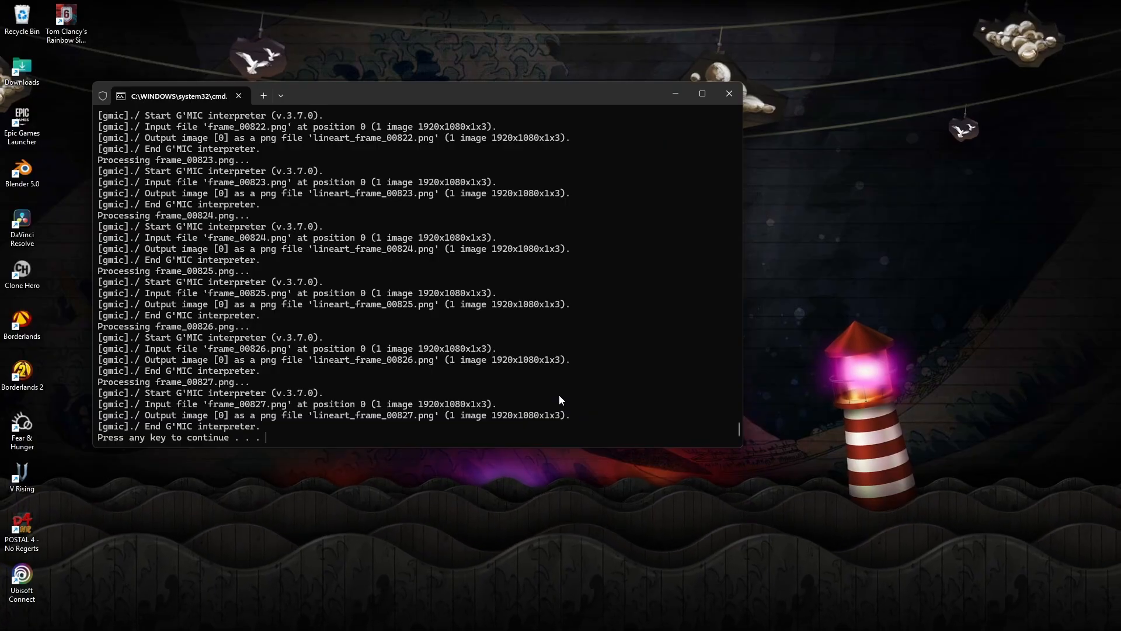
- Dismiss the finished batch script's prompt to close the command window
mouse_move(864, 621)
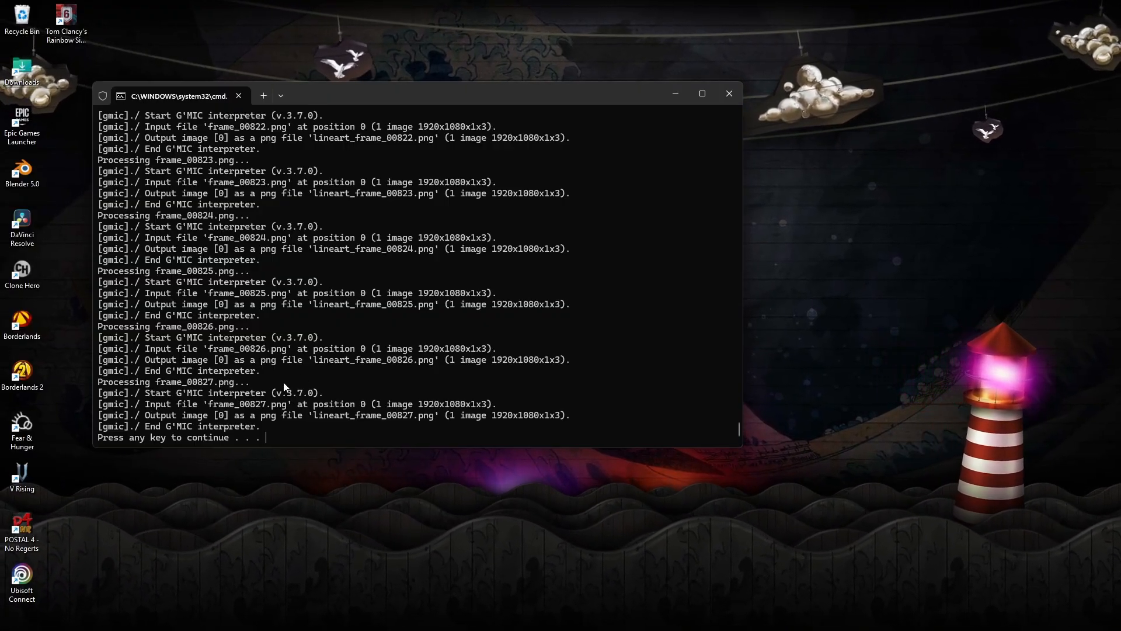
mouse_move(616, 610)
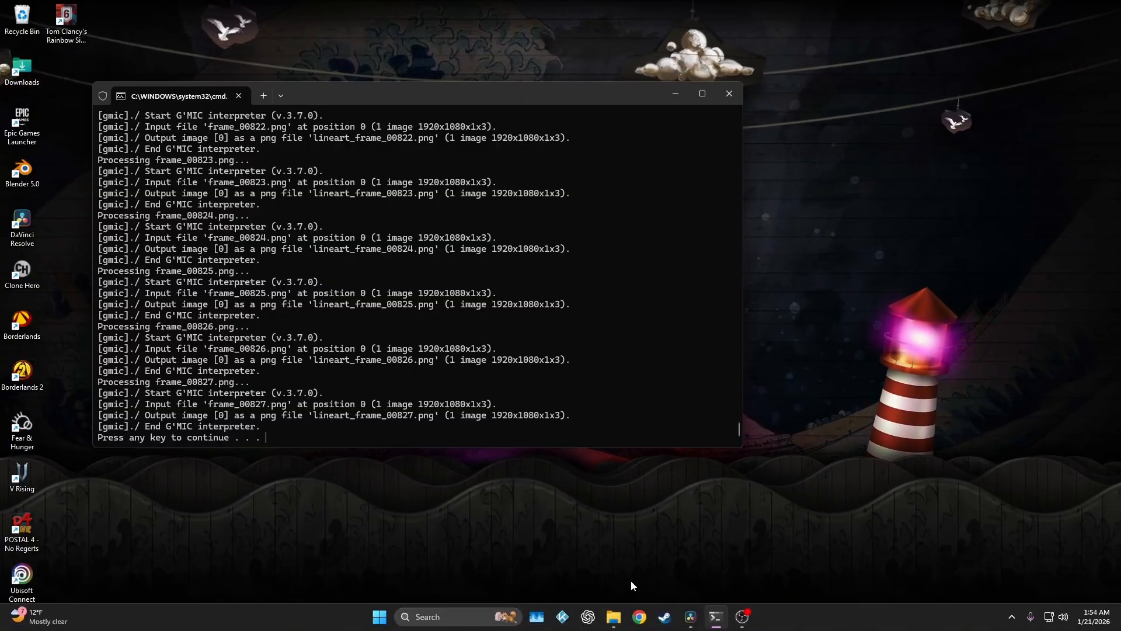
left_click_drag(115, 438, 191, 437)
key("space")
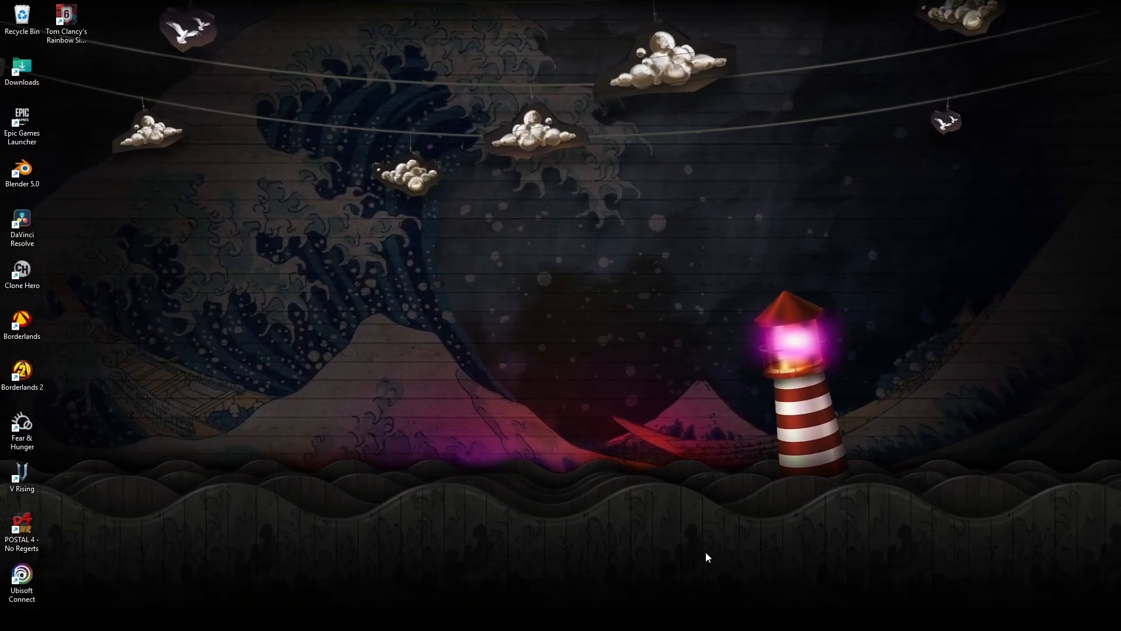
- Bring up the File Explorer window, move it toward the screen centre and reopen the gmic-3.7.0_pre-cli-win64 folder from drive C
left_click(627, 617)
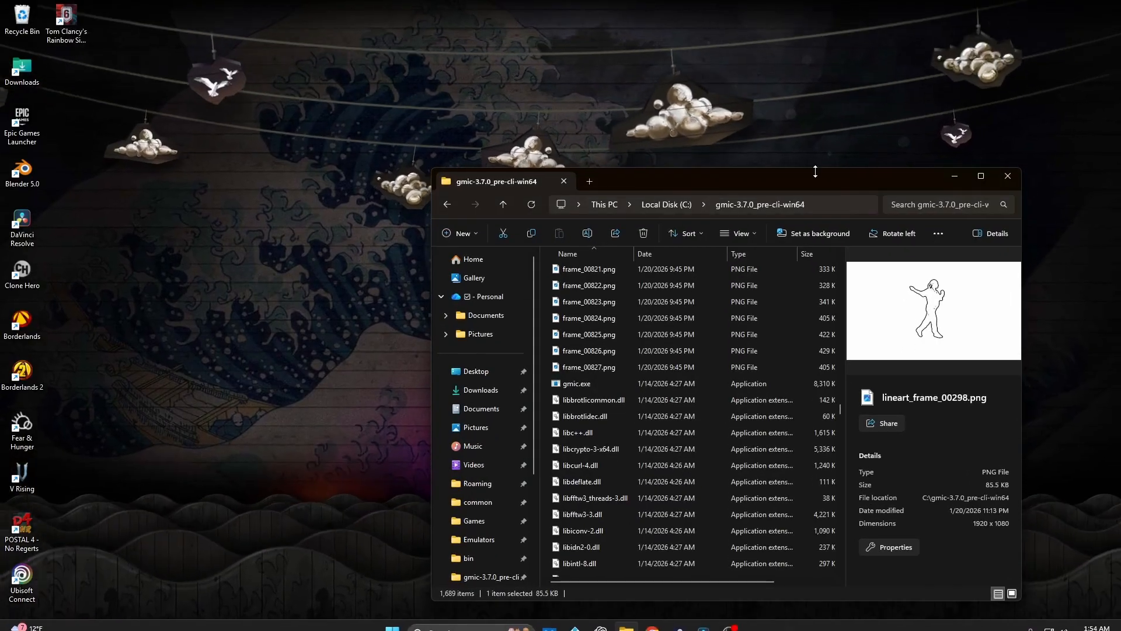
left_click_drag(811, 176, 716, 77)
scroll(544, 276, "up", 4)
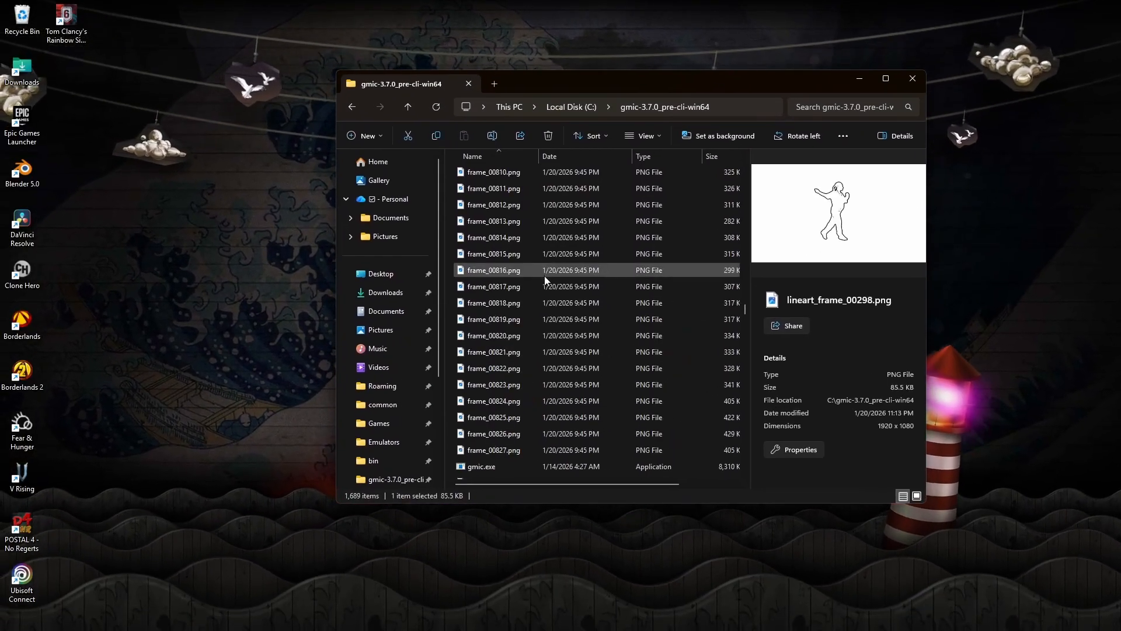
scroll(558, 294, "down", 6)
scroll(559, 296, "up", 5)
left_click(582, 107)
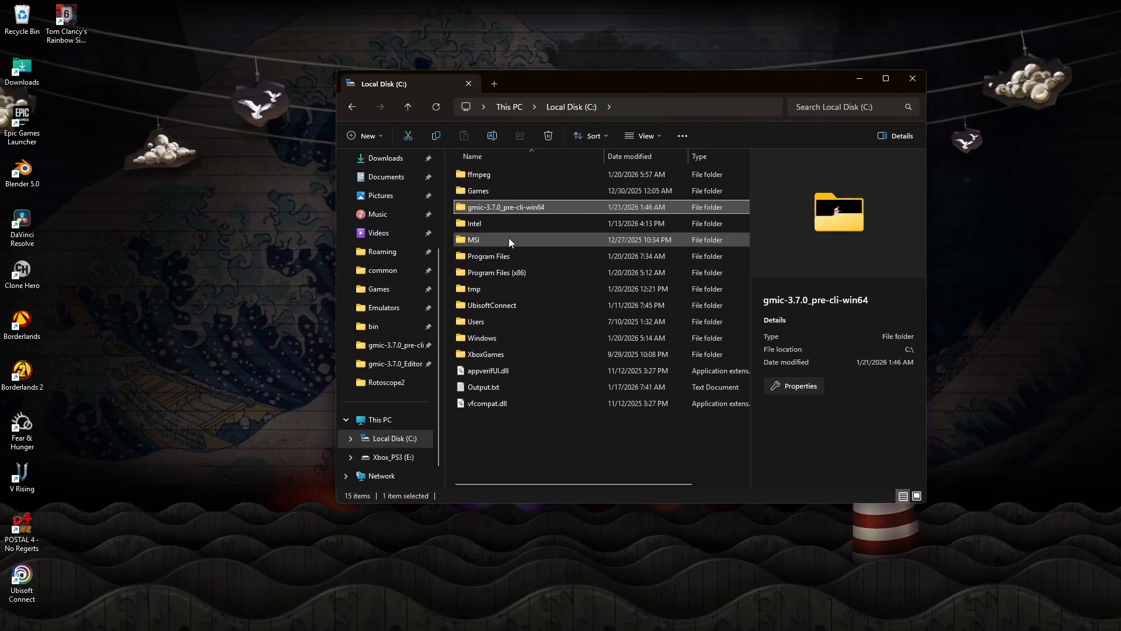
double_click(503, 206)
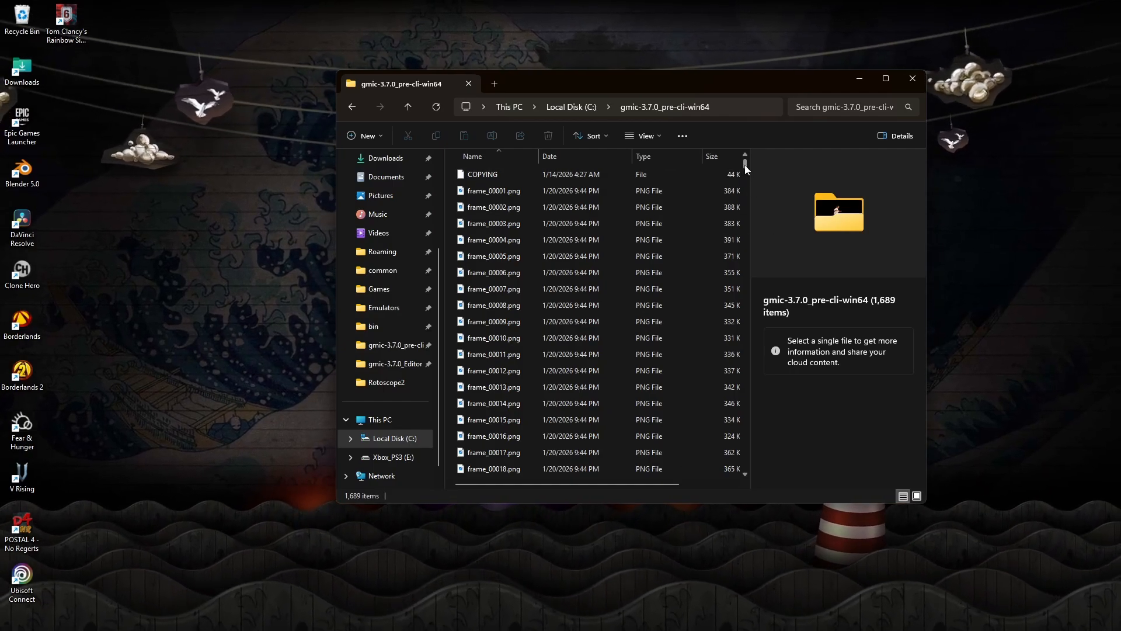
- Find the first lineart outputs in the folder and preview several of them, from lineart_frame_00001.png to lineart_frame_00011.png
left_click_drag(744, 167, 731, 328)
scroll(472, 231, "up", 16)
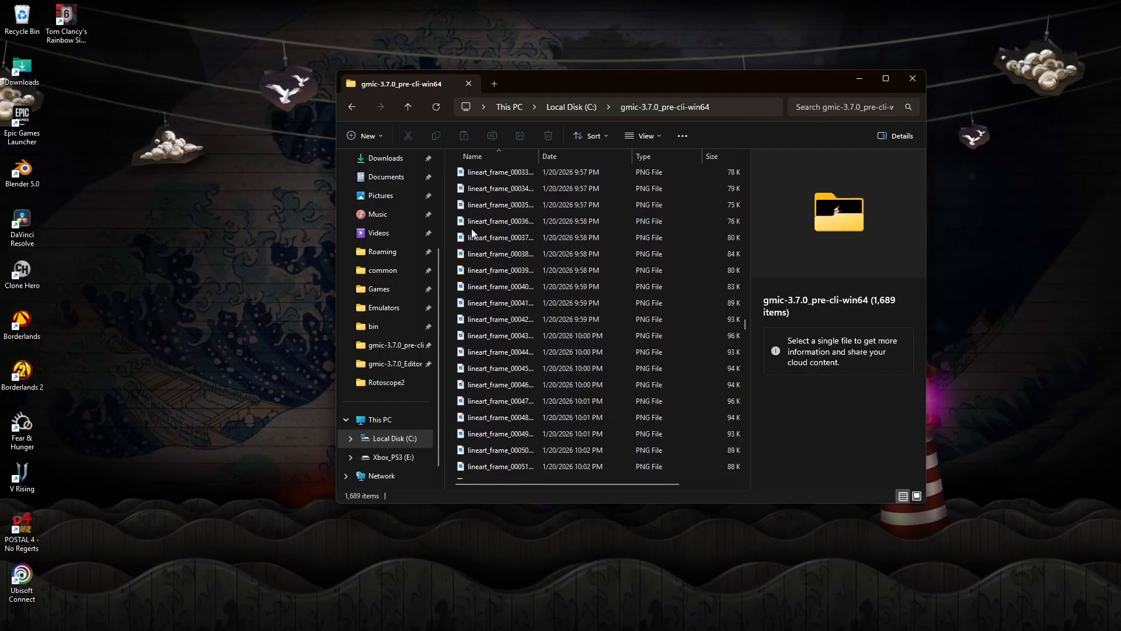
left_click(500, 190)
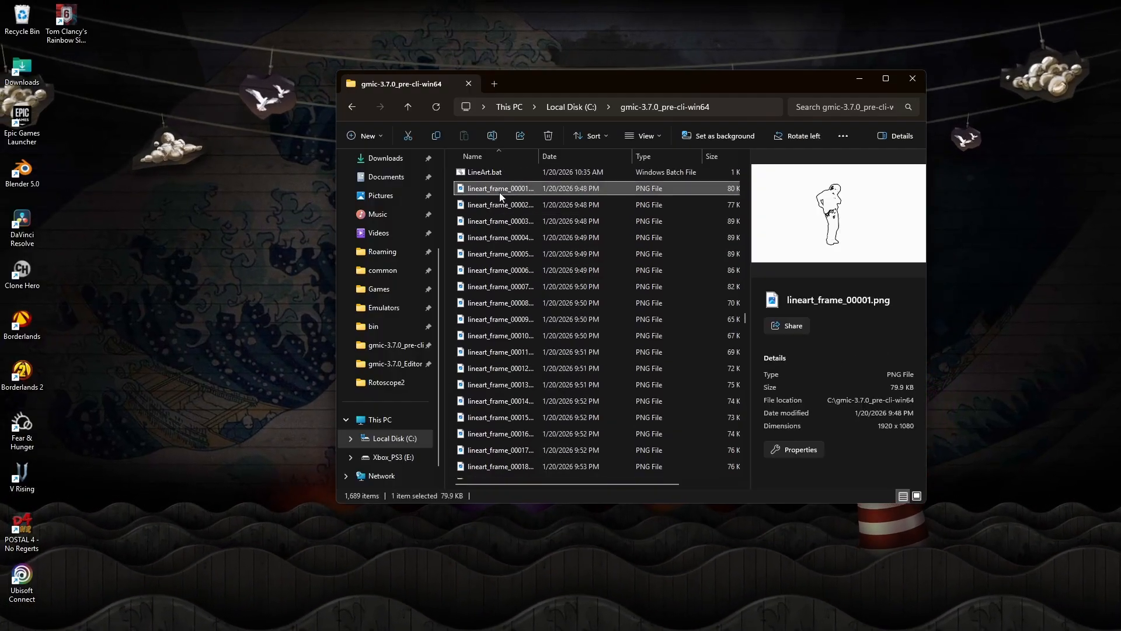
left_click(617, 255)
left_click(613, 299)
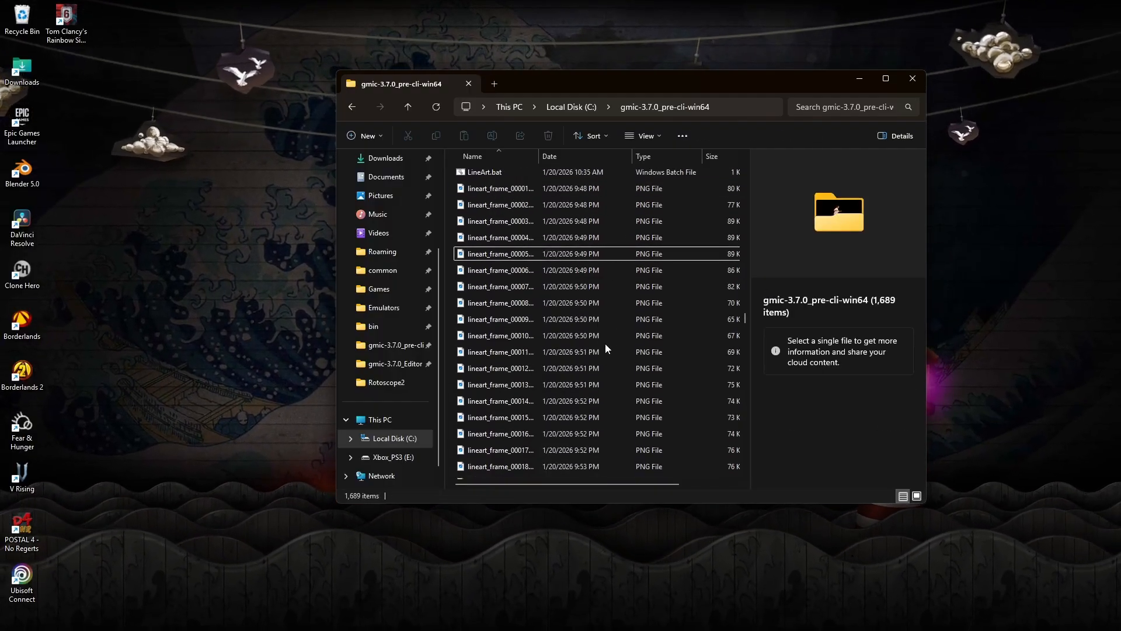
left_click(590, 303)
left_click(584, 287)
left_click(579, 273)
left_click(577, 351)
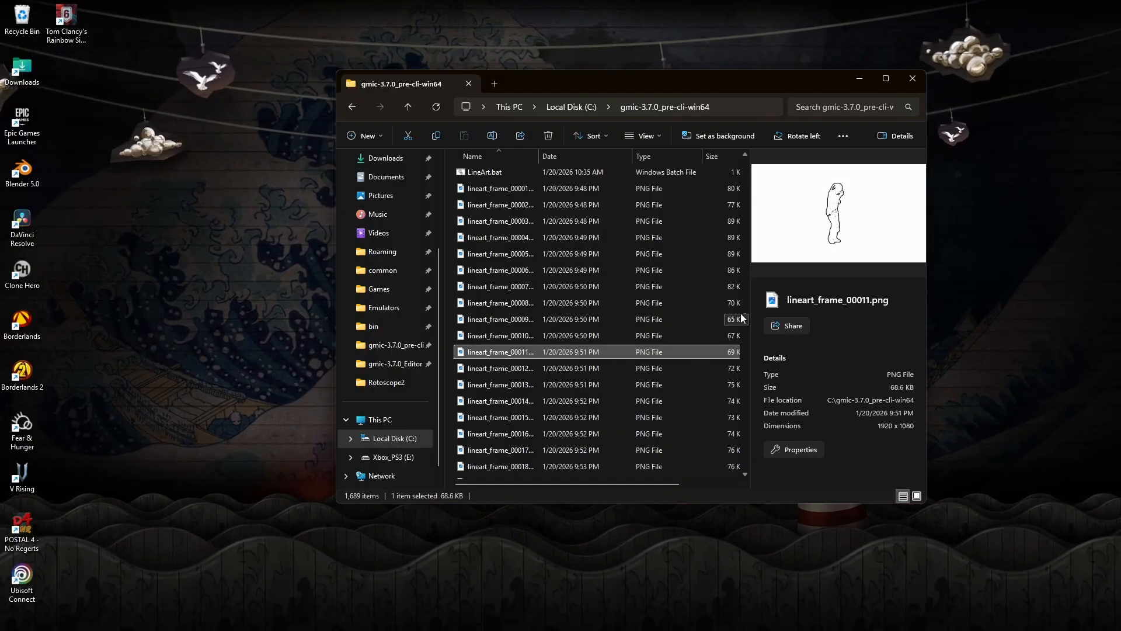
- Preview lineart outputs further down the list, including lineart_frame_00146.png and frames 00180 to 00186
left_click_drag(745, 315, 745, 339)
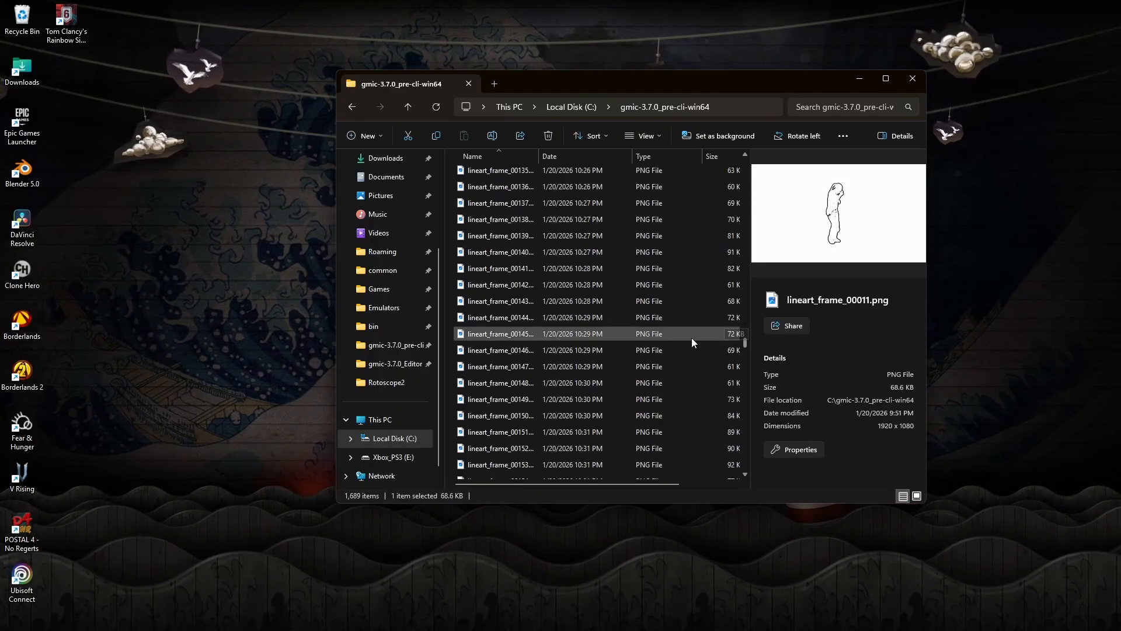
left_click(632, 349)
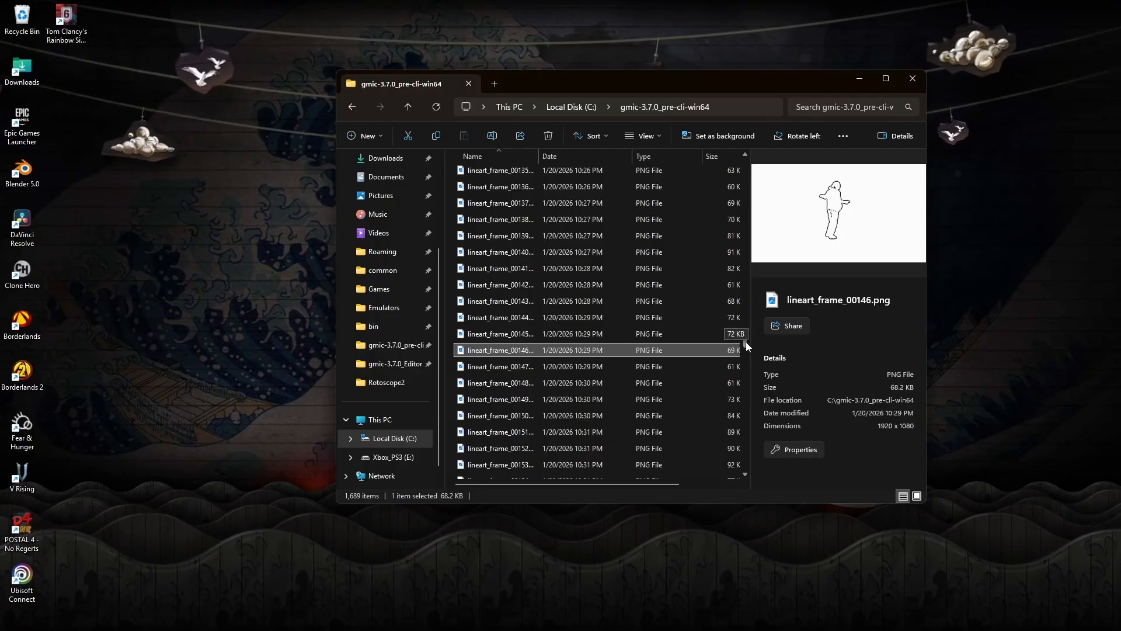
left_click_drag(744, 343, 745, 349)
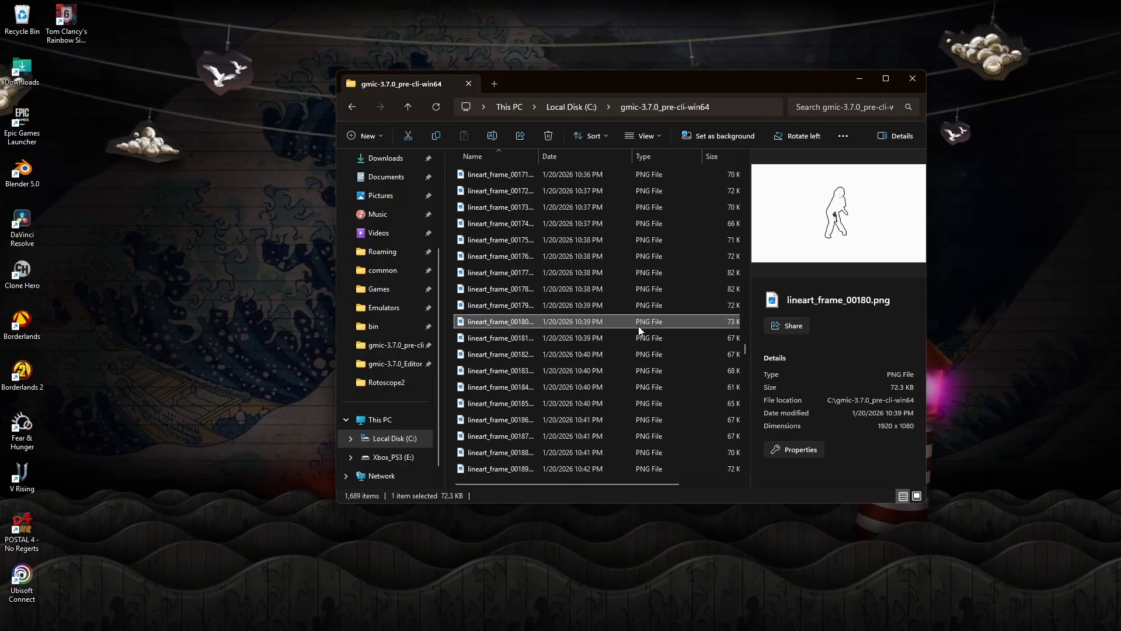
left_click(635, 353)
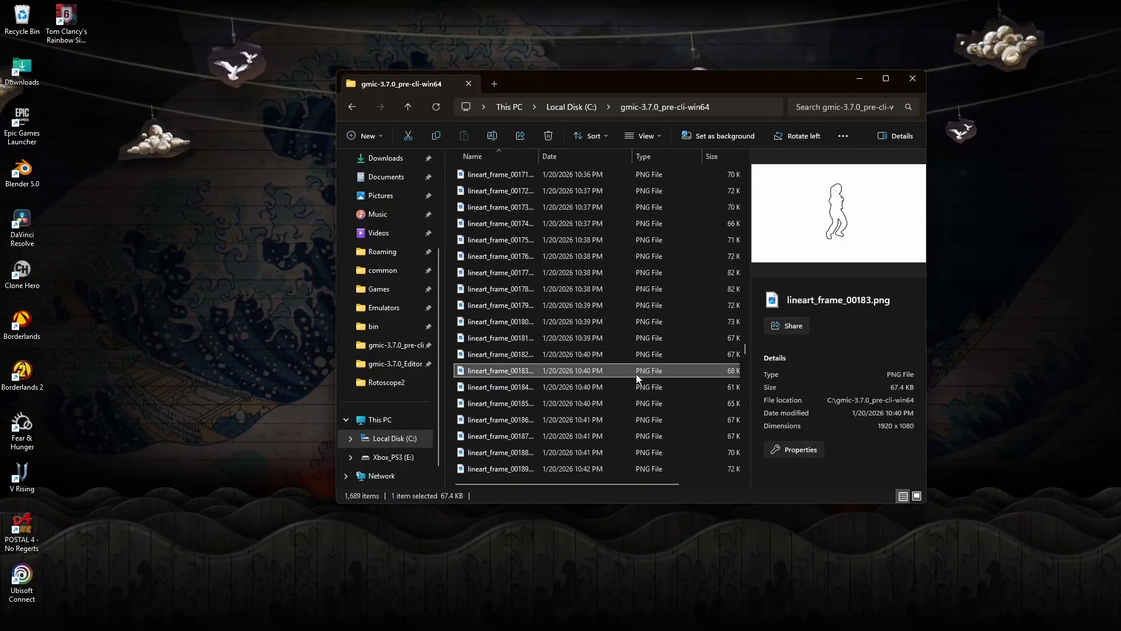
left_click(625, 417)
left_click(619, 444)
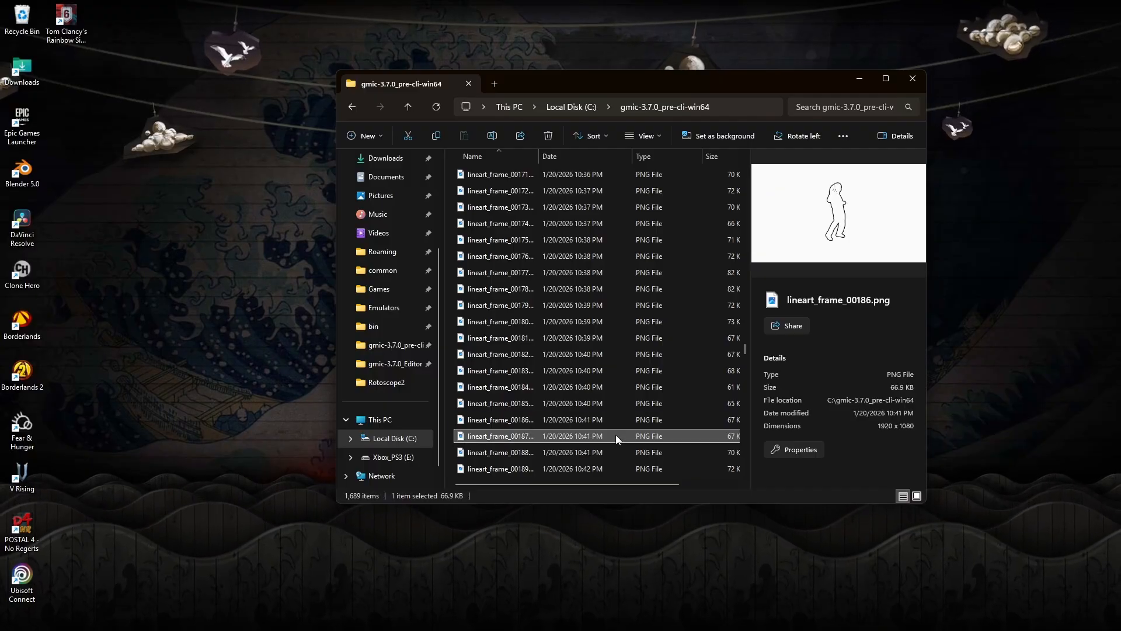
- Compare lineart_frame_00195.png with the frames that follow it and delete it from the folder
scroll(616, 434, "down", 3)
left_click(544, 423)
scroll(544, 423, "down", 2)
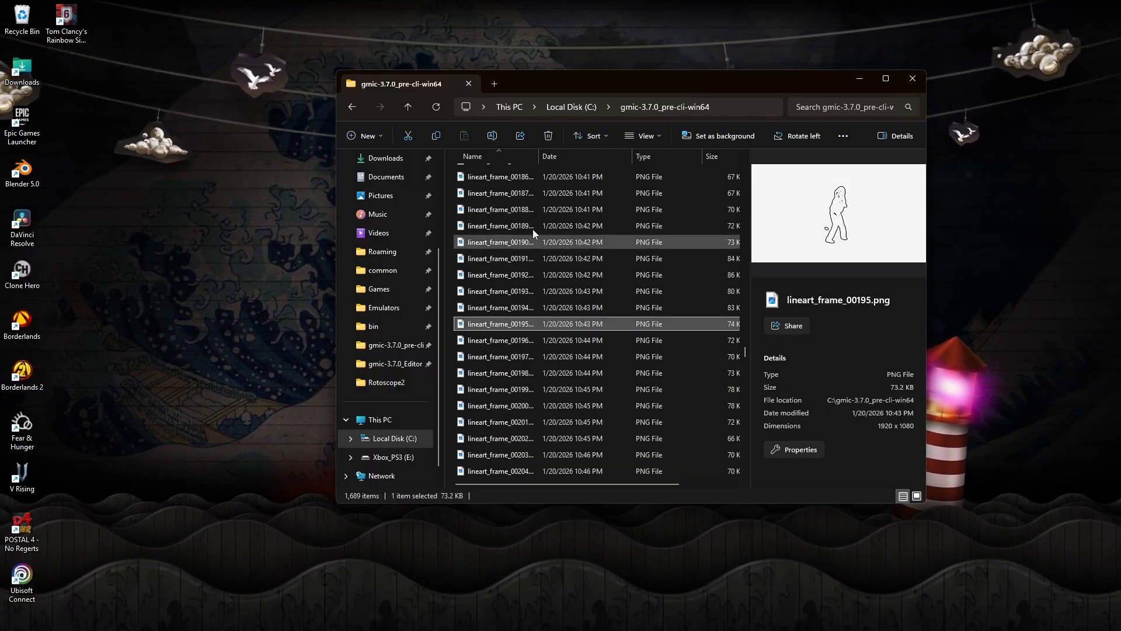
left_click(538, 341)
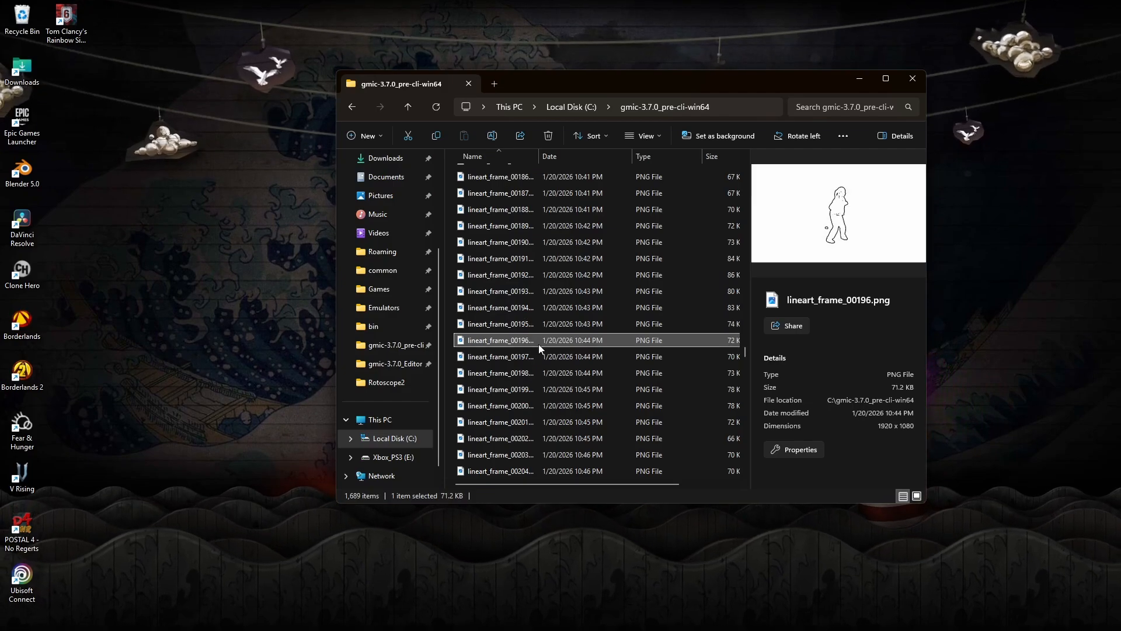
left_click(538, 355)
left_click(533, 325)
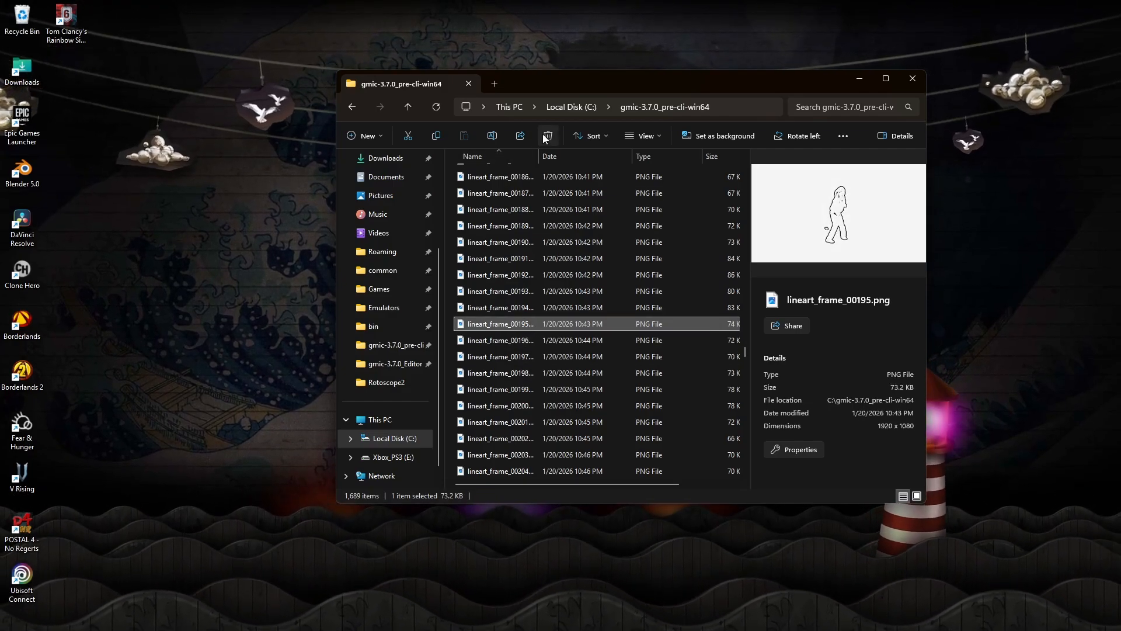
left_click(542, 134)
- Preview the lineart frames around the deleted one, from lineart_frame_00197.png back to lineart_frame_00190.png
left_click(558, 331)
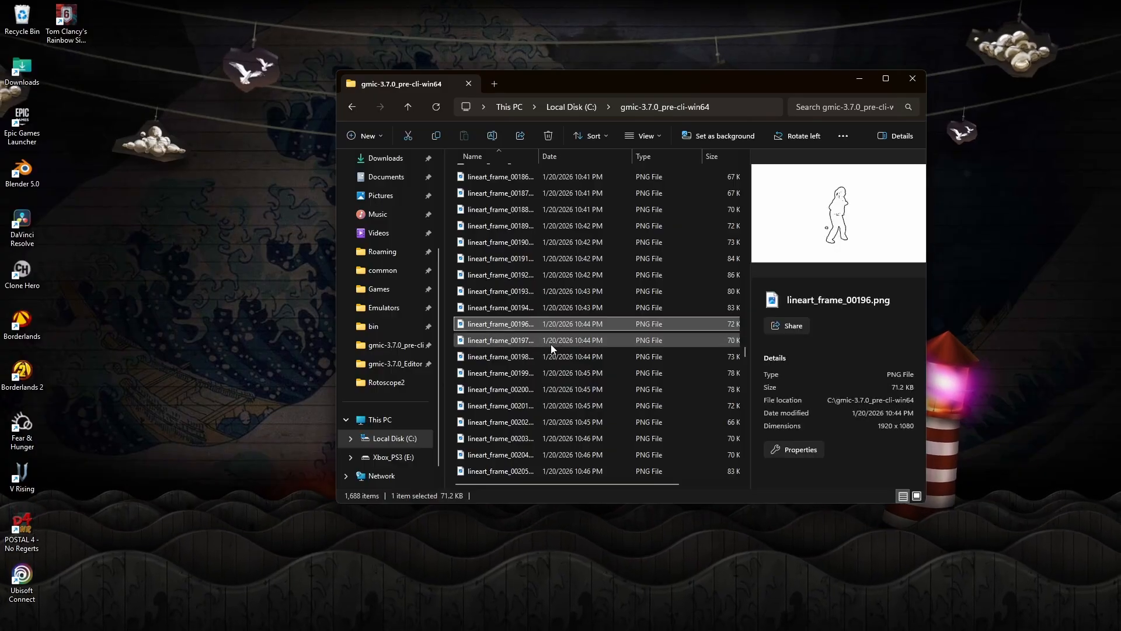
left_click(552, 341)
left_click(542, 325)
left_click(542, 309)
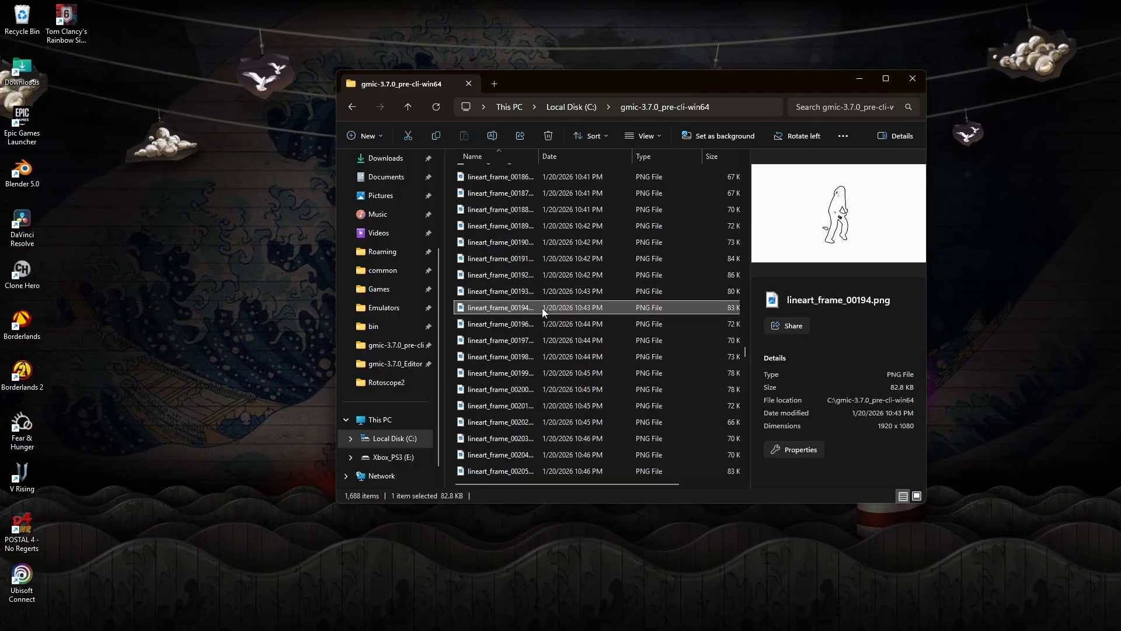
left_click(541, 293)
left_click(541, 277)
left_click(541, 258)
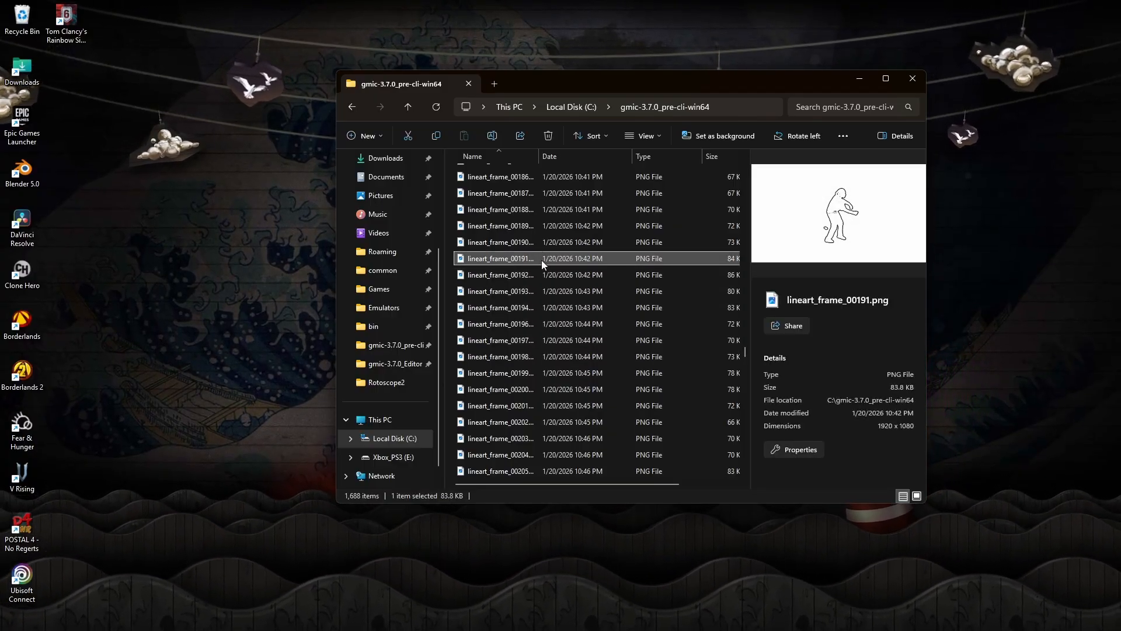
left_click(542, 242)
- Preview earlier lineart outputs in the list, including lineart_frame_00182.png and lineart_frame_00167.png
scroll(558, 251, "up", 2)
left_click(559, 278)
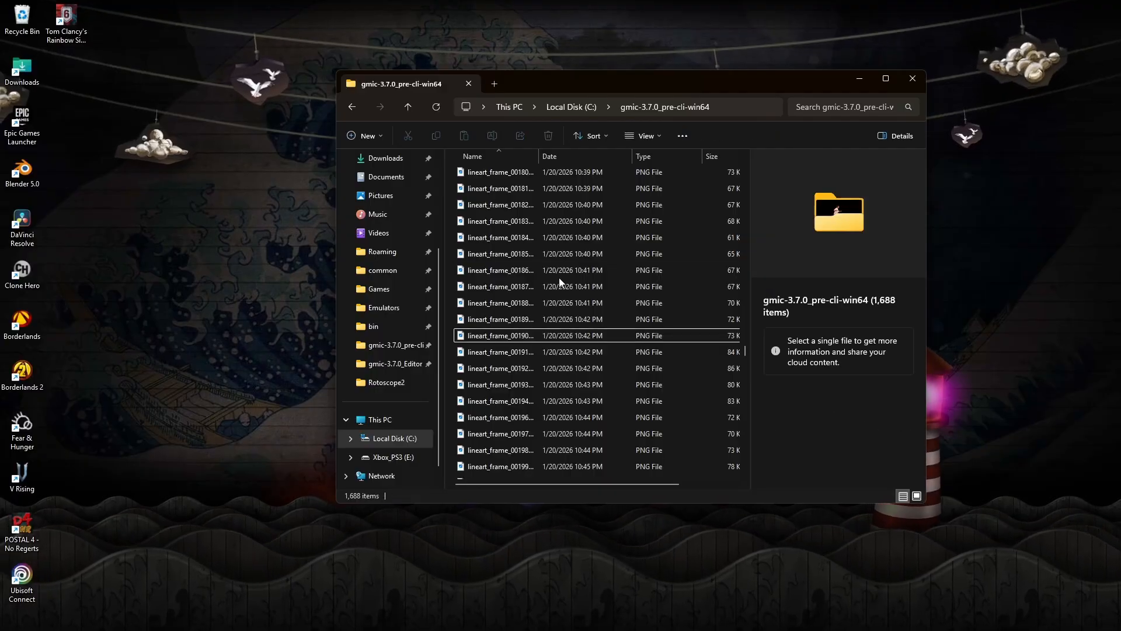
scroll(560, 278, "up", 2)
left_click(532, 299)
scroll(540, 310, "up", 4)
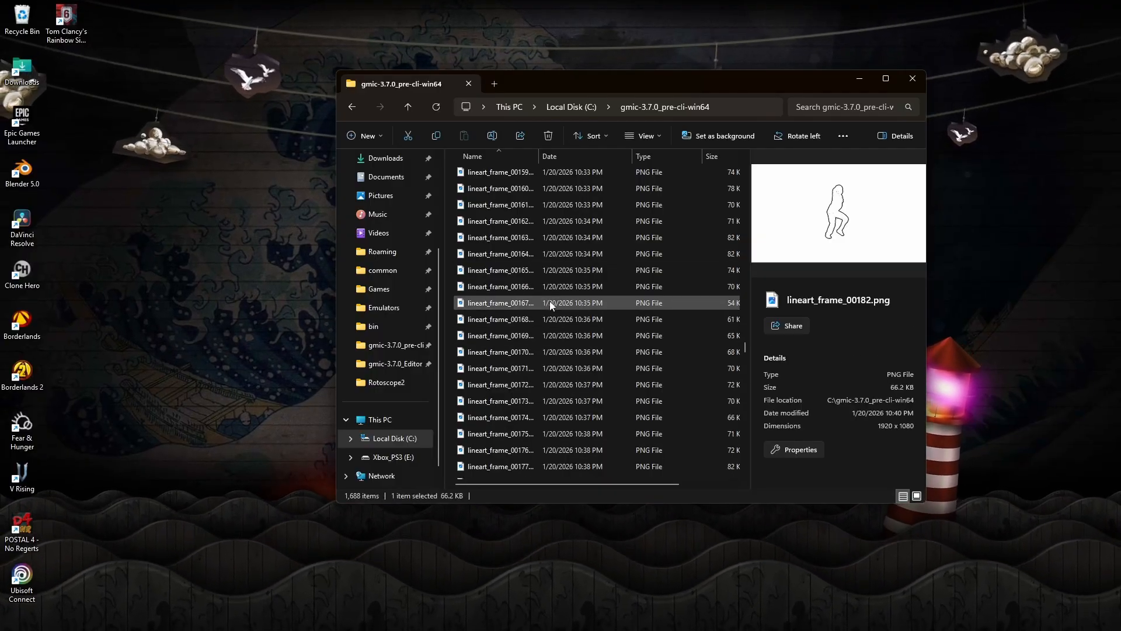
scroll(549, 300, "up", 1)
left_click(549, 302)
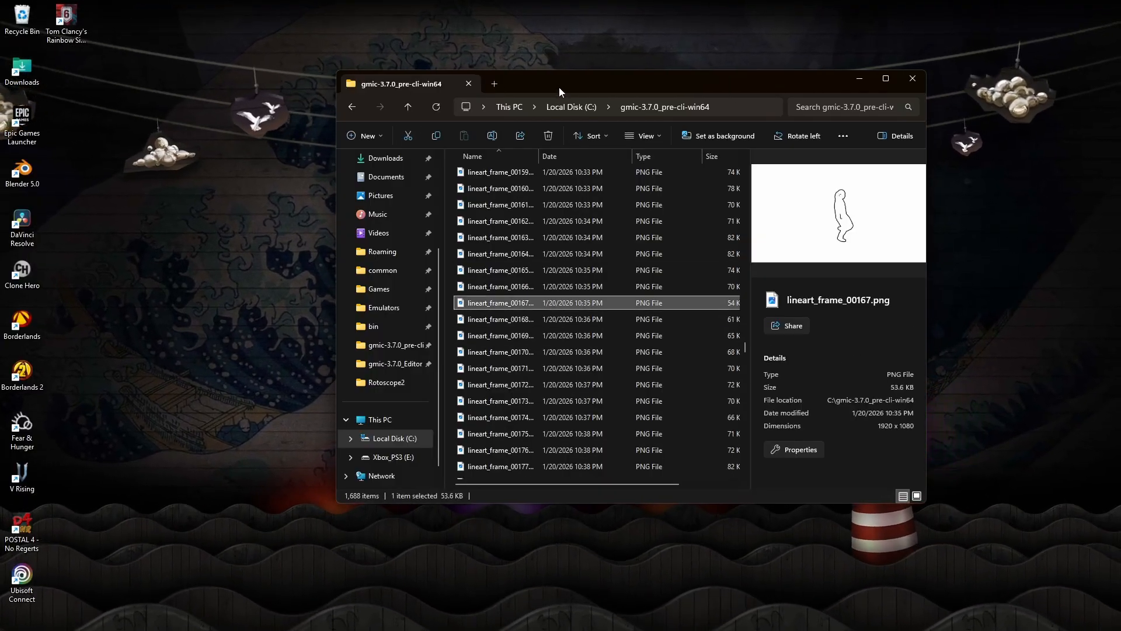
- Move the File Explorer window farther away from the desktop icons
left_click_drag(559, 86, 649, 48)
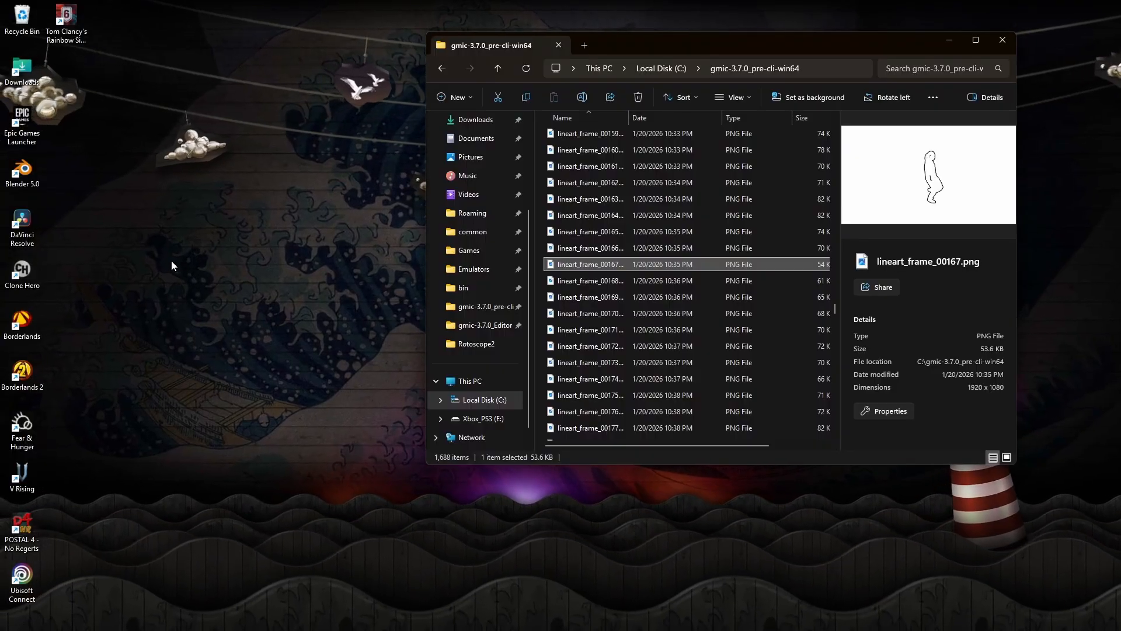
left_click(16, 178)
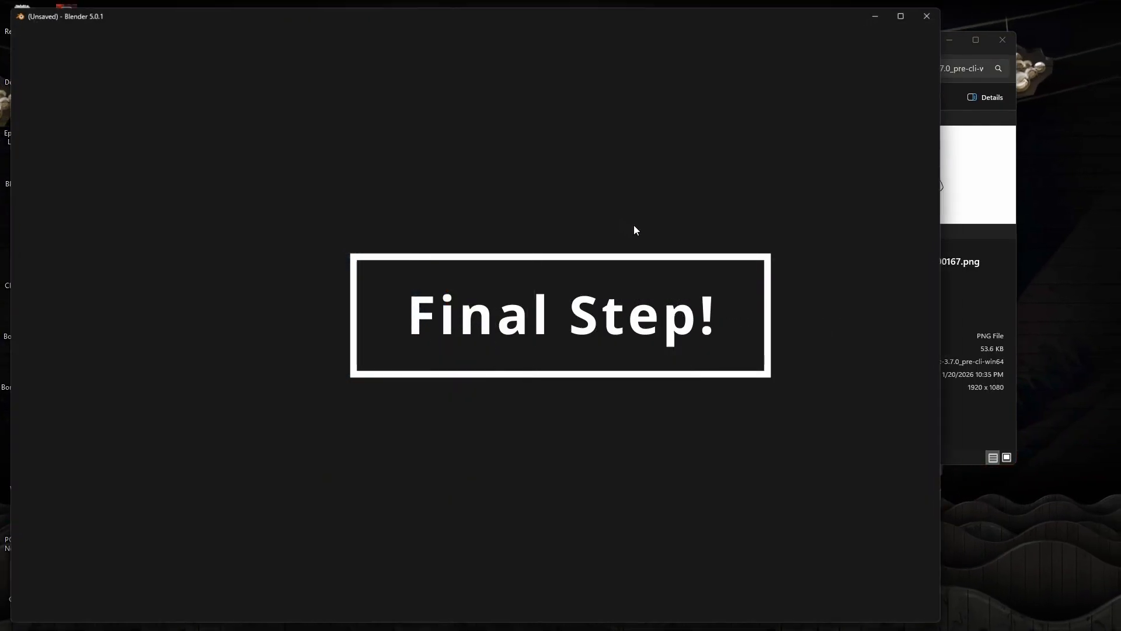
left_click(991, 234)
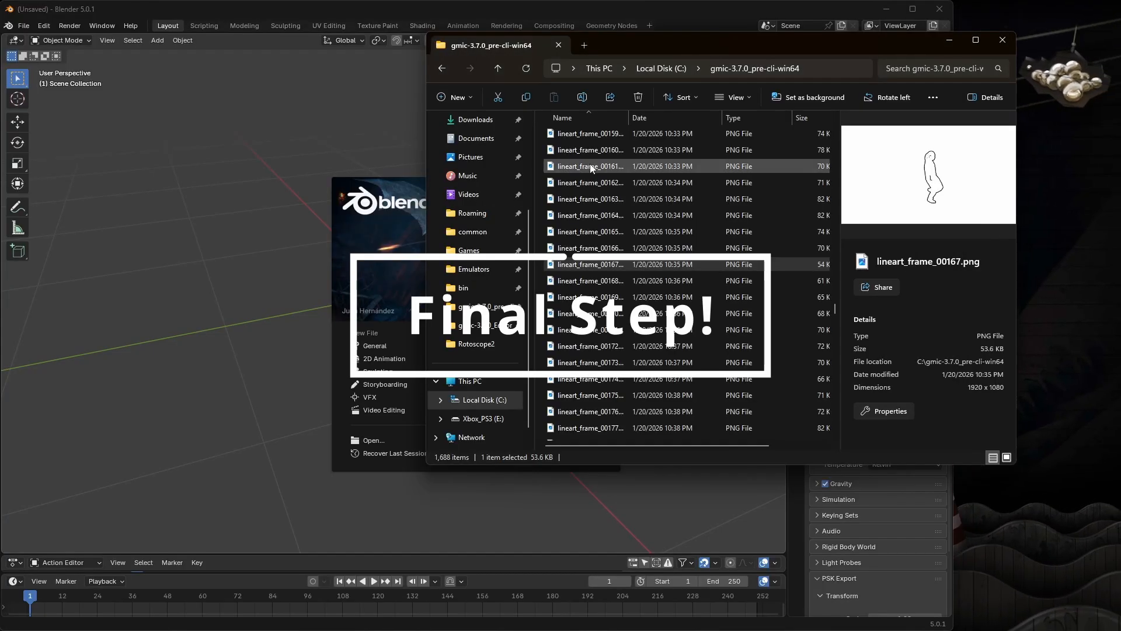
left_click(222, 182)
left_click(951, 15)
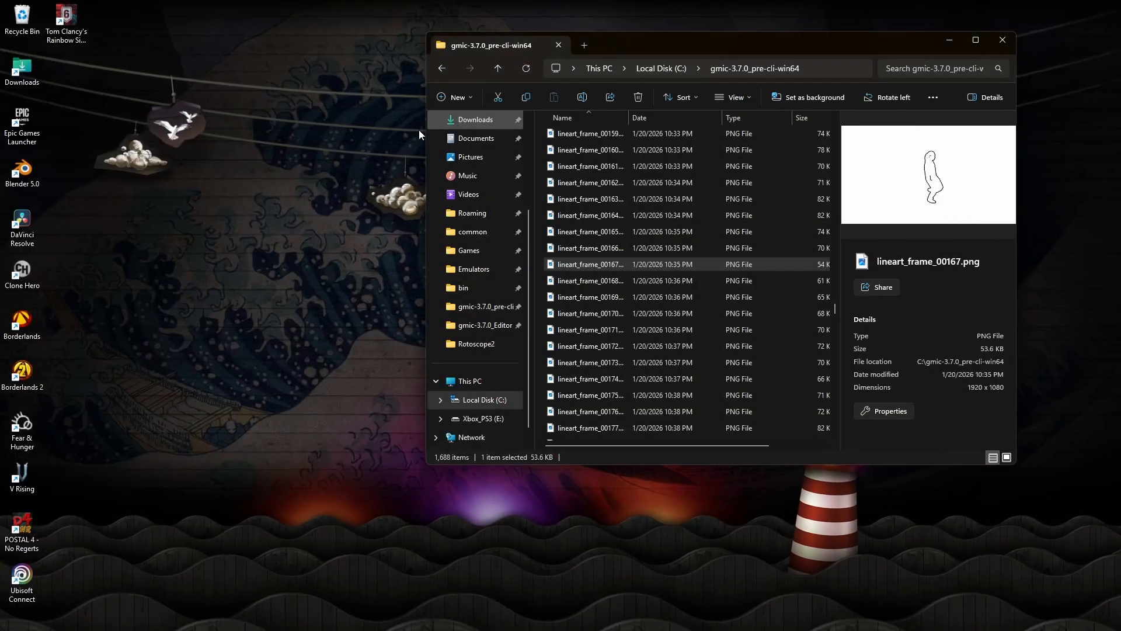
- Launch Blender 5.0 from the desktop and create a new Video Editing file
double_click(37, 170)
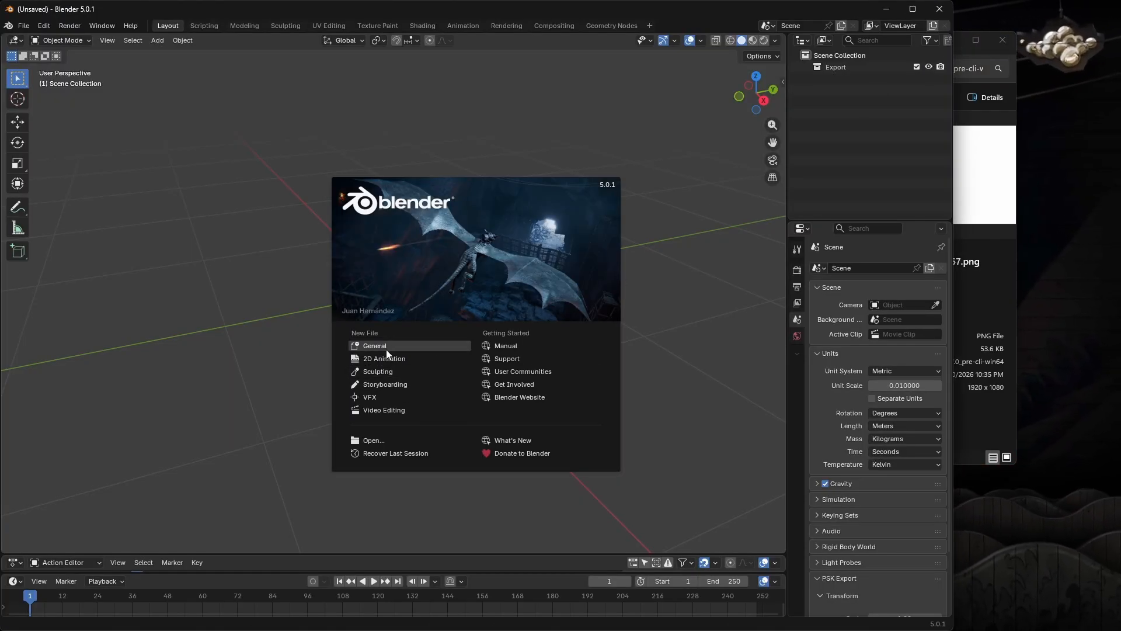
left_click(385, 411)
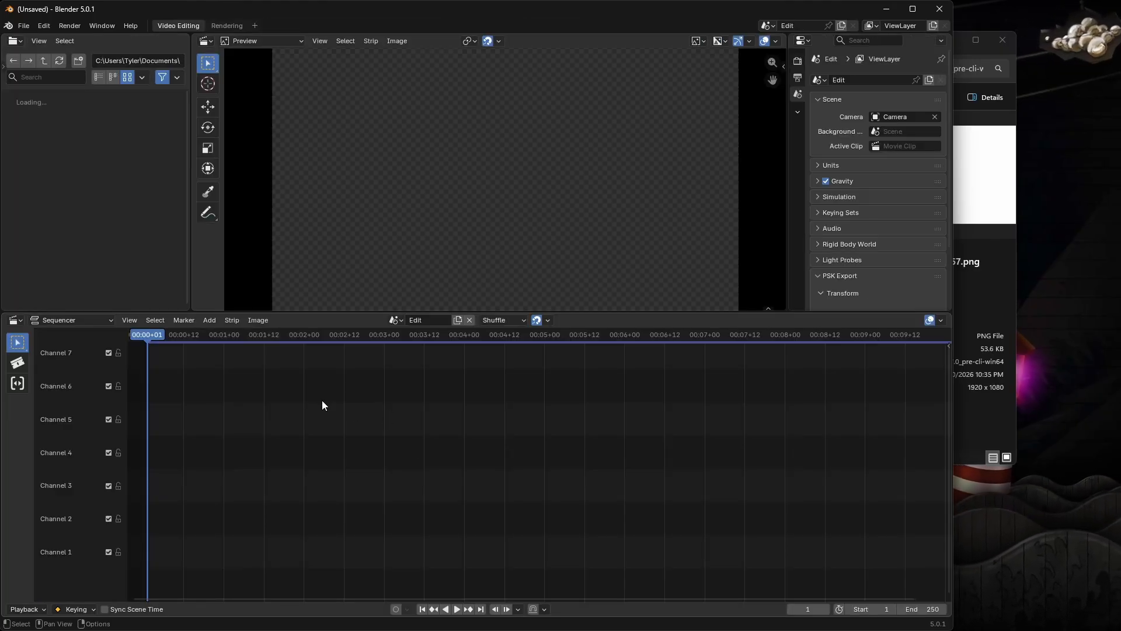
- Start adding an image/sequence strip and browse to the C:\gmic-3.7.0_pre-cli-win64 folder
left_click(209, 321)
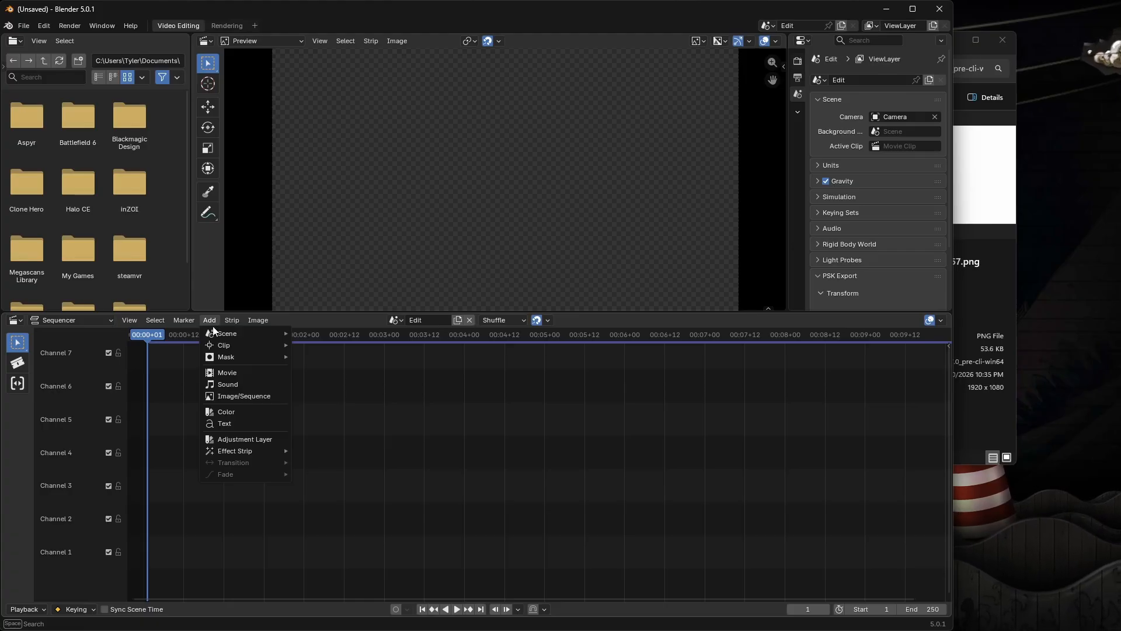
left_click(245, 397)
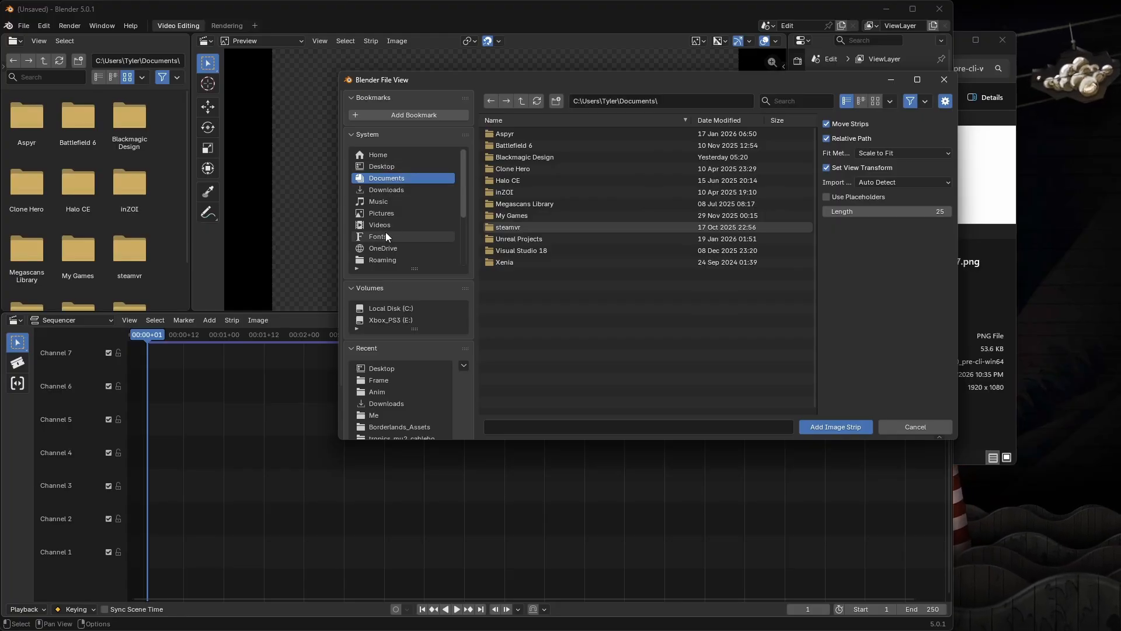
left_click(382, 308)
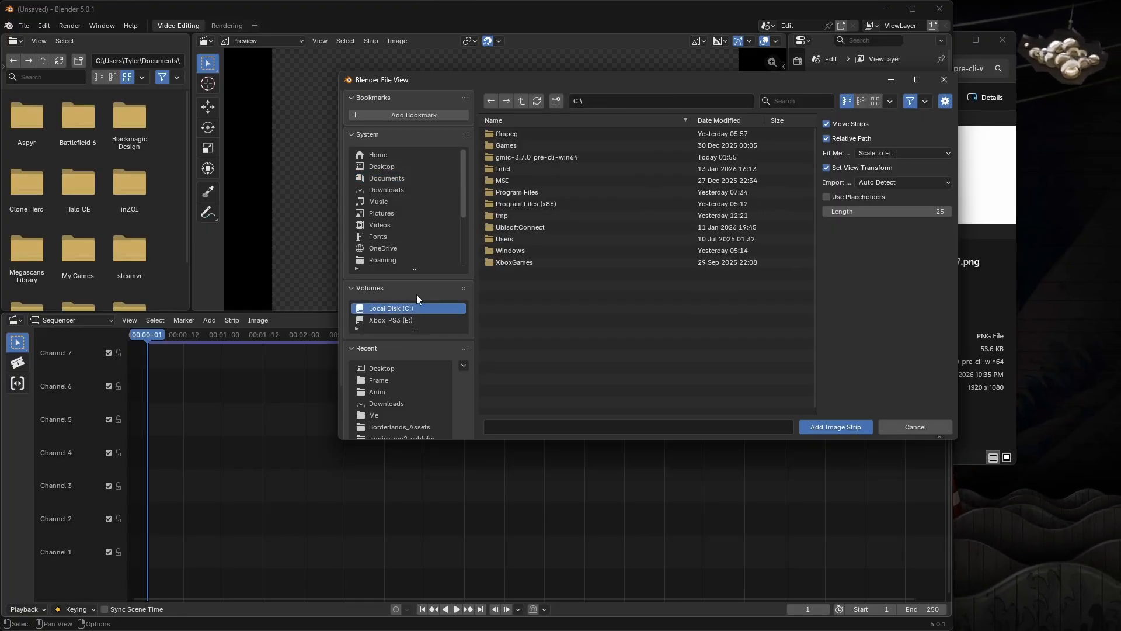
double_click(507, 155)
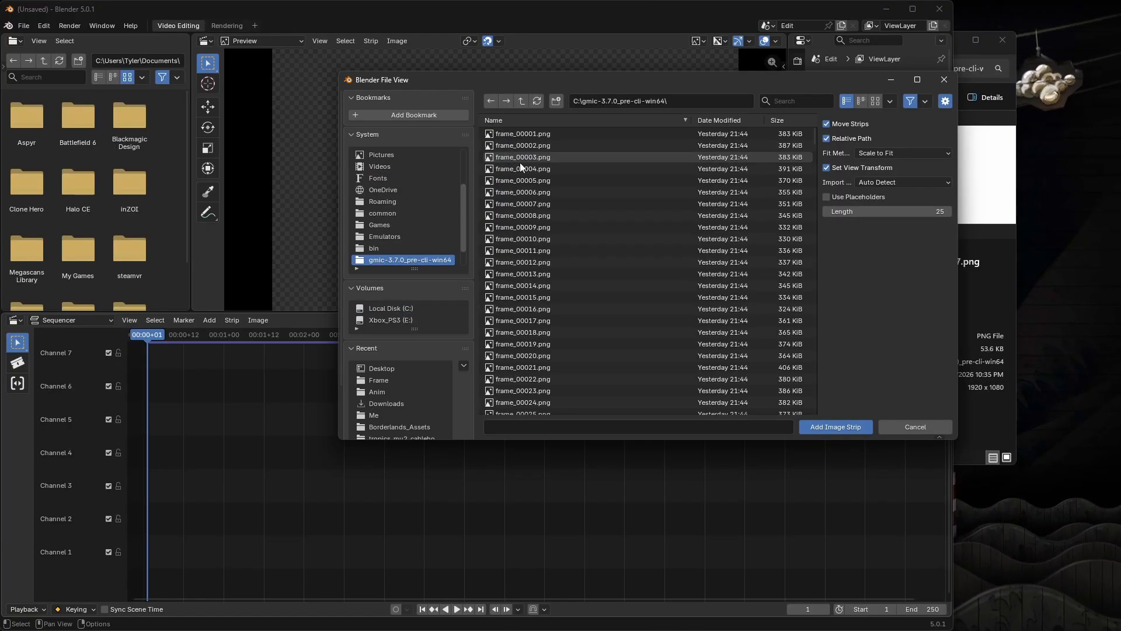
- Select the whole range of lineart images from lineart_frame_00001.png through lineart_frame_00827.png for the strip
scroll(713, 219, "down", 10)
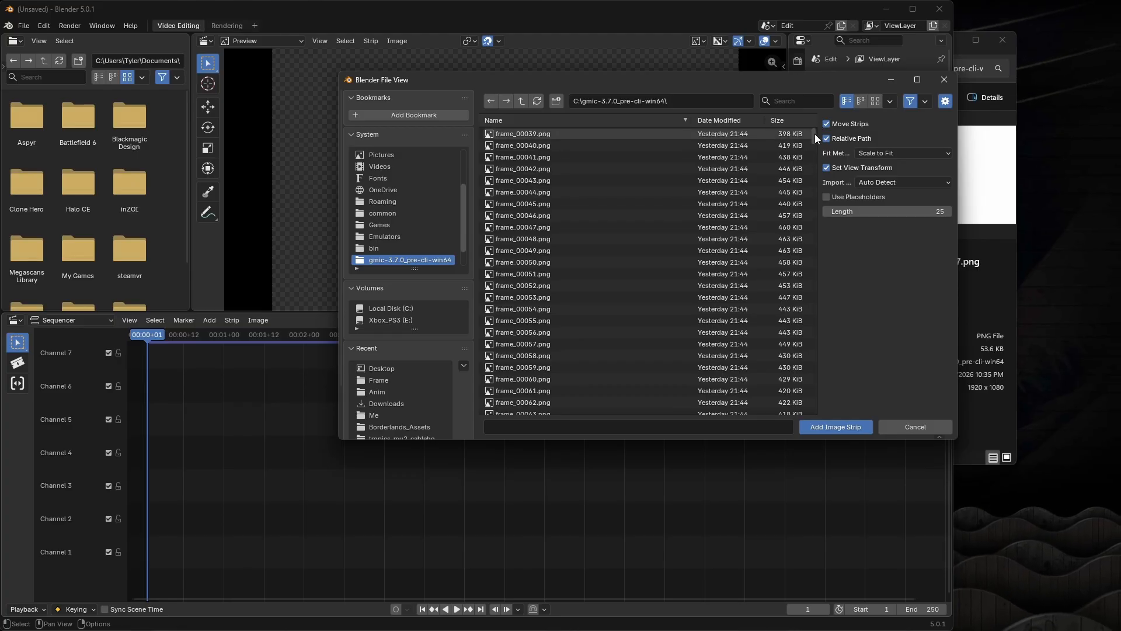
left_click_drag(815, 134, 789, 285)
left_click(788, 285)
scroll(542, 241, "up", 4)
scroll(542, 228, "up", 12)
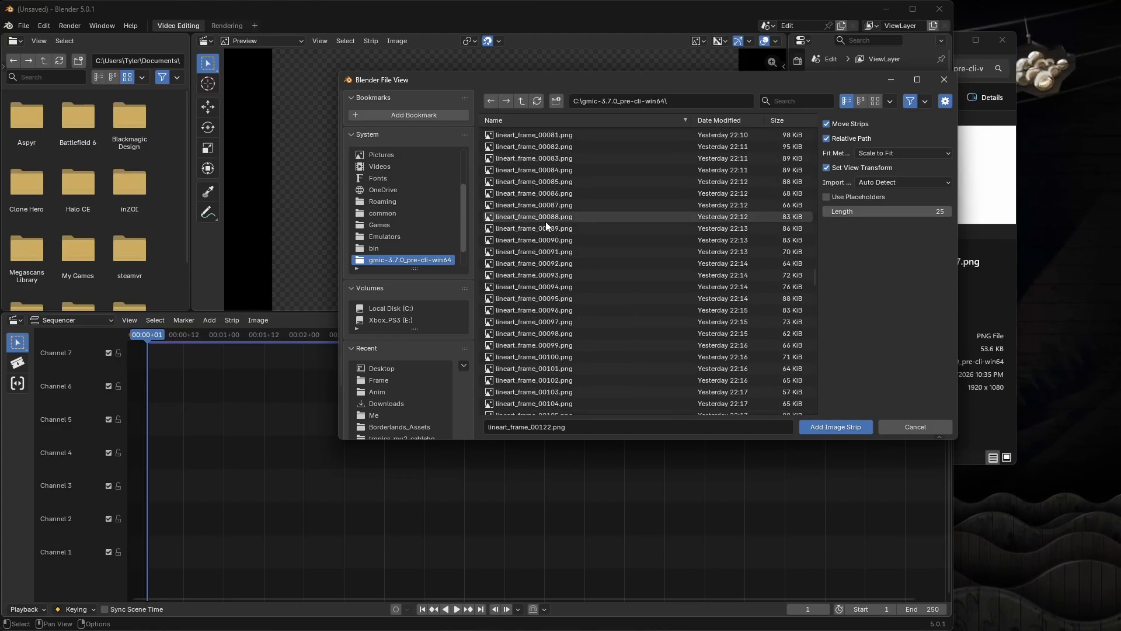
scroll(537, 192, "up", 12)
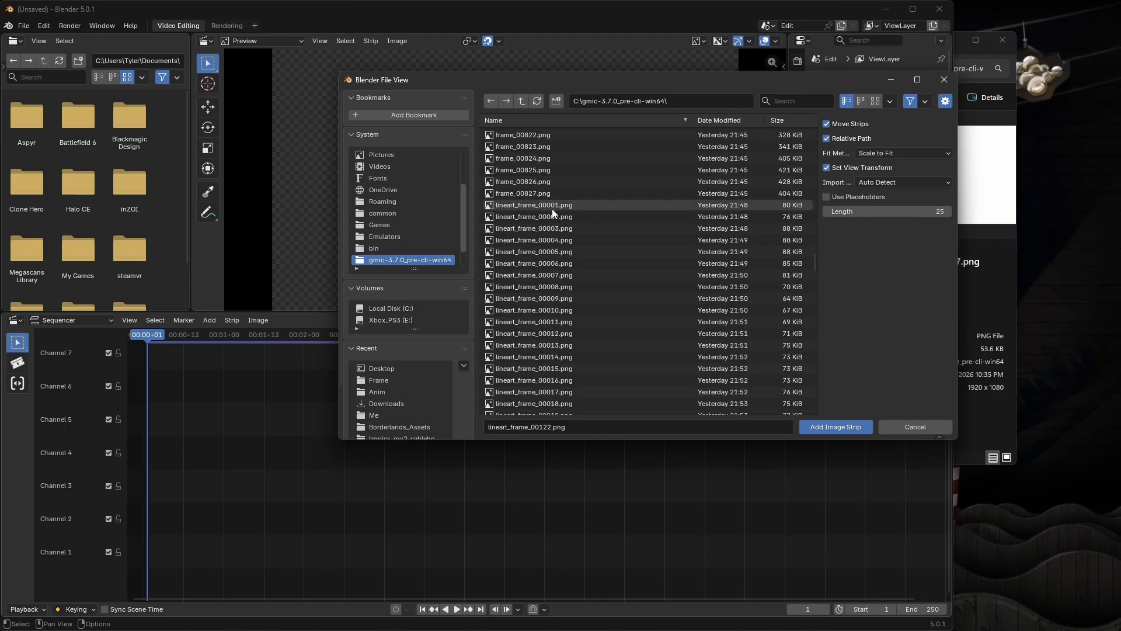
left_click(552, 206)
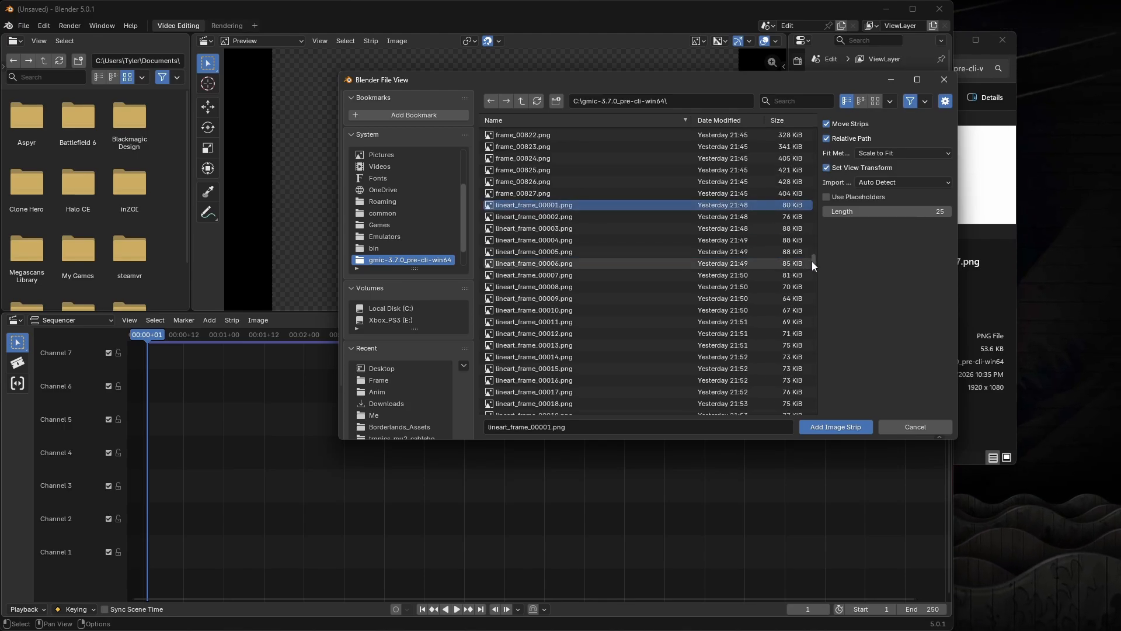
left_click_drag(814, 262, 790, 432)
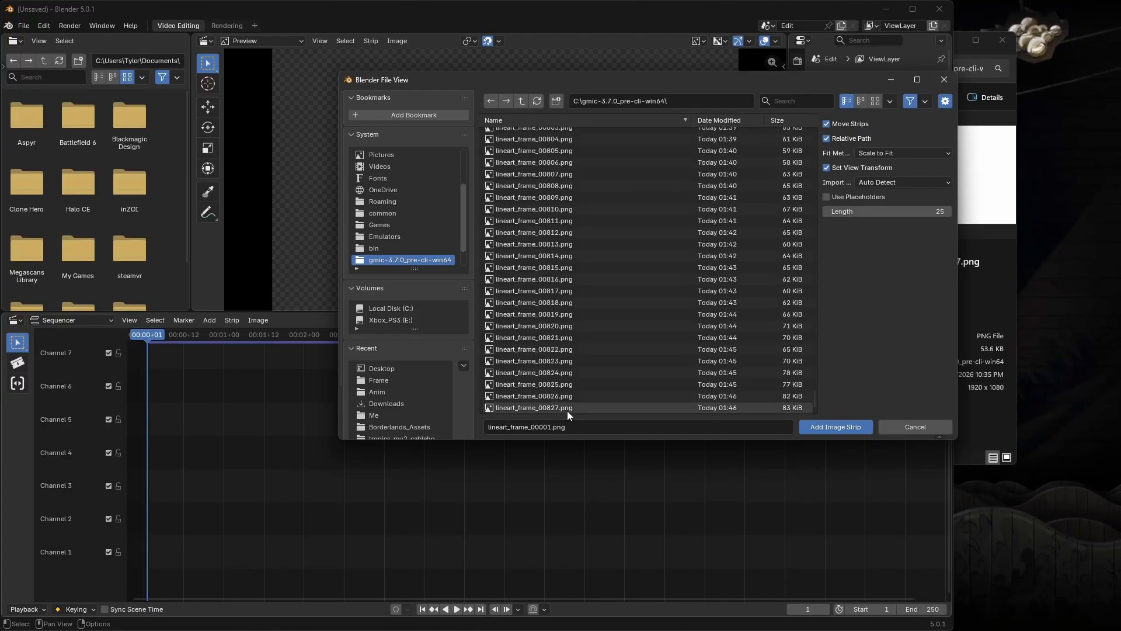
mouse_move(568, 413)
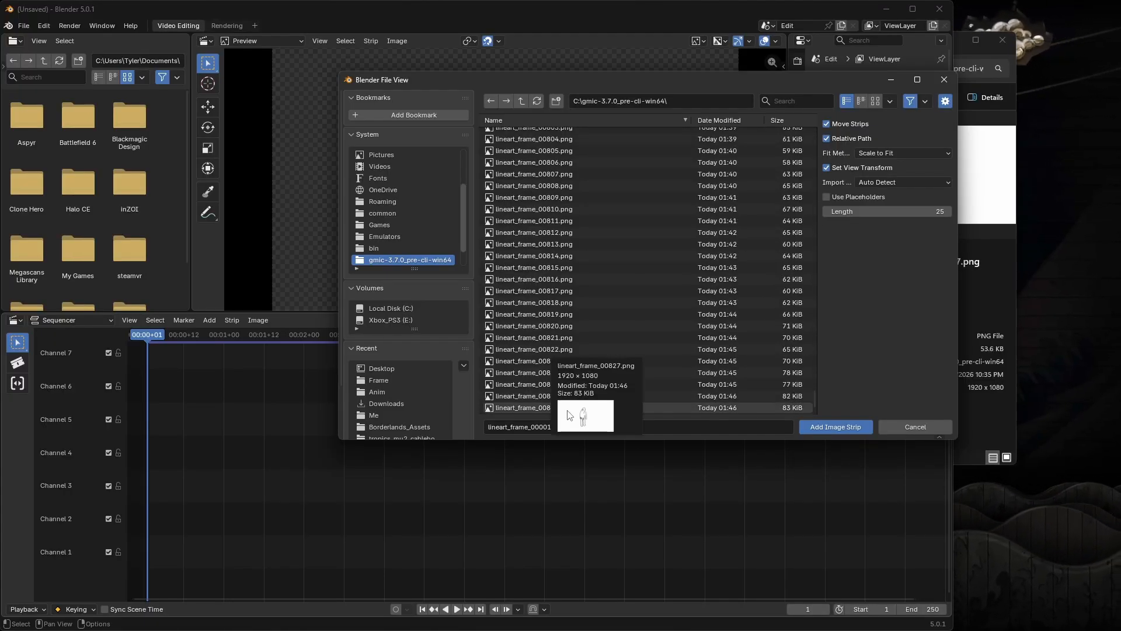
left_click(549, 409, "shift")
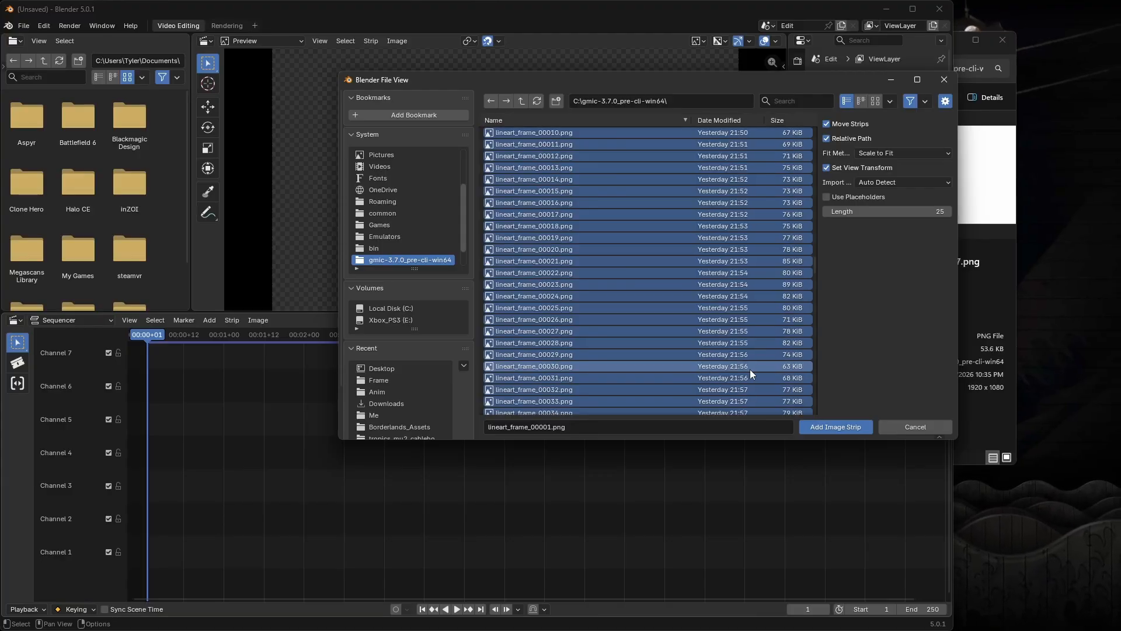
- Add the selected lineart images as one image strip and place it on Channel 1 at the timeline's beginning
left_click_drag(812, 271, 811, 362)
left_click(835, 426)
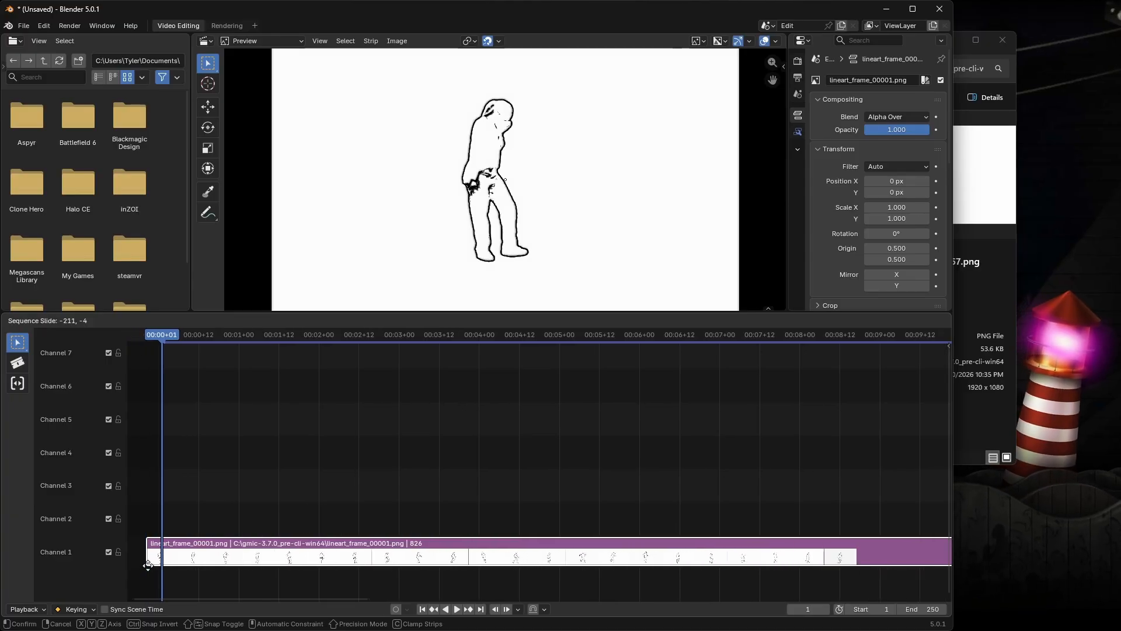
left_click(176, 561)
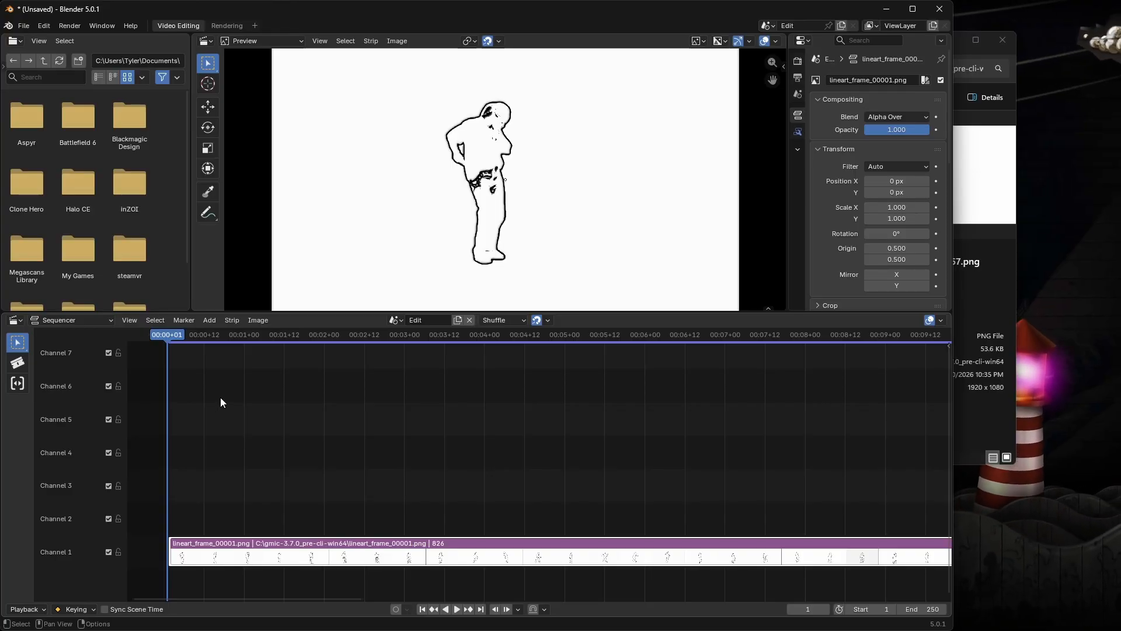
- Play back the lineart sequence once, and set the output frame rate to 12 fps
key("space")
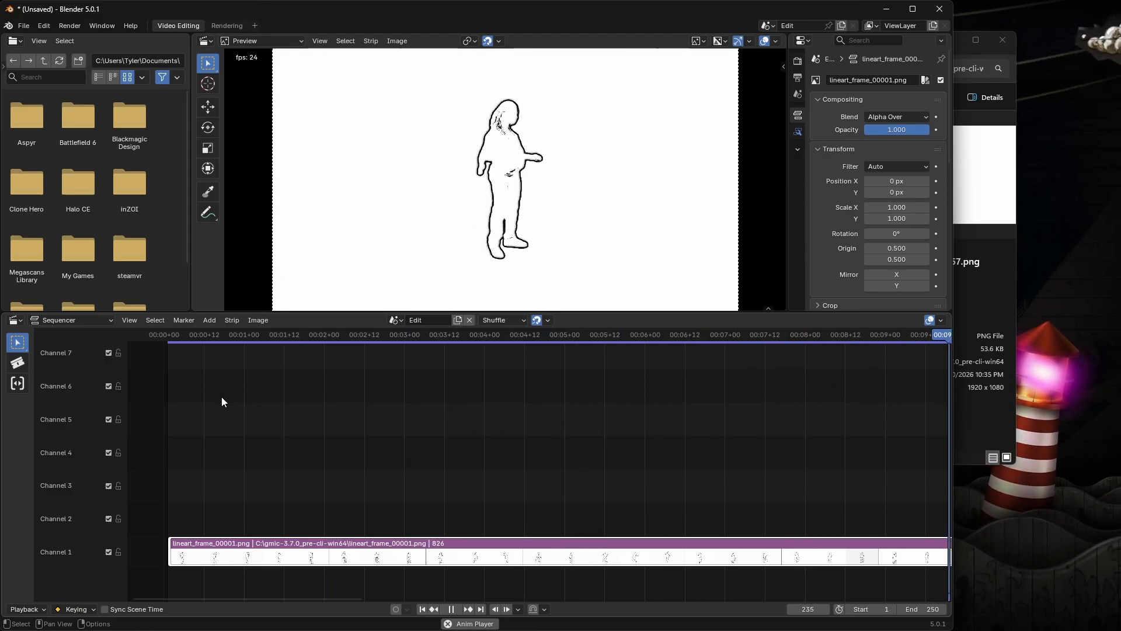
key("space")
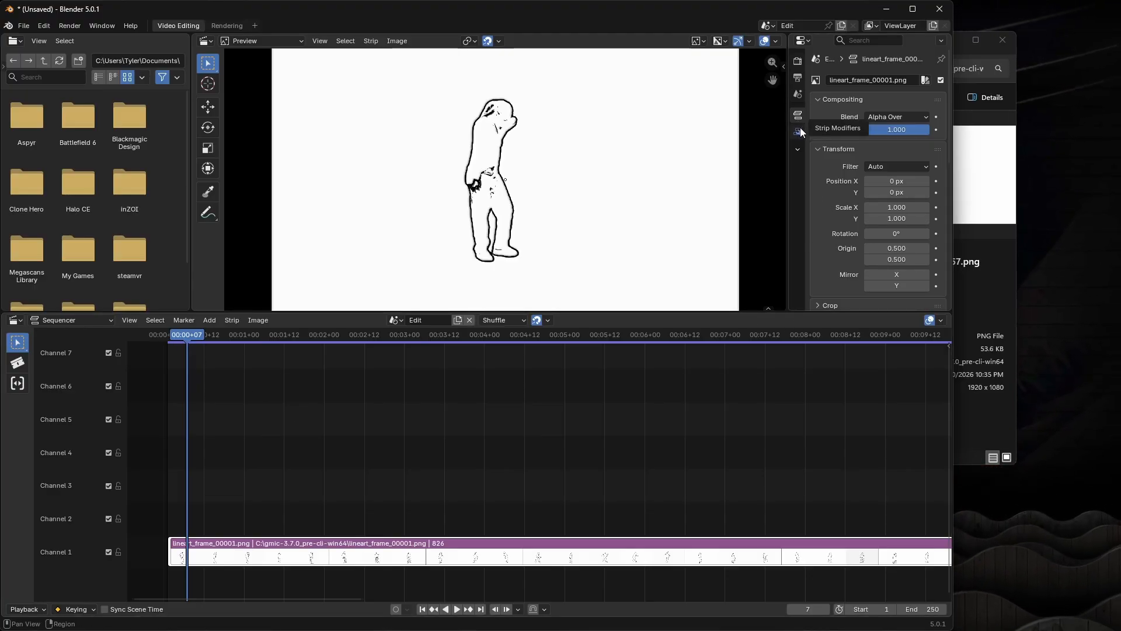
left_click(796, 76)
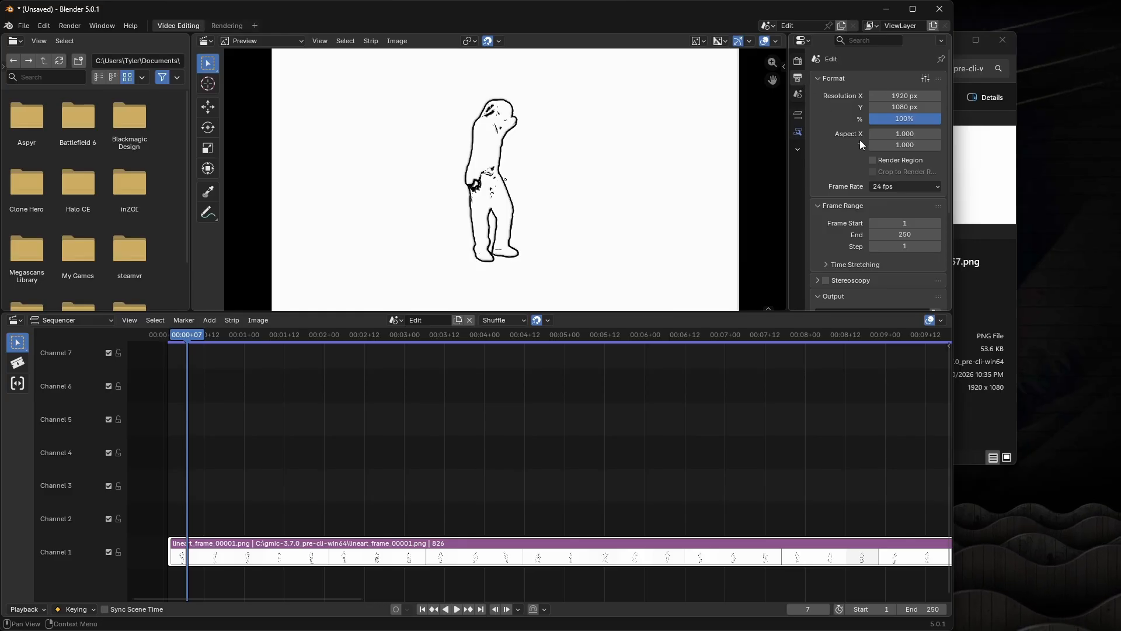
left_click(885, 187)
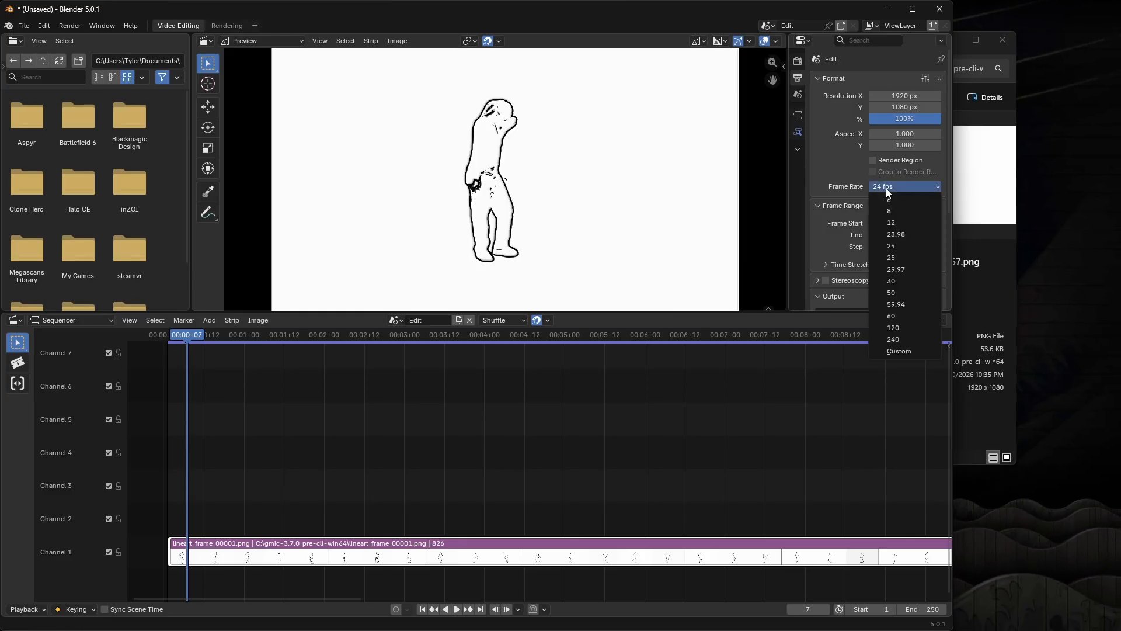
left_click(913, 221)
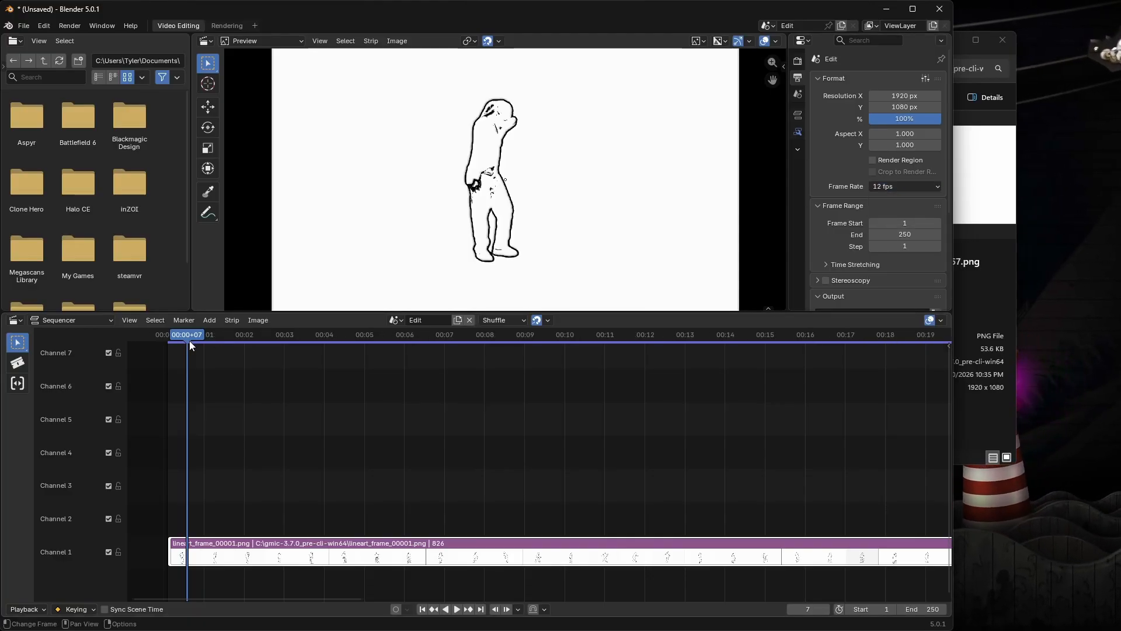
- Return the playhead to the strip's beginning and play the sequence to check its speed at 12 fps
left_click_drag(187, 341, 170, 336)
left_click(879, 188)
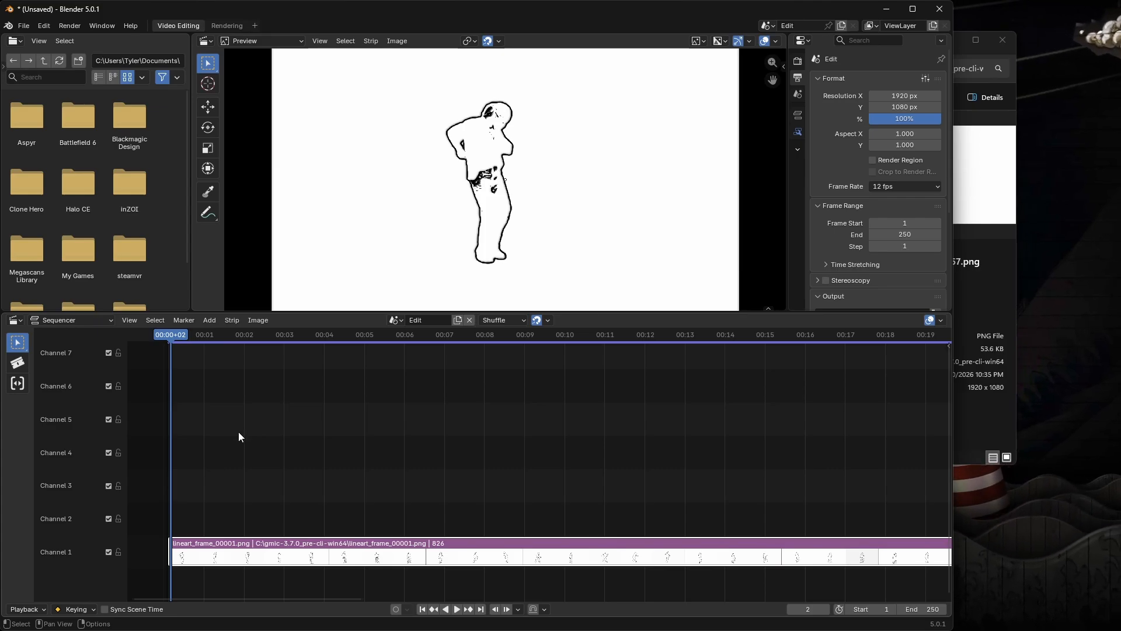
key("space")
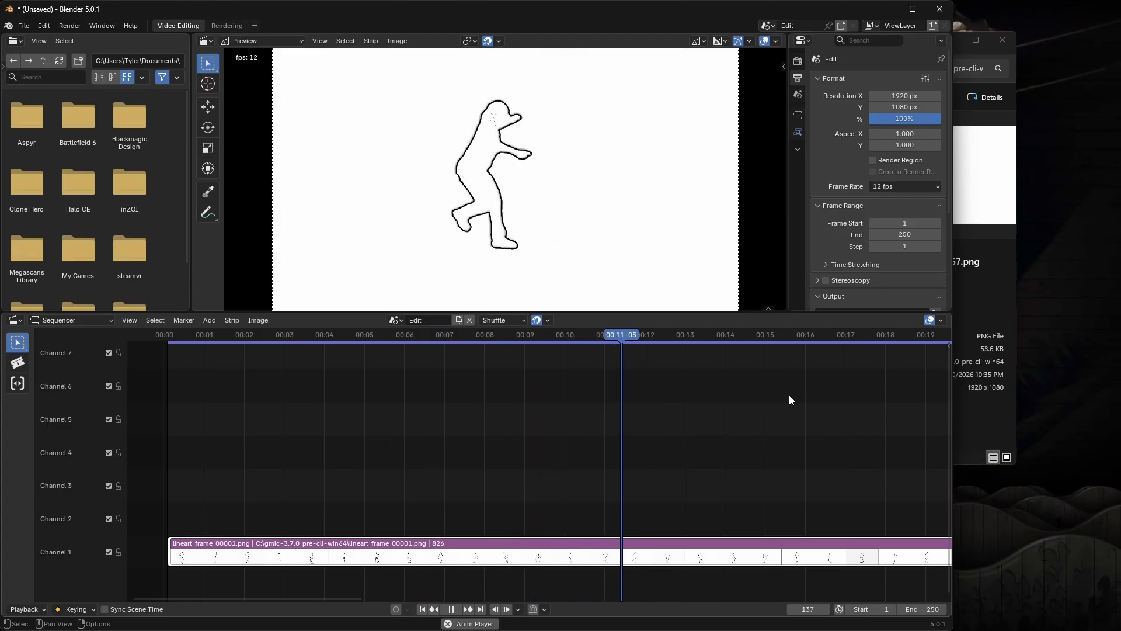
key("space")
- Set the render output path to the Desktop folder and check the format and frame range settings
scroll(876, 216, "down", 3)
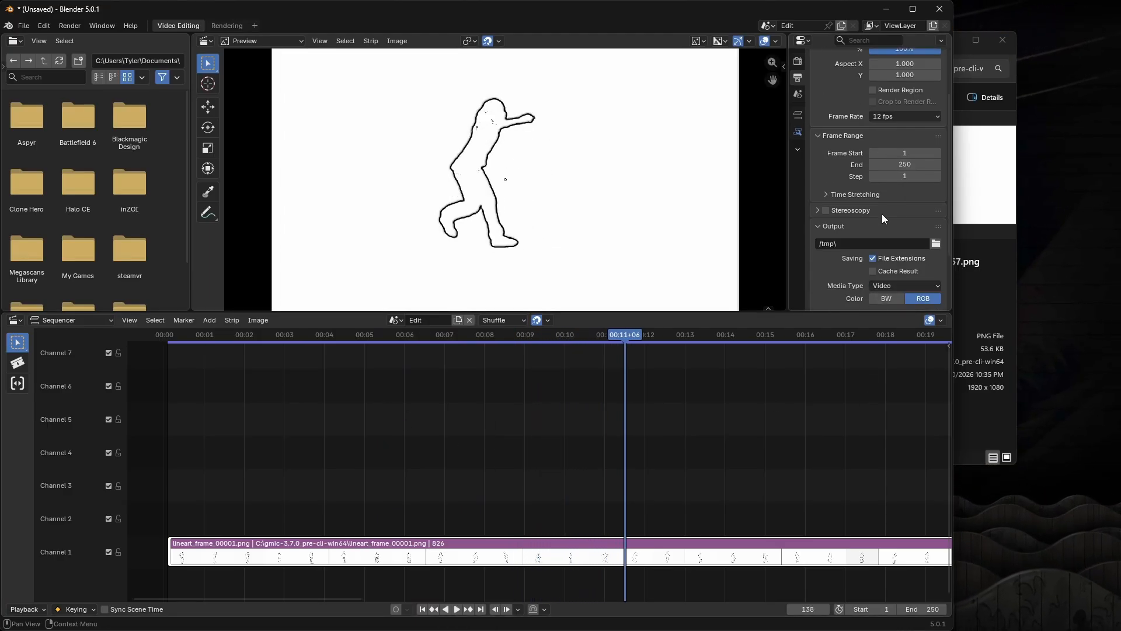
left_click(935, 243)
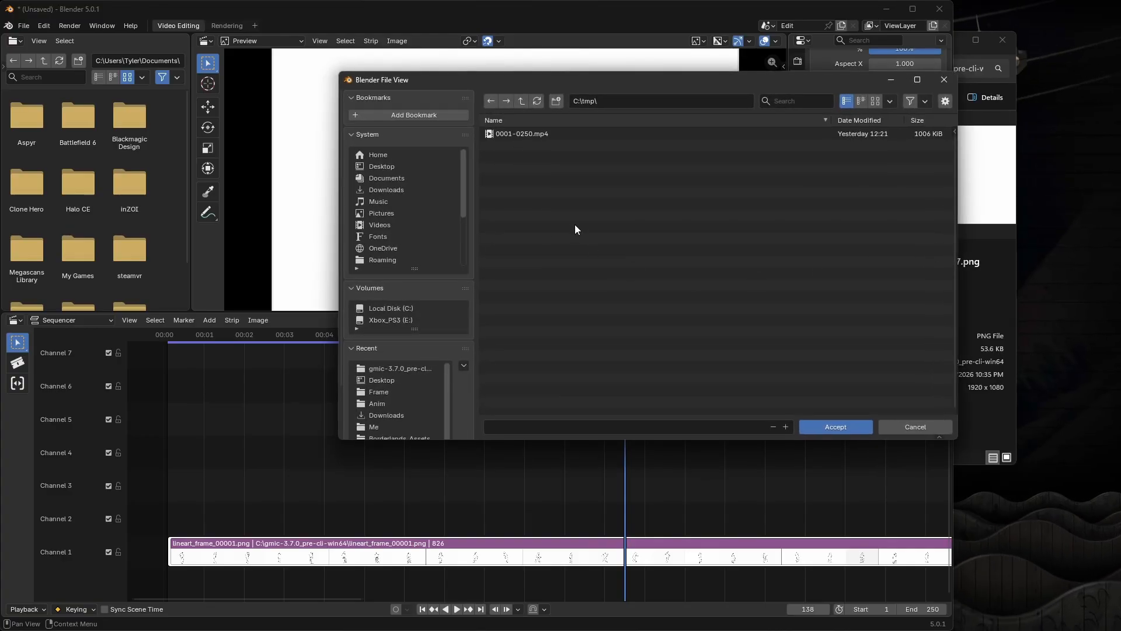
left_click(382, 168)
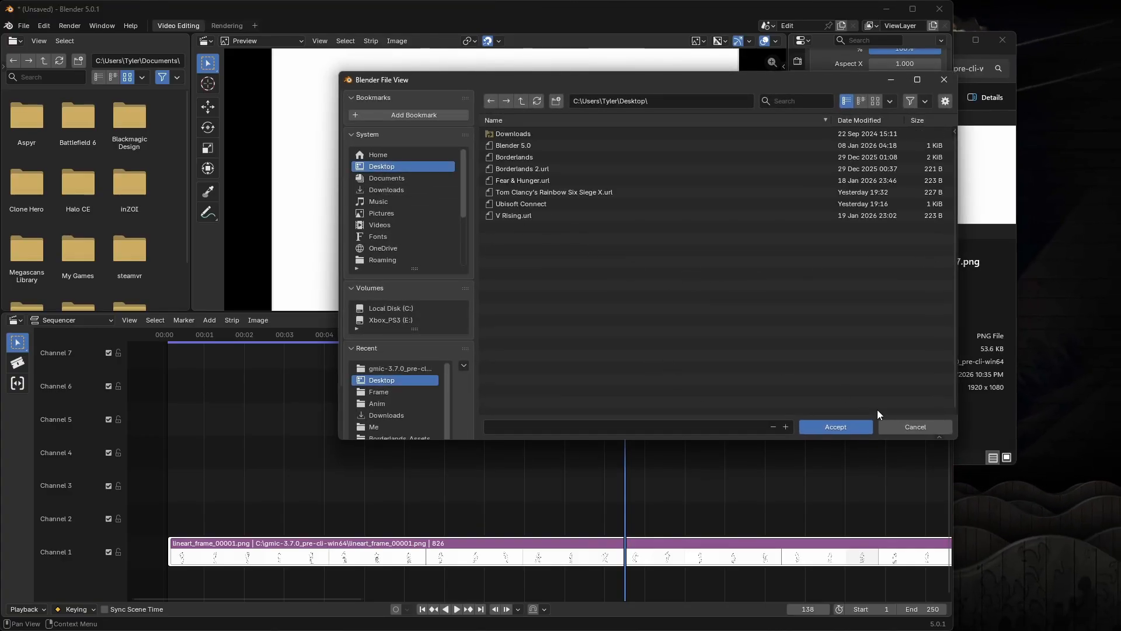
left_click(854, 423)
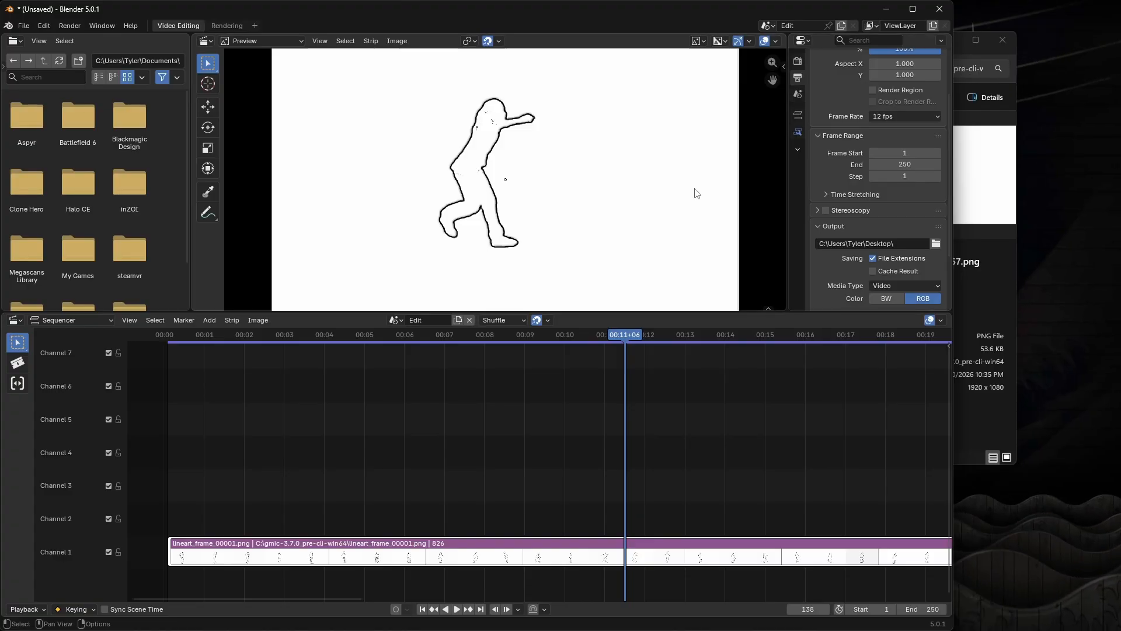
scroll(839, 175, "up", 3)
scroll(854, 233, "down", 2)
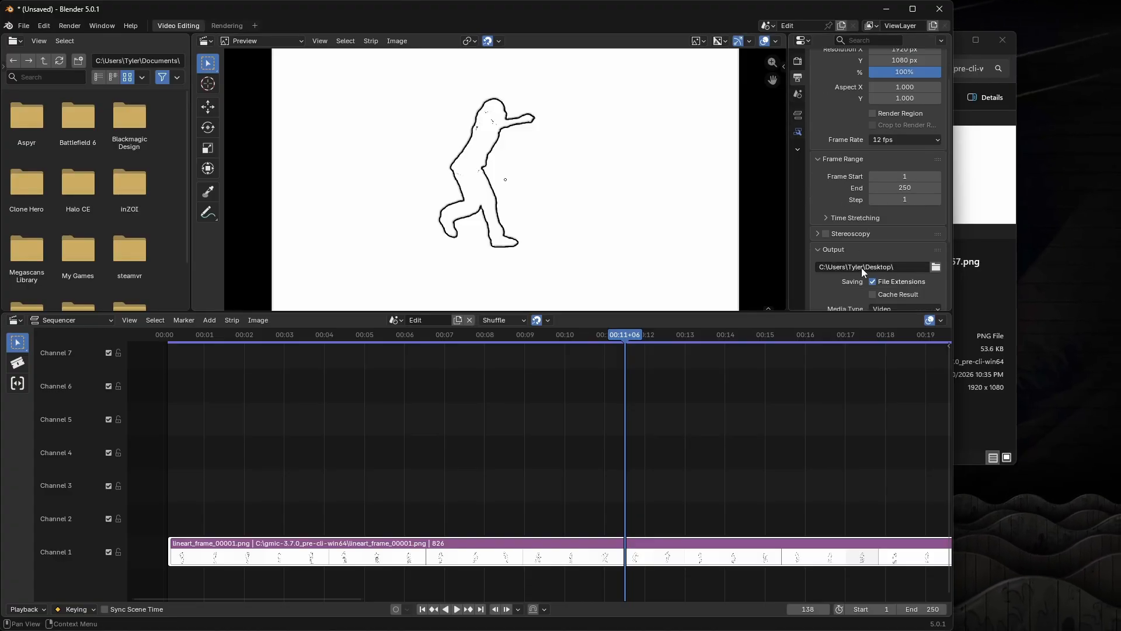
scroll(869, 267, "up", 2)
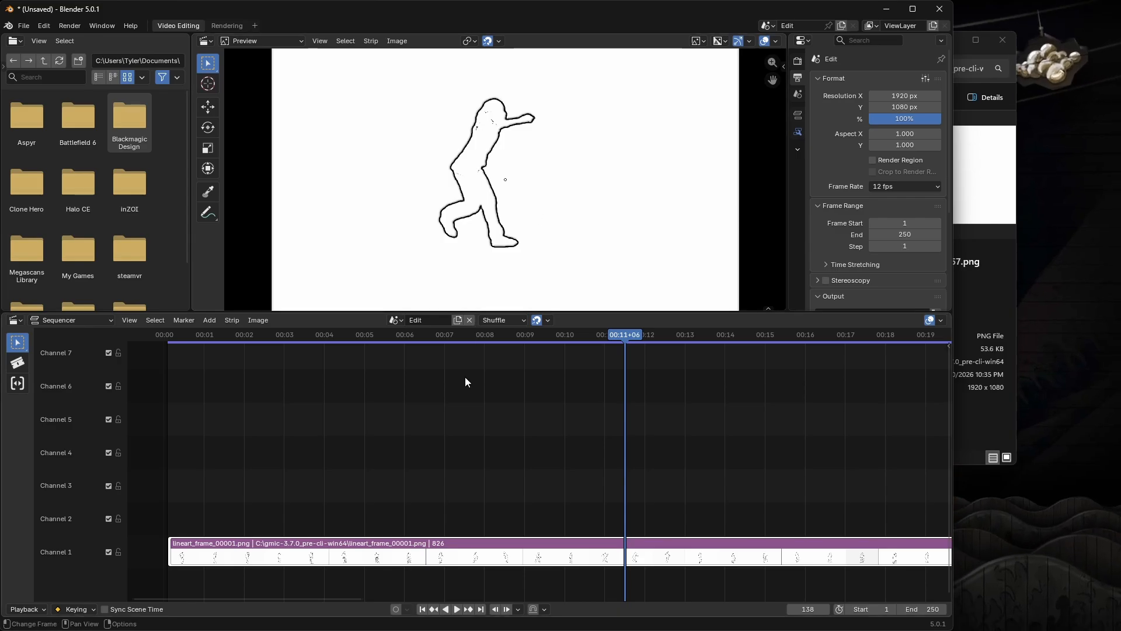
- Play a little more of the sequence, then render the animation to video and close the render window
key("space")
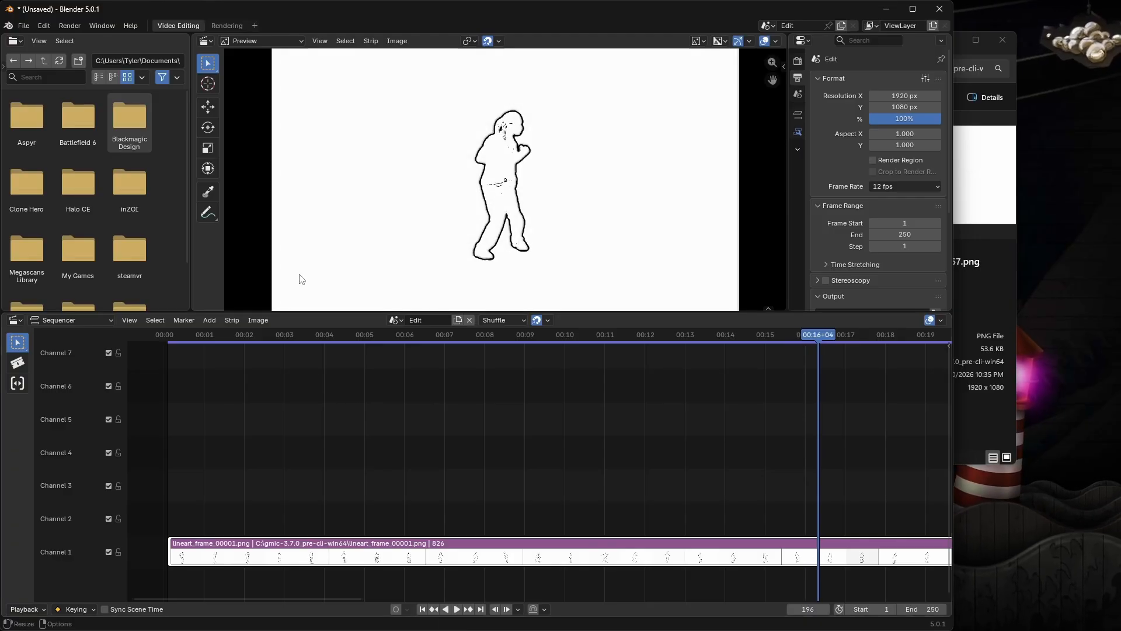
left_click(72, 26)
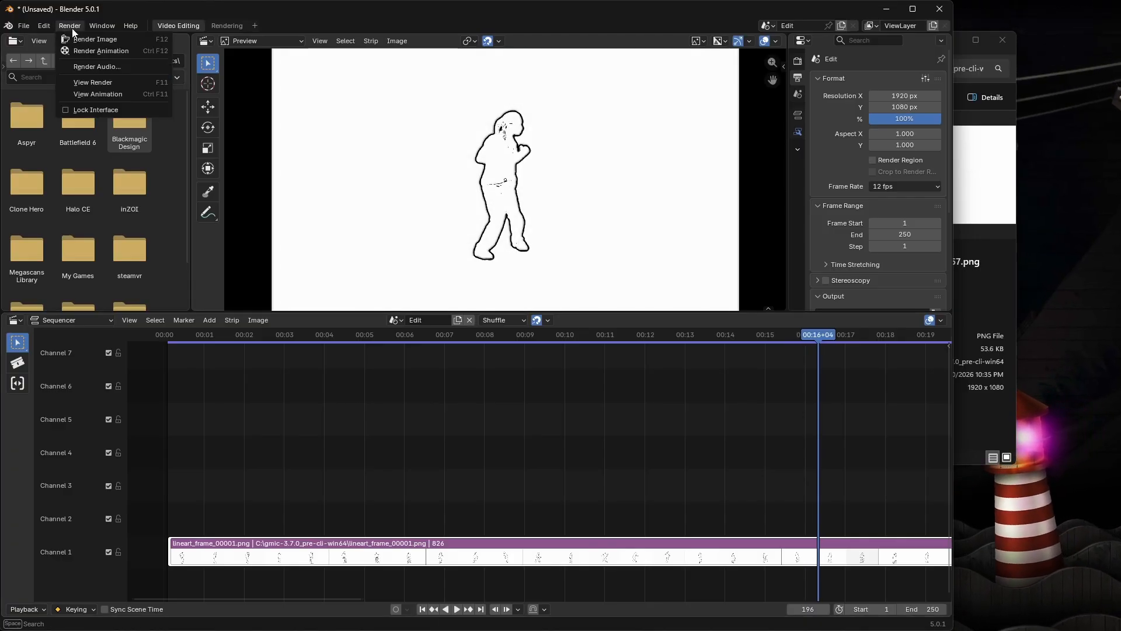
left_click(86, 49)
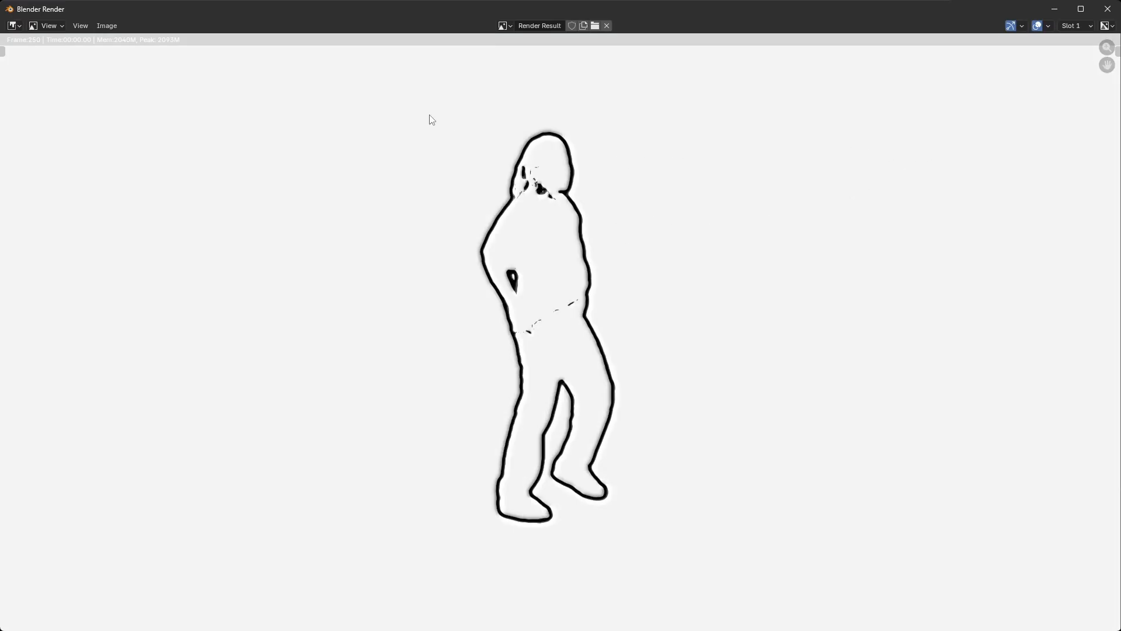
left_click(1108, 9)
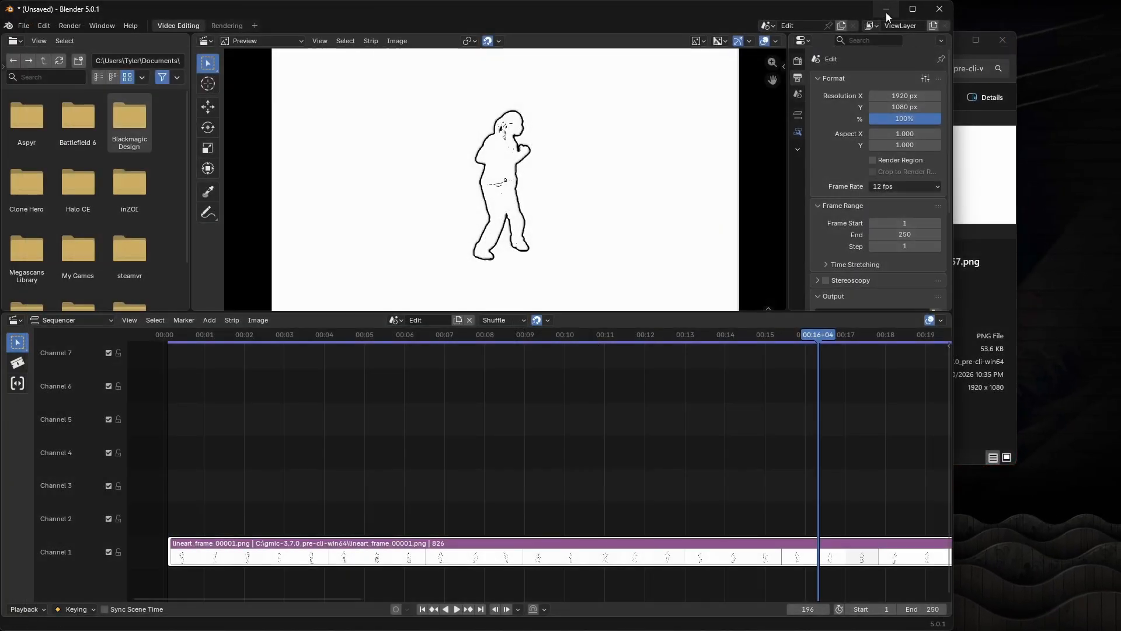
- Minimize Blender, watch the rendered 0001-0250.mp4 from the desktop in Media Player, and close the player
left_click(886, 10)
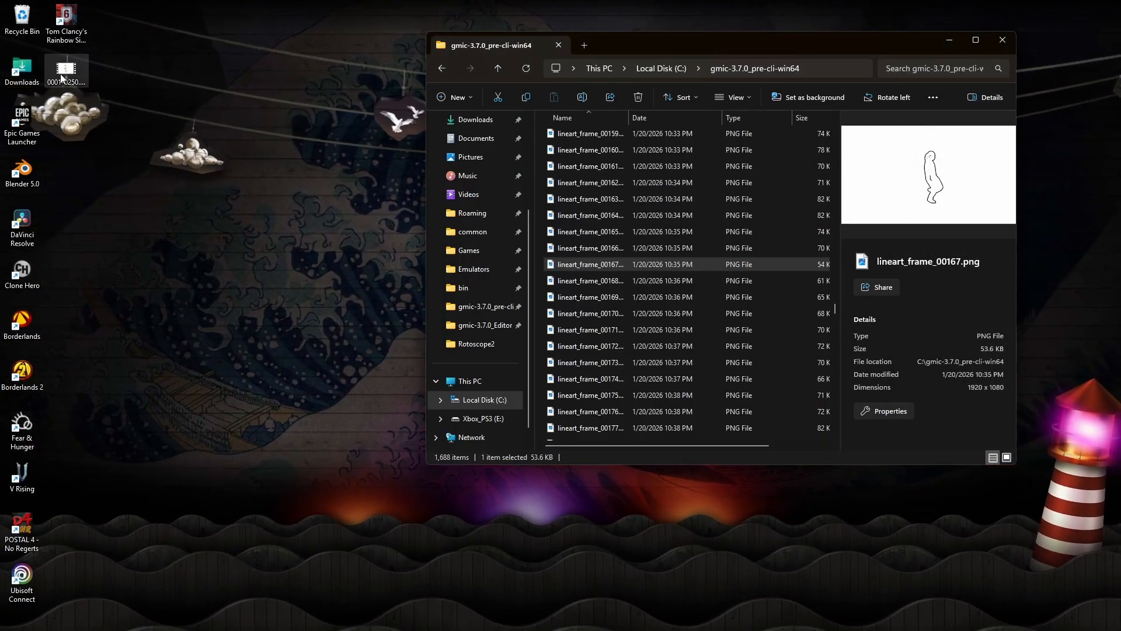
double_click(61, 75)
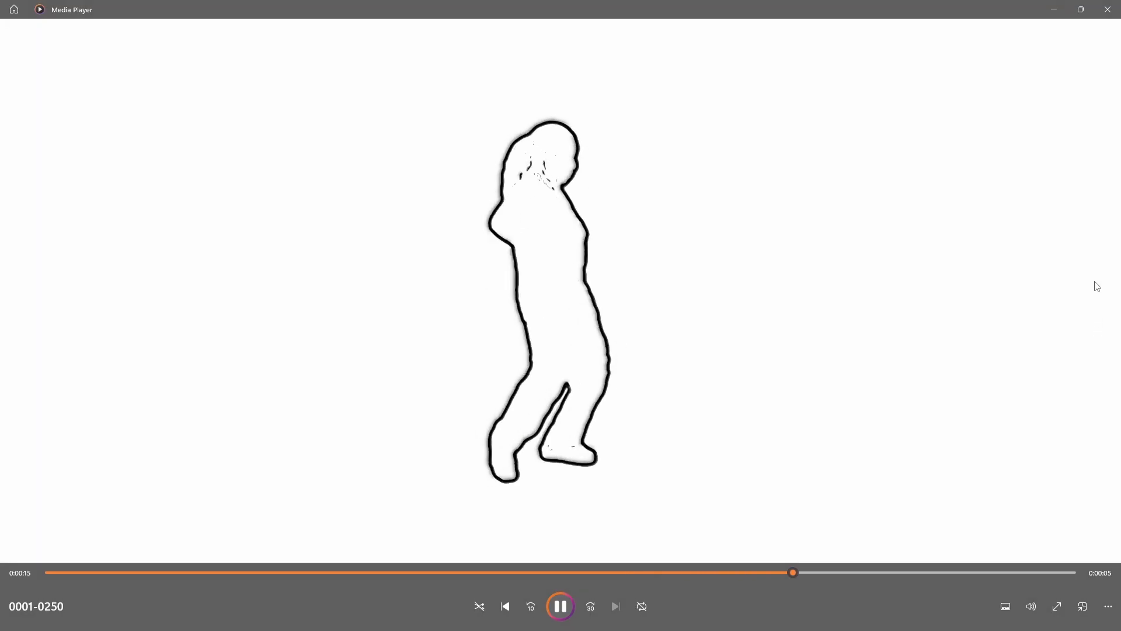
left_click(1109, 10)
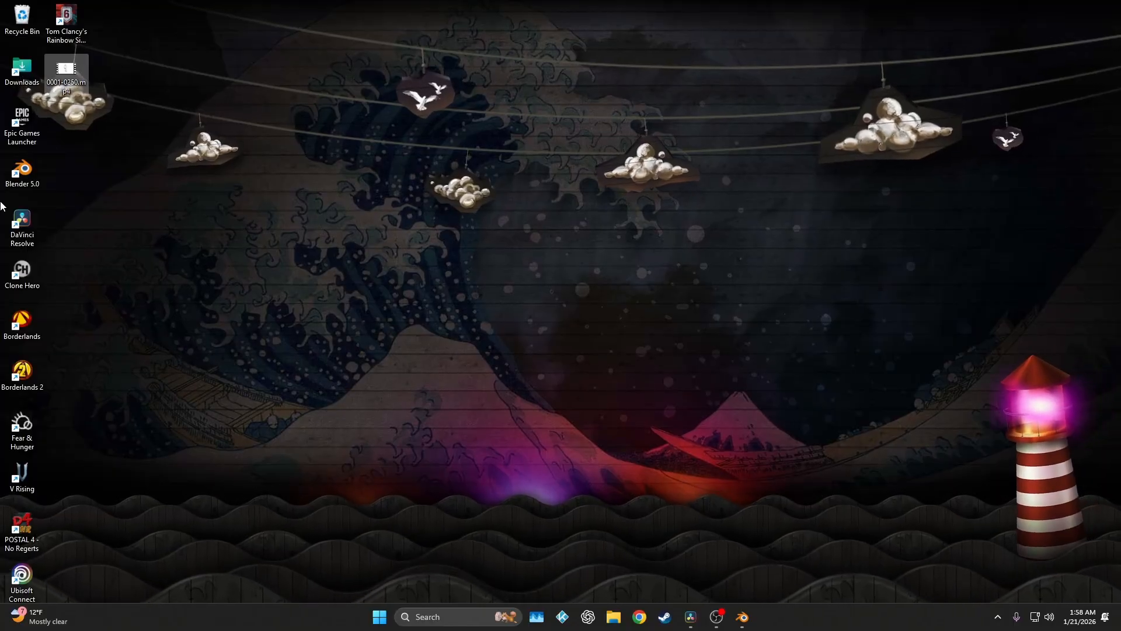
left_click_drag(0, 202, 63, 247)
left_click(63, 248)
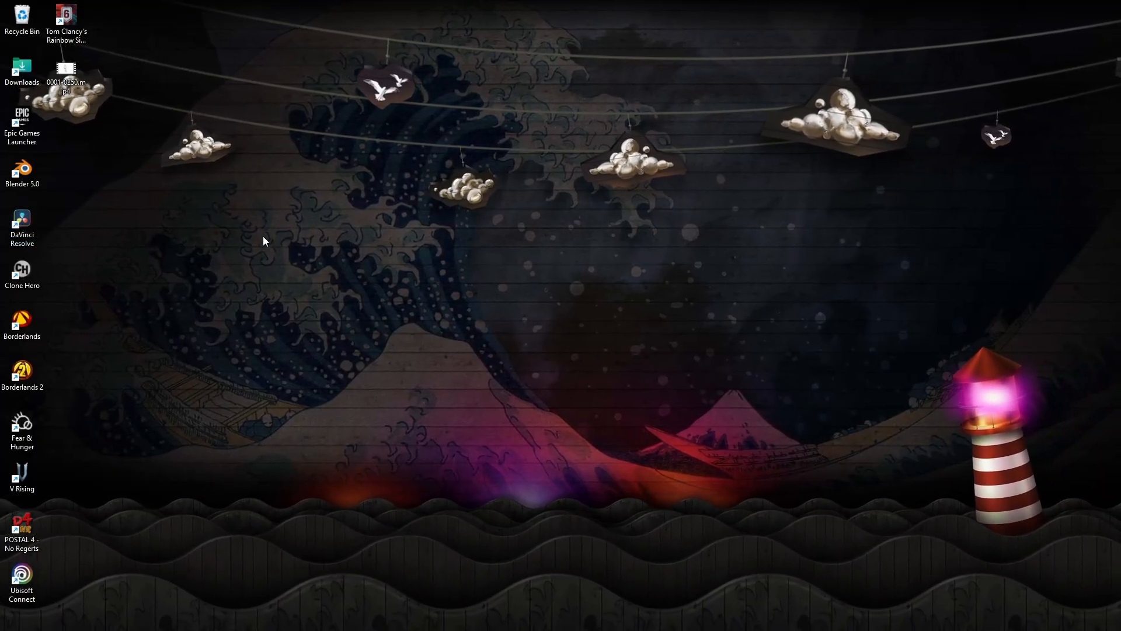
left_click_drag(236, 122, 806, 412)
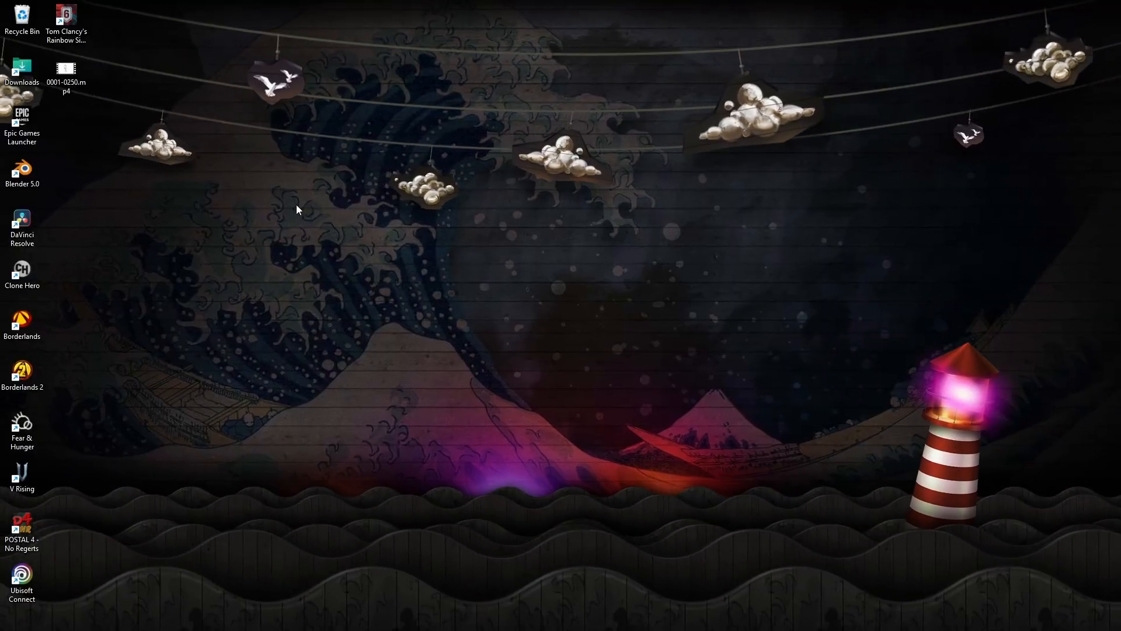
- Open the gmic-3.7.0_pre-cli-win64 folder on Local Disk (C:) in File Explorer
left_click_drag(349, 174, 706, 385)
mouse_move(798, 620)
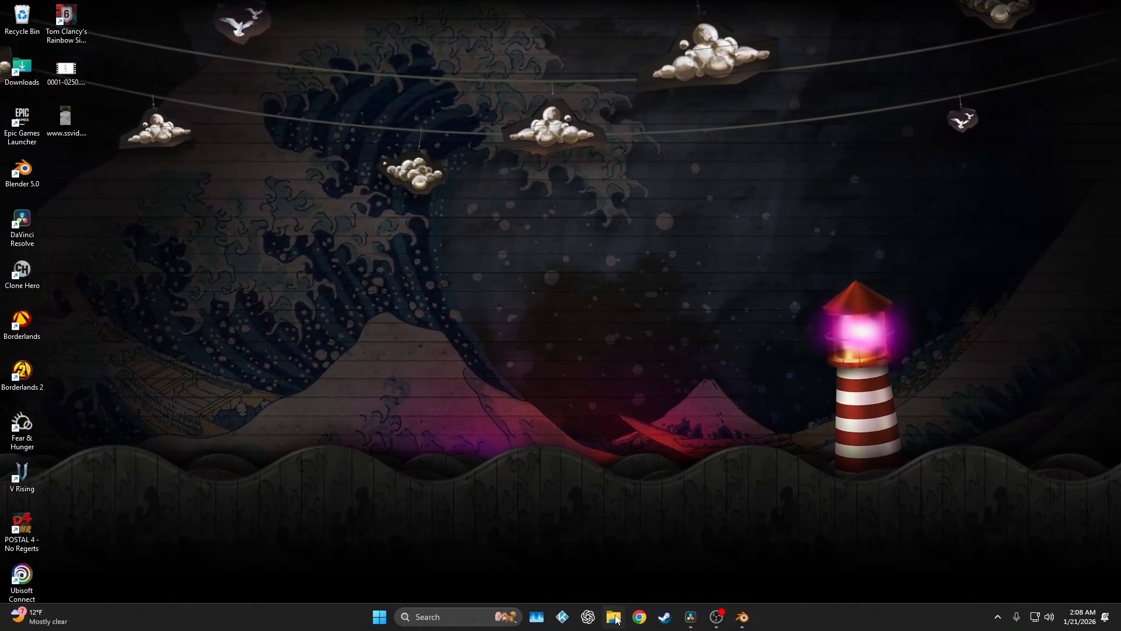
left_click(614, 617)
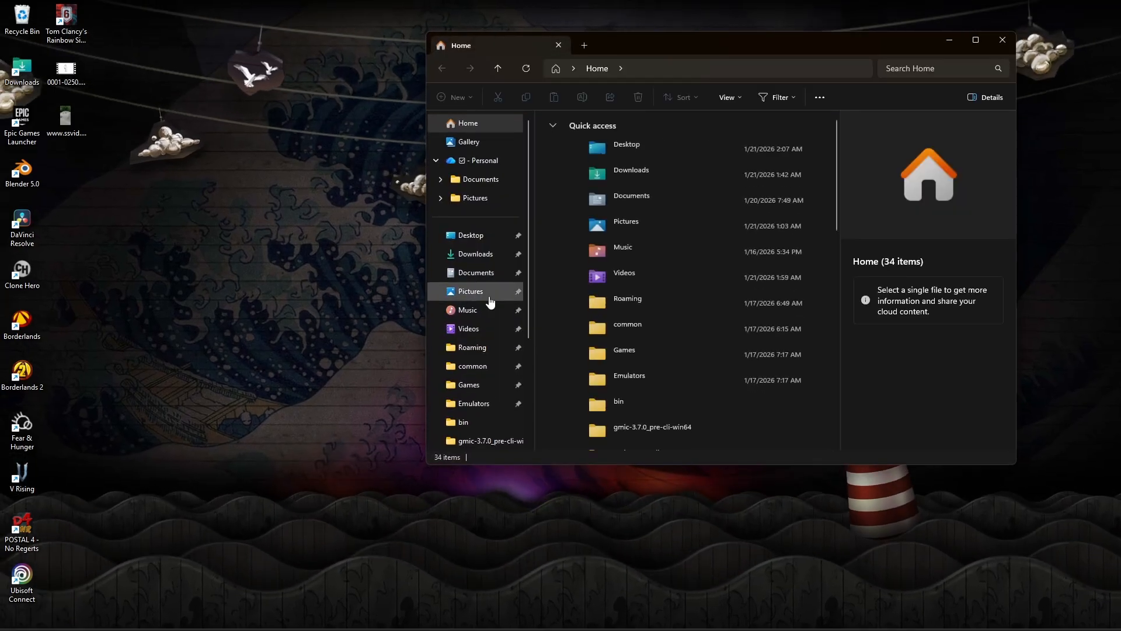
scroll(491, 301, "down", 3)
left_click(467, 362)
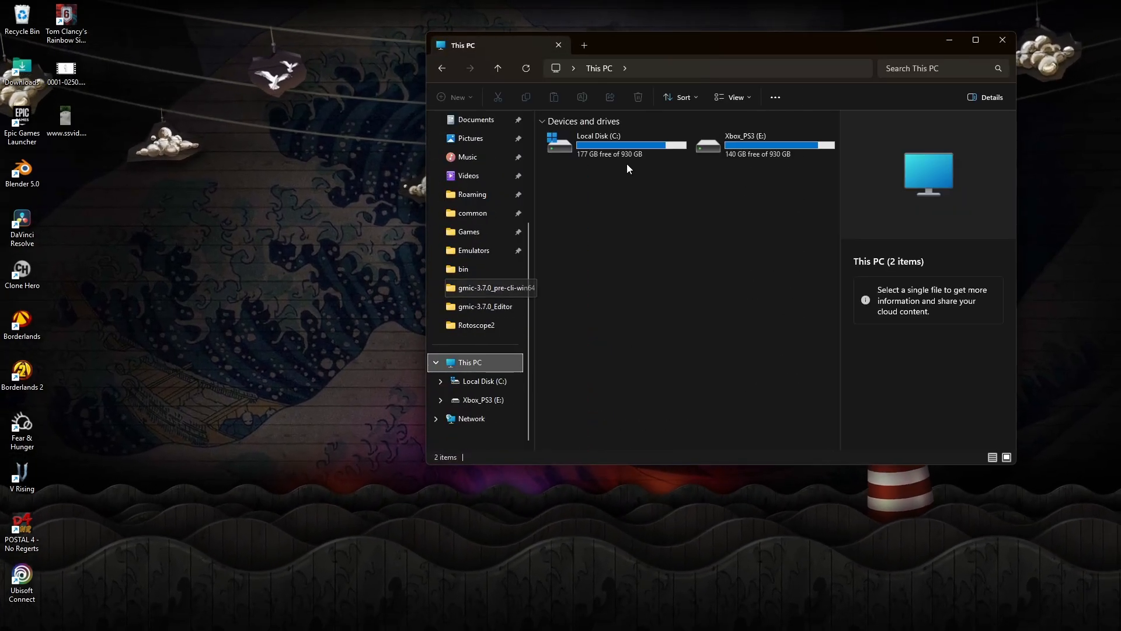
double_click(619, 146)
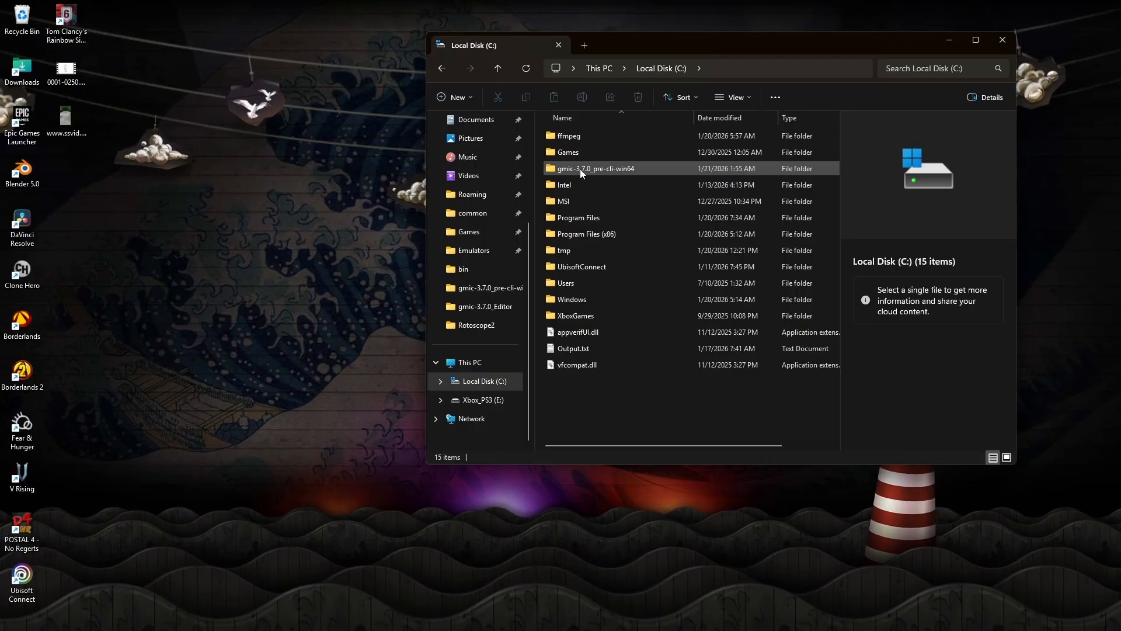
double_click(581, 169)
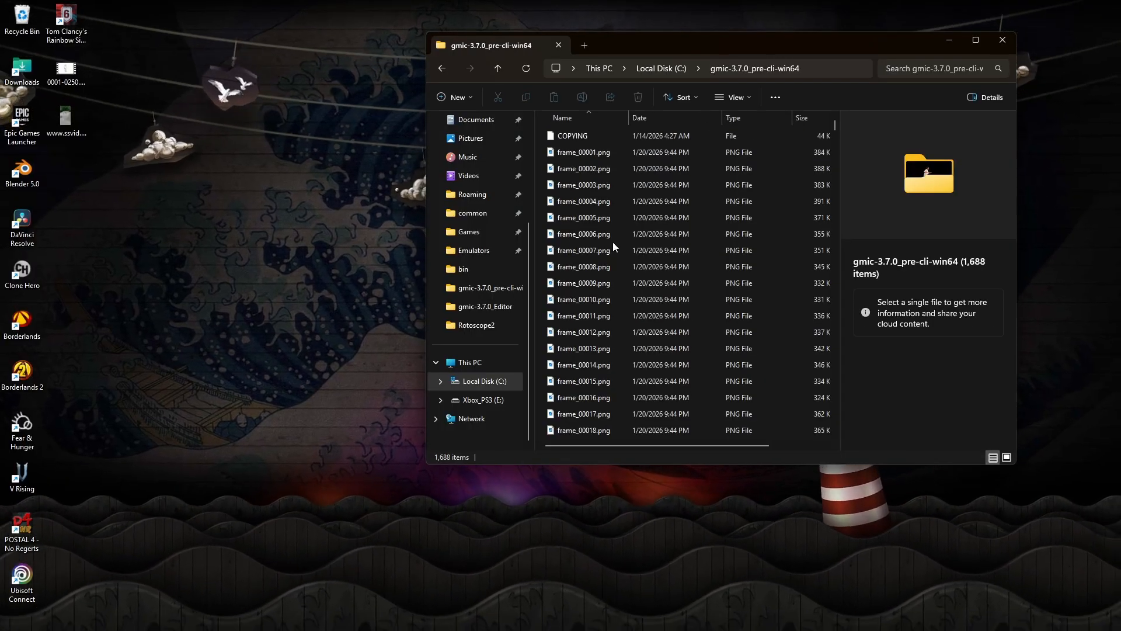
- Delete the source images frame_00001.png through frame_00827.png from the G'MIC folder
left_click_drag(543, 152, 692, 577)
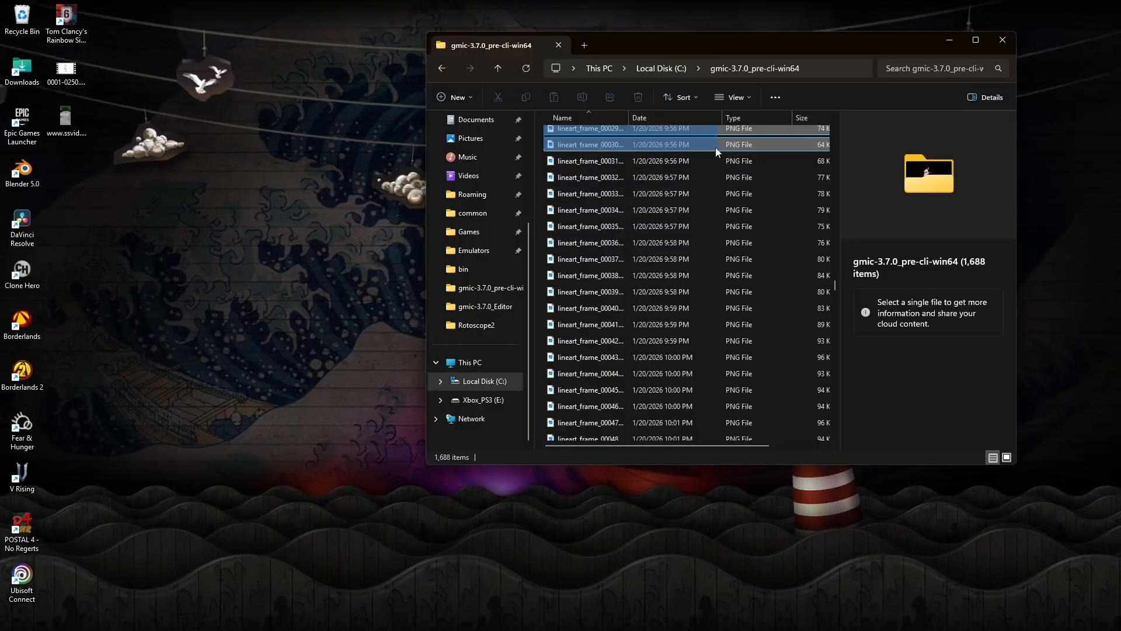
left_click_drag(716, 147, 674, 218)
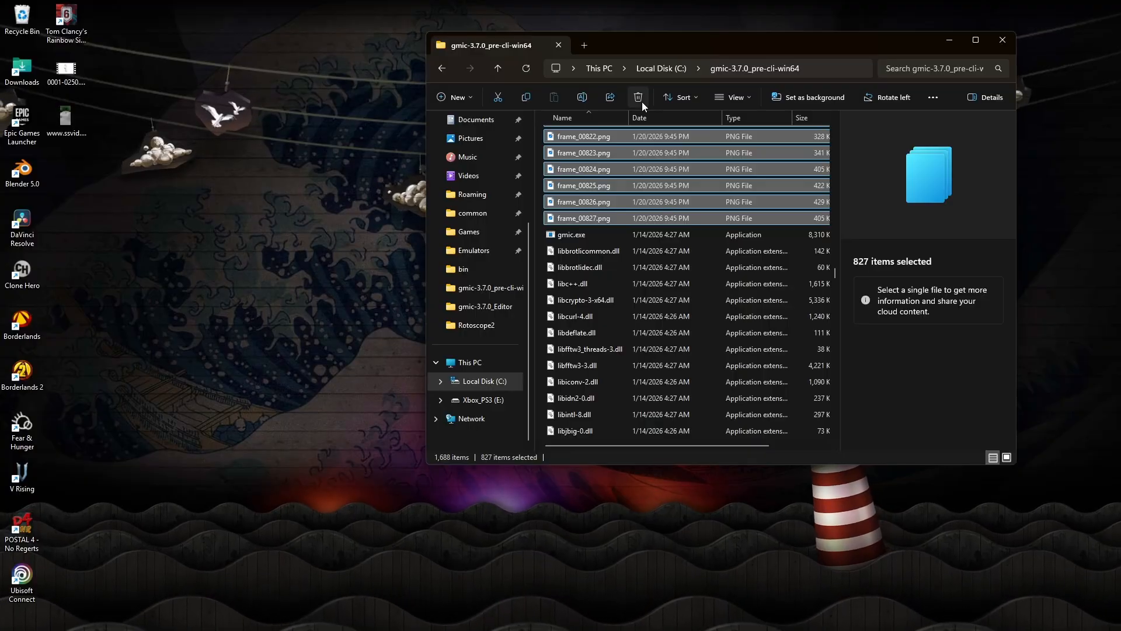
left_click(643, 101)
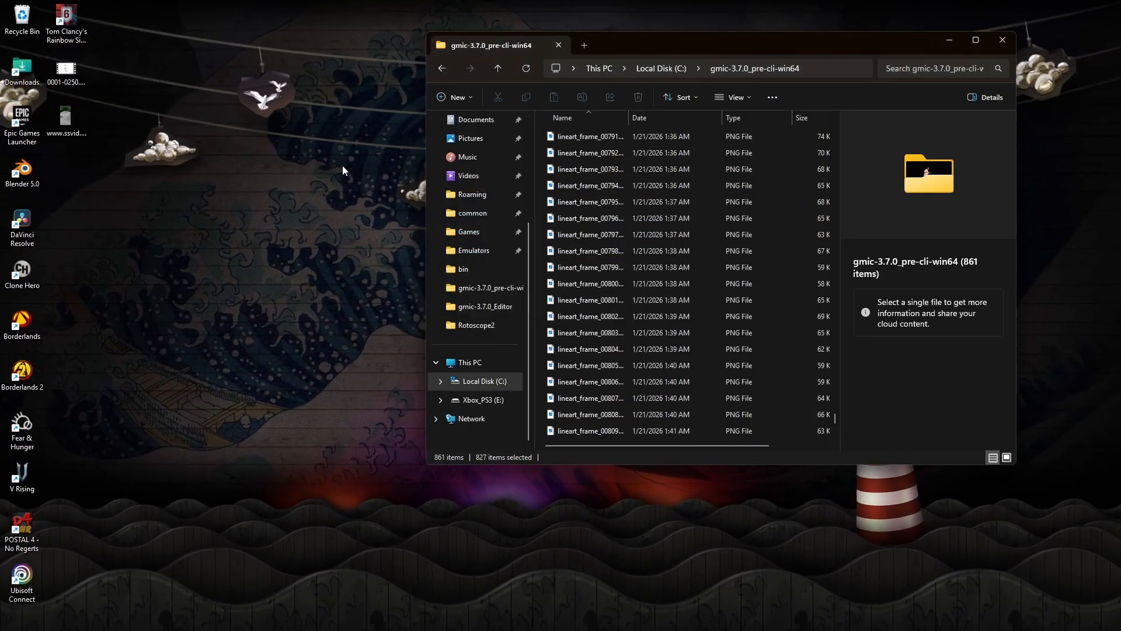
- Create a new folder on the desktop and move the lineart_frame PNG images into it from the G'MIC folder
right_click(151, 212)
mouse_move(230, 300)
left_click(306, 287)
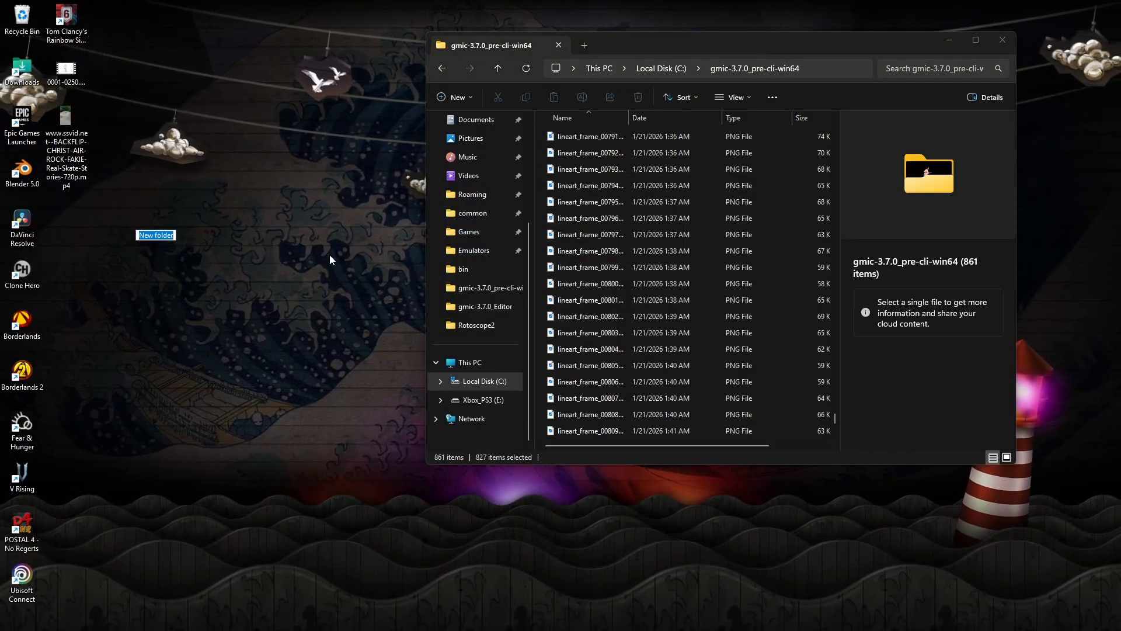
left_click_drag(542, 136, 568, 164)
scroll(565, 188, "up", 8)
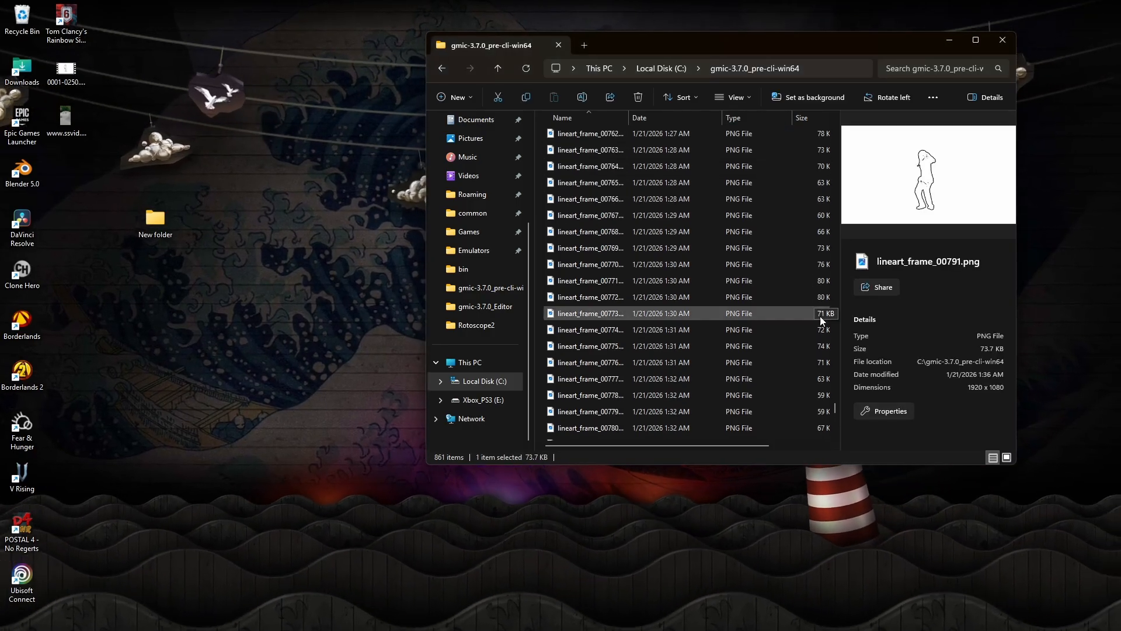
left_click_drag(835, 408, 839, 423)
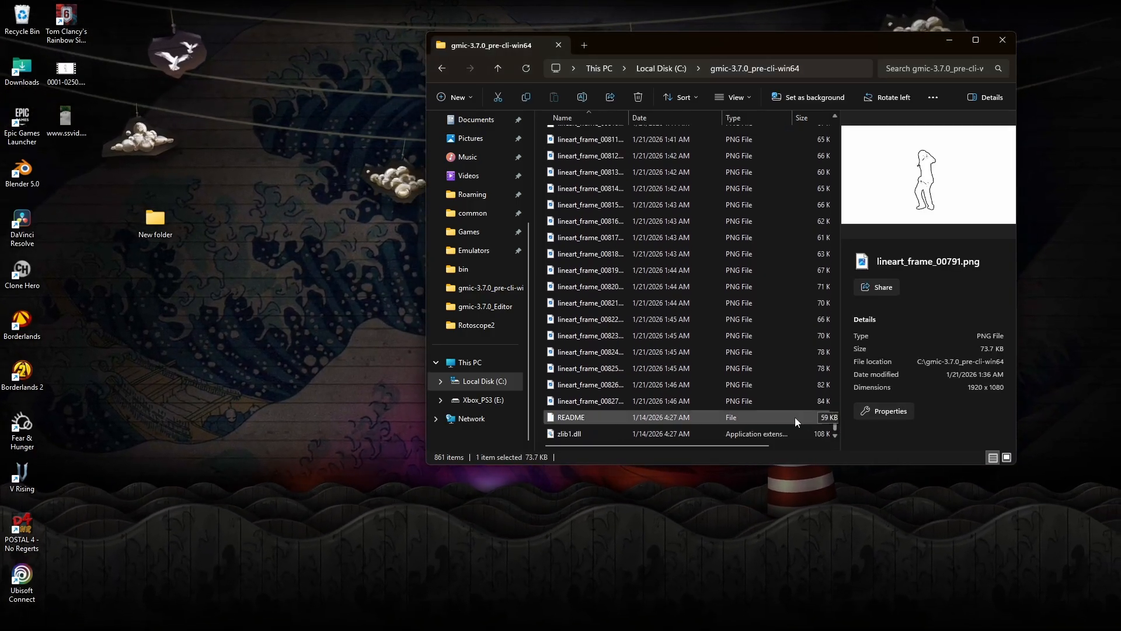
left_click_drag(542, 399, 163, 221)
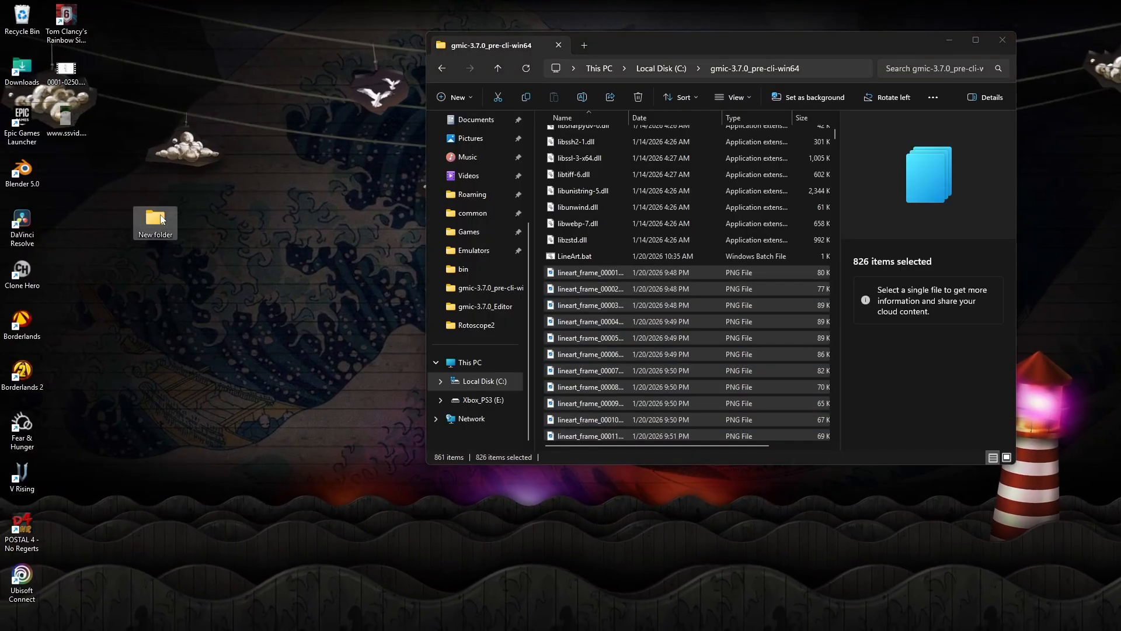
- Open the new folder to check its contents, close it, and move the folder into Downloads
double_click(157, 219)
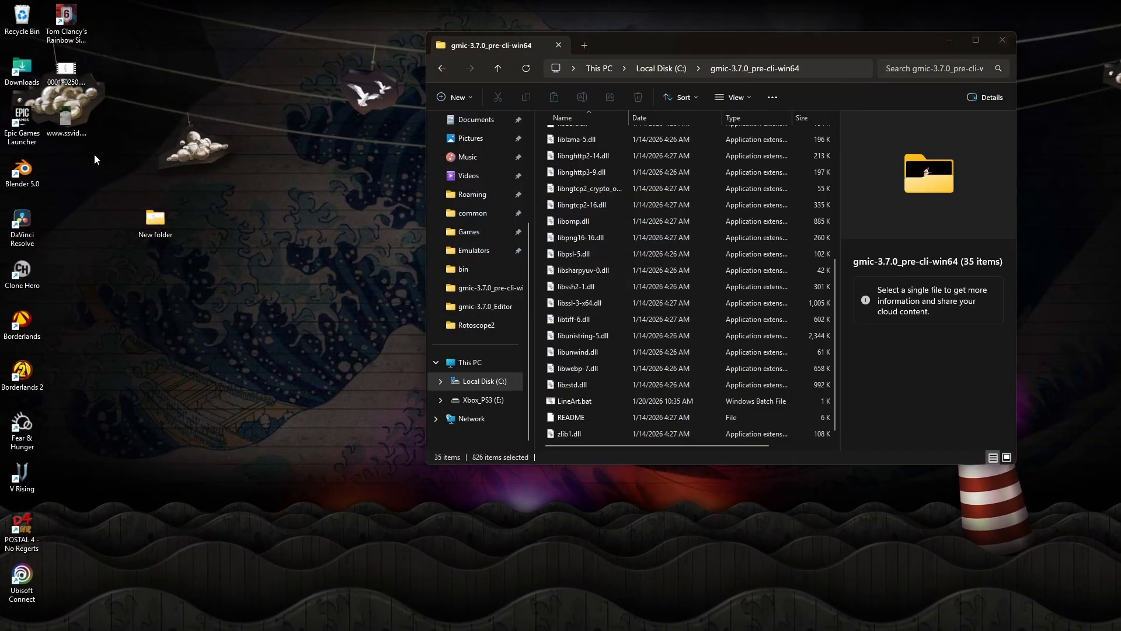
left_click(1018, 55)
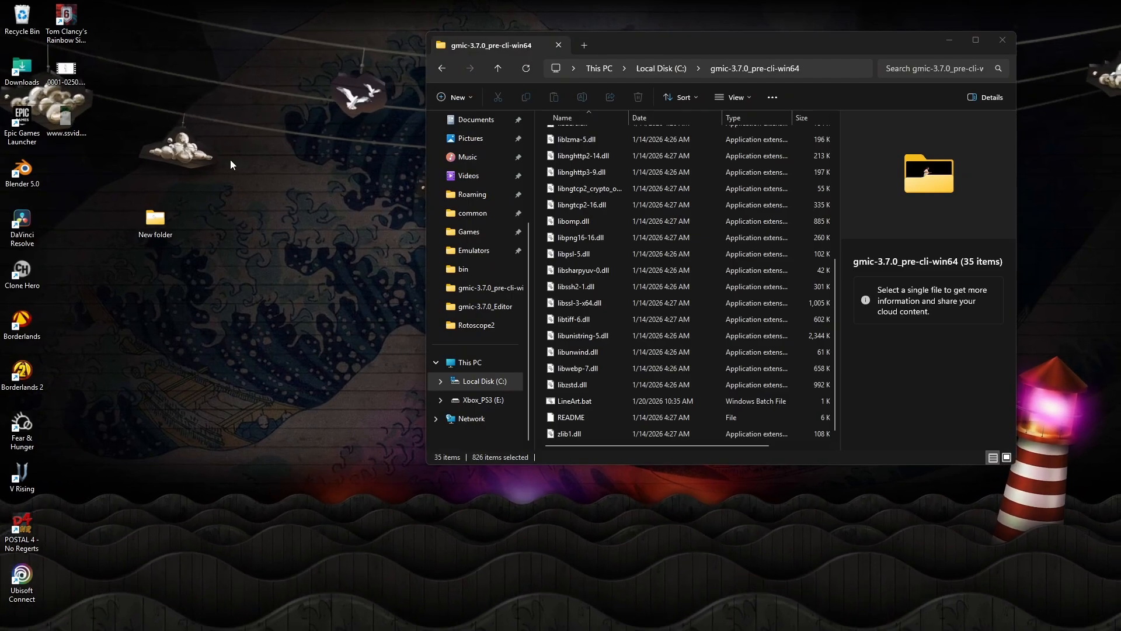
left_click_drag(160, 227, 25, 73)
- Go to the bin folder inside C:\ffmpeg and delete Test.mov
scroll(682, 268, "up", 6)
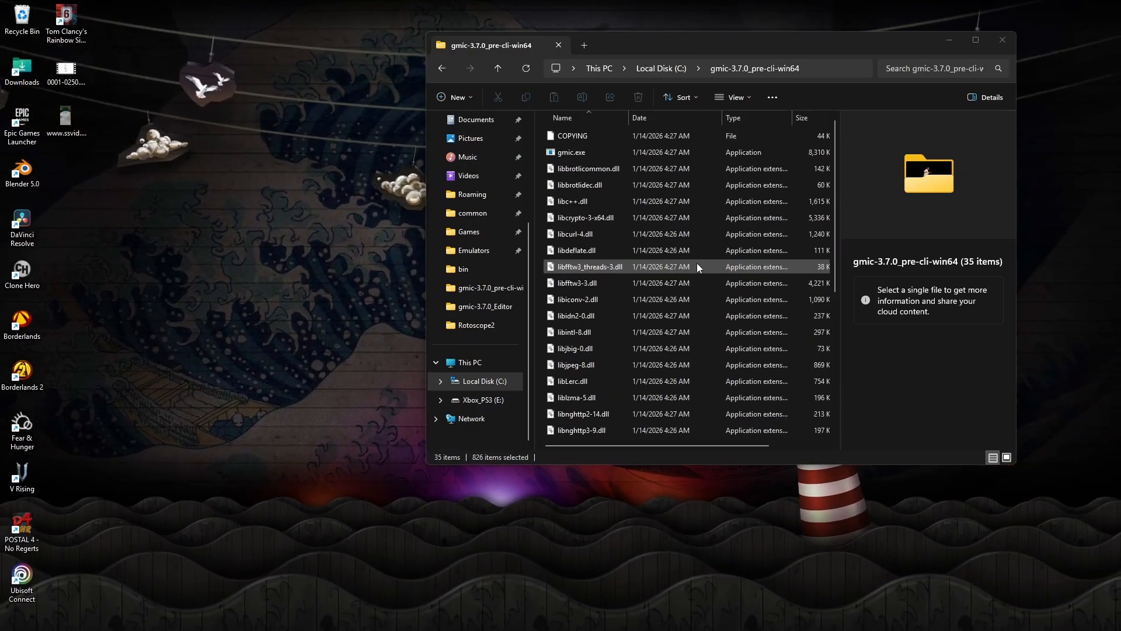
left_click(660, 69)
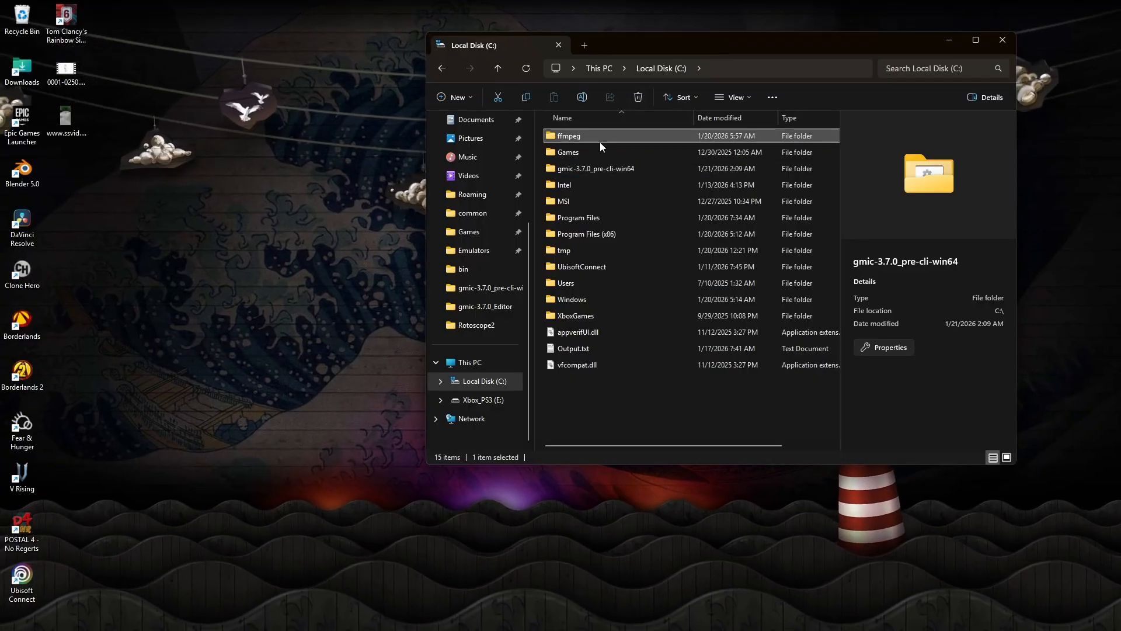
double_click(600, 142)
double_click(600, 142)
left_click(573, 201)
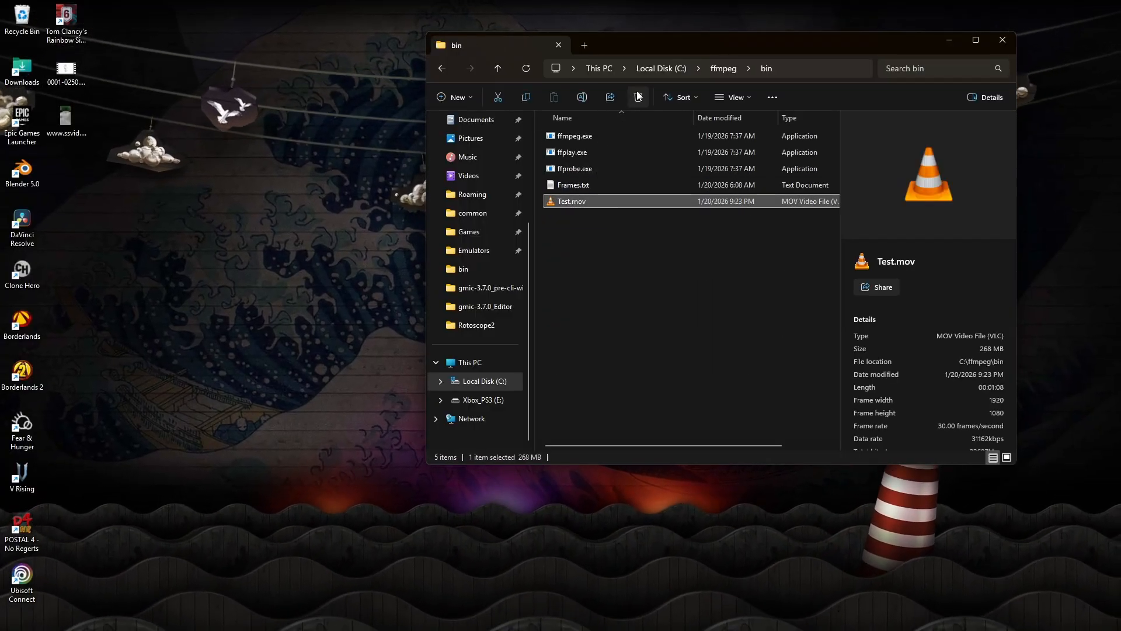
left_click(446, 70)
double_click(580, 138)
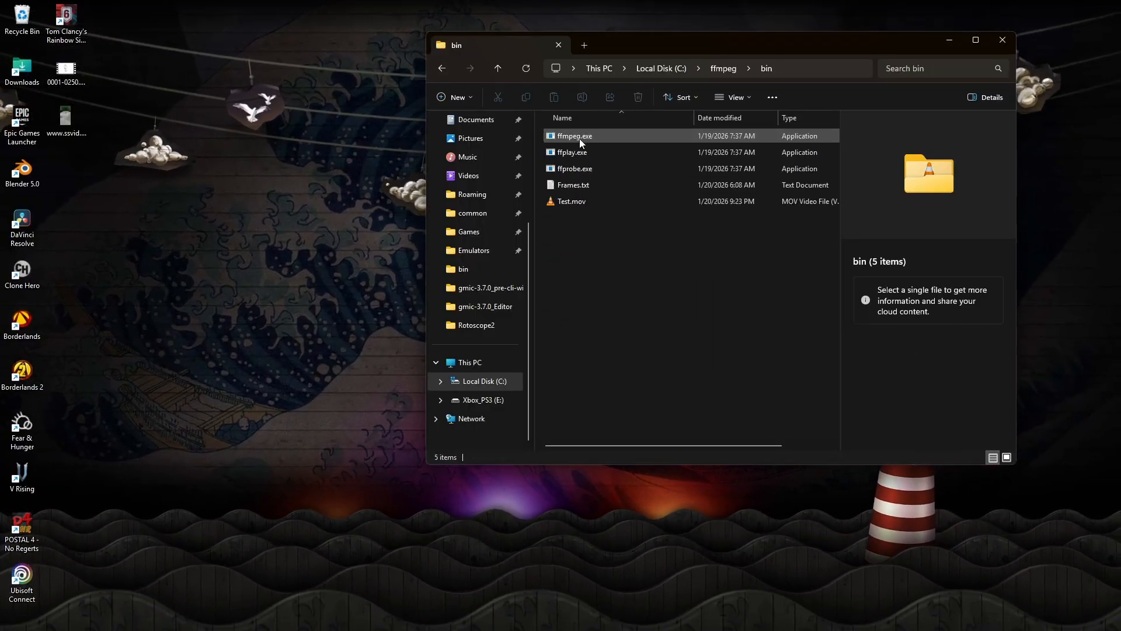
left_click(573, 202)
left_click(645, 103)
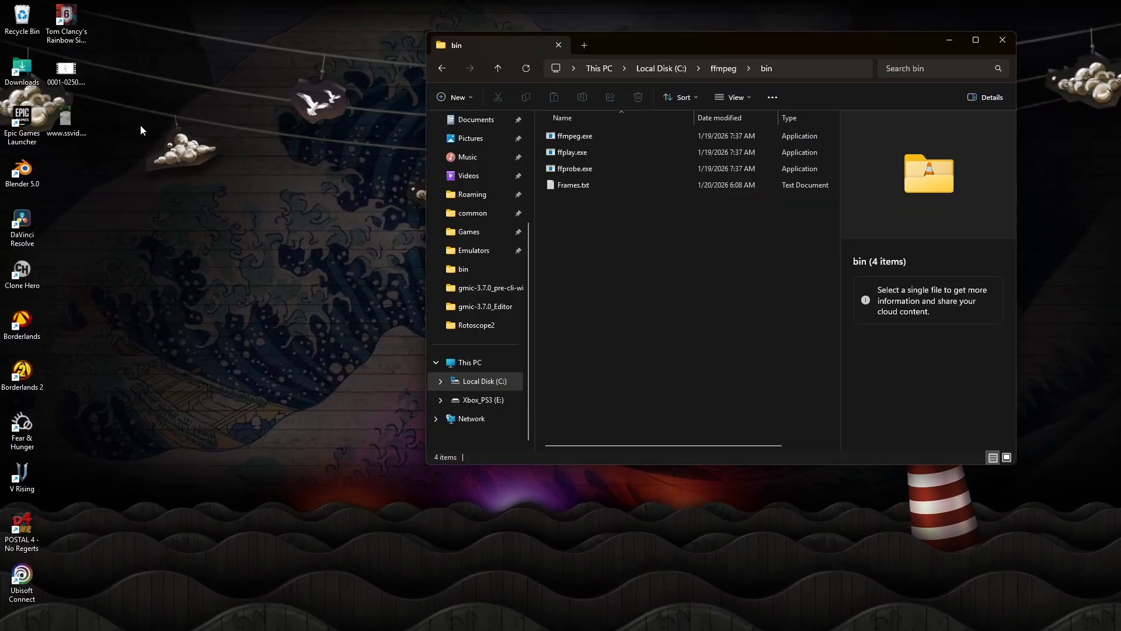
- Briefly open the skate video on the desktop, close the player, and move the video into the ffmpeg bin folder
double_click(61, 117)
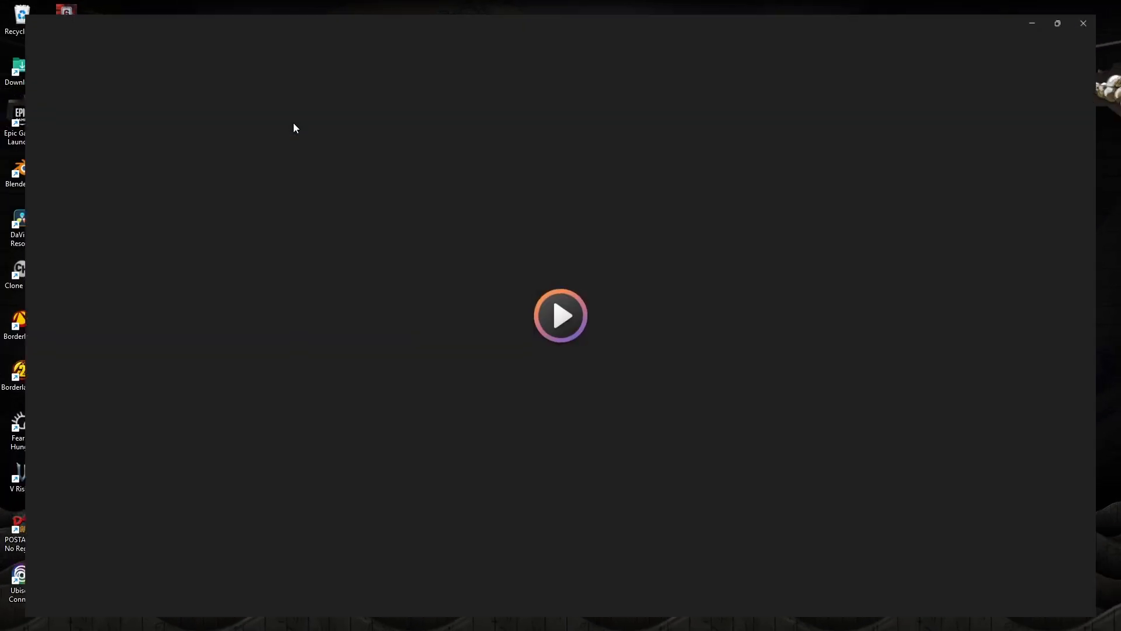
left_click(1115, 8)
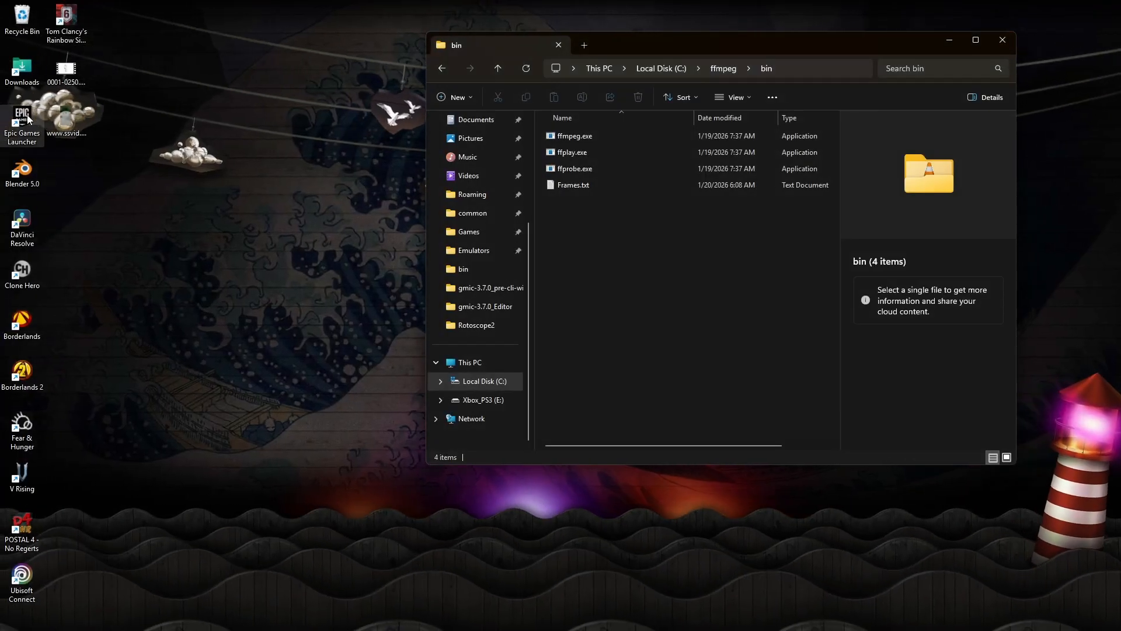
left_click_drag(82, 114, 584, 241)
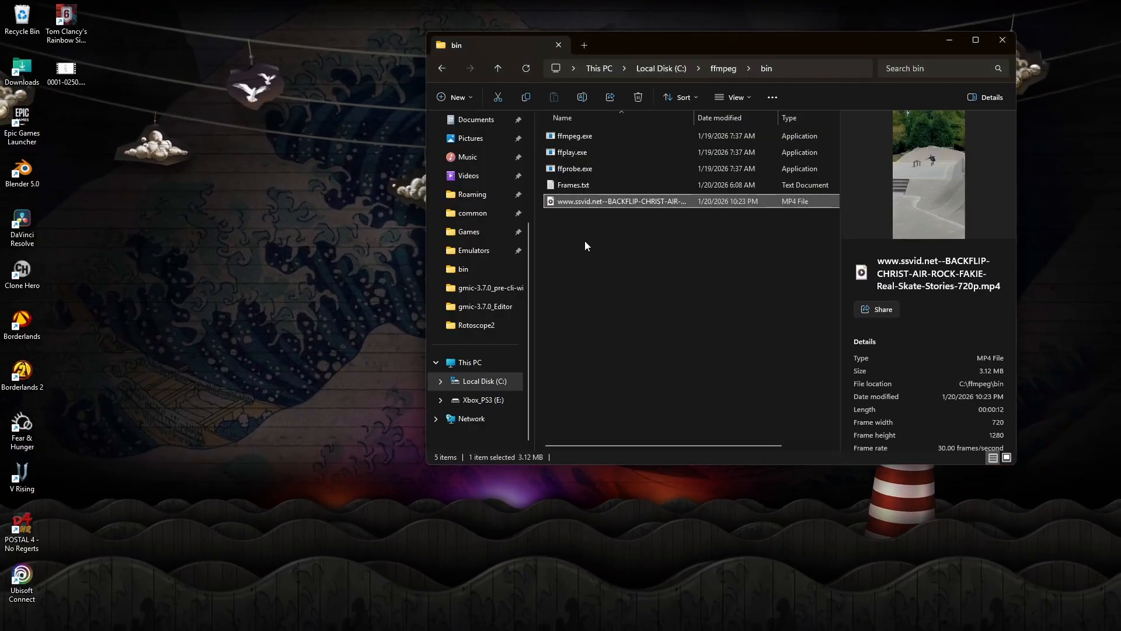
left_click(591, 244)
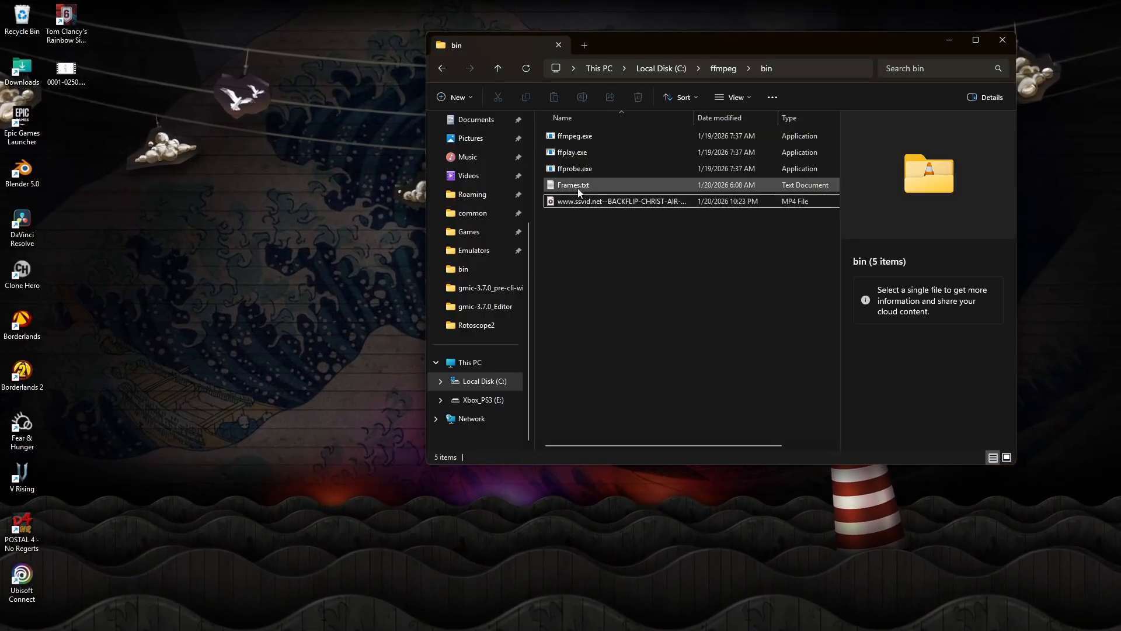
- Try to run the Frames.txt command "ffmpeg -i test.mov -vf fps=12 frame_%05d.png" in a terminal opened in bin, and close the terminal
double_click(578, 186)
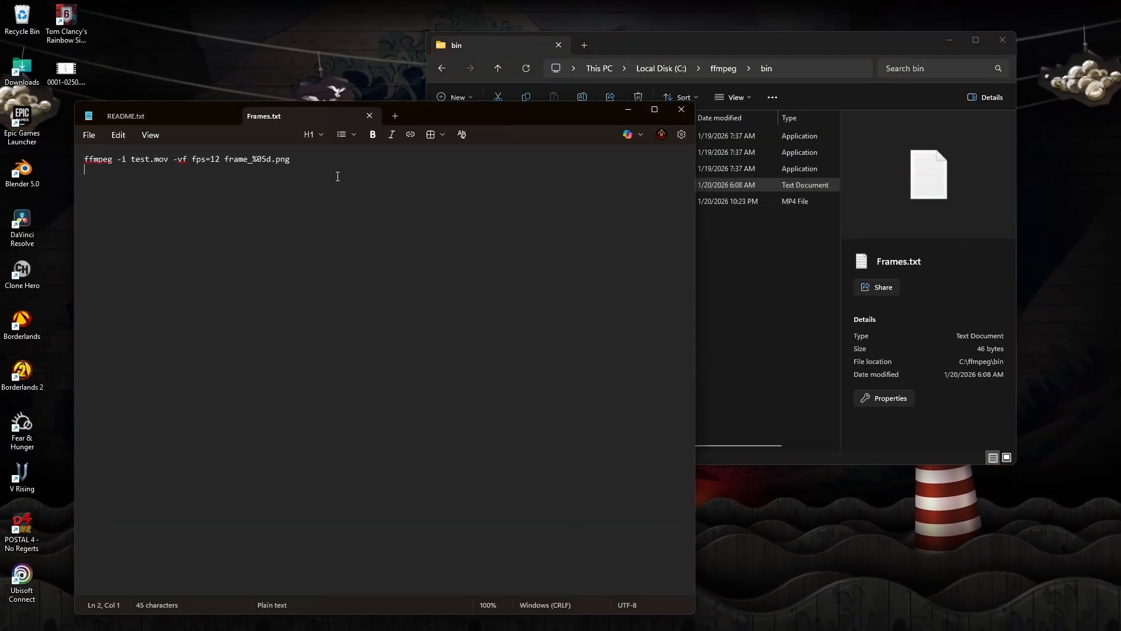
left_click_drag(135, 174, 89, 170)
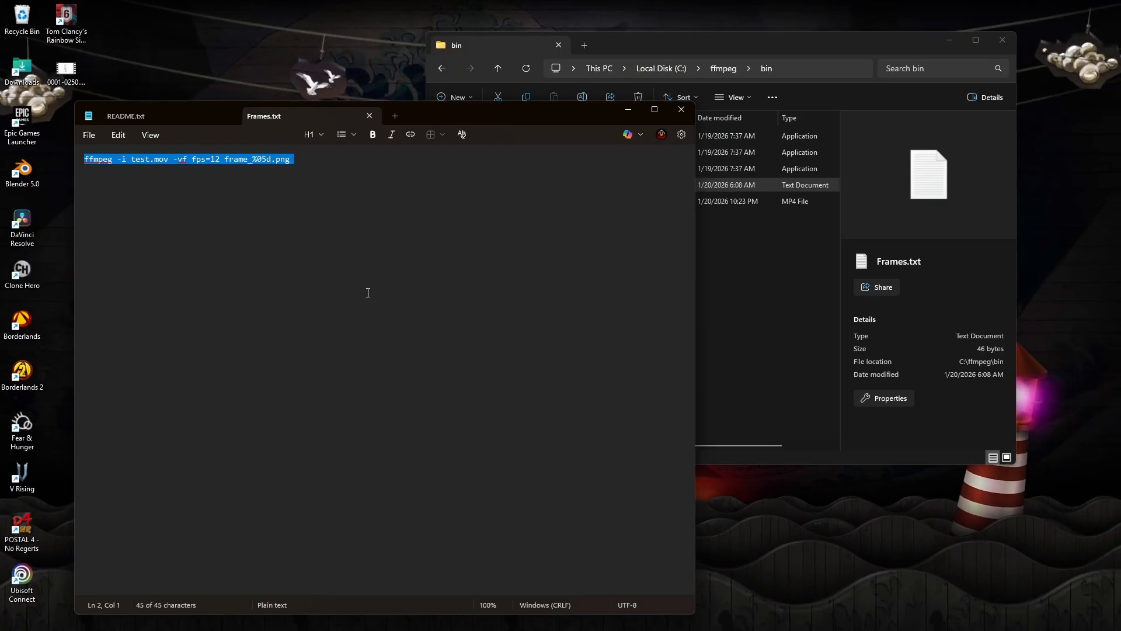
left_click(769, 285)
right_click(666, 277)
left_click(720, 410)
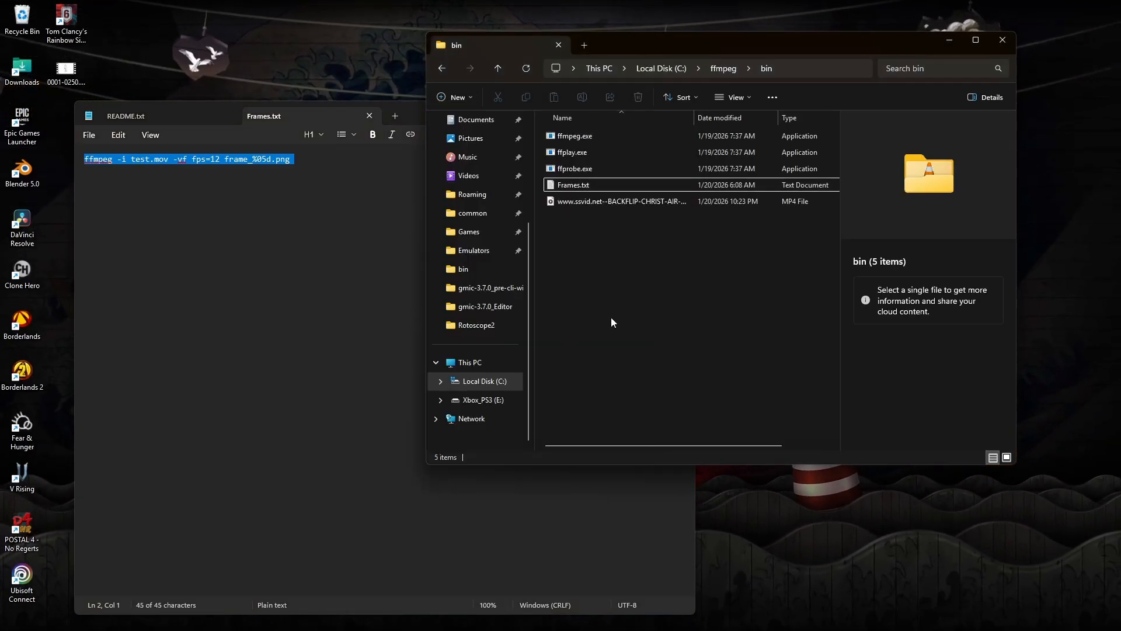
type("ffmpeg -i test.mov -vf fps=12 frame_%05d.png")
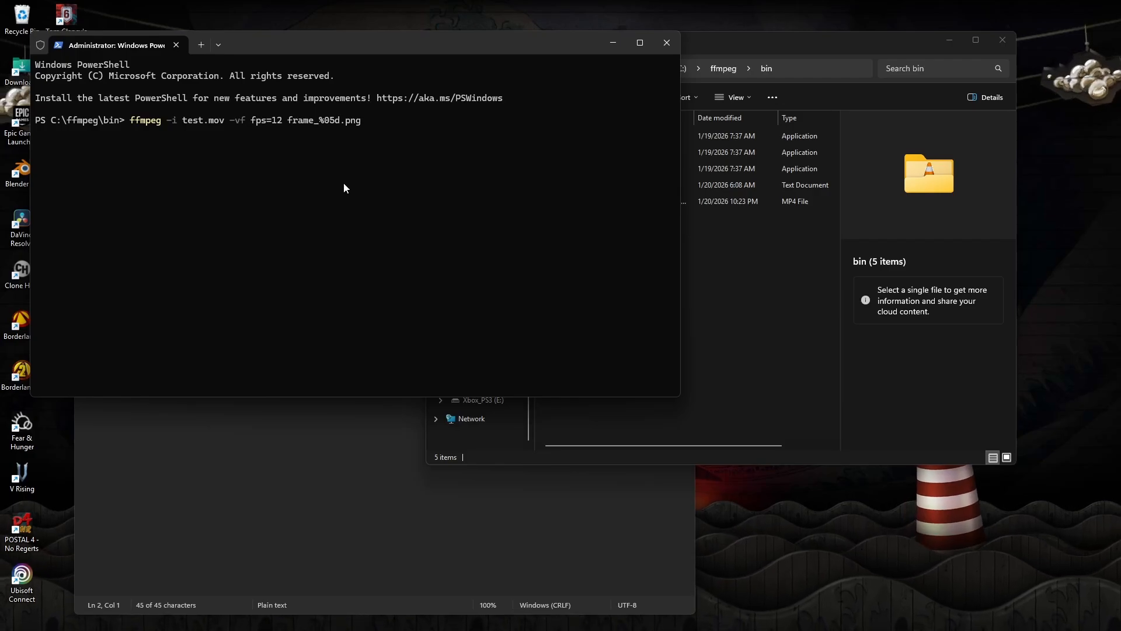
left_click(367, 457)
left_click(681, 109)
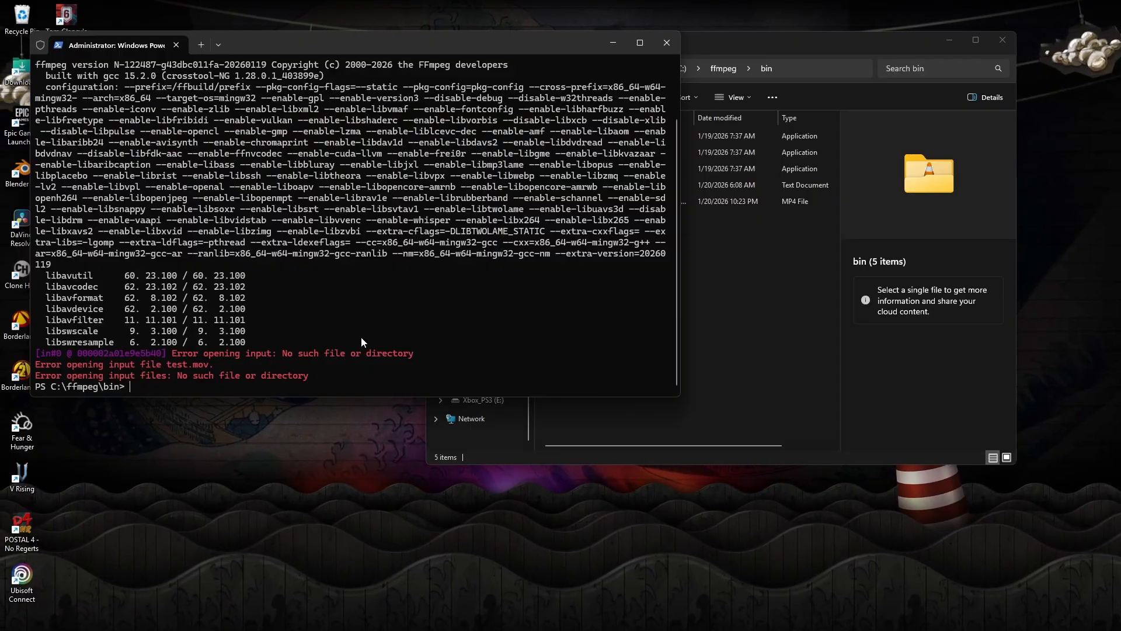
scroll(361, 342, "up", 2)
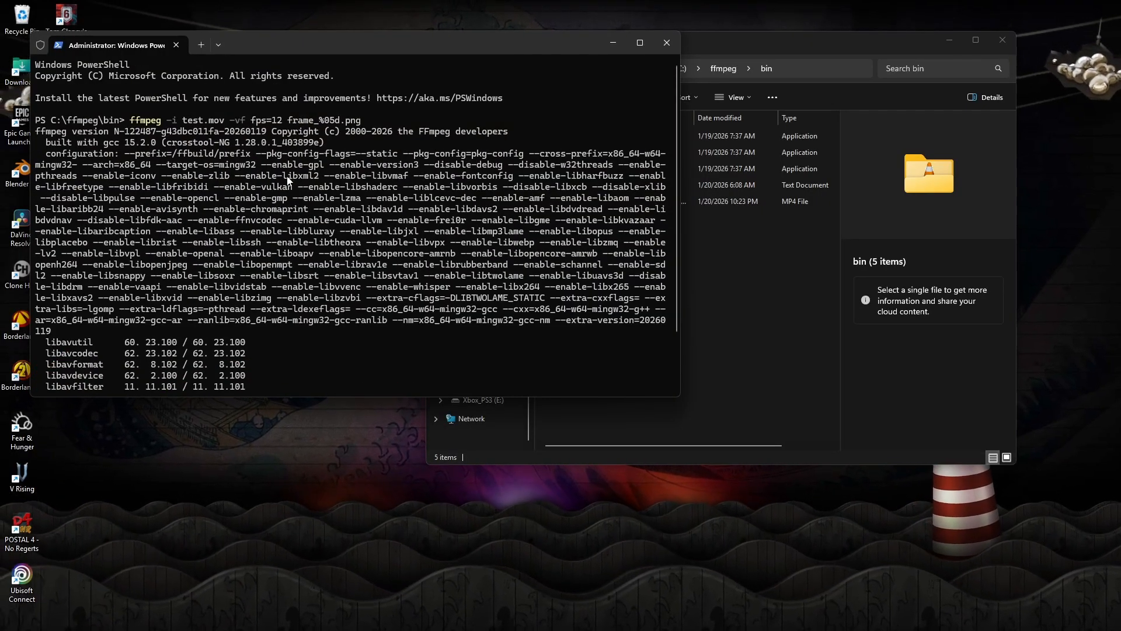
left_click(664, 43)
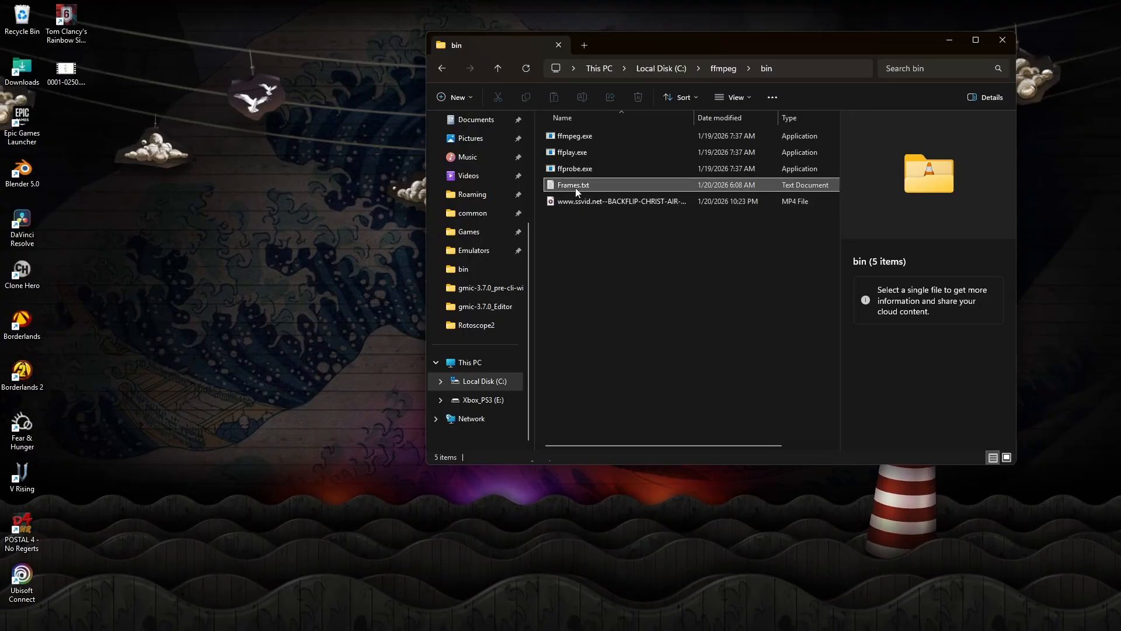
- Briefly open and close Frames.txt, and rename the skate video in the bin folder as test.mp4
double_click(576, 187)
left_click(668, 109)
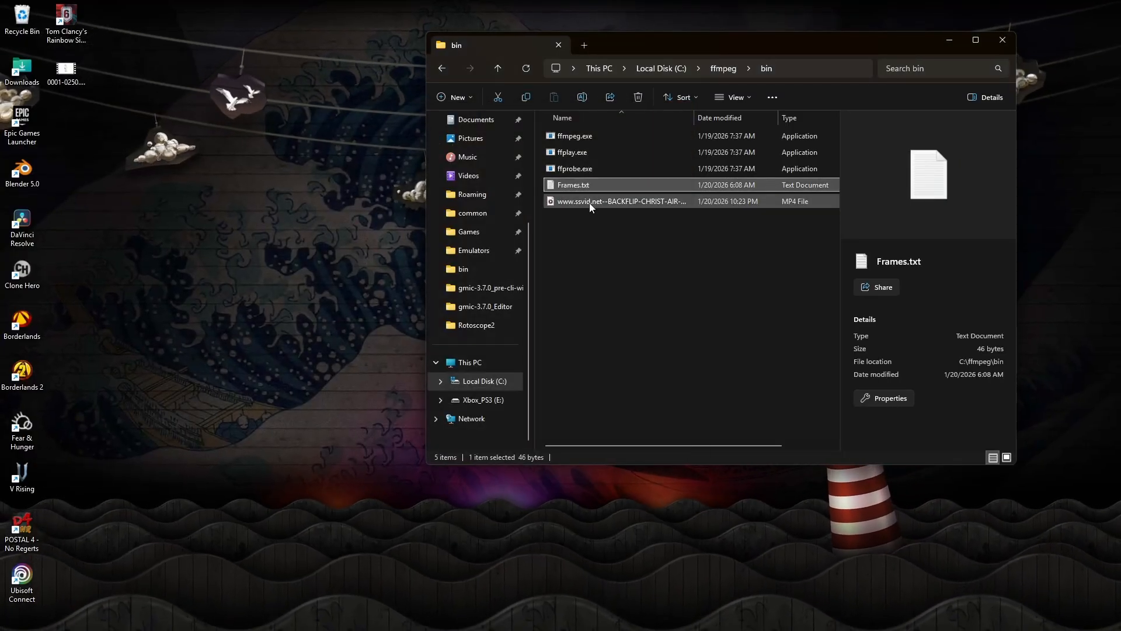
left_click(590, 202)
left_click(578, 98)
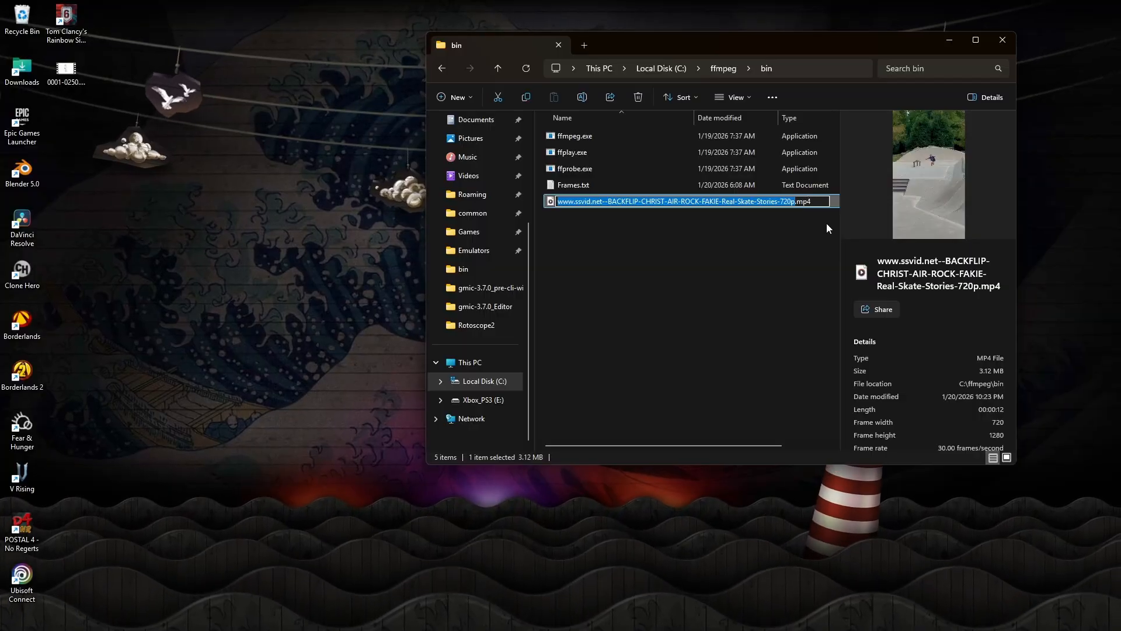
type("tEST")
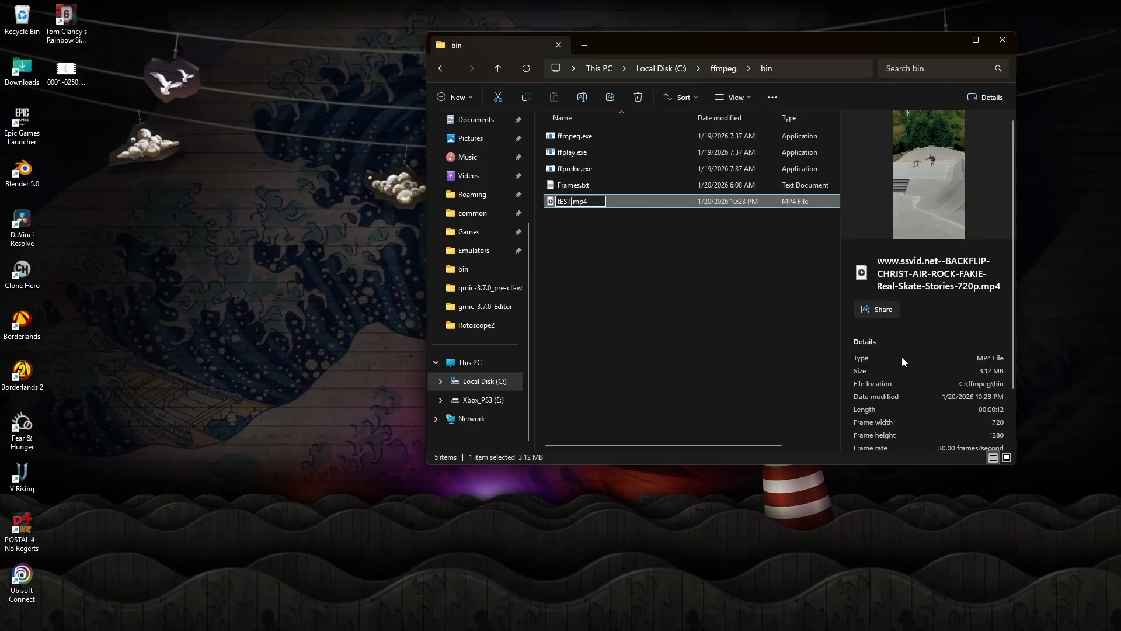
key("BackSpace")
key("BackSpace")
key("BackSpace")
key("BackSpace")
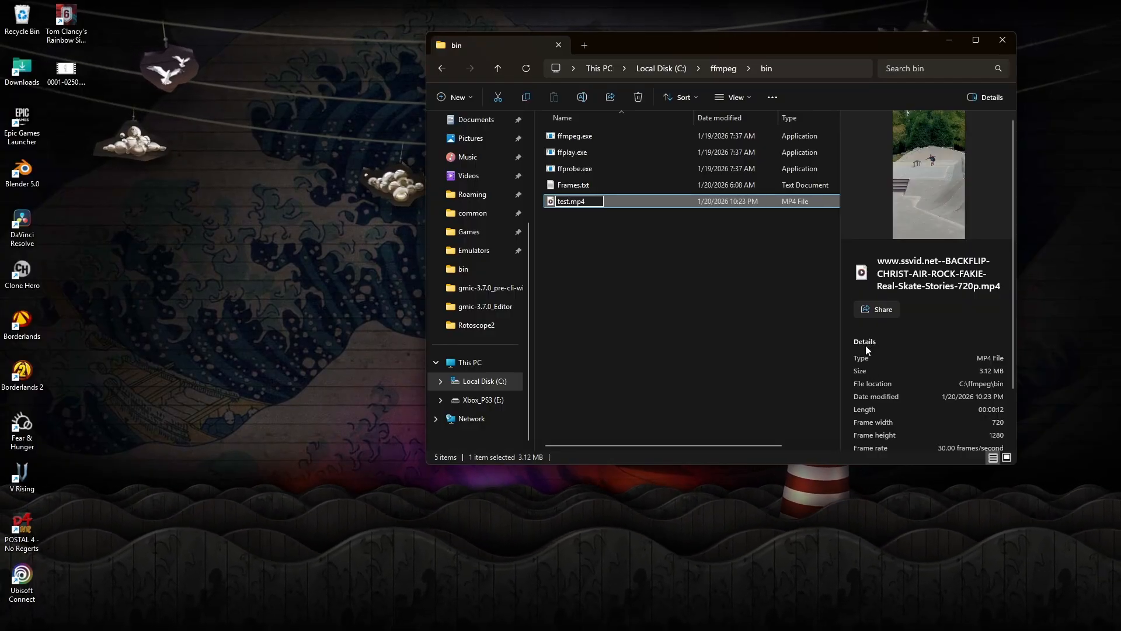
key("Right")
key("Right")
key("Right")
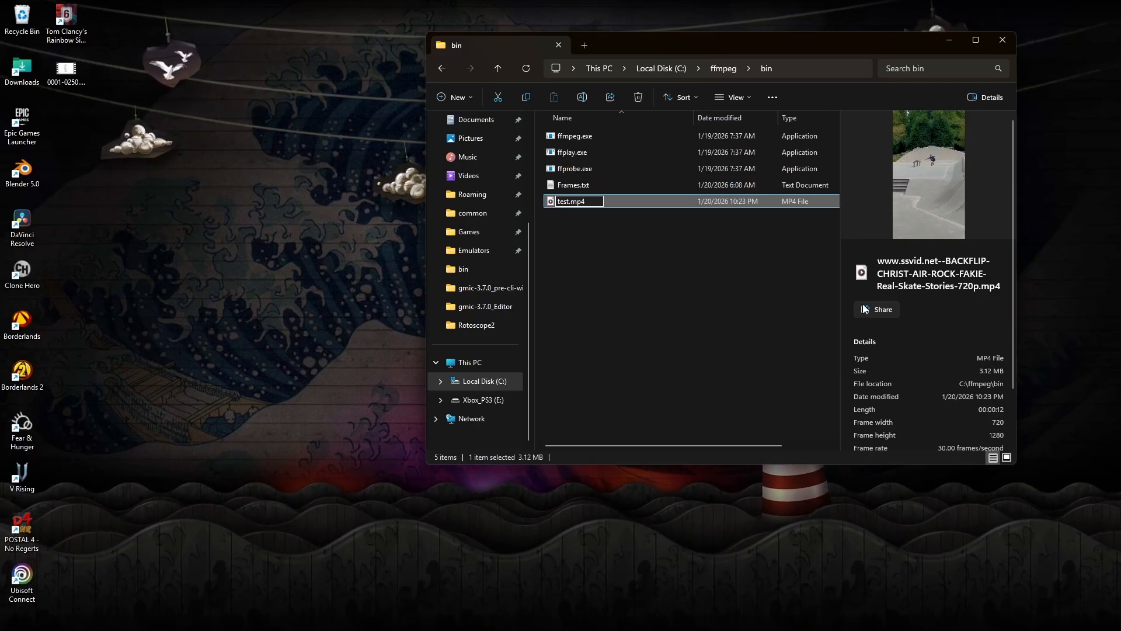
key("Return")
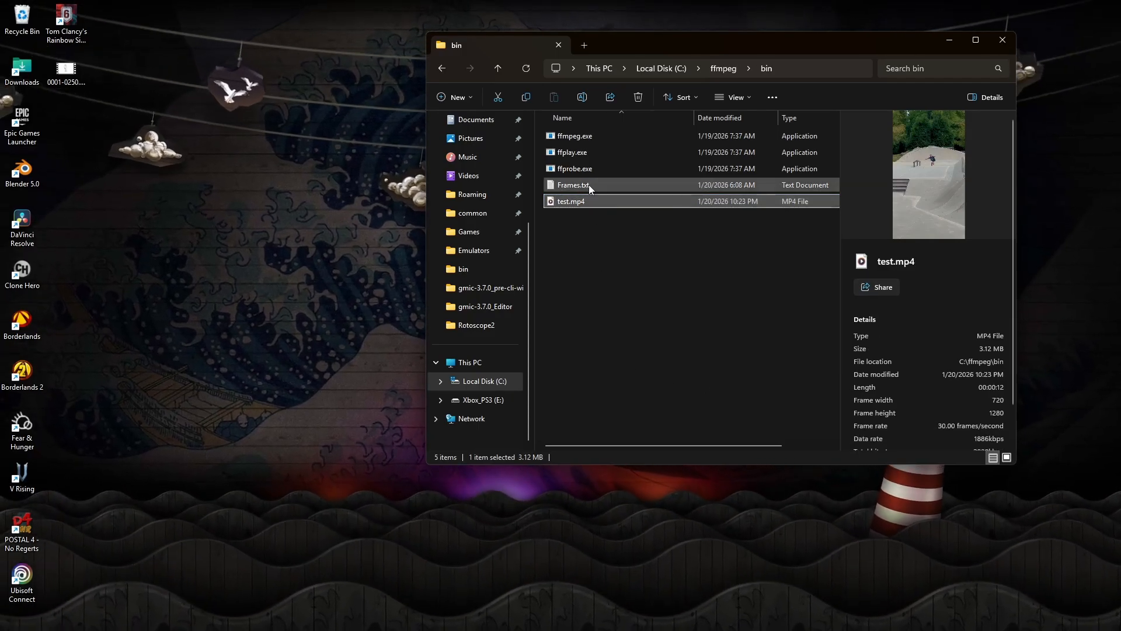
- Change the input file in Frames.txt to test.mp4, keep the command on one line, and save the file
double_click(589, 185)
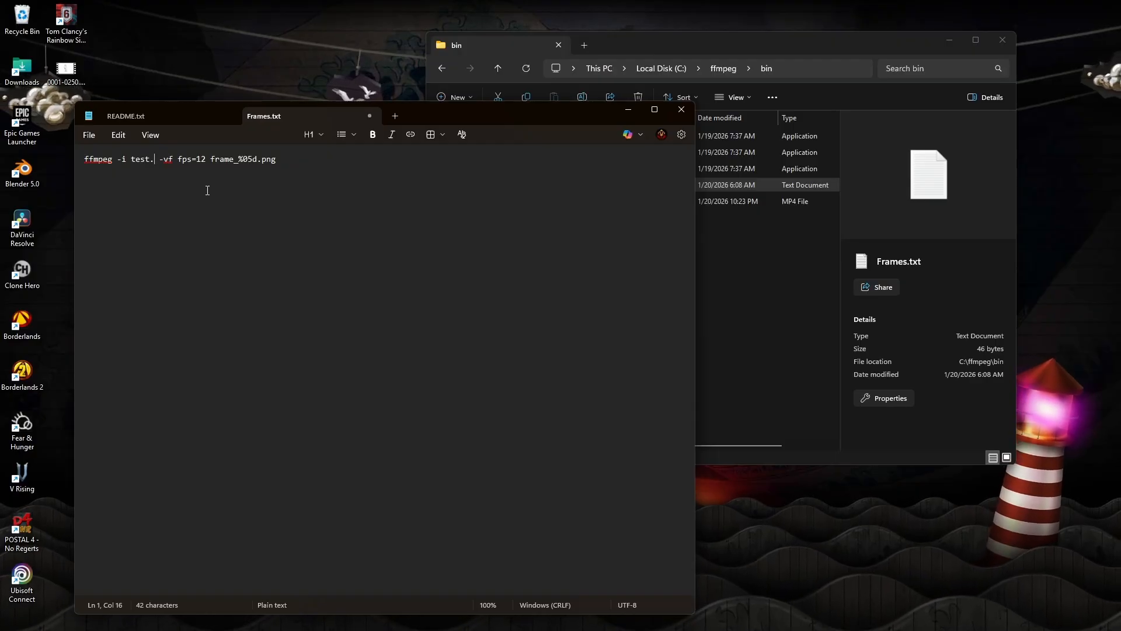
type("4")
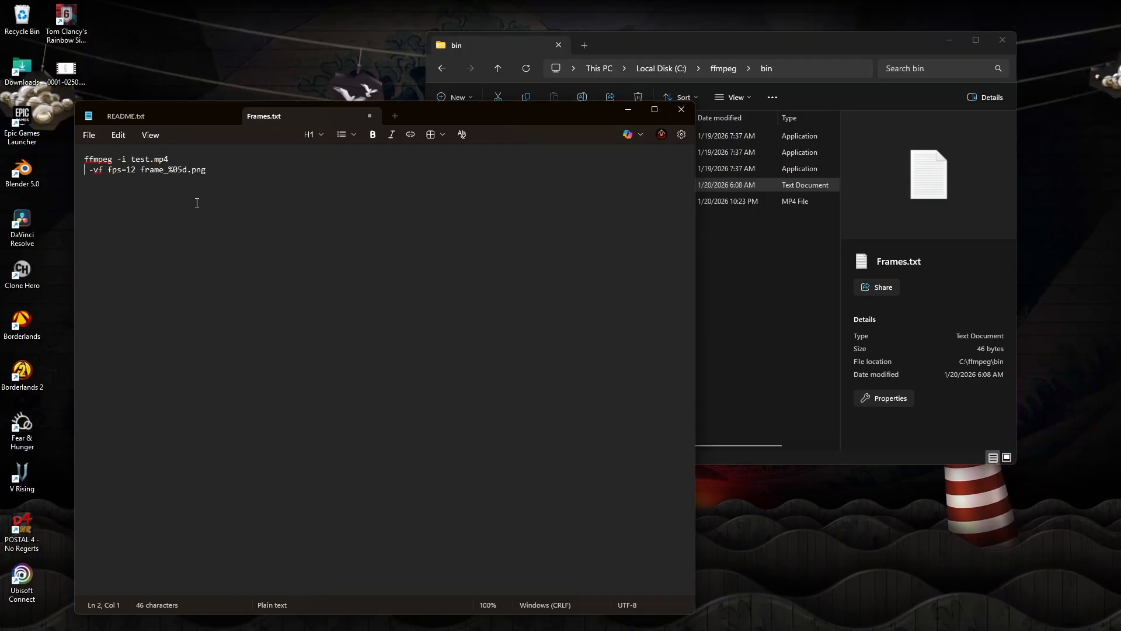
key("BackSpace")
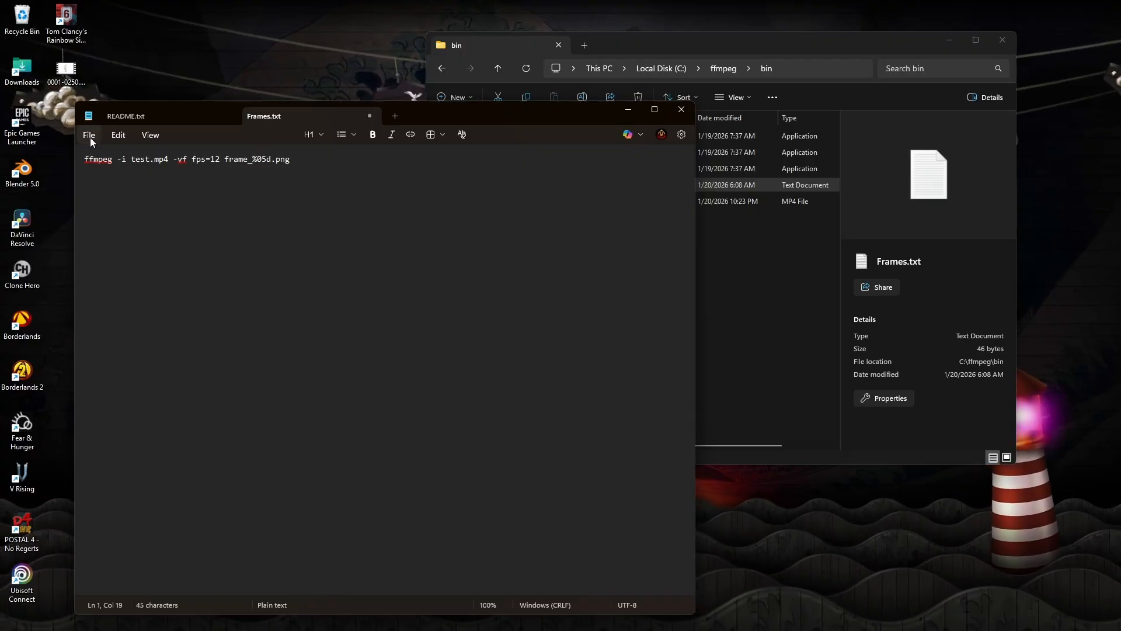
left_click(89, 135)
left_click(109, 252)
- Open a terminal in the bin folder and run the Frames.txt command "ffmpeg -i test.mp4 -vf fps=12 frame_%05d.png"
left_click(733, 250)
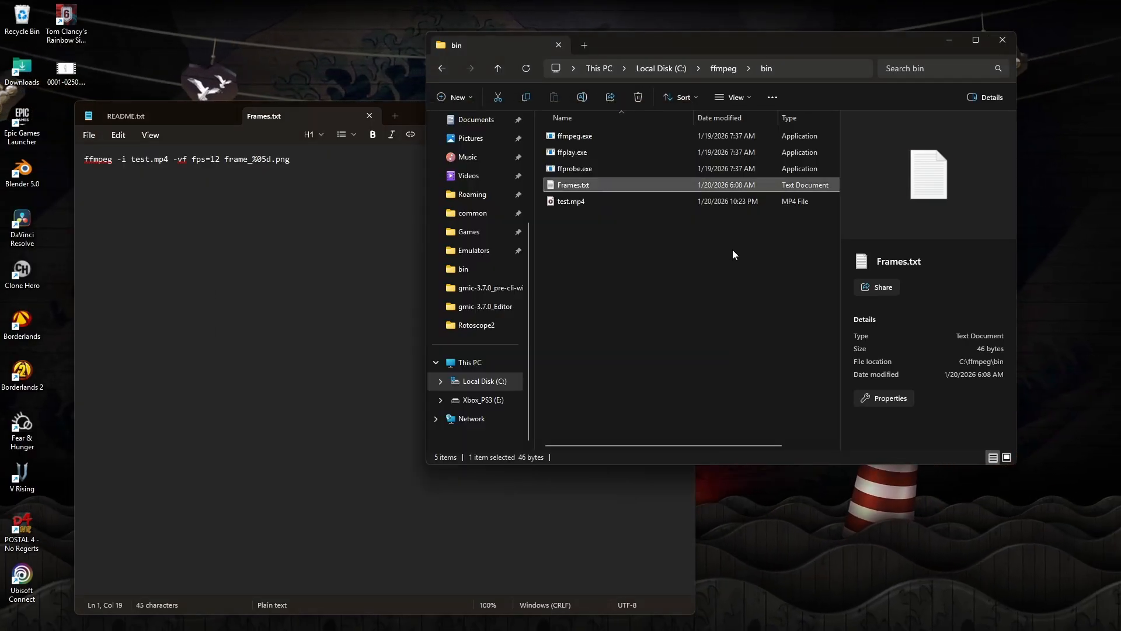
right_click(629, 225)
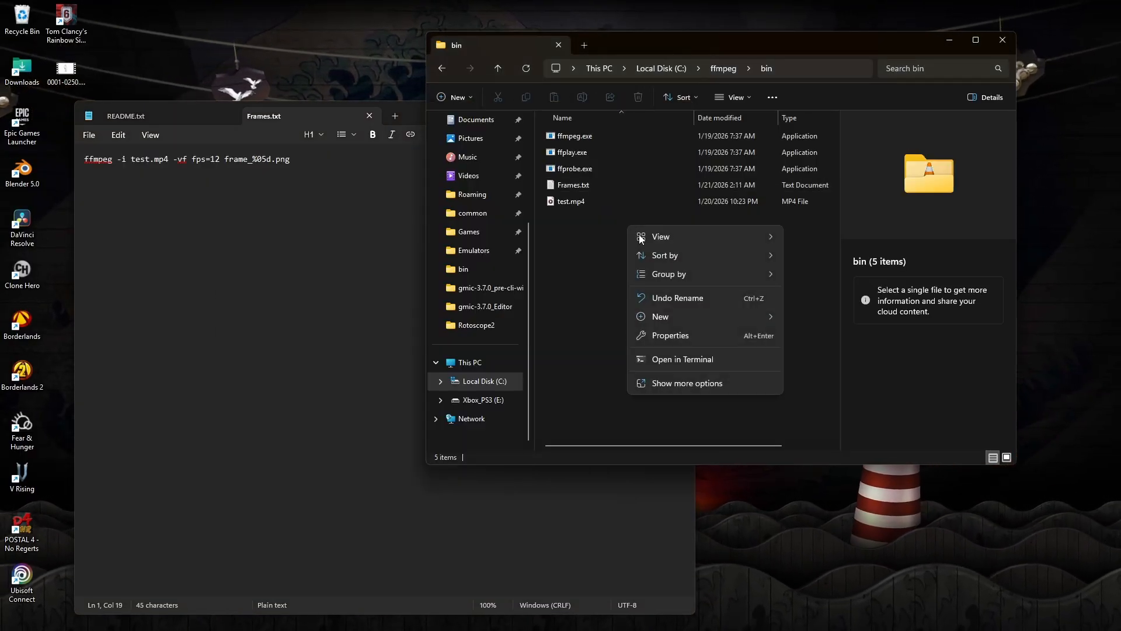
left_click(681, 360)
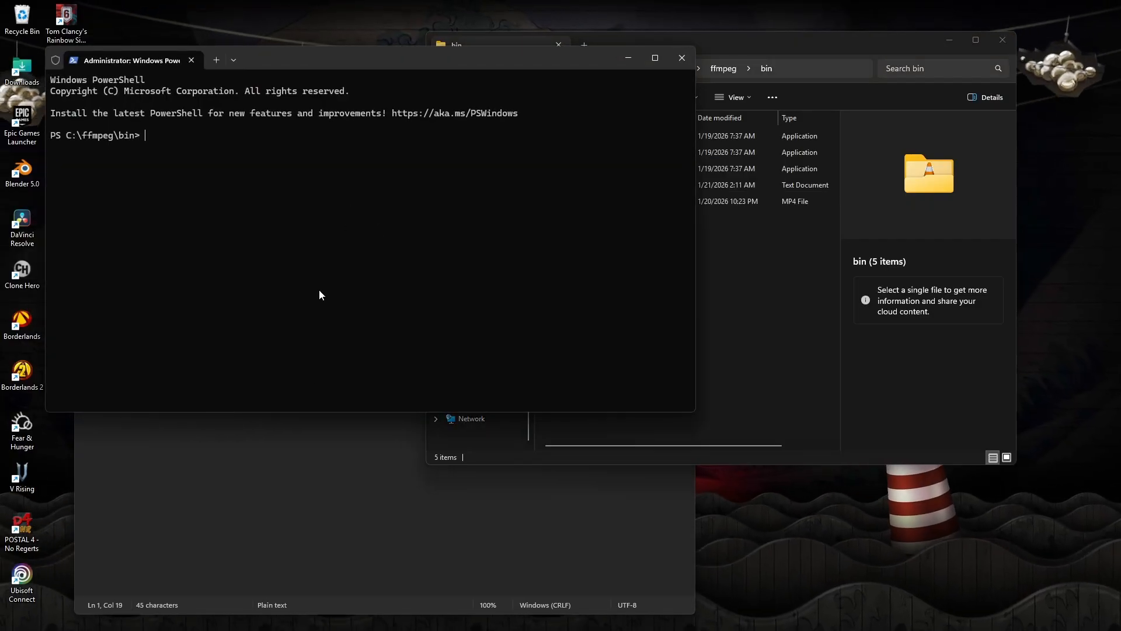
left_click(306, 437)
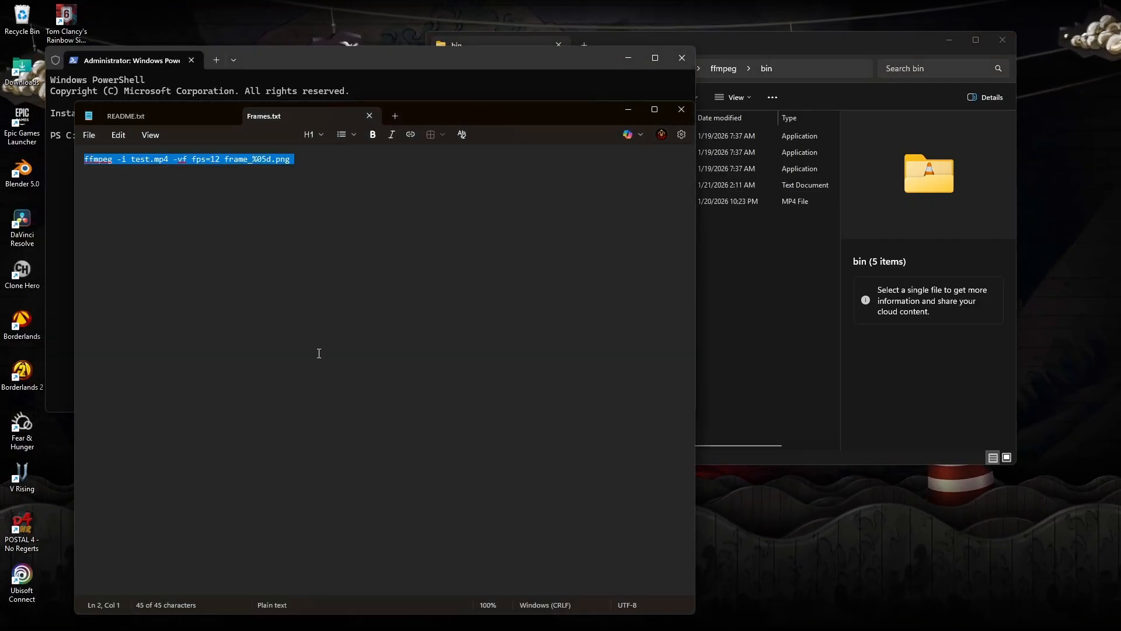
left_click(675, 84)
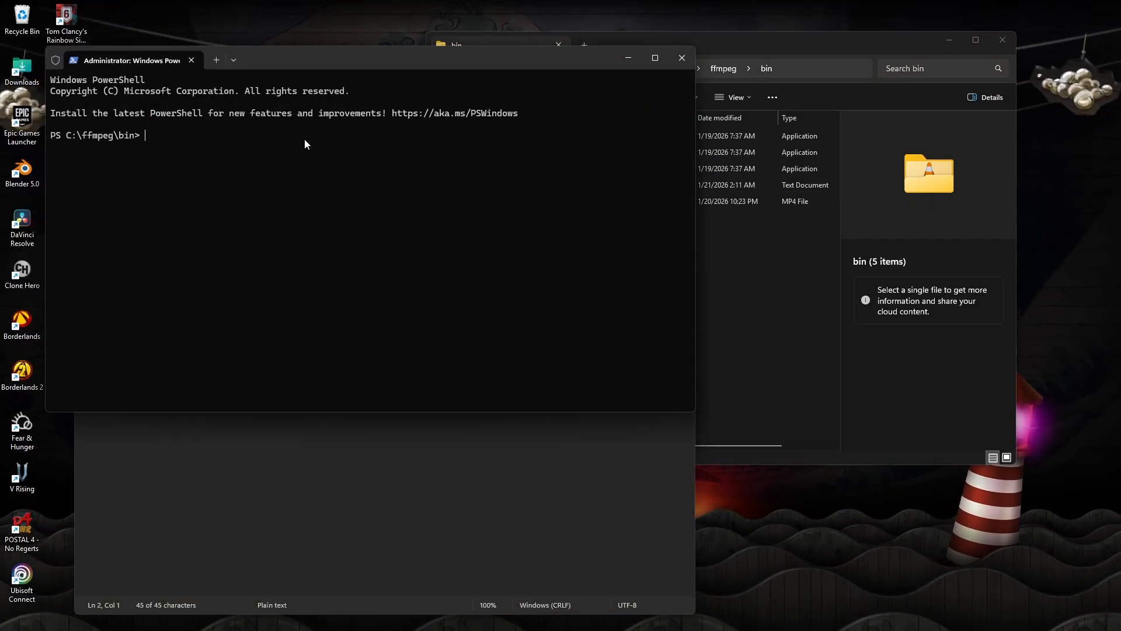
type("ffmpeg -i test.mp4 -vf fps=12 frame_%05d.png")
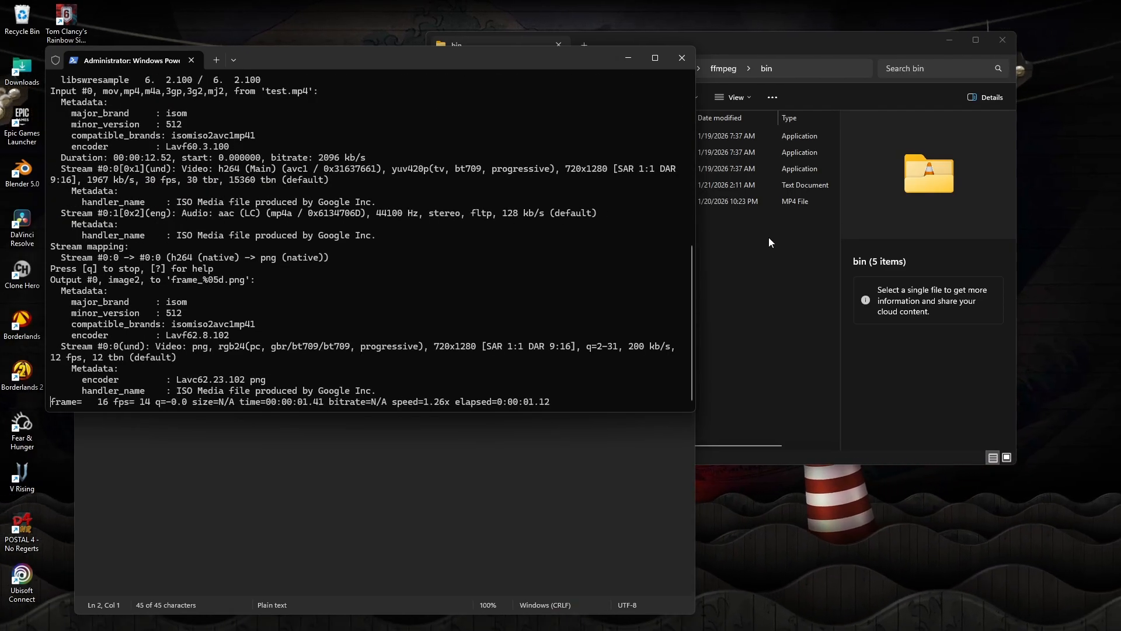
- Look through the extracted PNG frames in the bin folder and close the terminal
left_click(832, 251)
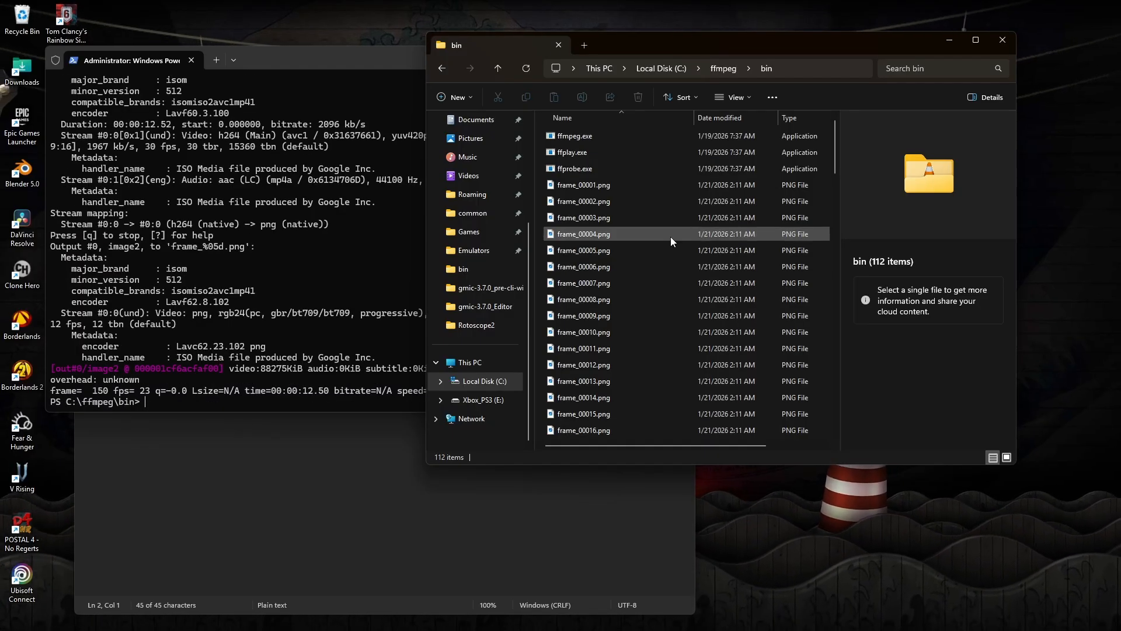
scroll(678, 280, "down", 8)
scroll(683, 284, "down", 20)
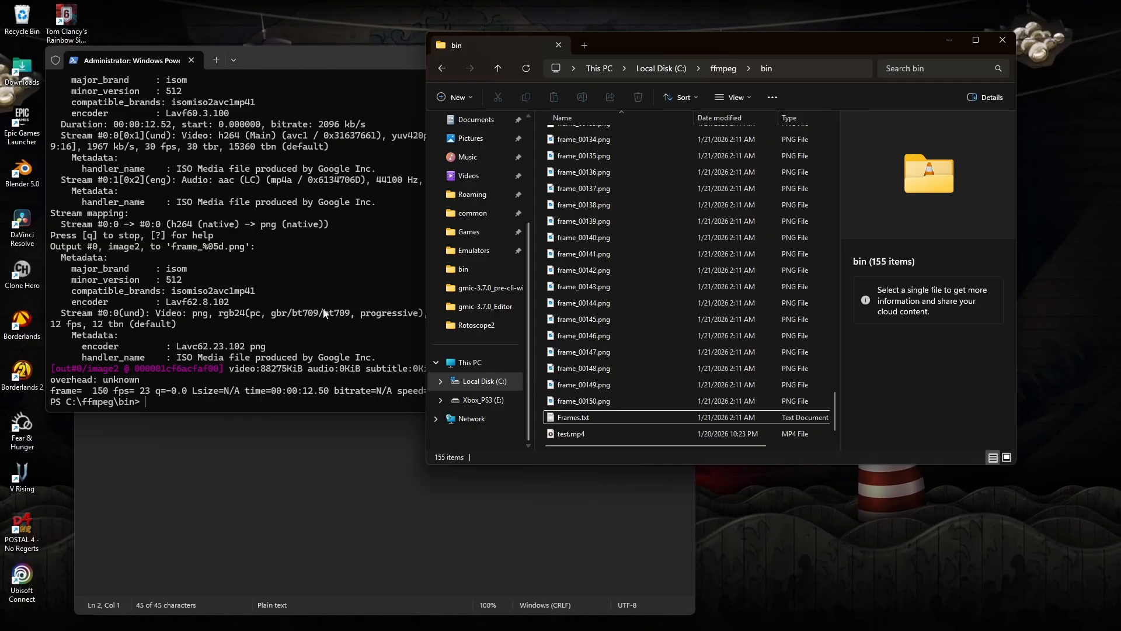
left_click(296, 206)
left_click(681, 66)
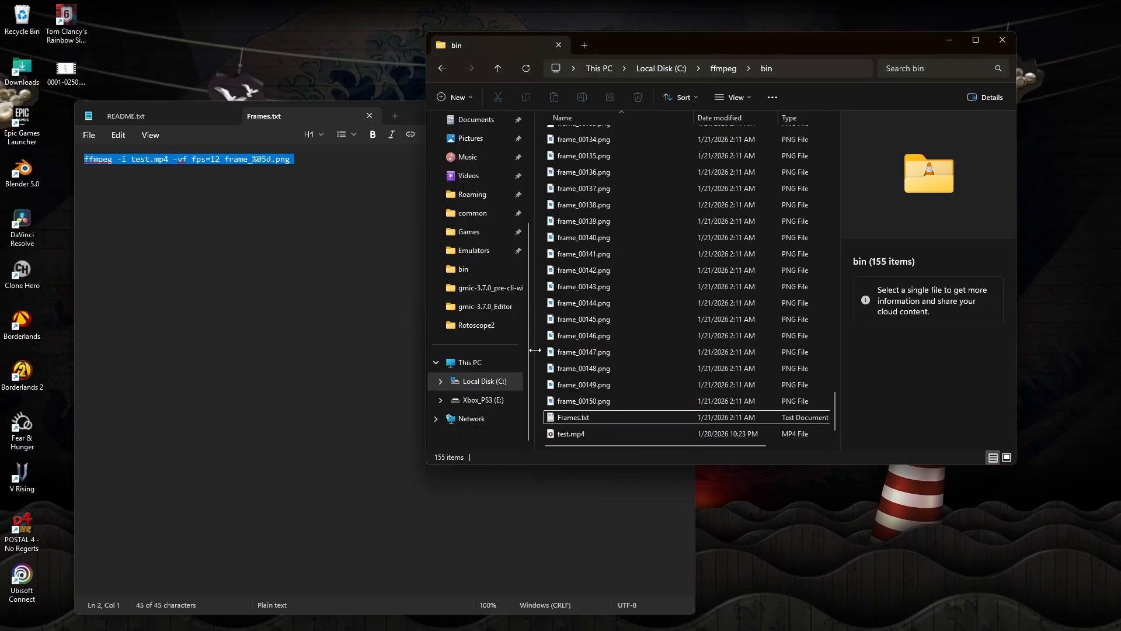
- Move all extracted frame PNGs from bin into the gmic-3.7.0_pre-cli-win64 folder on drive C
left_click_drag(539, 398, 662, 191)
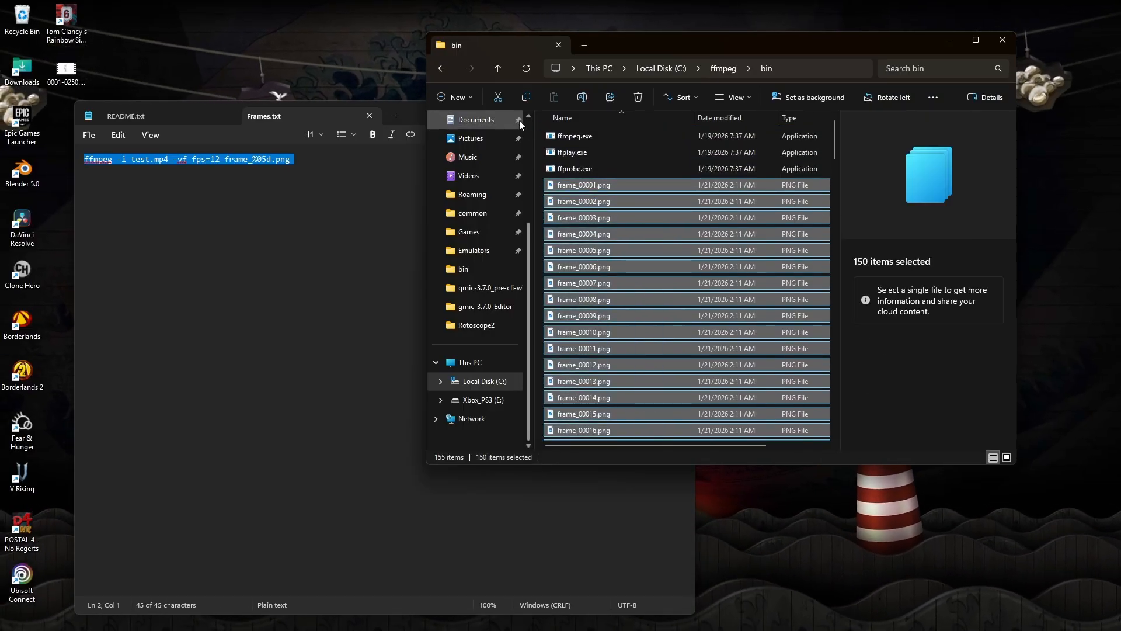
left_click(498, 97)
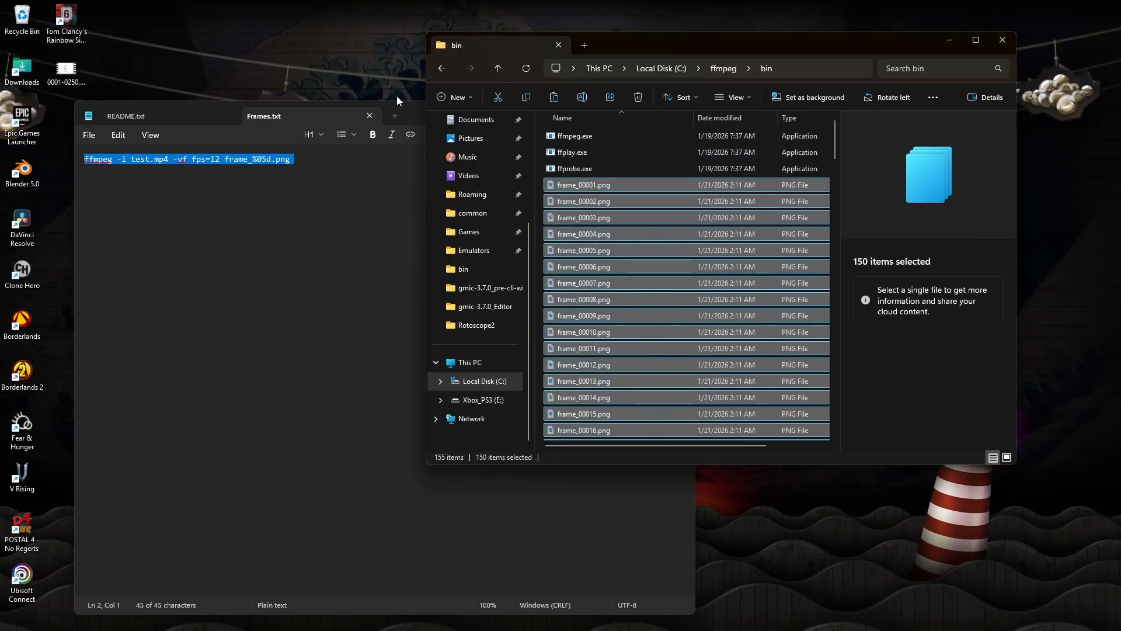
left_click(451, 66)
left_click(451, 67)
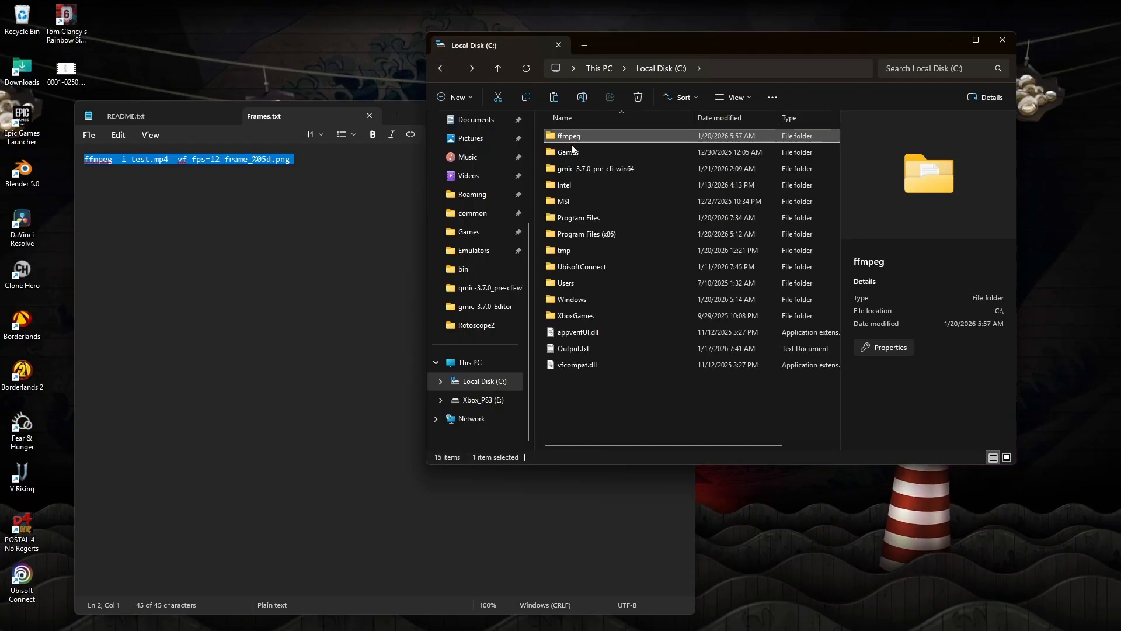
double_click(570, 169)
scroll(584, 259, "down", 5)
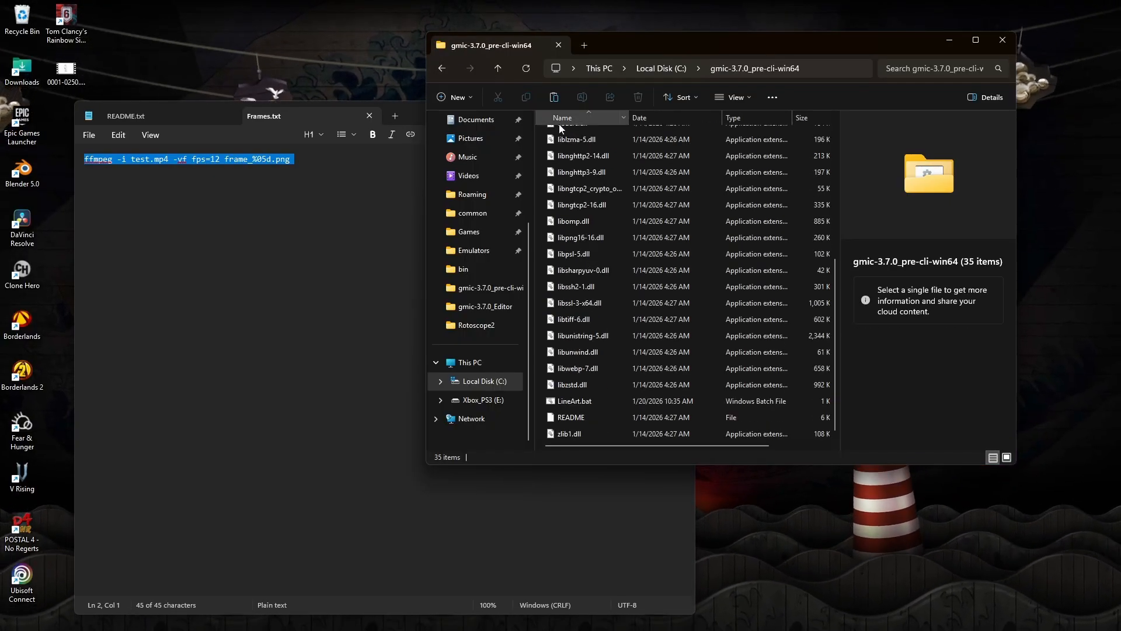
left_click(555, 98)
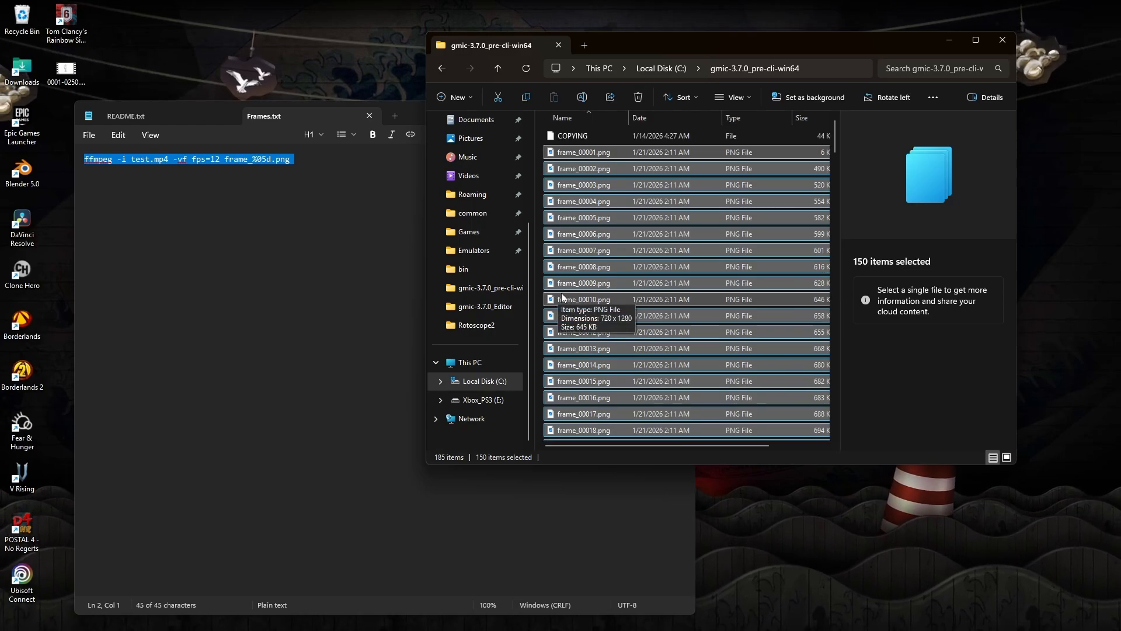
- Run LineArt.bat in the G'MIC folder to process the frames, and close the text editor holding Frames.txt
scroll(563, 292, "down", 20)
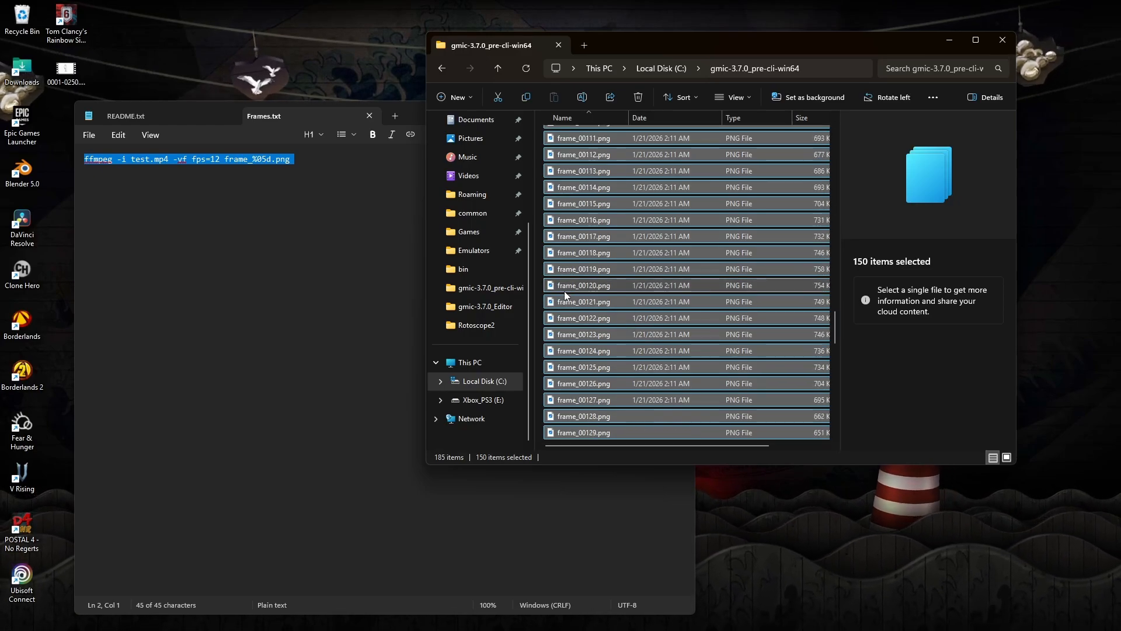
scroll(564, 291, "down", 10)
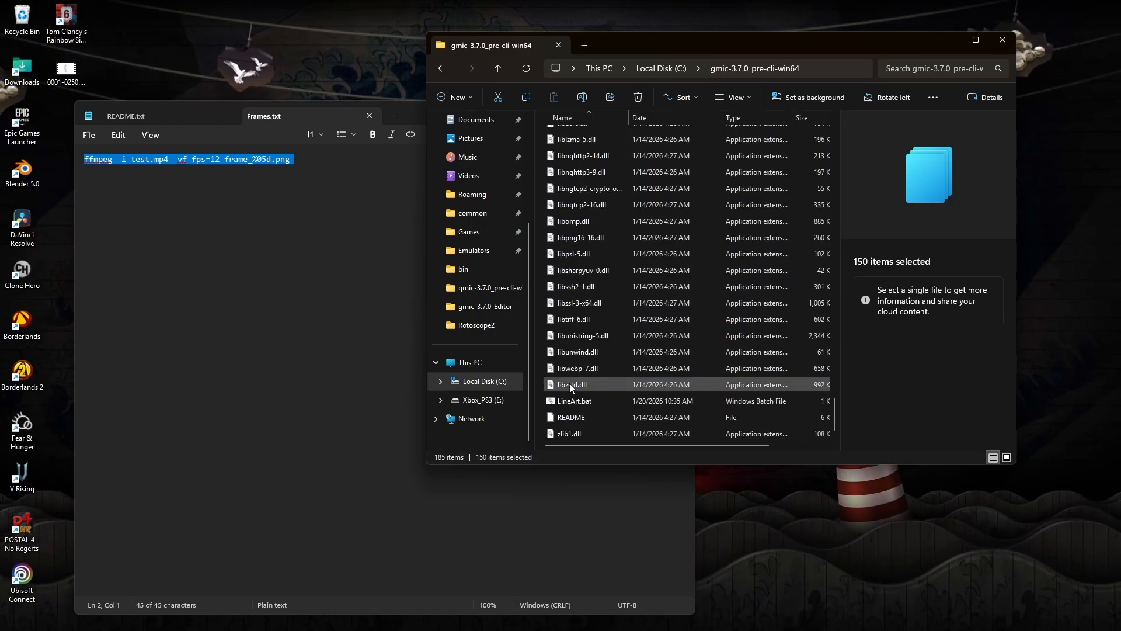
left_click(578, 399)
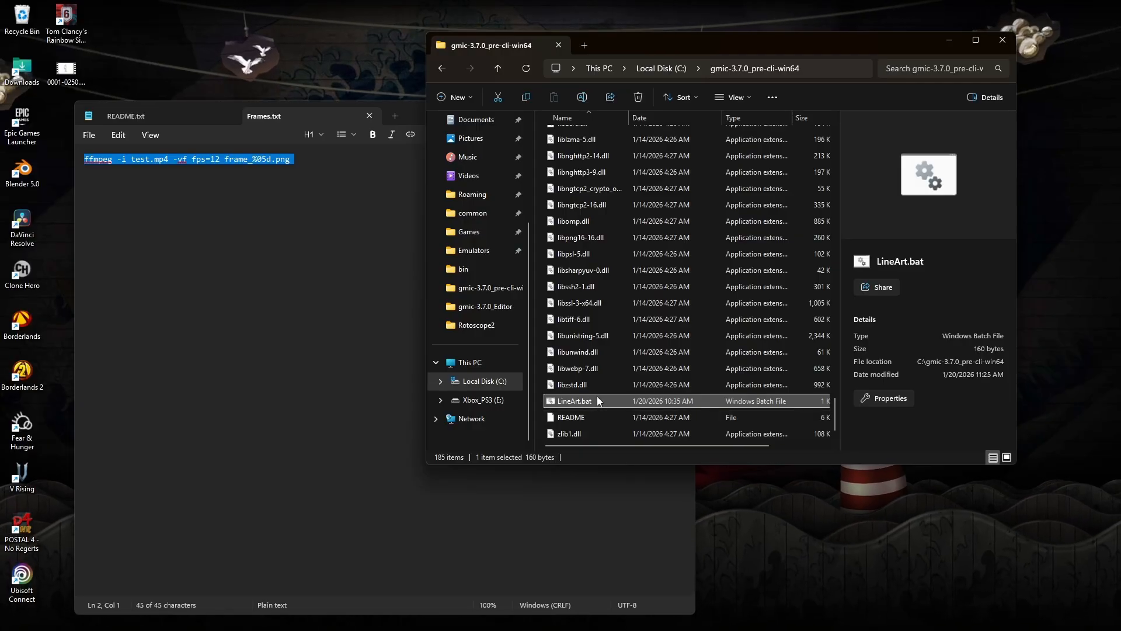
double_click(597, 398)
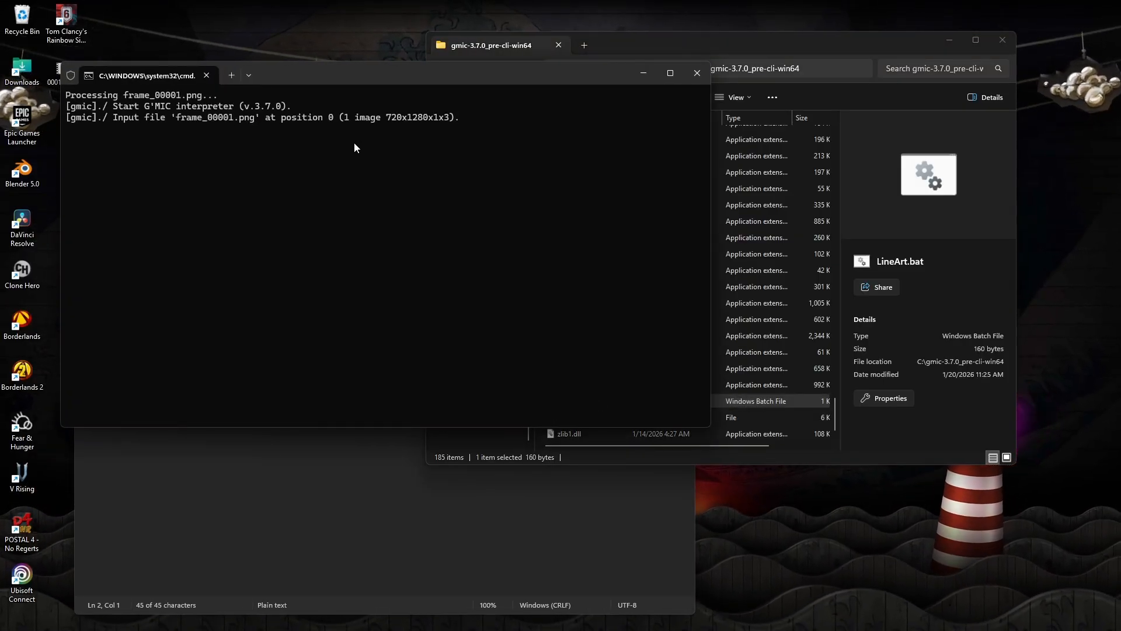
left_click(326, 479)
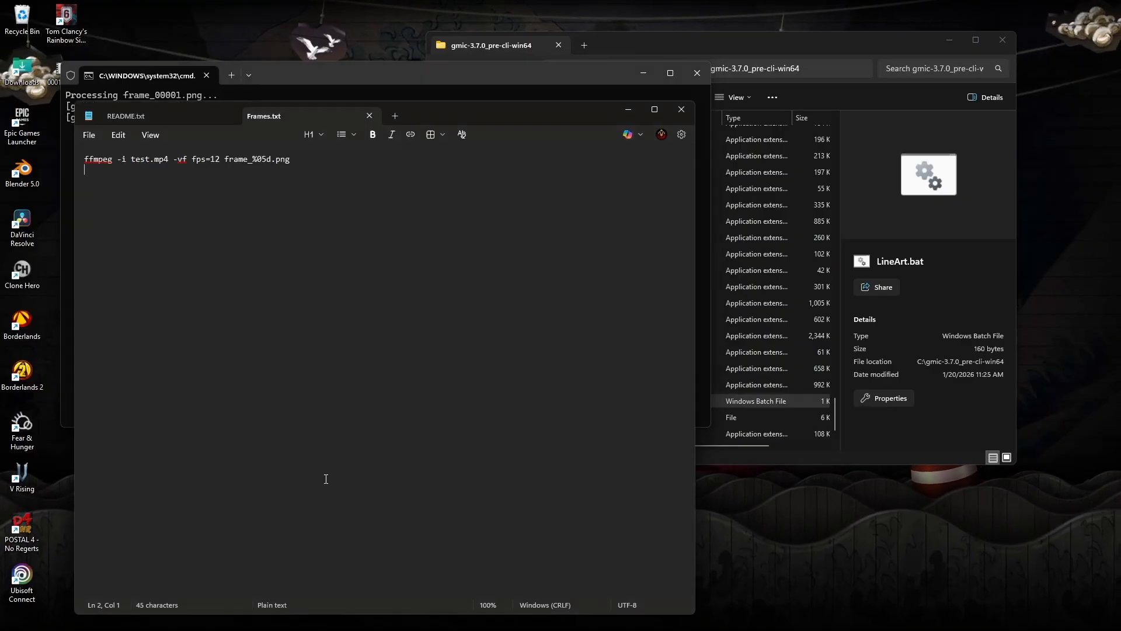
left_click(684, 112)
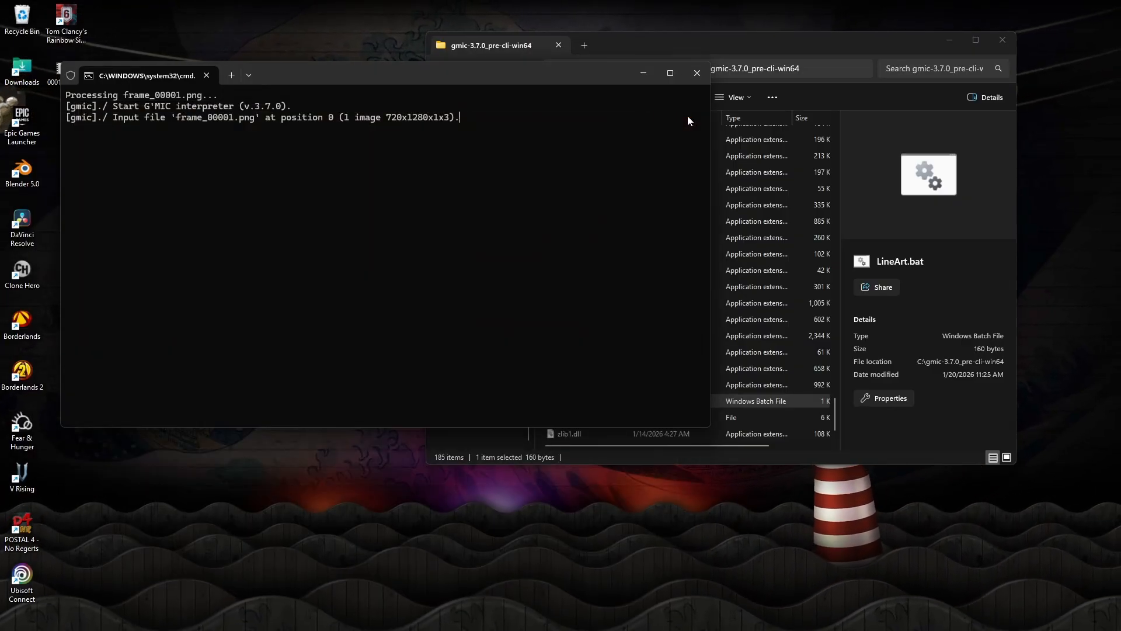
- Return to the G'MIC folder while the lineart batch runs, and dismiss its console once all frames are processed
left_click(746, 49)
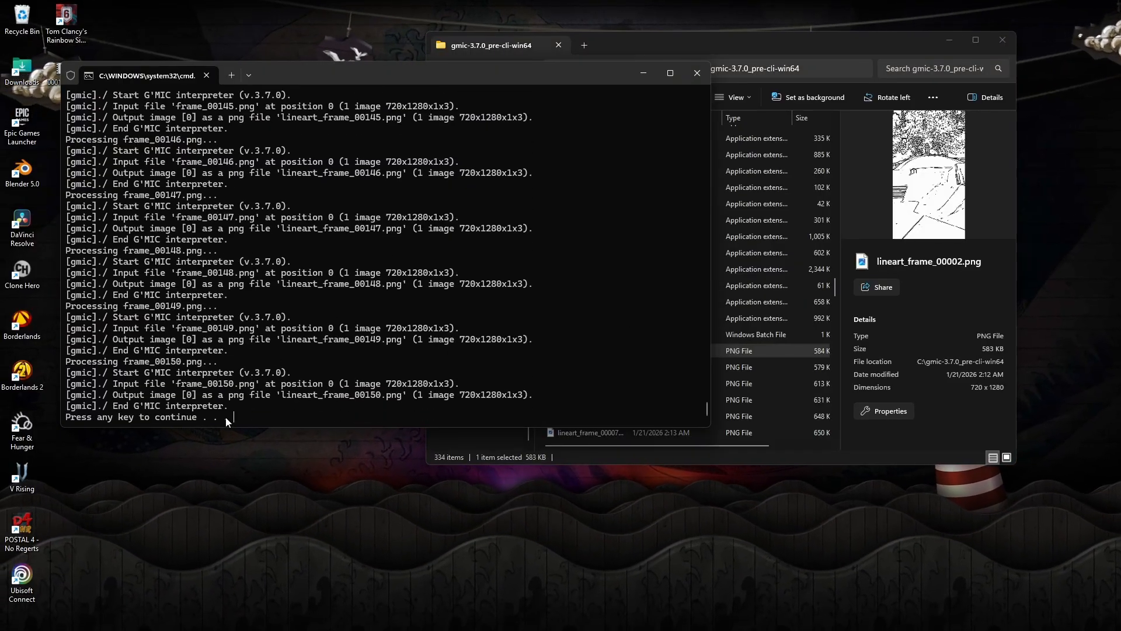
left_click_drag(227, 418, 115, 417)
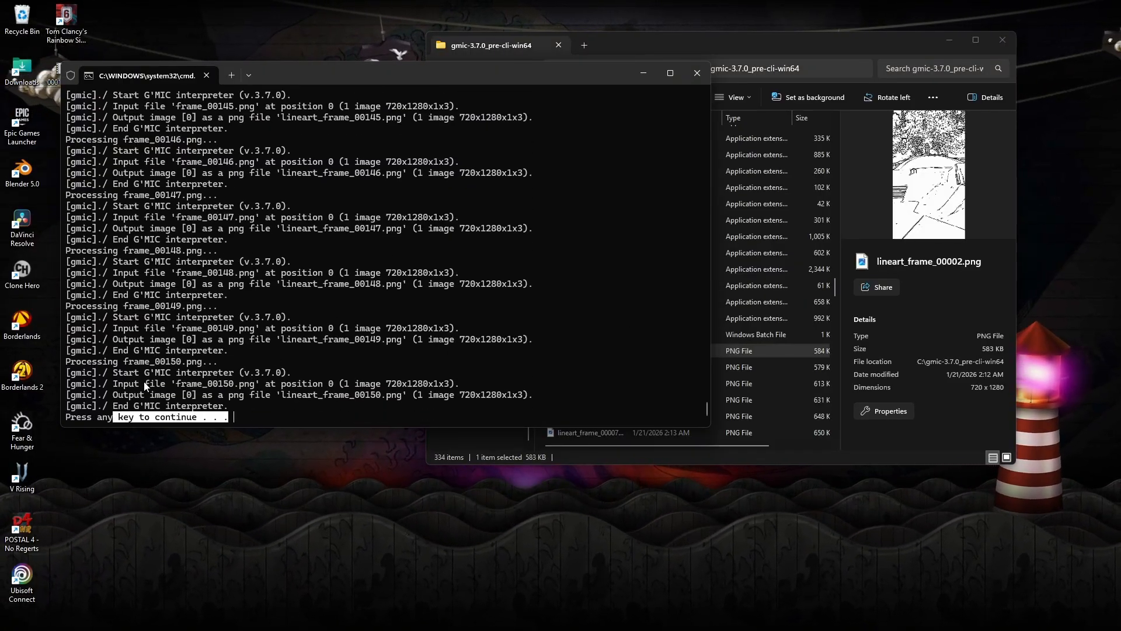
left_click(520, 251)
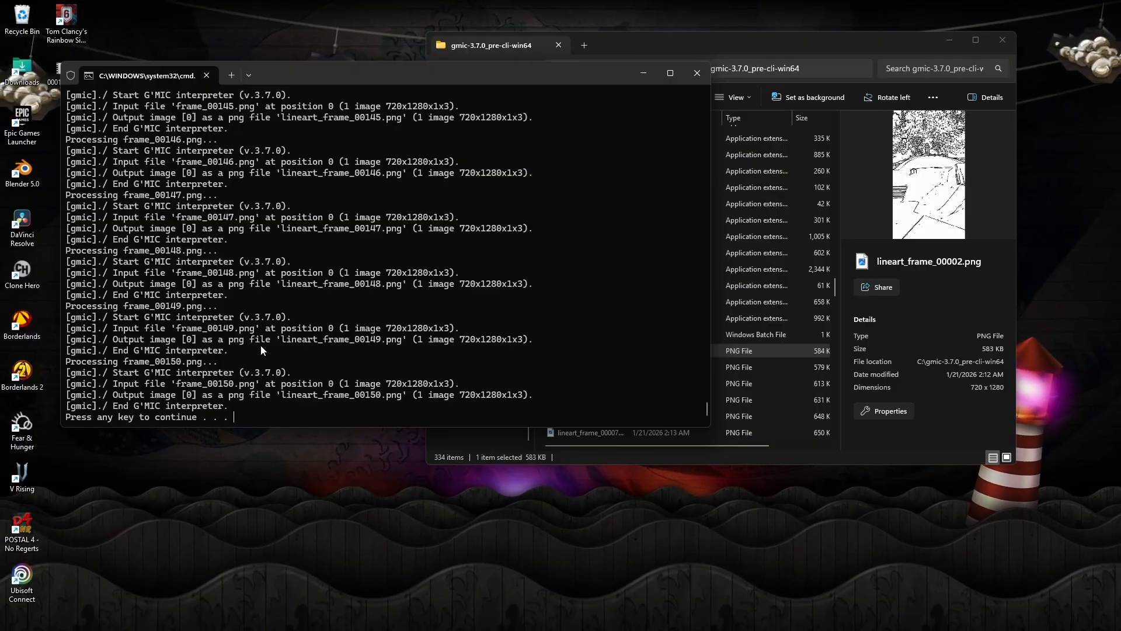
key("Return")
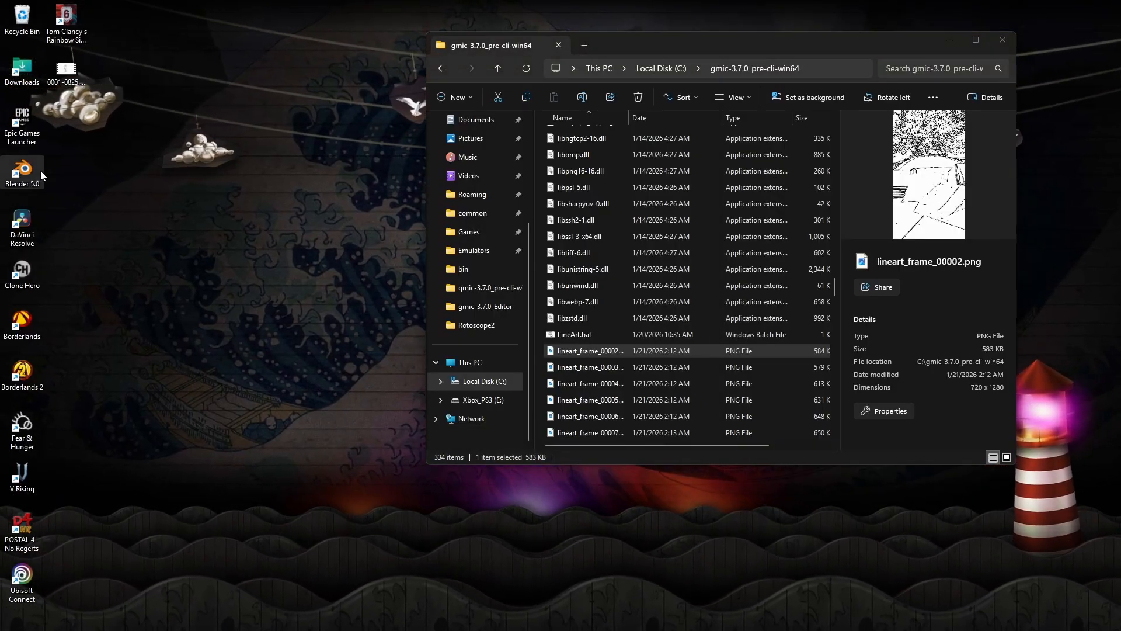
- Launch Blender 5.0 and create a new Video Editing project
double_click(41, 171)
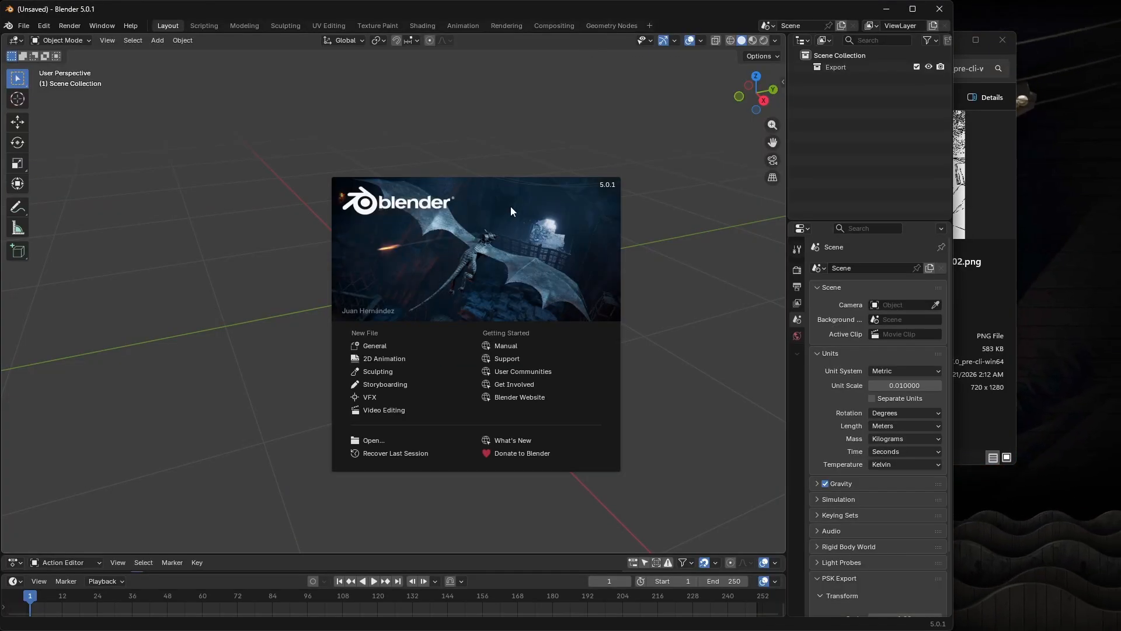
left_click(405, 409)
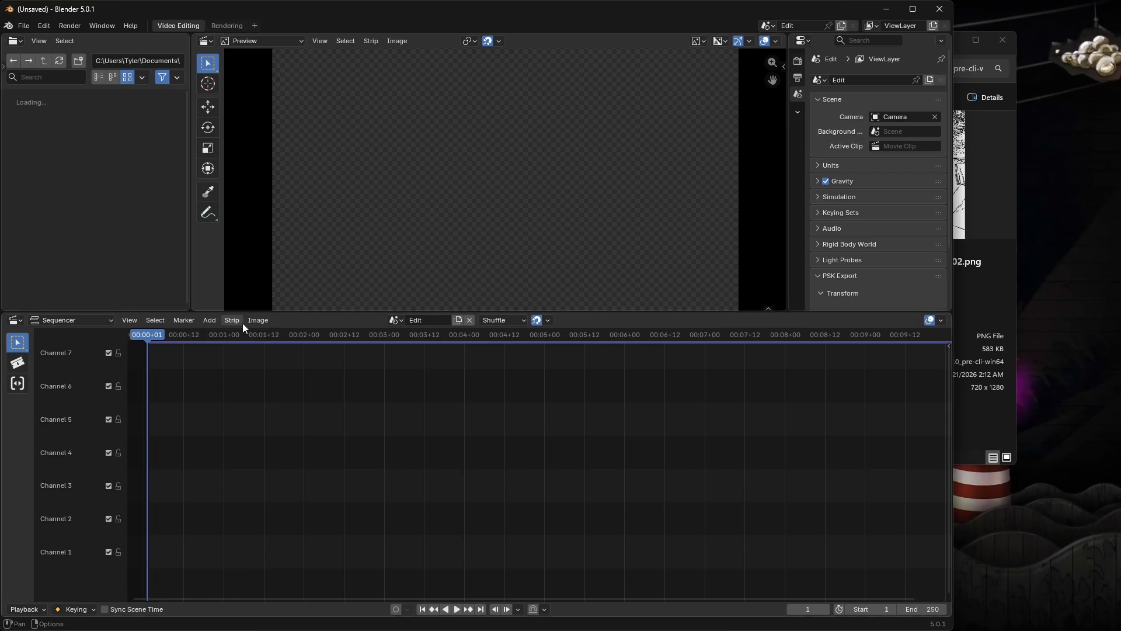
- Start adding an image sequence strip and browse to the gmic-3.7.0_pre-cli-win64 folder on drive C
left_click(215, 322)
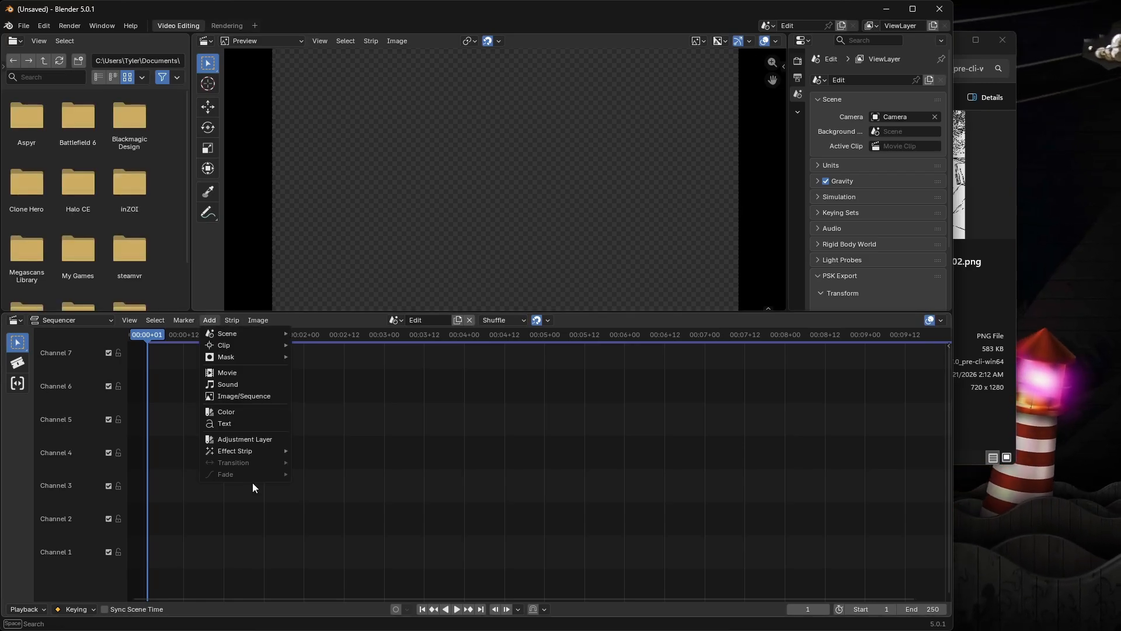
left_click(250, 400)
left_click(416, 168)
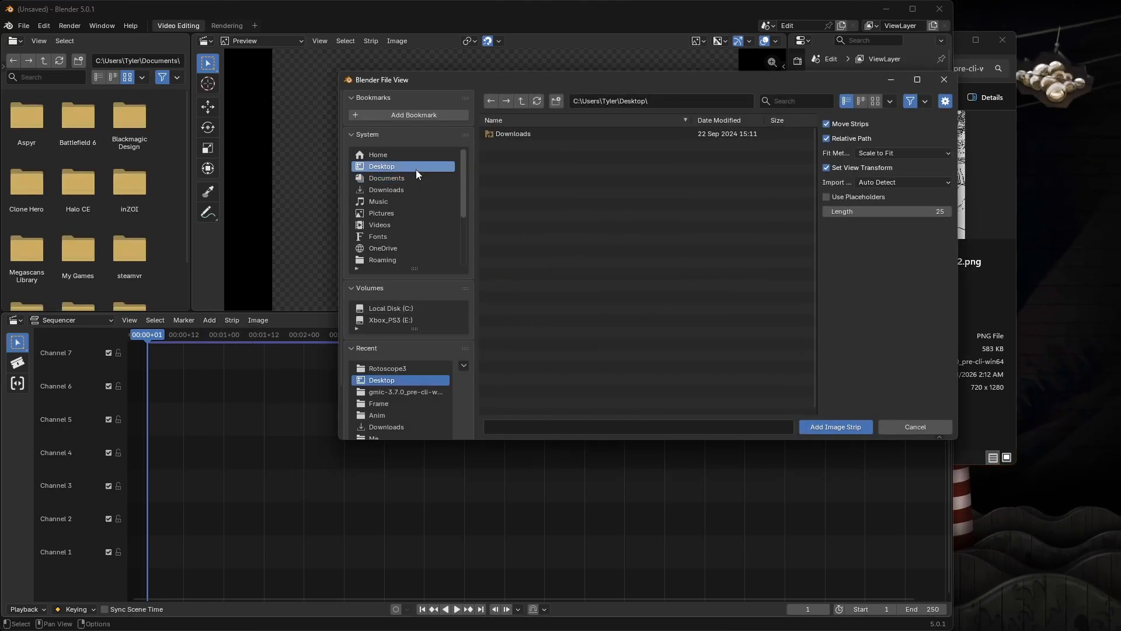
left_click(507, 138)
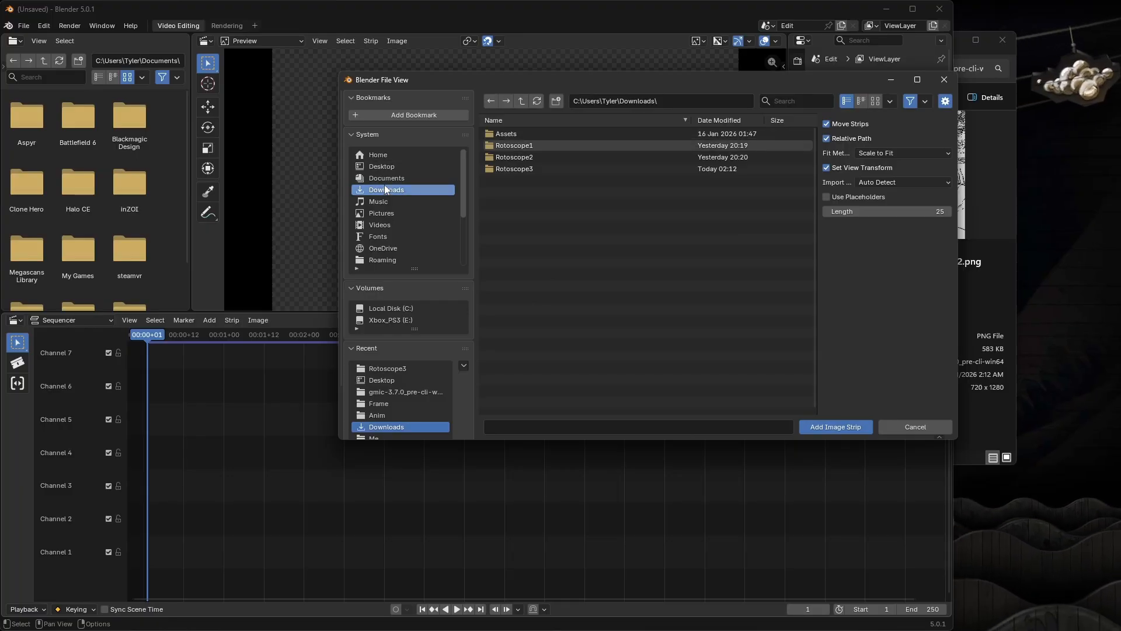
left_click(383, 304)
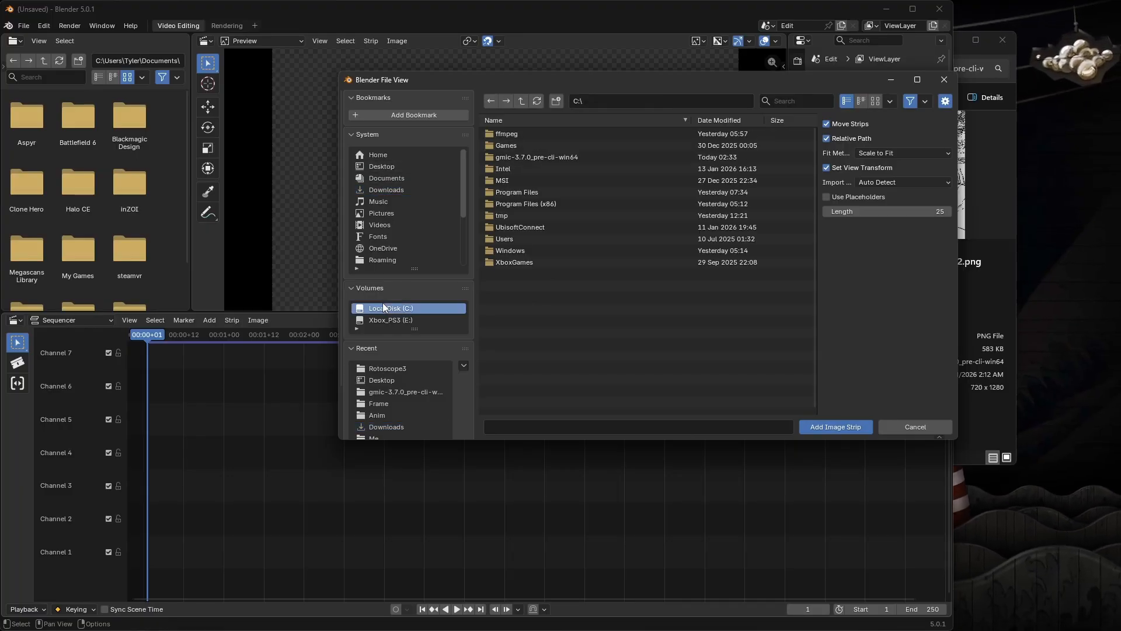
left_click(536, 159)
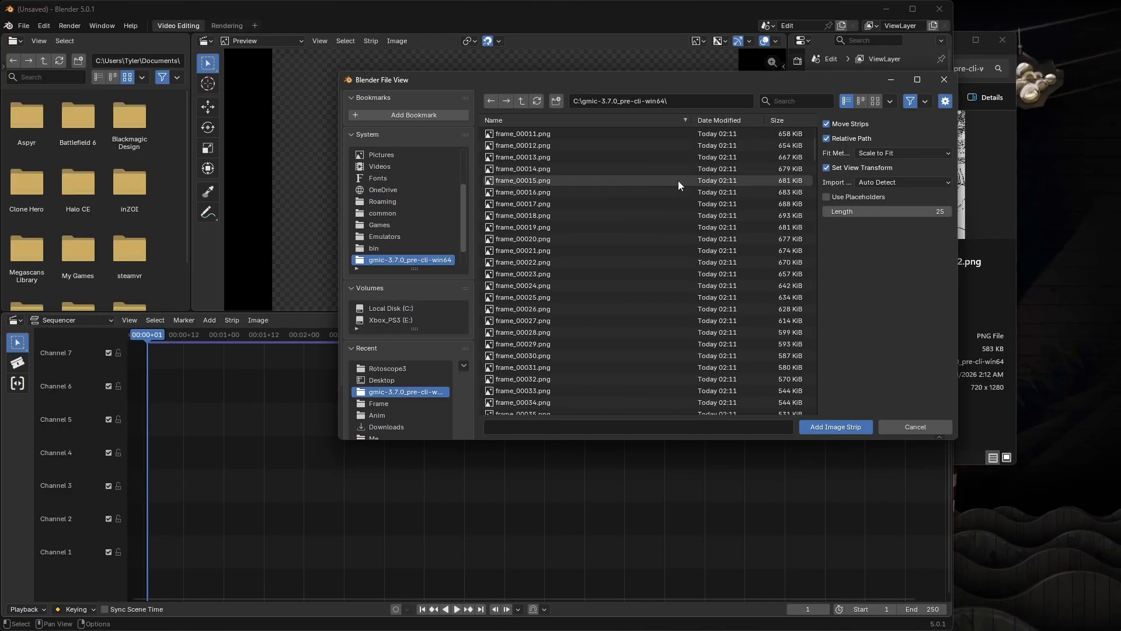
- Add lineart_frame_00002.png through lineart_frame_00150.png as one image strip, placed at the start of Channel 1
left_click_drag(814, 153, 778, 272)
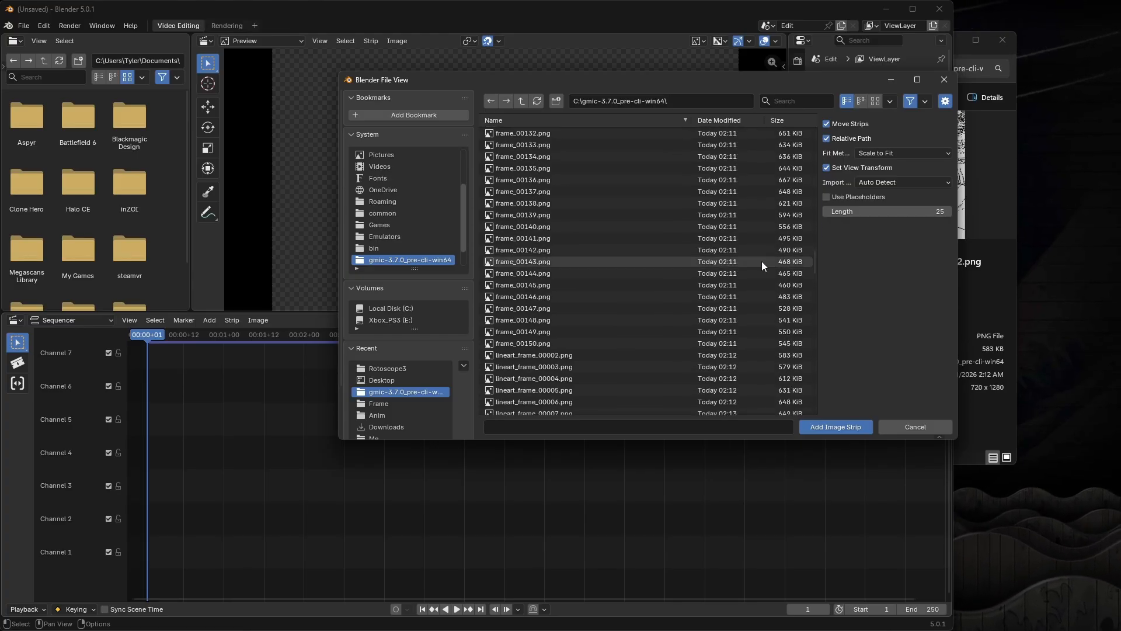
left_click(577, 354)
scroll(594, 336, "down", 9)
scroll(602, 324, "down", 20)
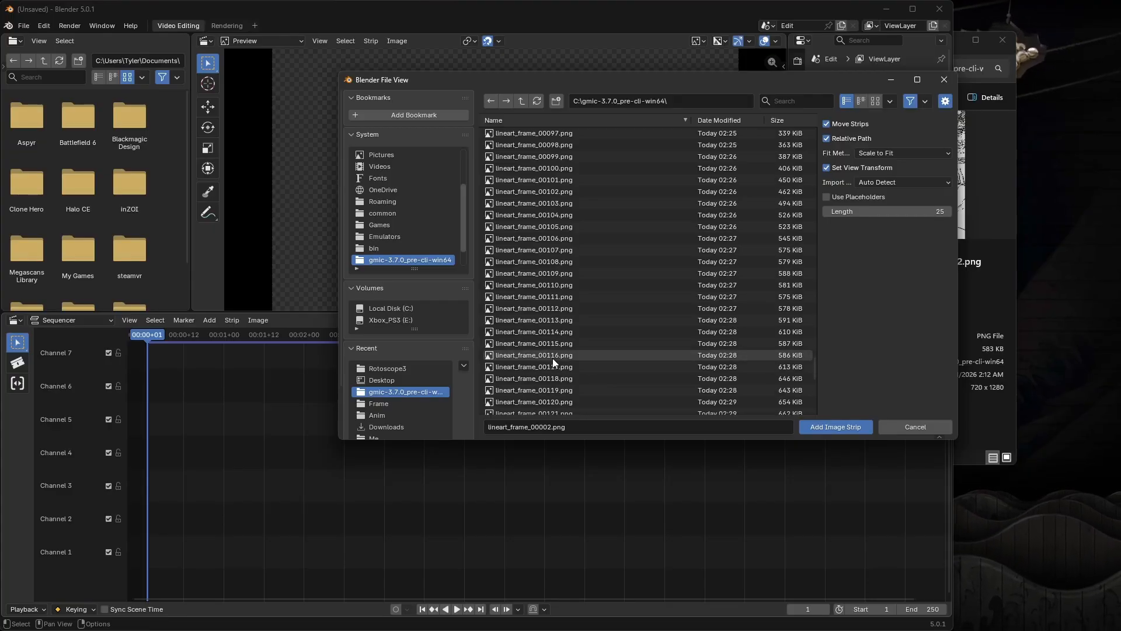
scroll(568, 323, "down", 20)
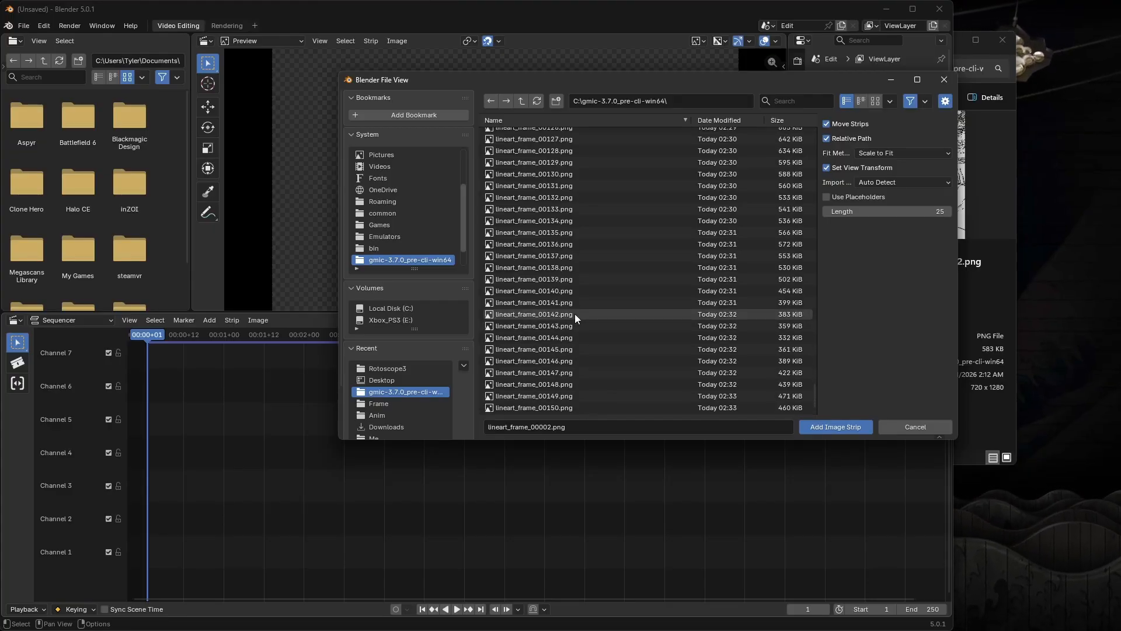
left_click(535, 404, "shift")
left_click(836, 427)
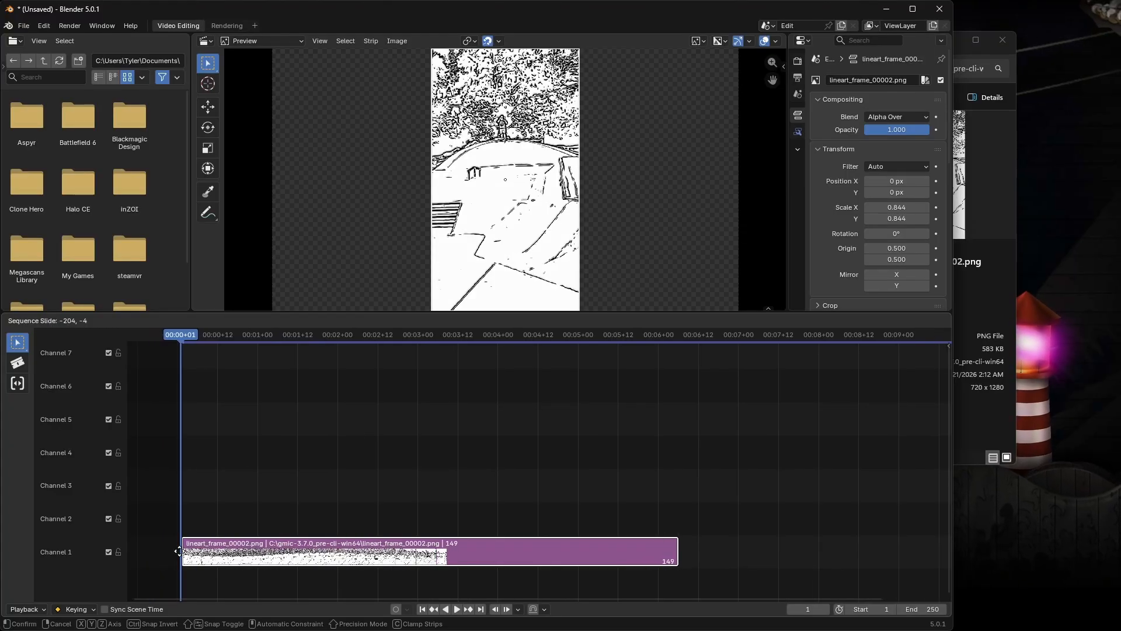
left_click(156, 547)
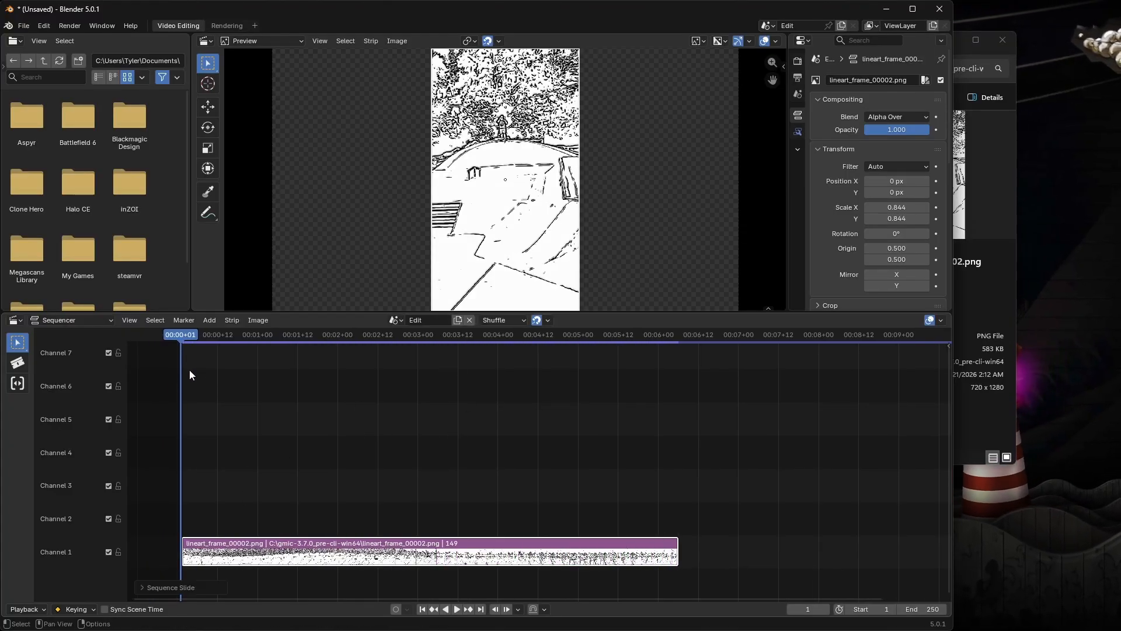
- Set the project frame rate to 12 fps, playing the lineart strip from its start before and after the change
key("space")
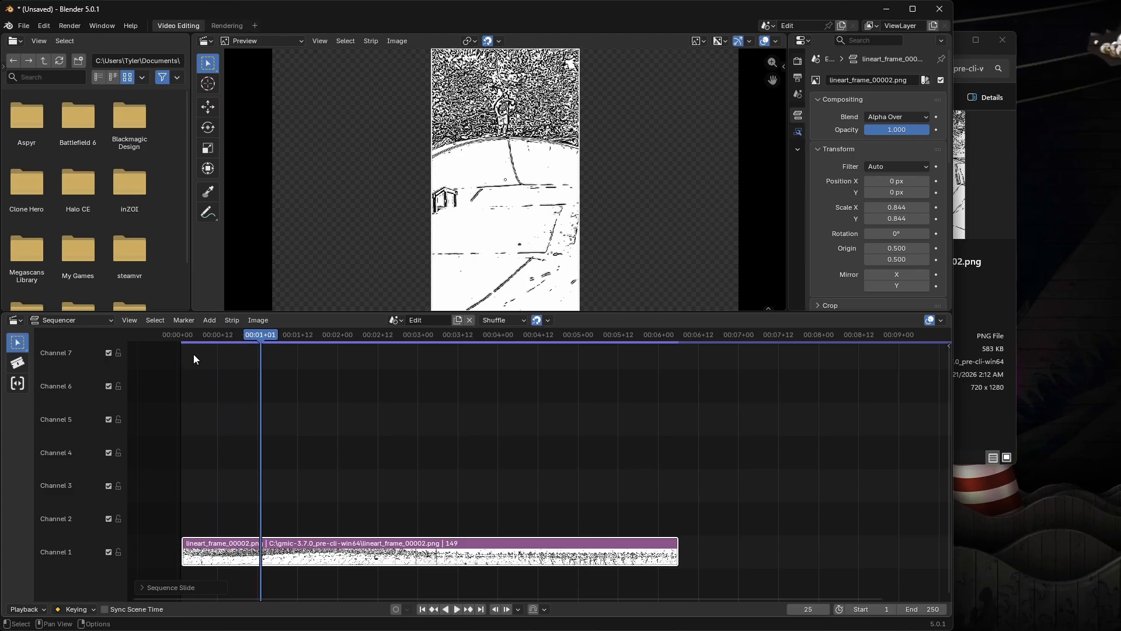
left_click_drag(261, 343, 181, 325)
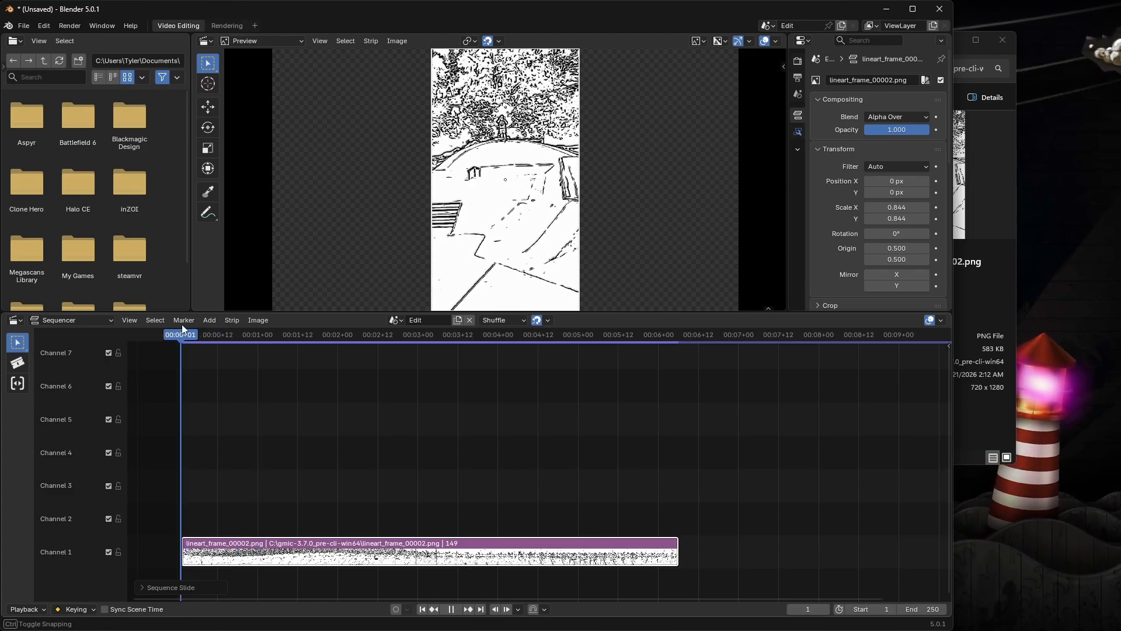
left_click(795, 81)
left_click(908, 187)
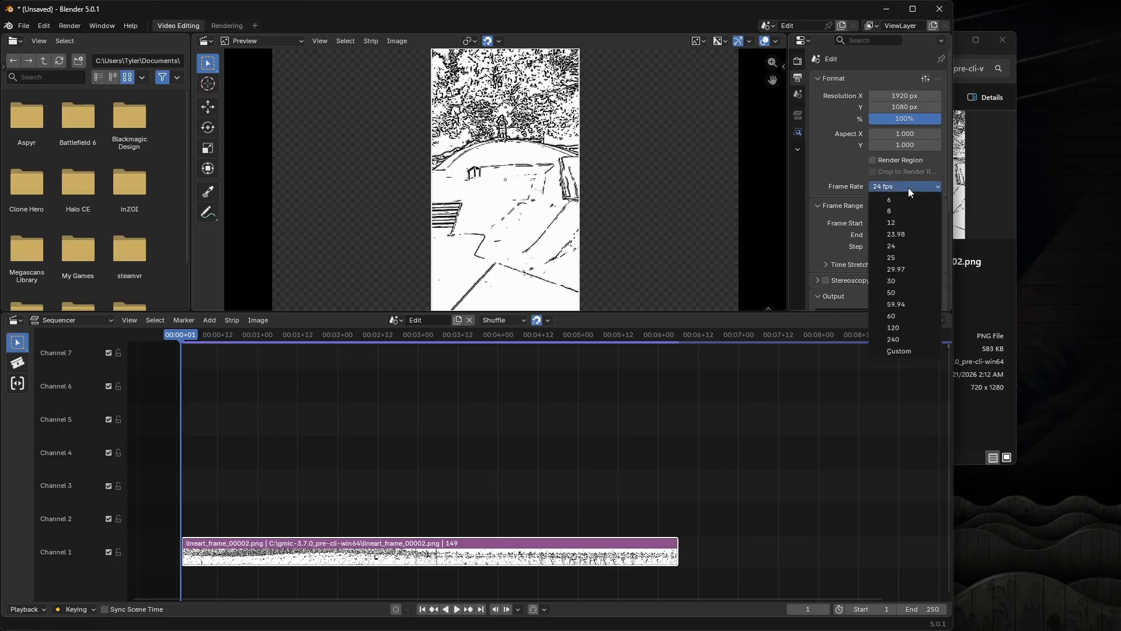
left_click(907, 224)
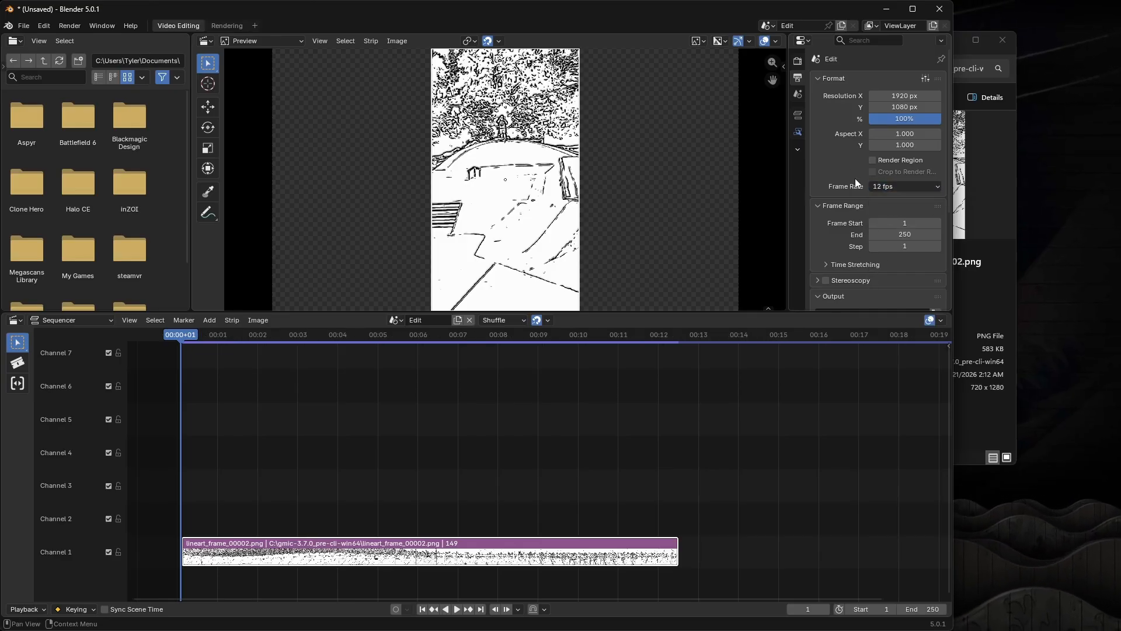
key("space")
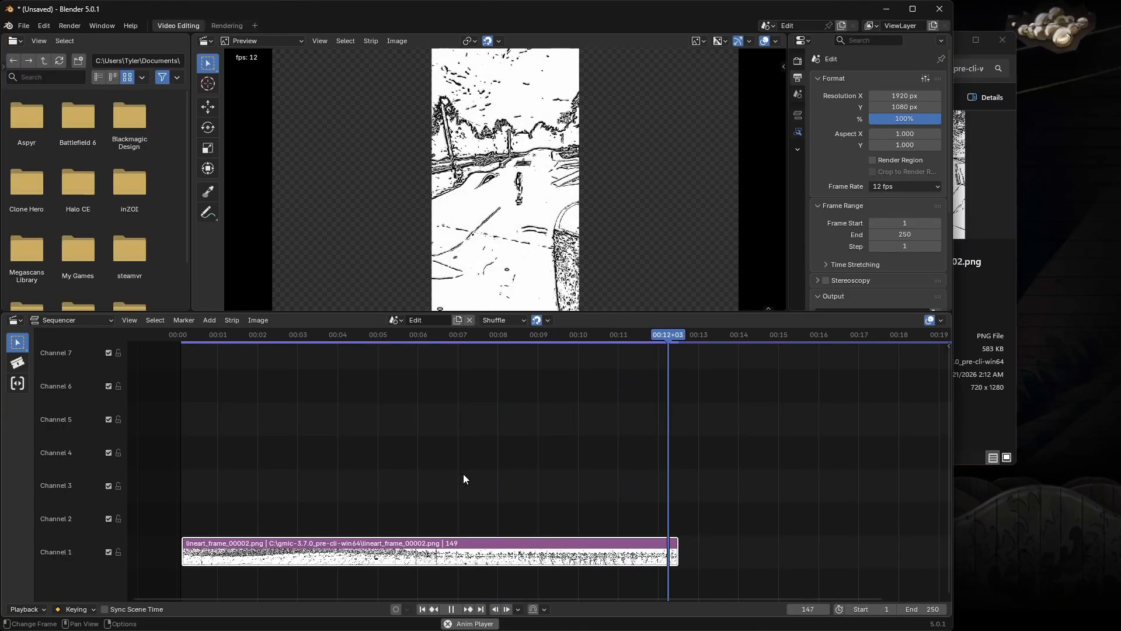
key("space")
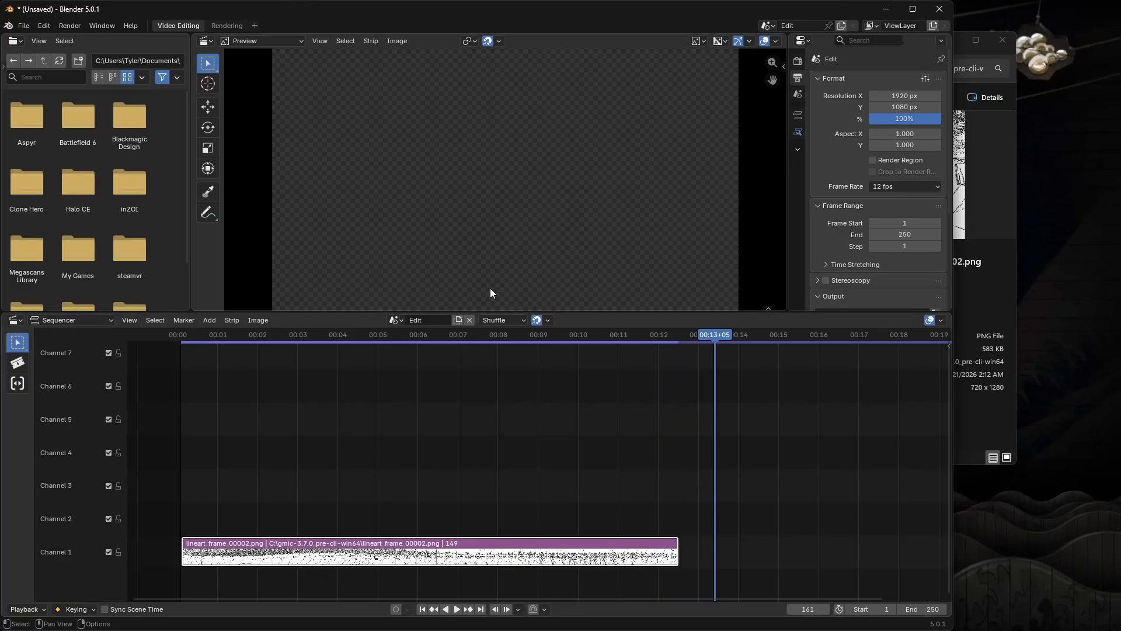
- Render the animation to the default /tmp\ output folder, and close the render window
left_click(79, 25)
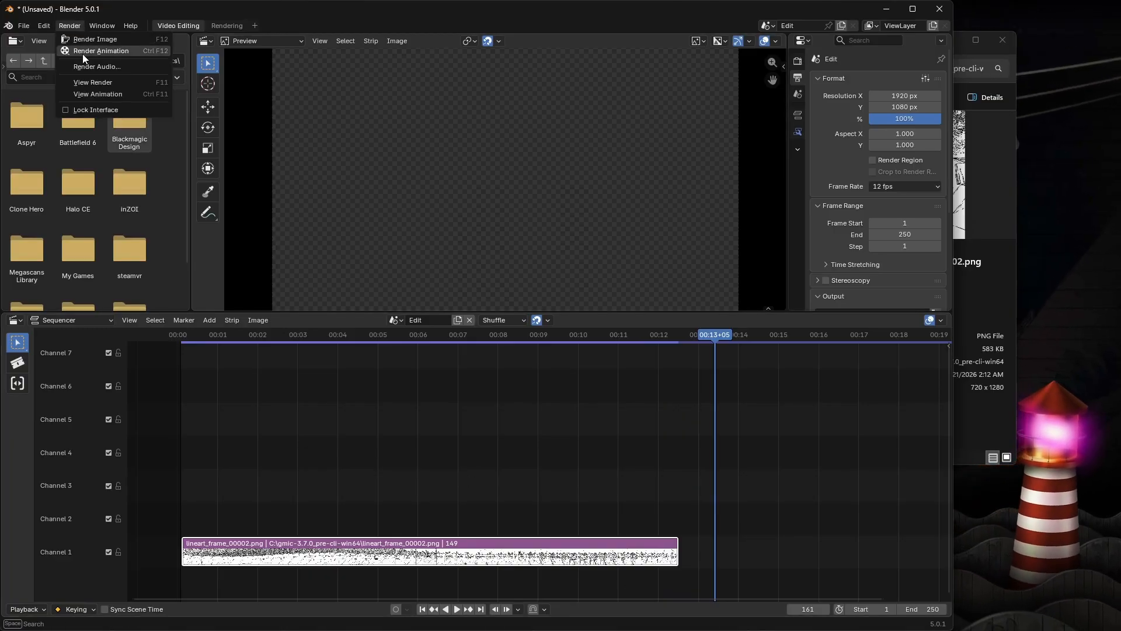
left_click(82, 53)
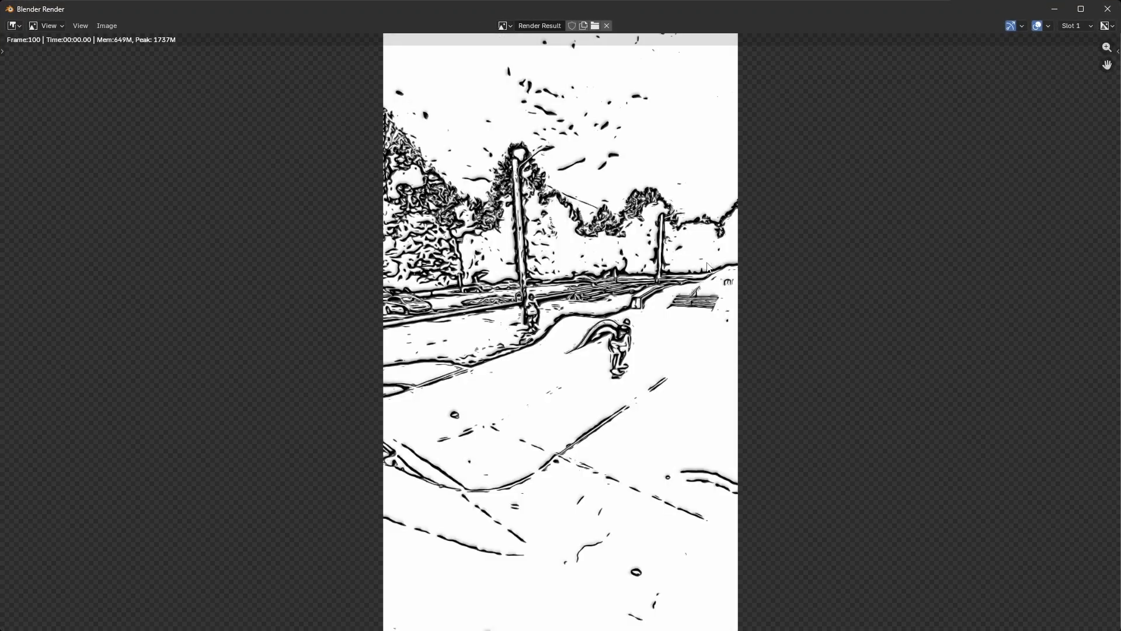
left_click(1102, 15)
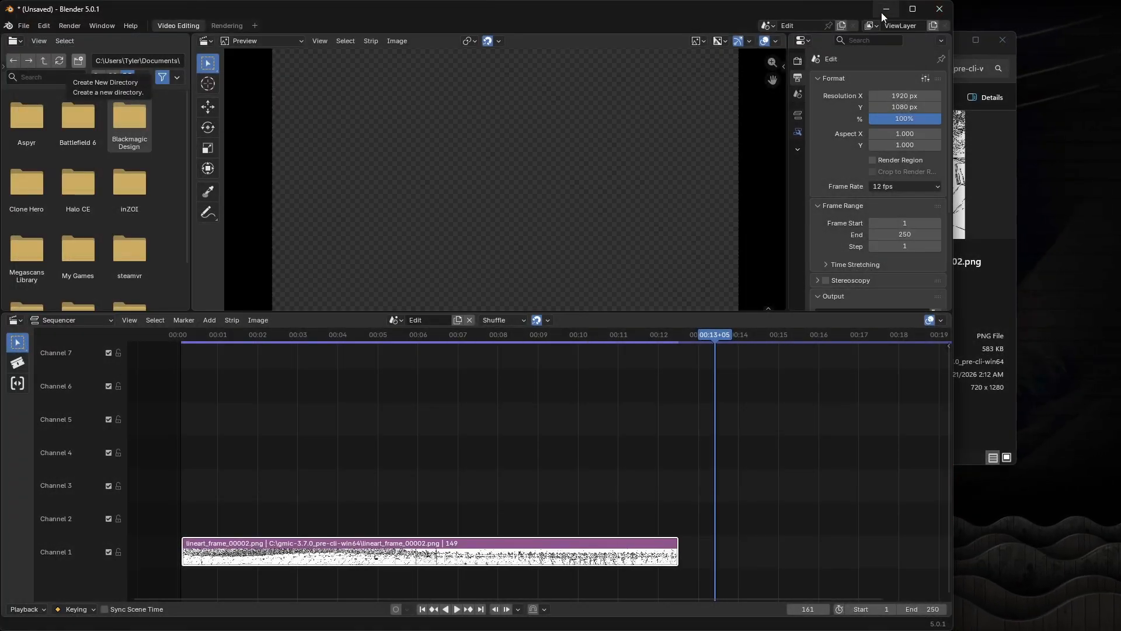
- Set the render output folder to the Desktop
scroll(878, 278, "down", 3)
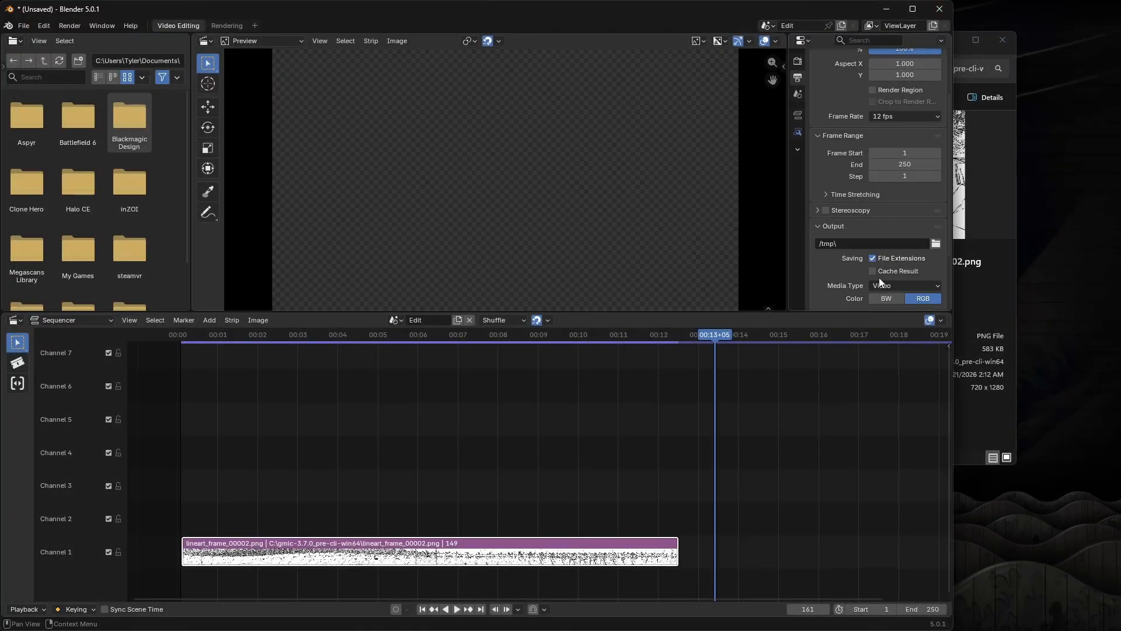
left_click(936, 244)
left_click(417, 166)
left_click(803, 426)
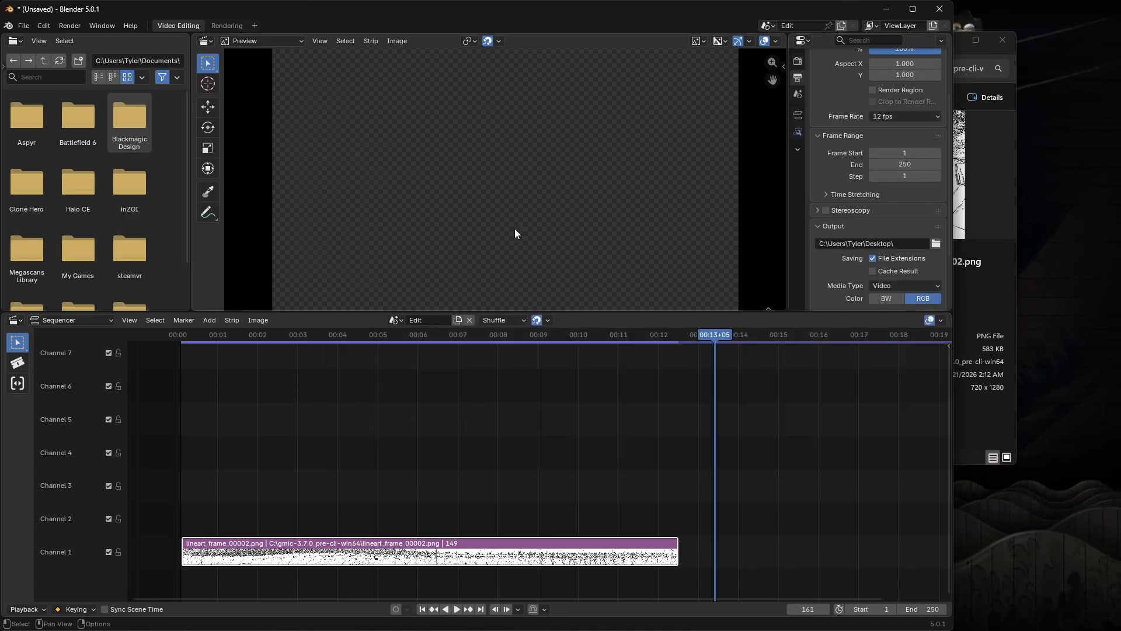
- Render the lineart animation as a video to the Desktop, and close the render window
left_click(101, 25)
mouse_move(69, 25)
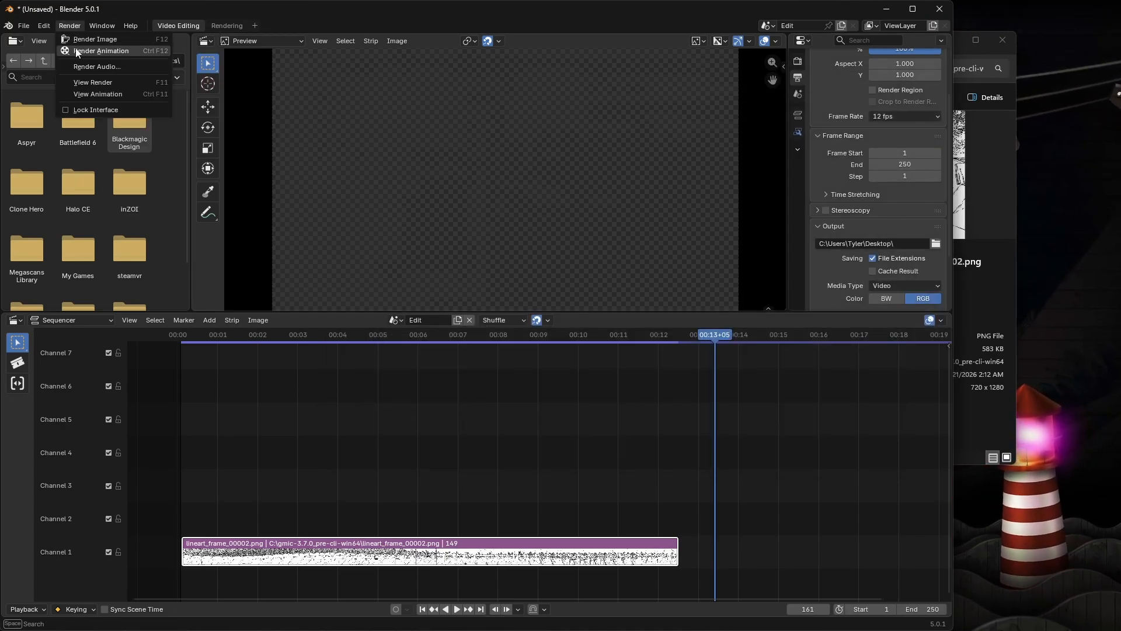
left_click(77, 51)
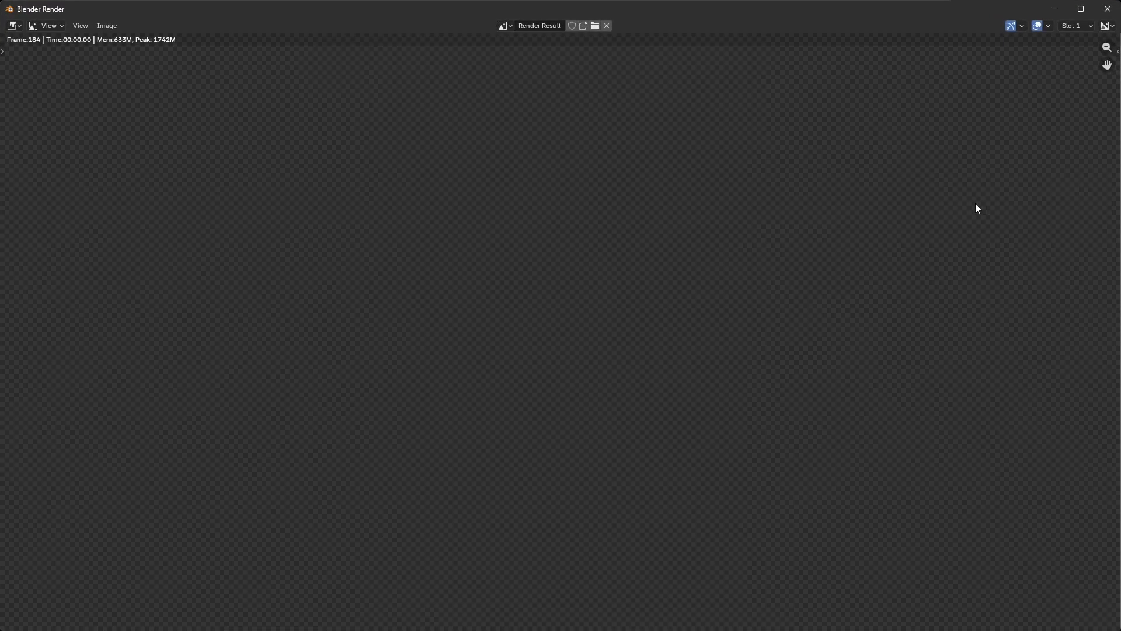
left_click(1107, 9)
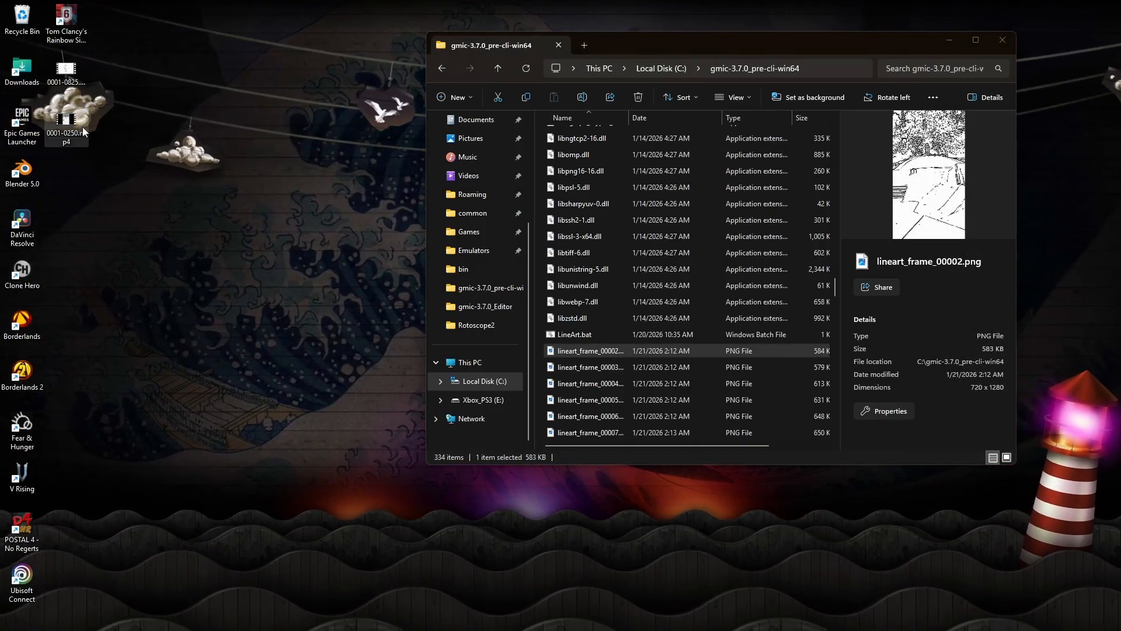
- Play the rendered 0001-0250.mp4 from the desktop to check it, and close the player and the G'MIC folder window
double_click(79, 127)
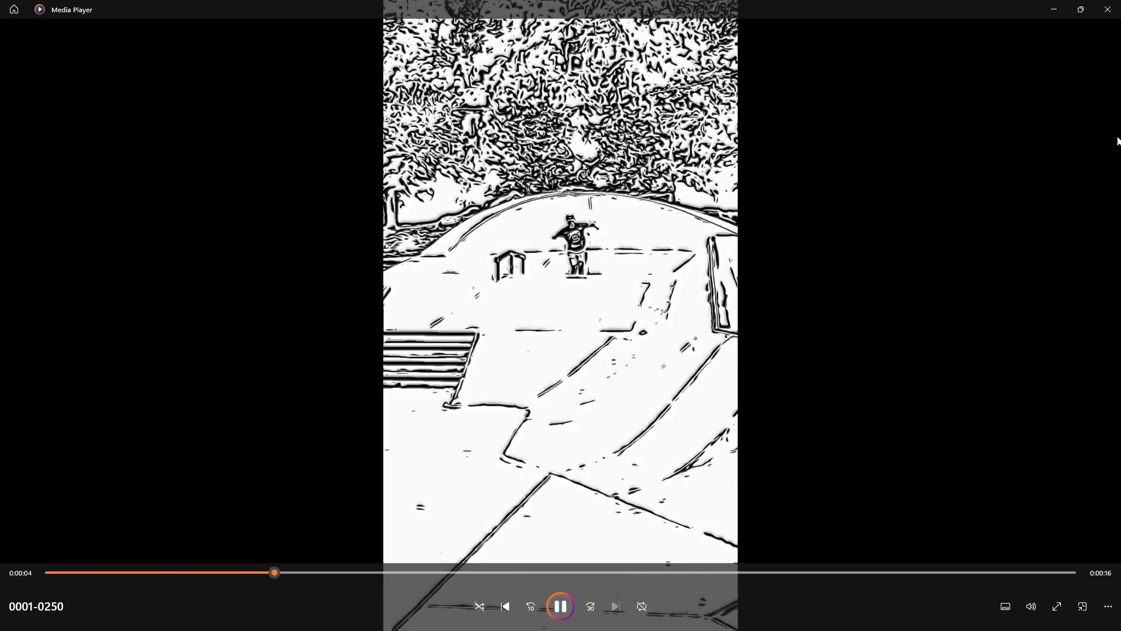
left_click(1108, 9)
scroll(605, 317, "up", 5)
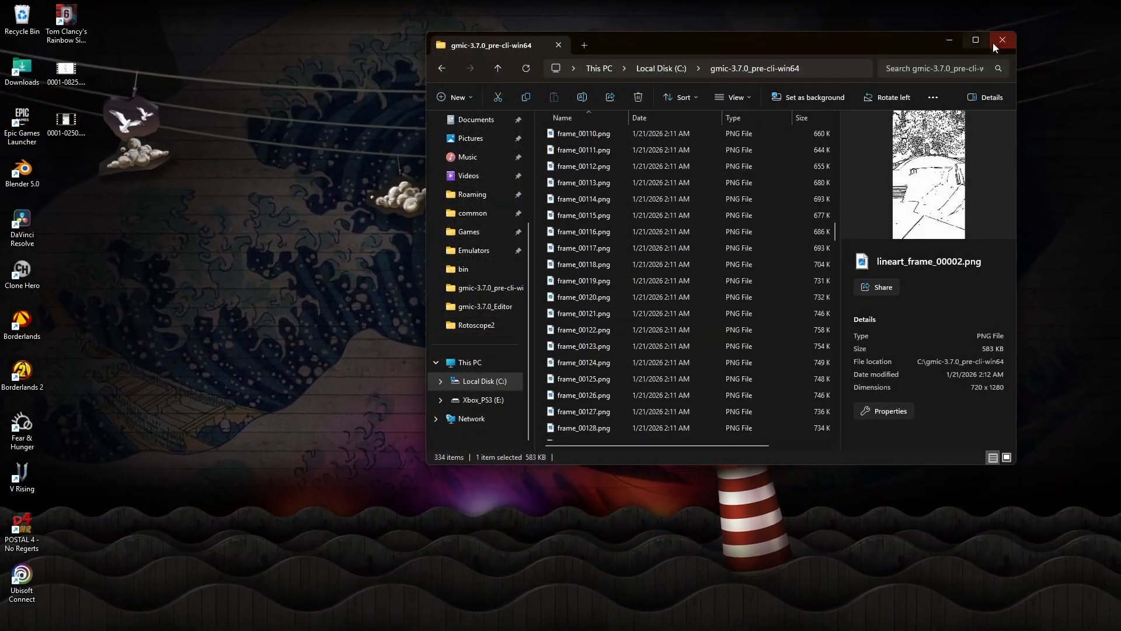
left_click(1000, 41)
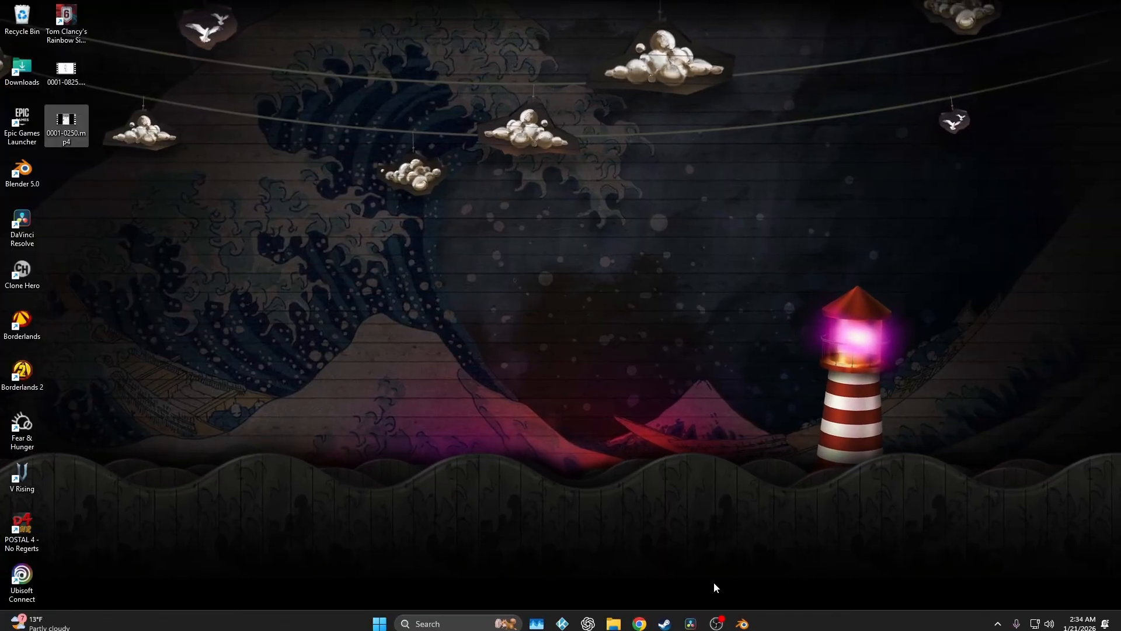